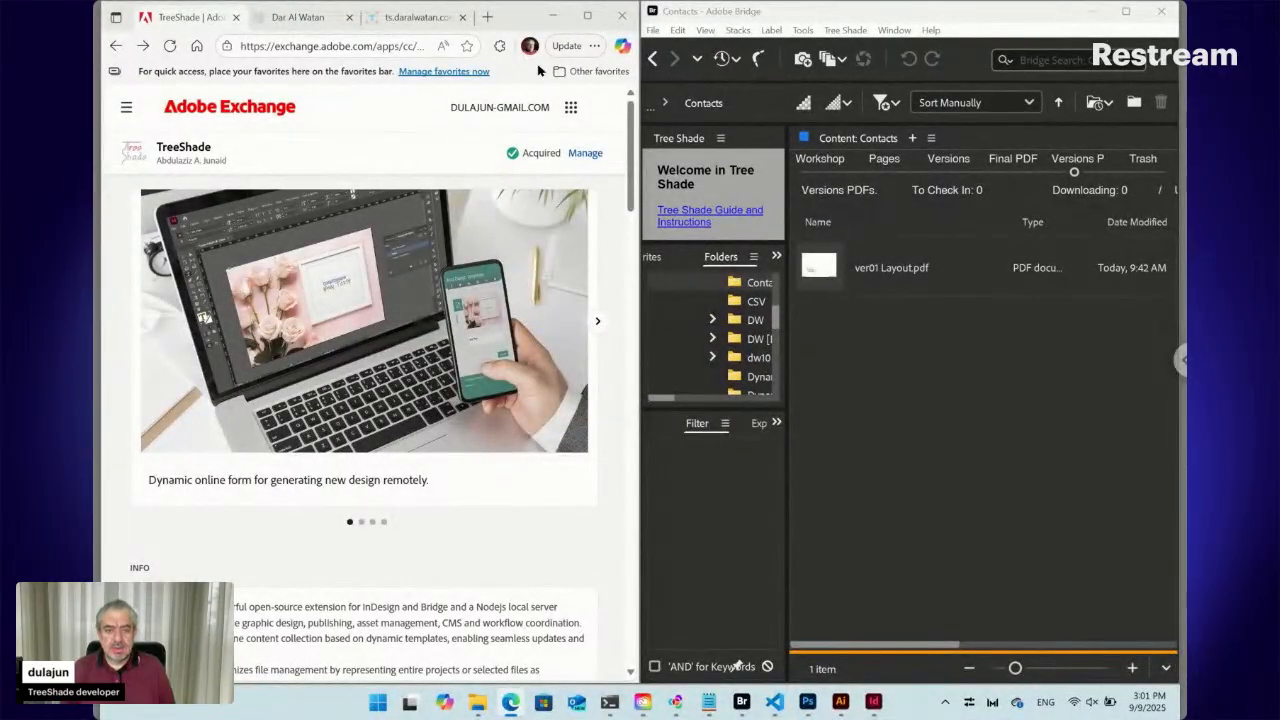
Maximize the Edge window and sign in to Adobe with a Google account
click(590, 17)
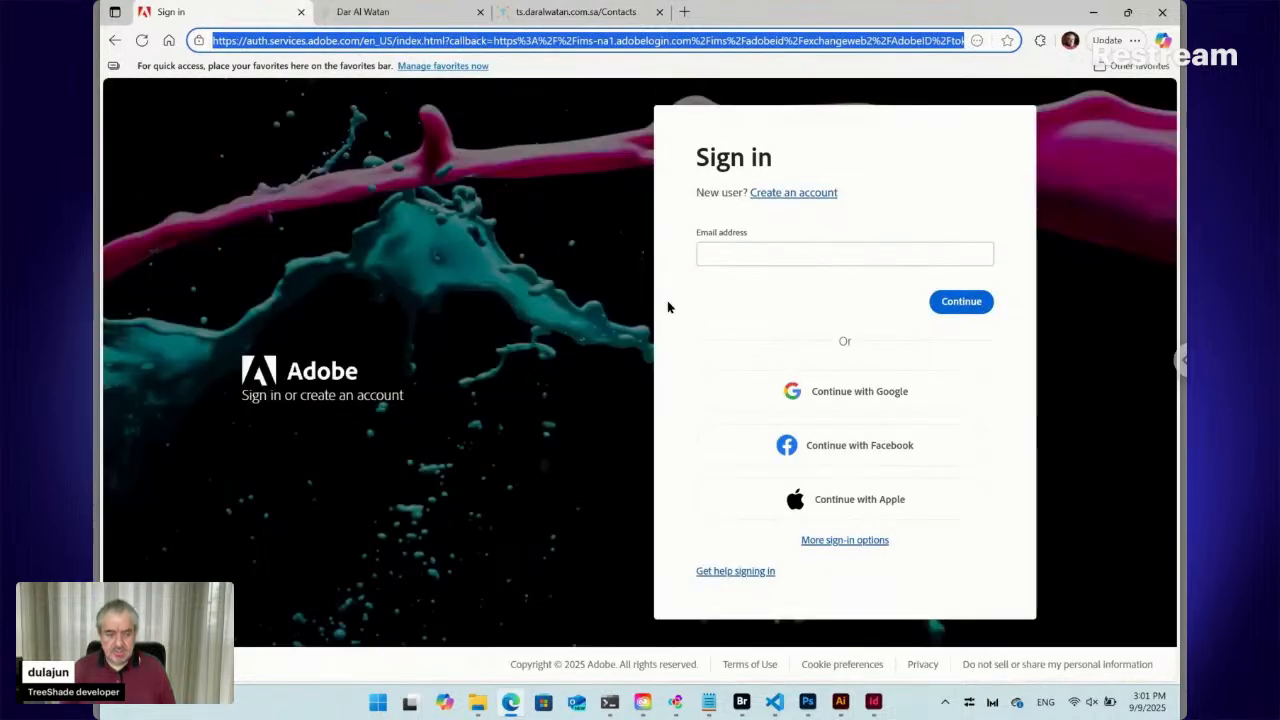
click(834, 394)
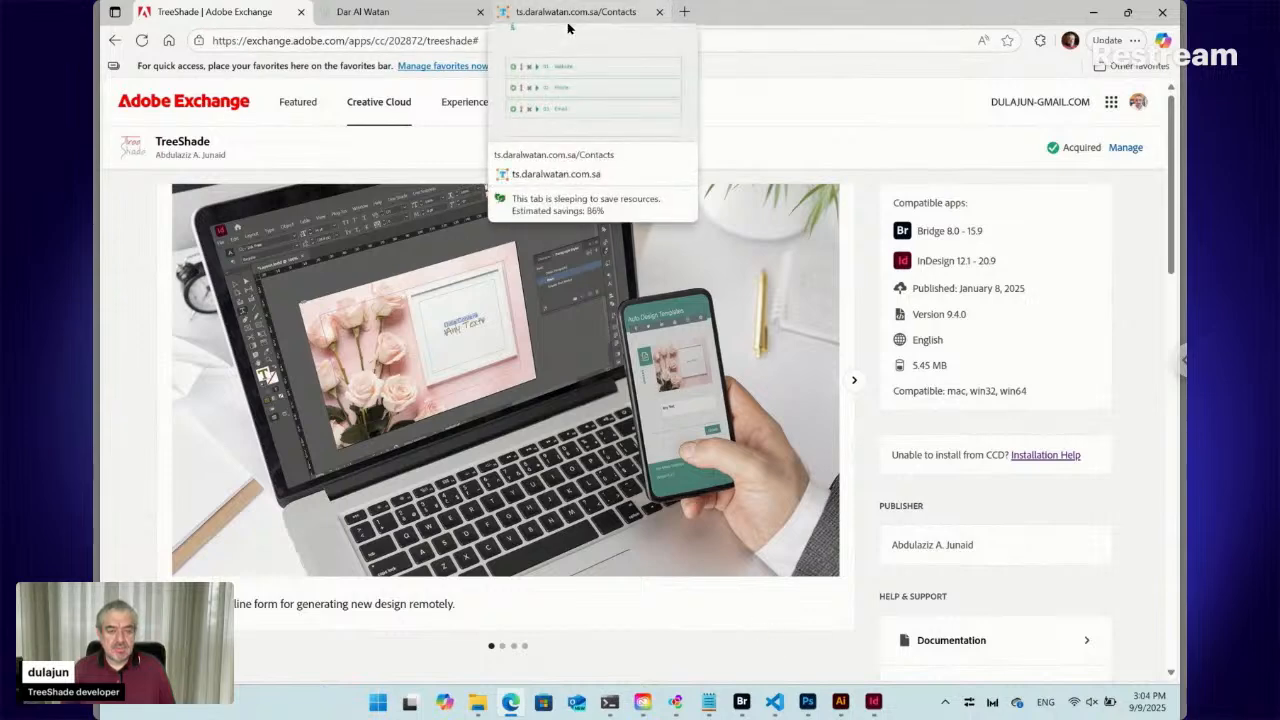
Show the Contacts folder's Workshop files in Bridge and confirm Yes to opening the online form
mouse_move(742, 705)
click(740, 630)
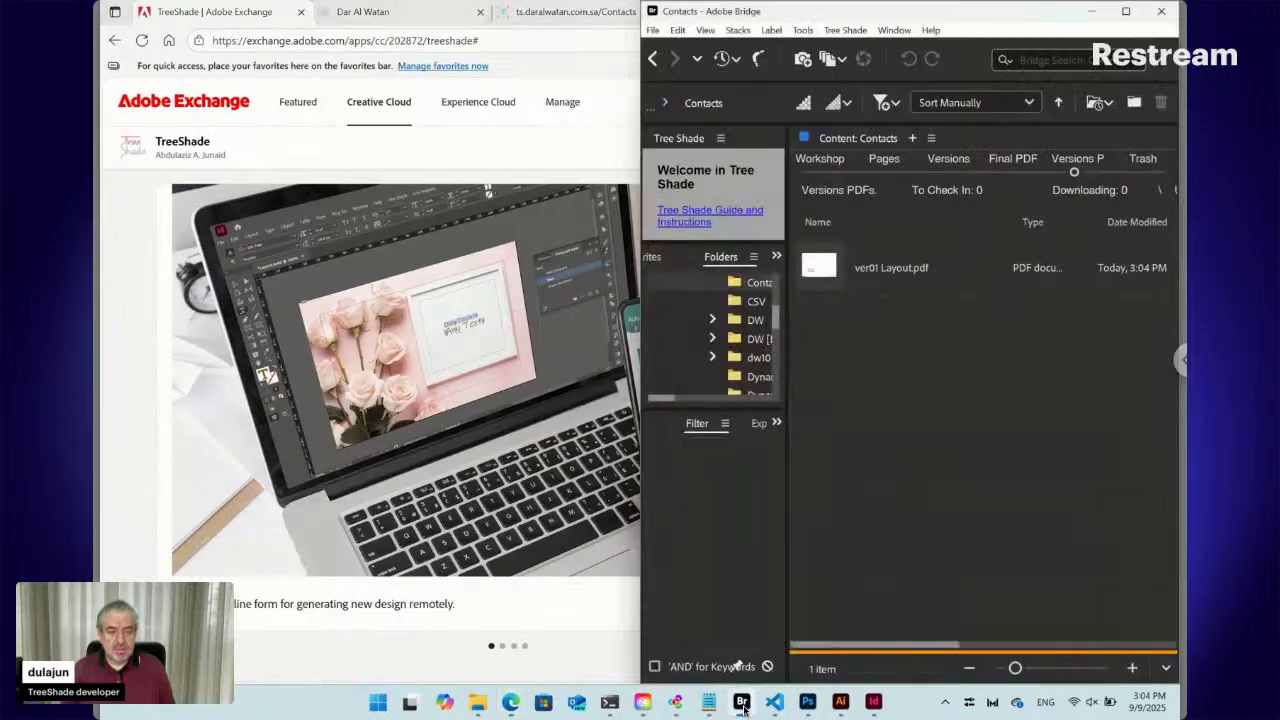
click(828, 175)
drag(891, 252, 909, 426)
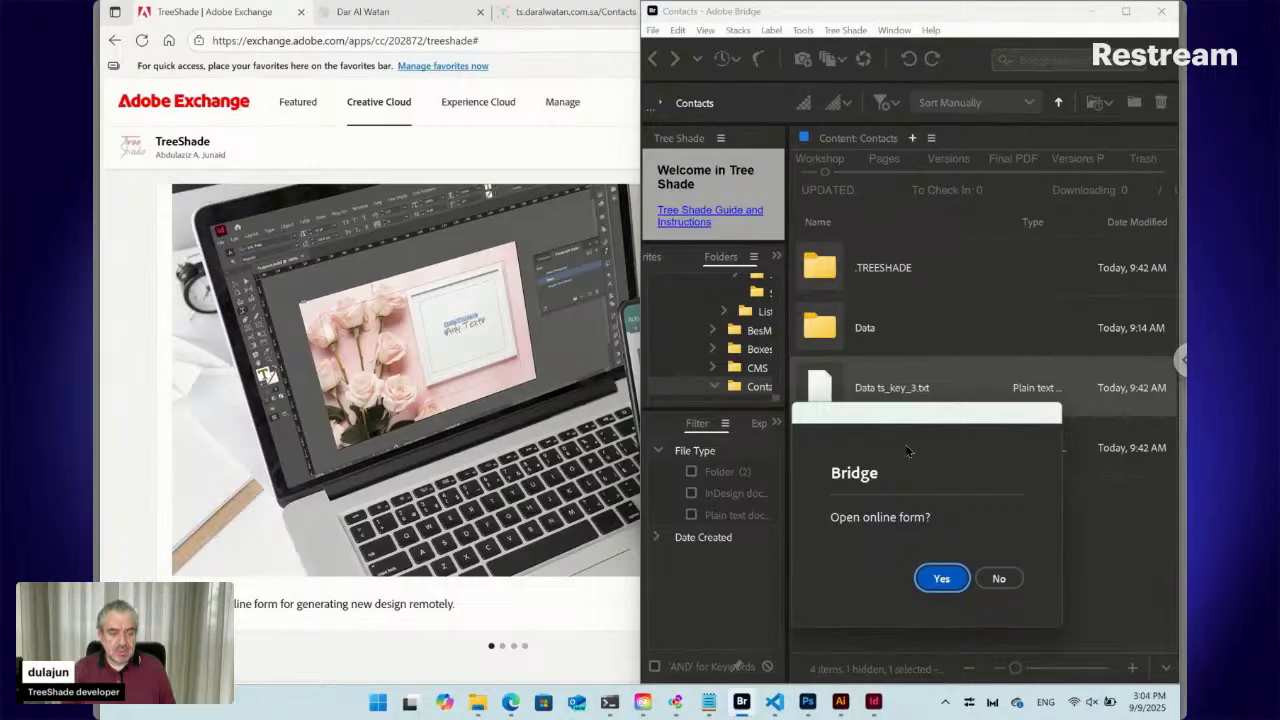
click(942, 578)
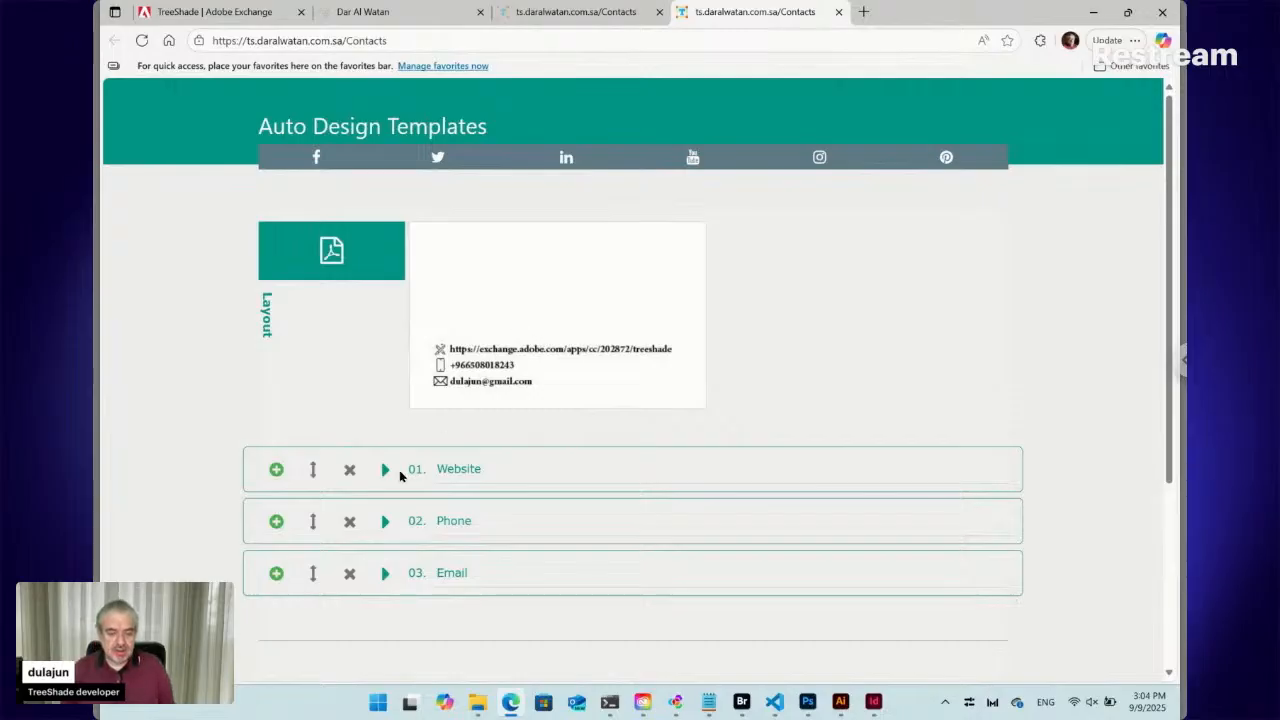
click(385, 469)
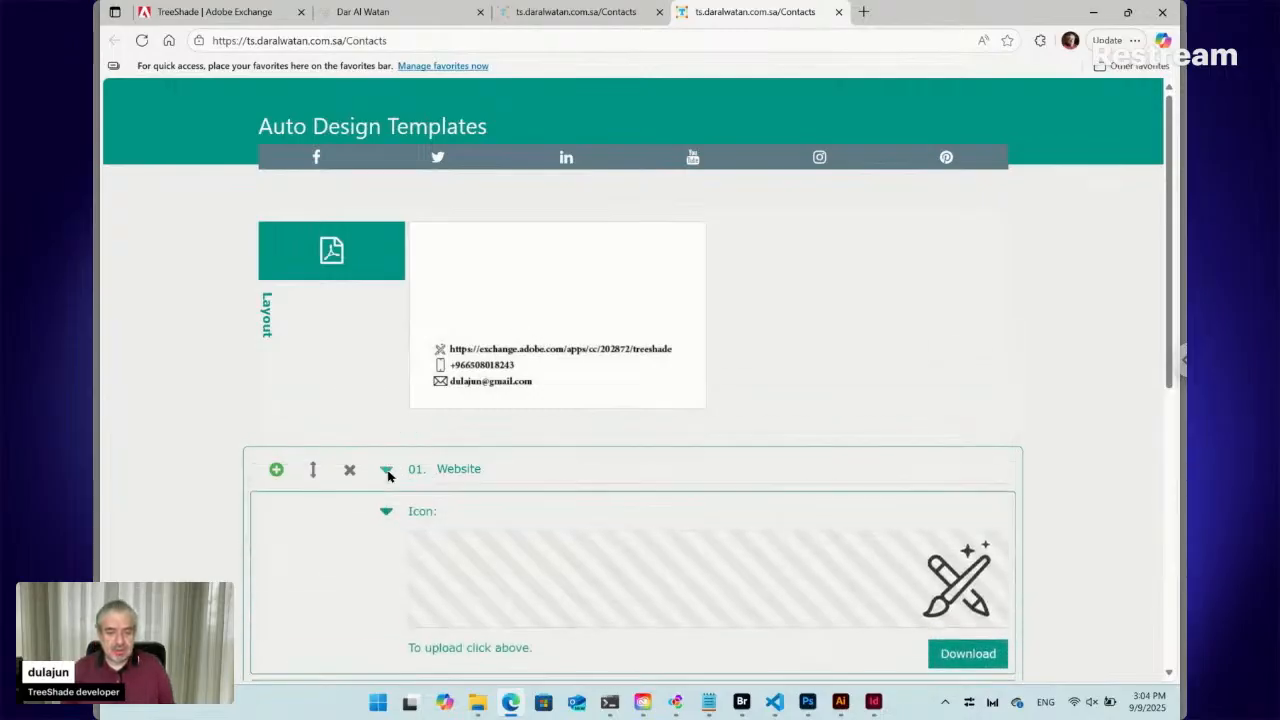
scroll(389, 474, down, 3)
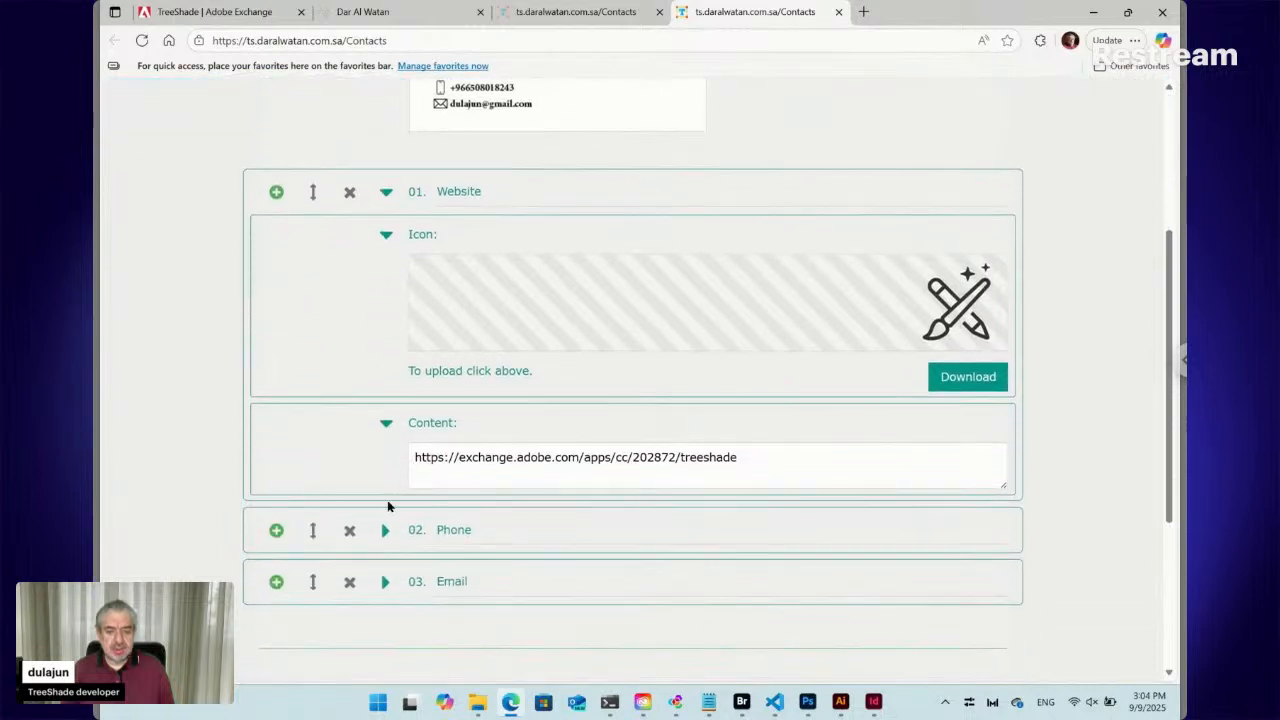
scroll(399, 282, up, 2)
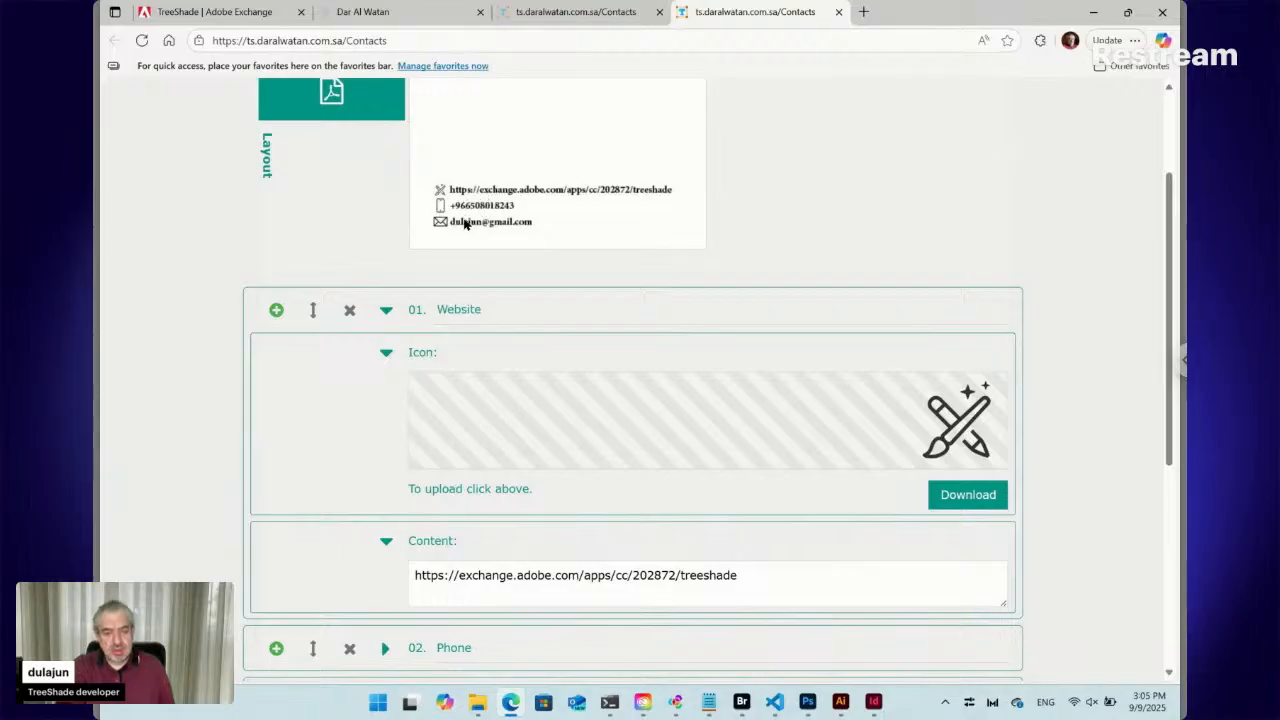
scroll(476, 210, up, 1)
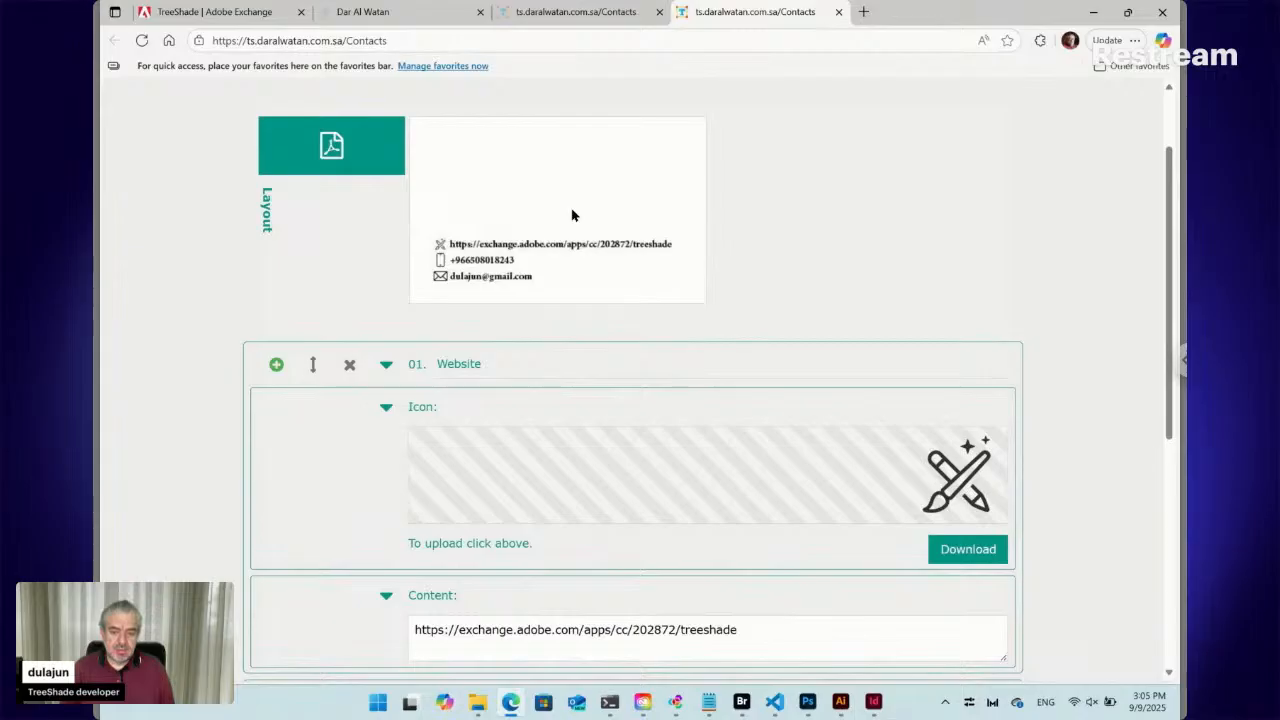
click(386, 364)
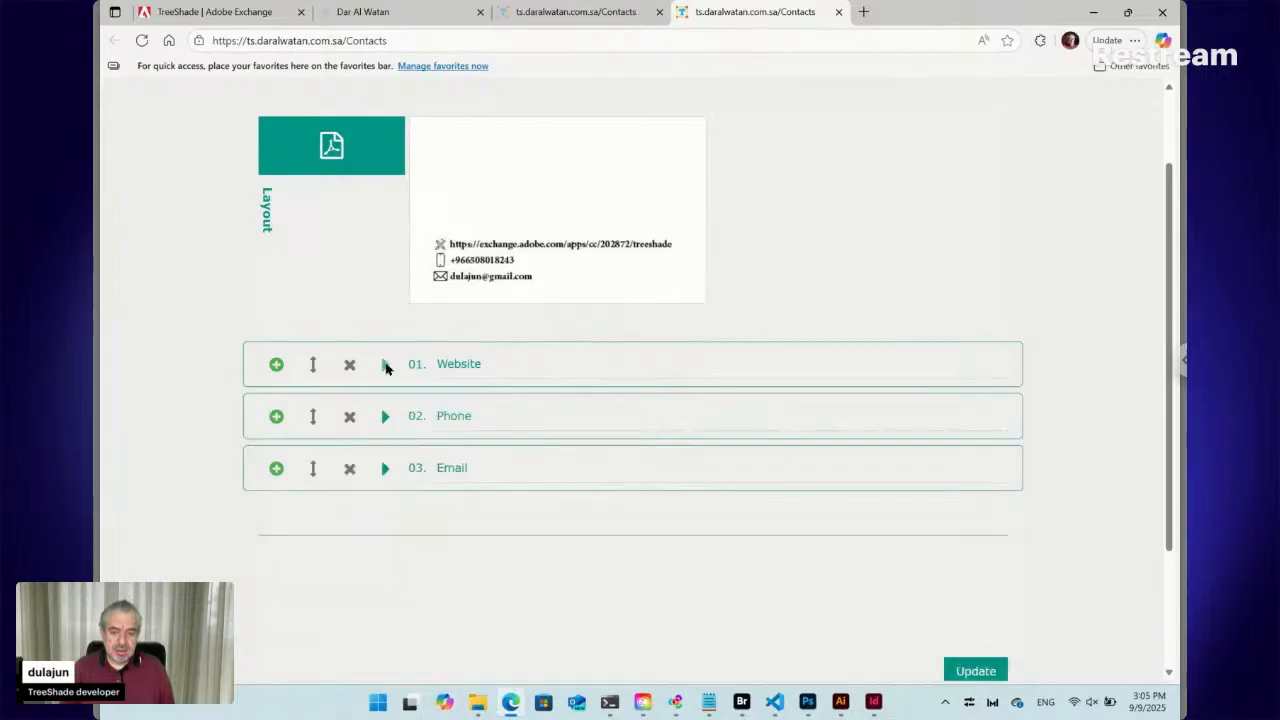
click(277, 470)
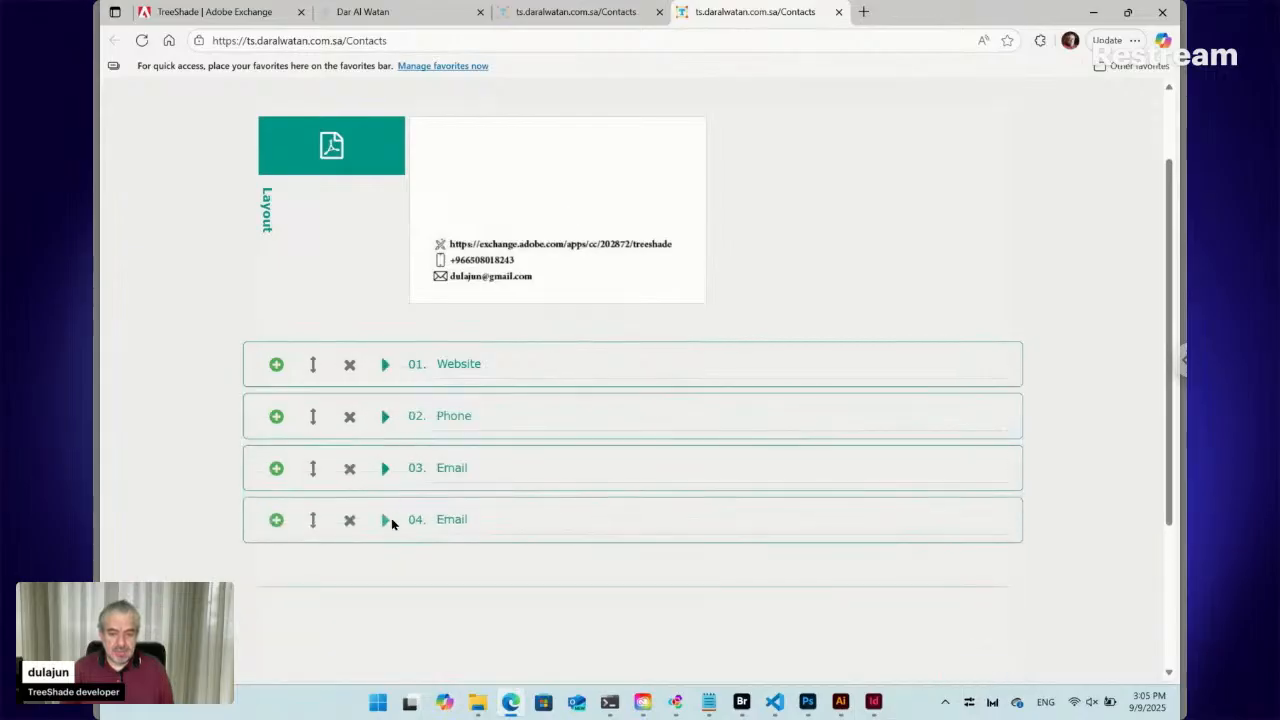
click(386, 520)
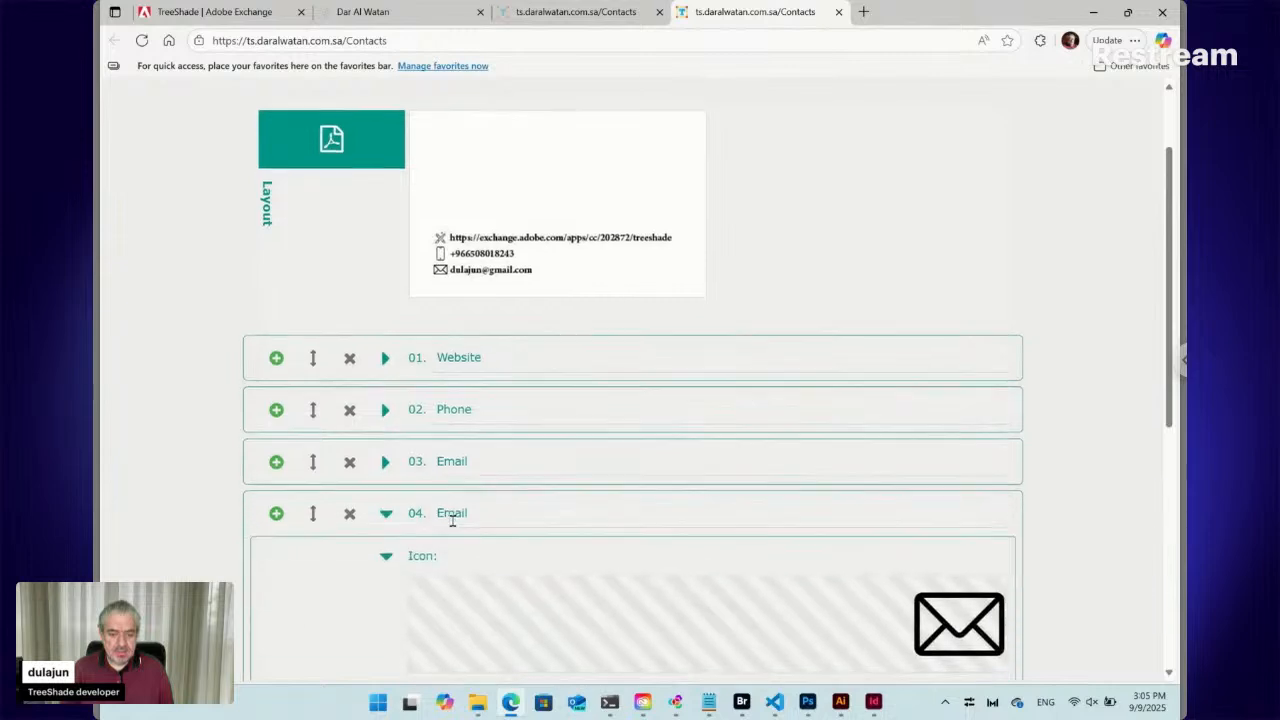
scroll(452, 522, down, 2)
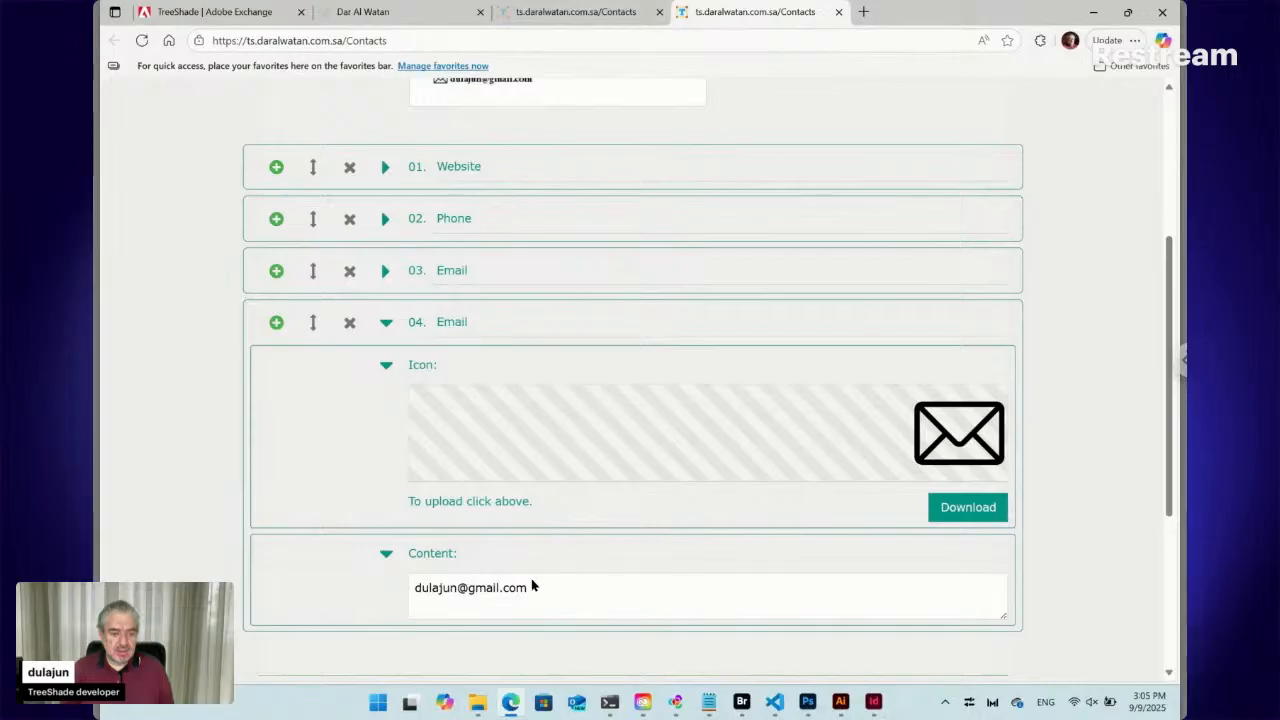
scroll(469, 189, up, 1)
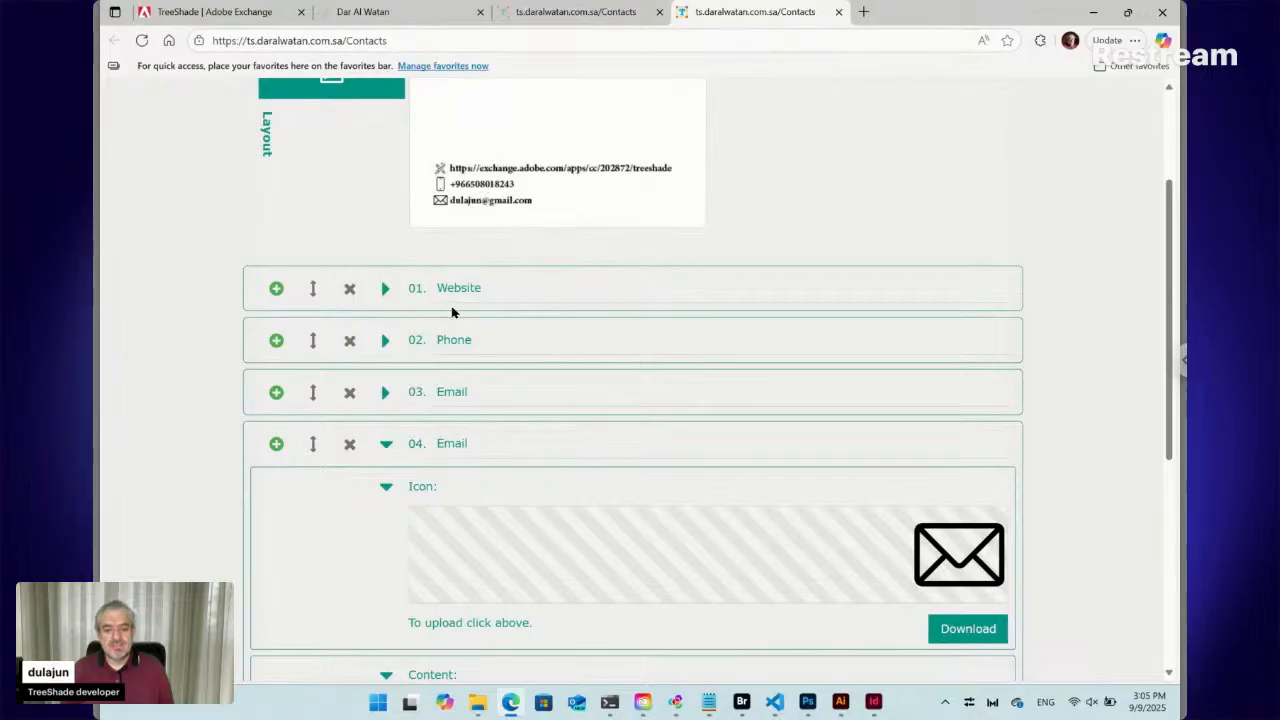
click(349, 443)
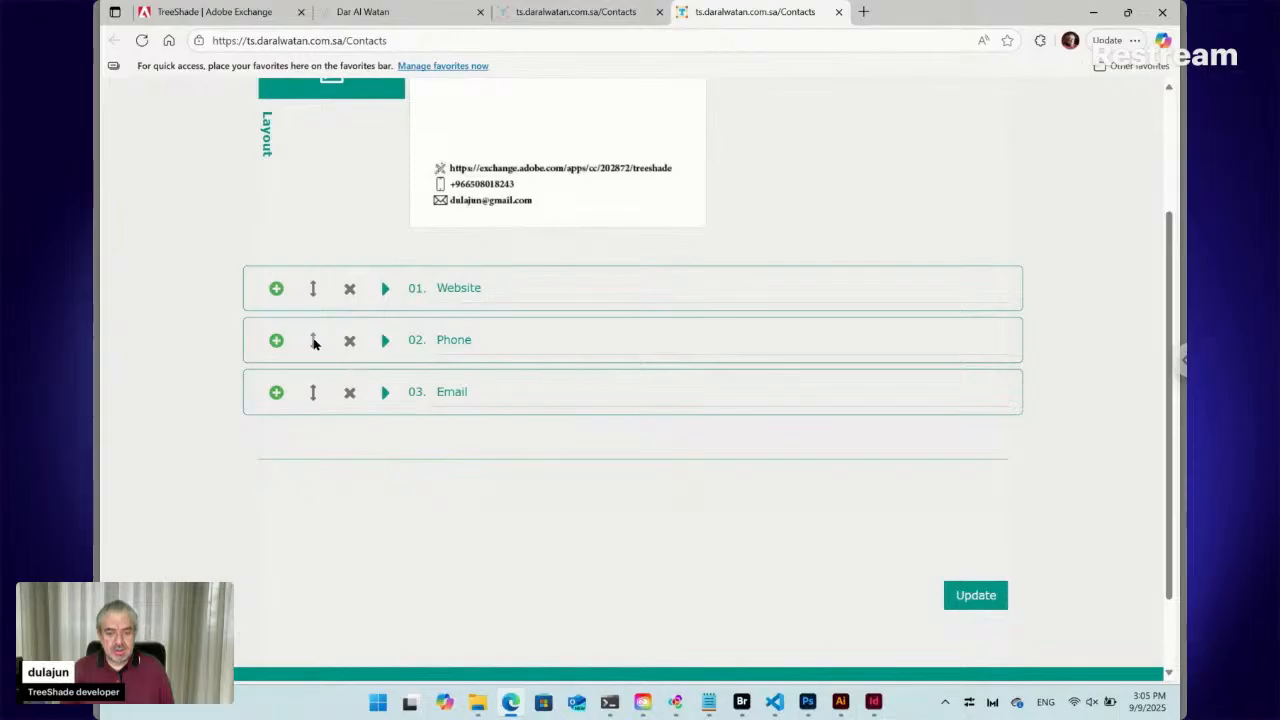
click(313, 342)
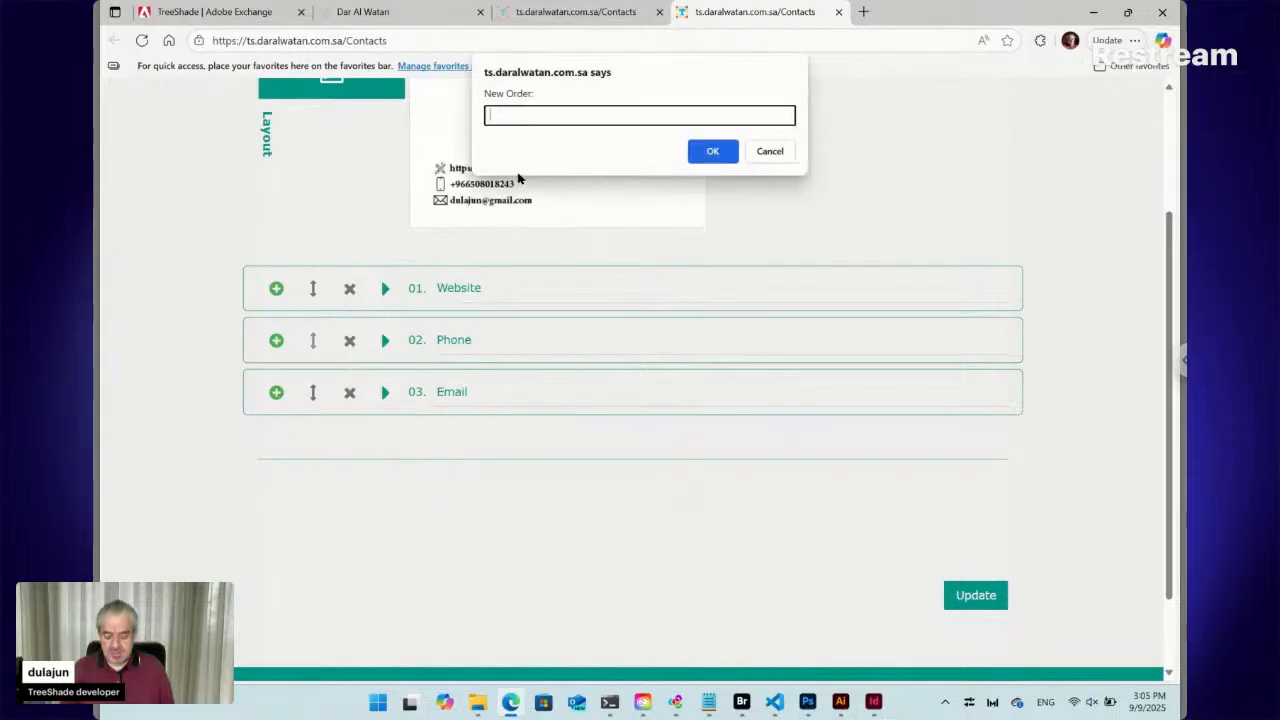
Move Phone to position 1 and Email to position 2, ordering entries Phone, Email, Website
click(710, 152)
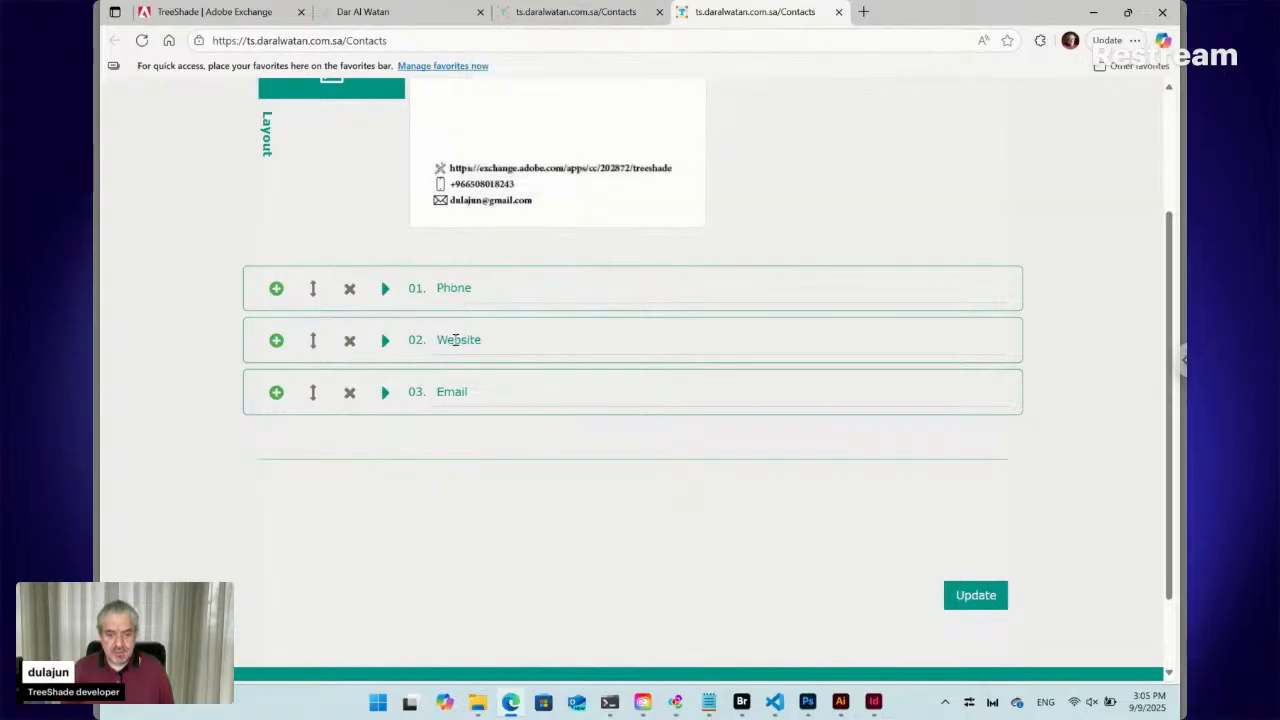
click(313, 395)
text(2)
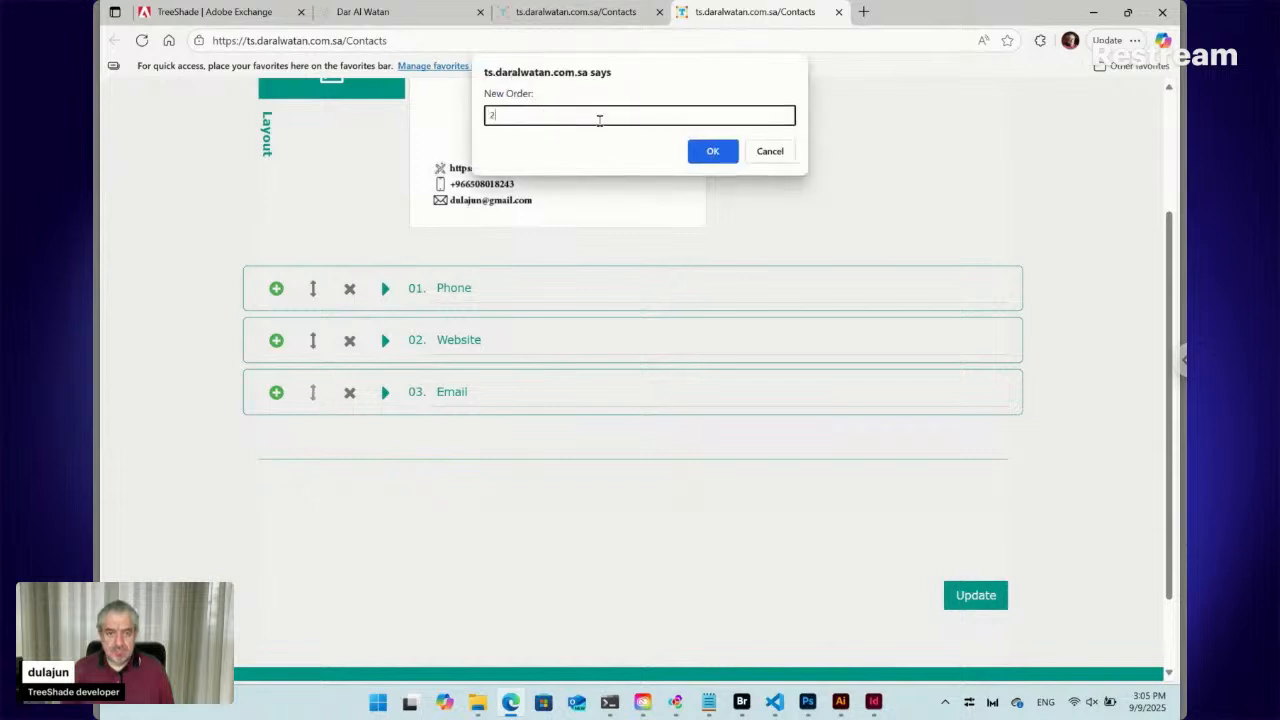
click(707, 151)
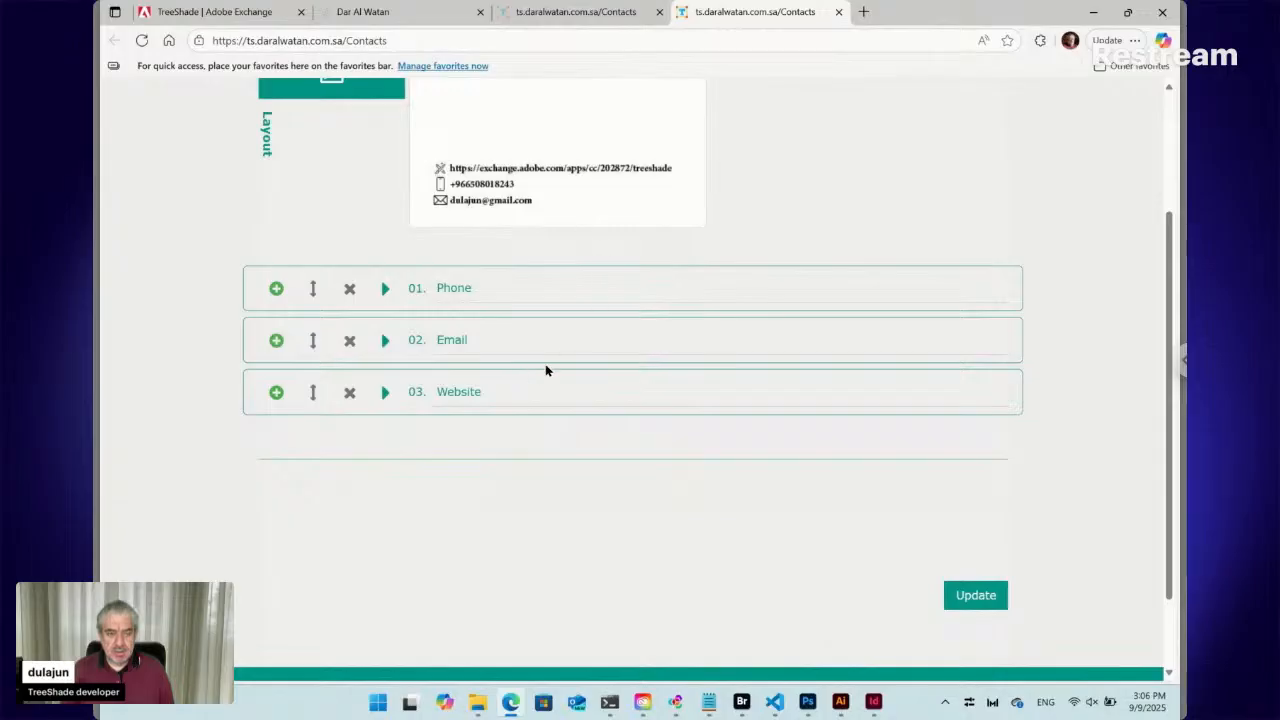
Snap Edge to the left half and bring InDesign's Layout.indd up on the right
mouse_move(1128, 13)
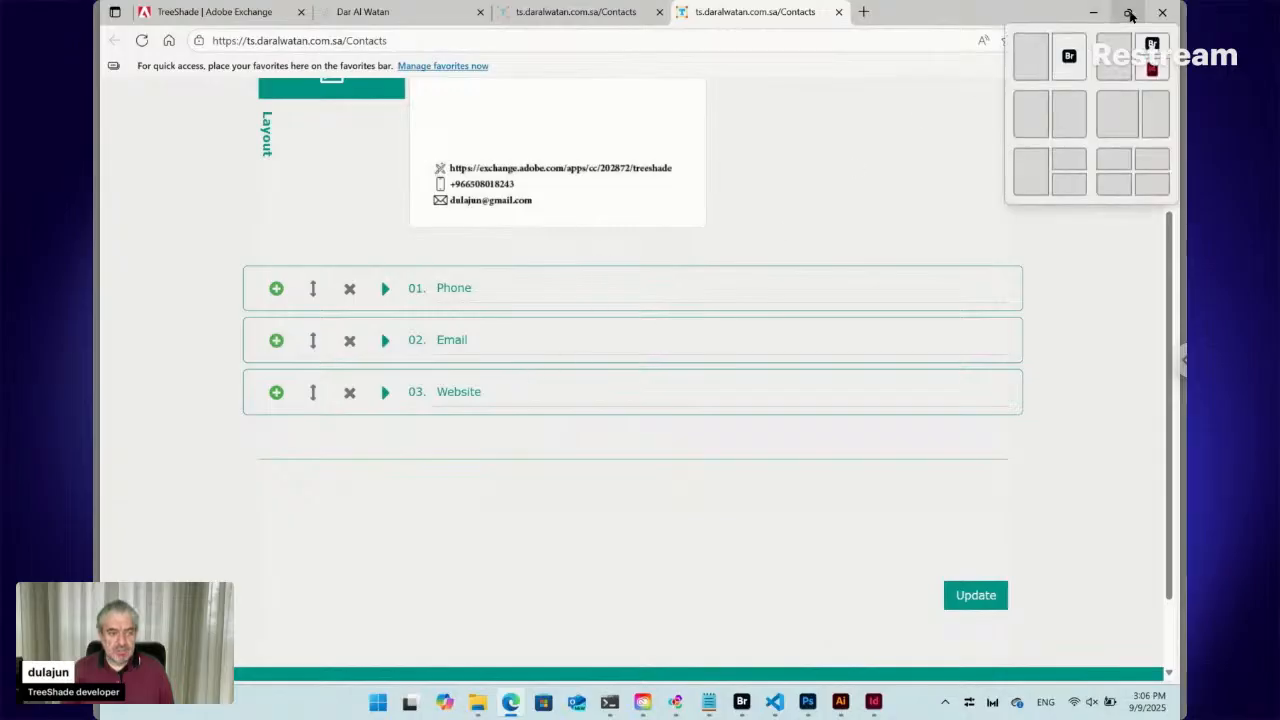
click(1032, 57)
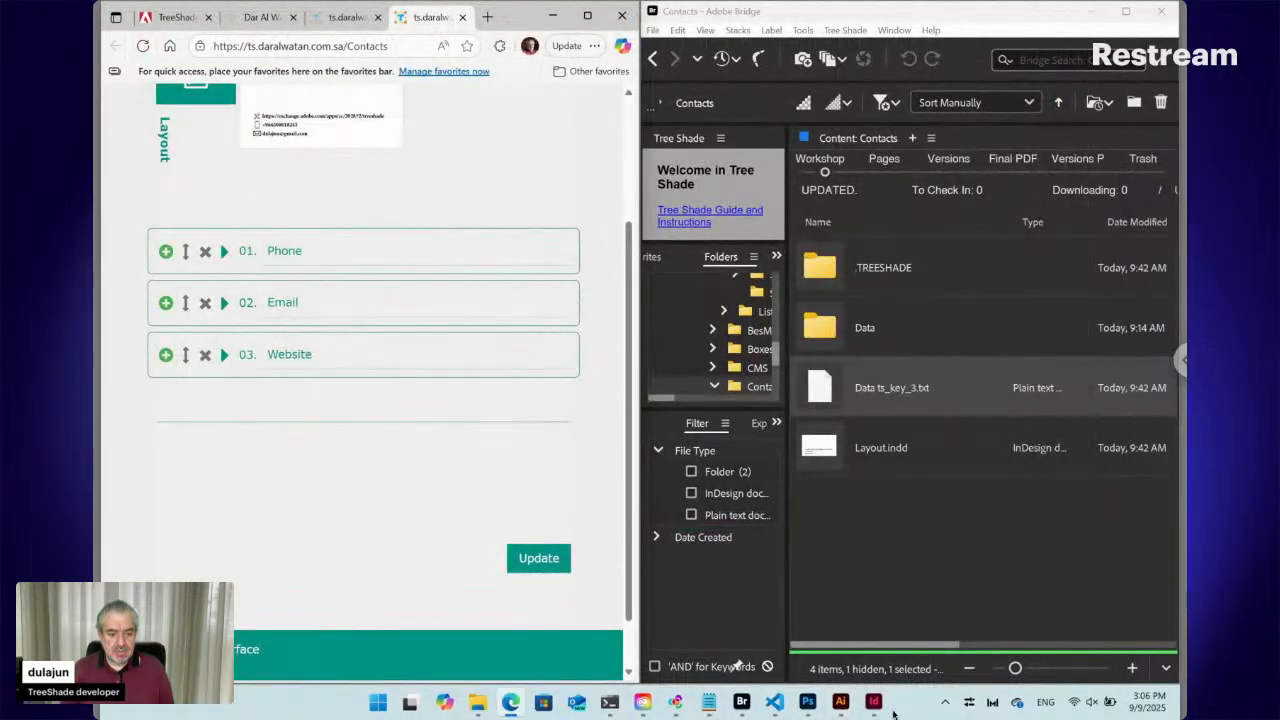
click(873, 701)
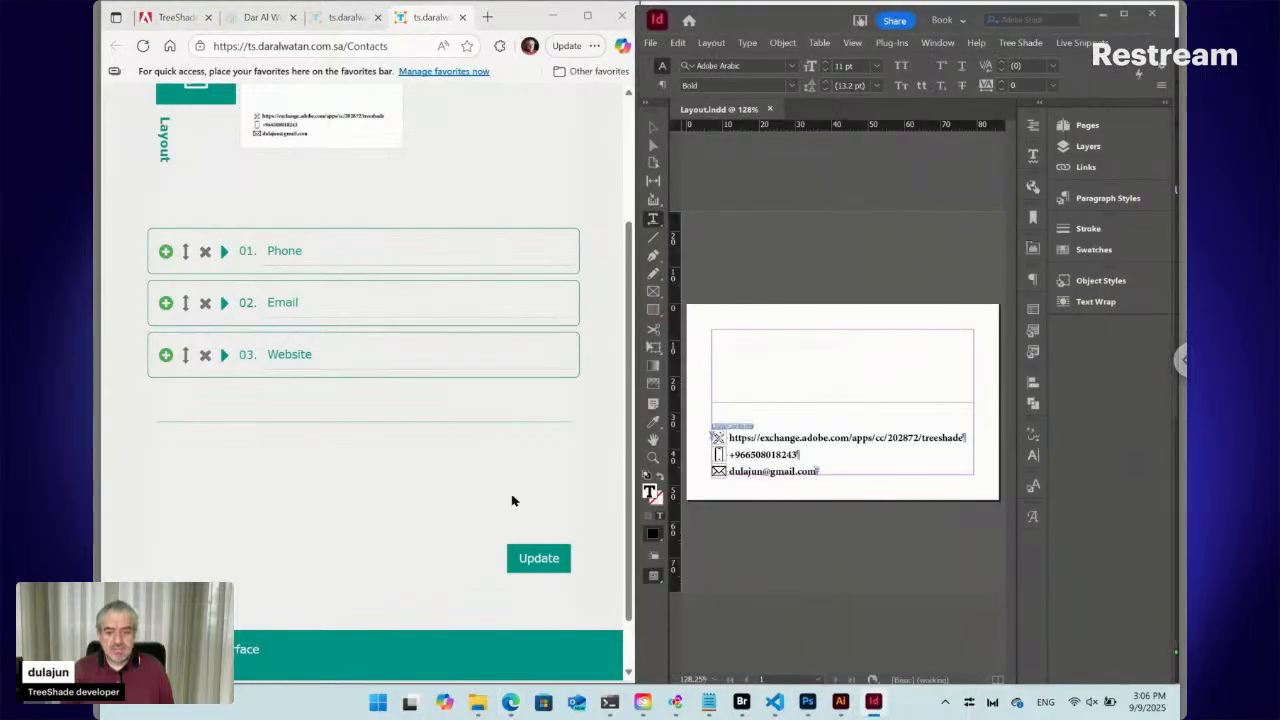
click(535, 560)
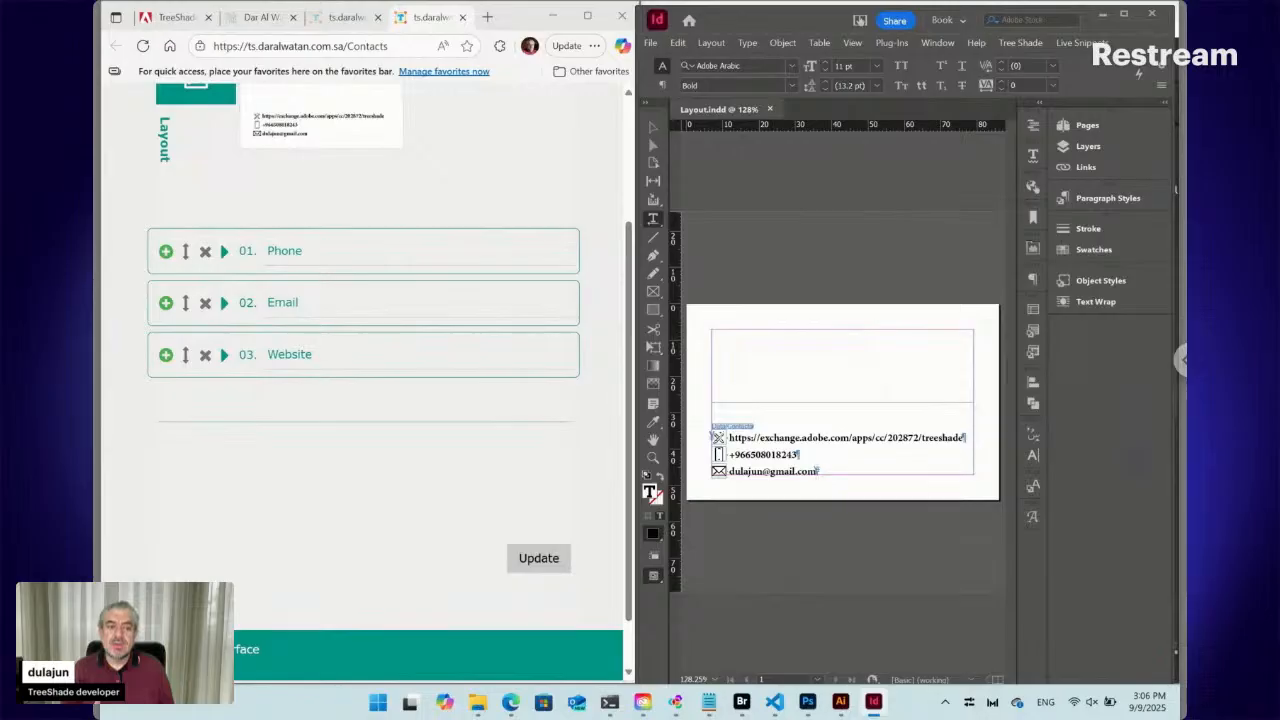
Submit the Phone, Email, Website order with the form's Update button
click(539, 558)
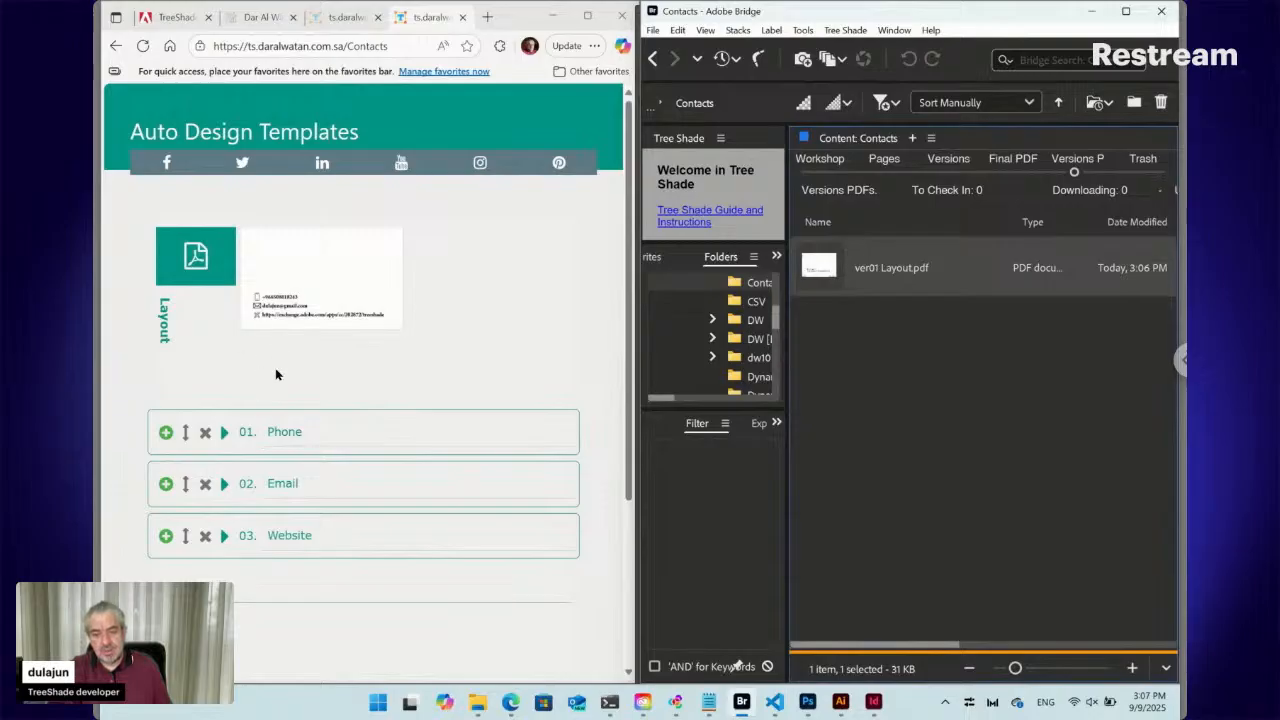
Set the 01. Phone entry's icon to phone-call.png from Downloads and submit with Update
click(226, 432)
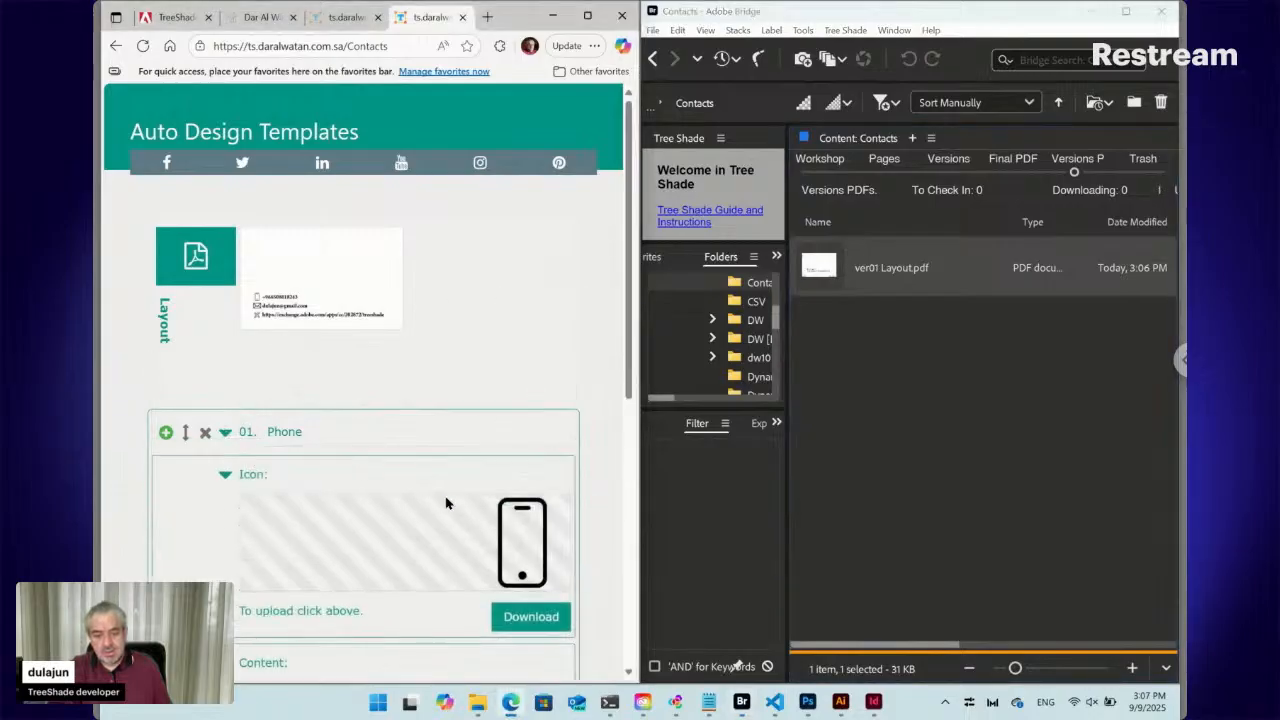
click(474, 521)
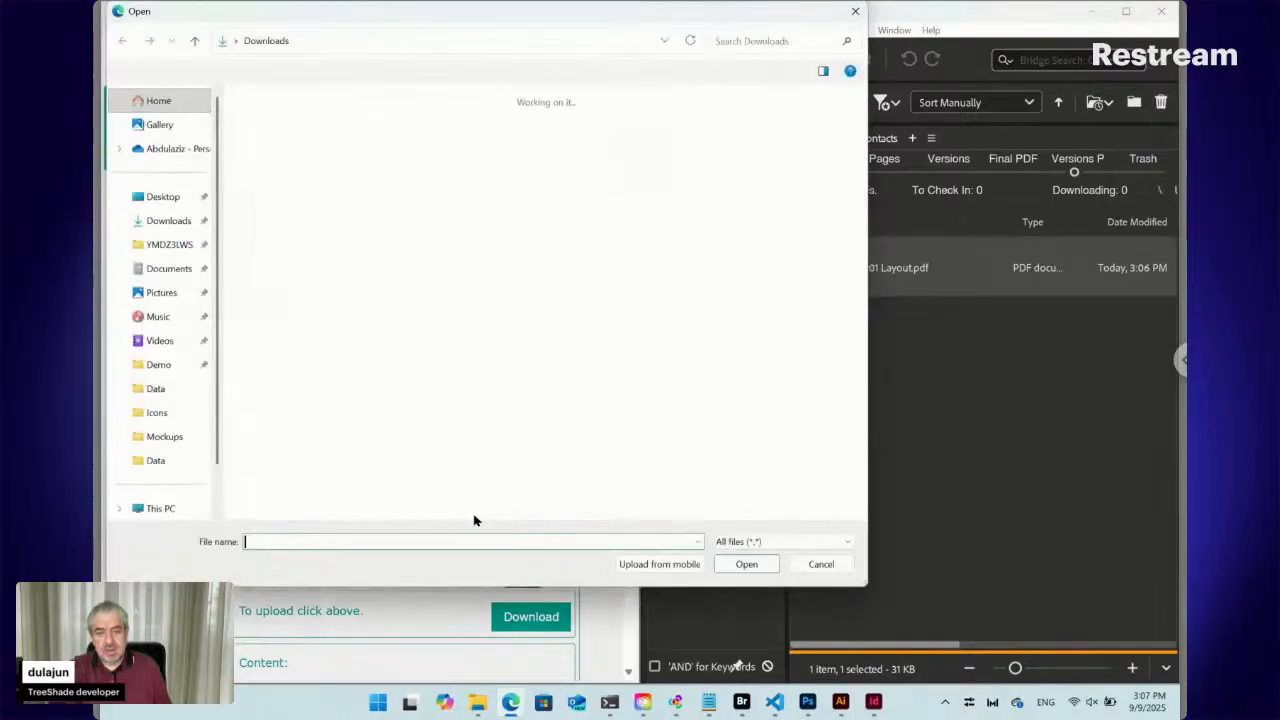
click(720, 338)
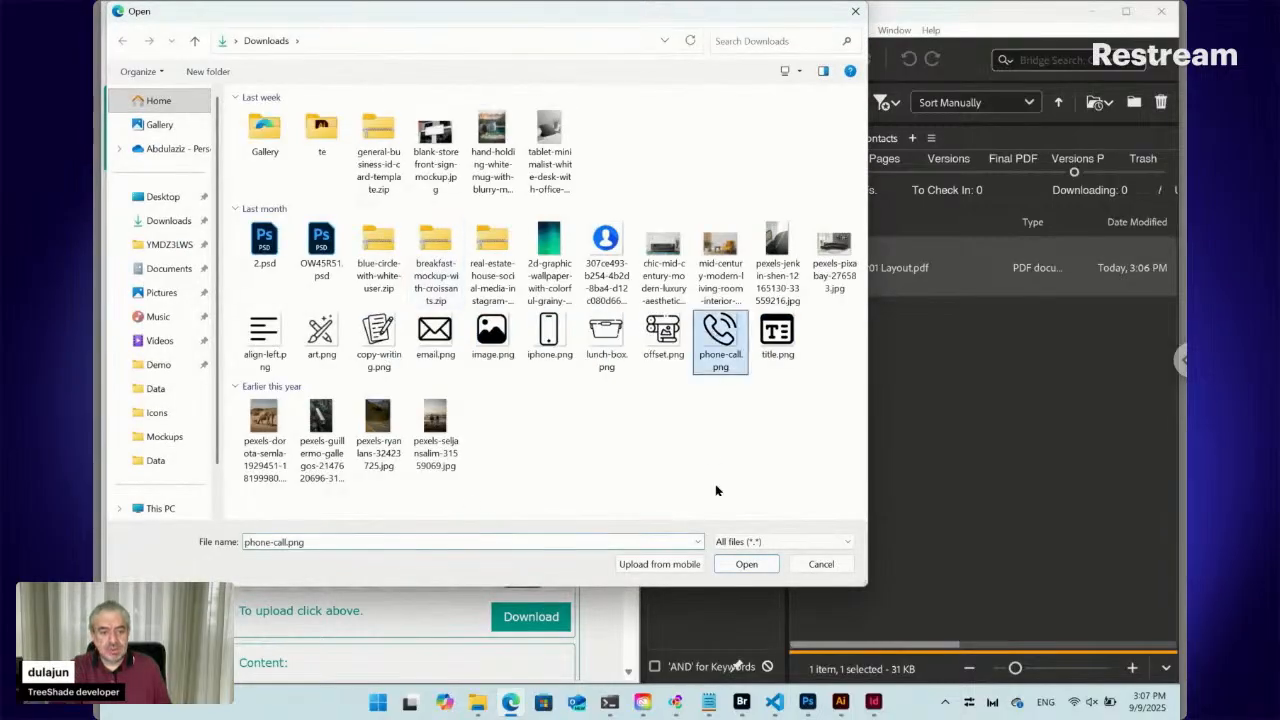
click(747, 565)
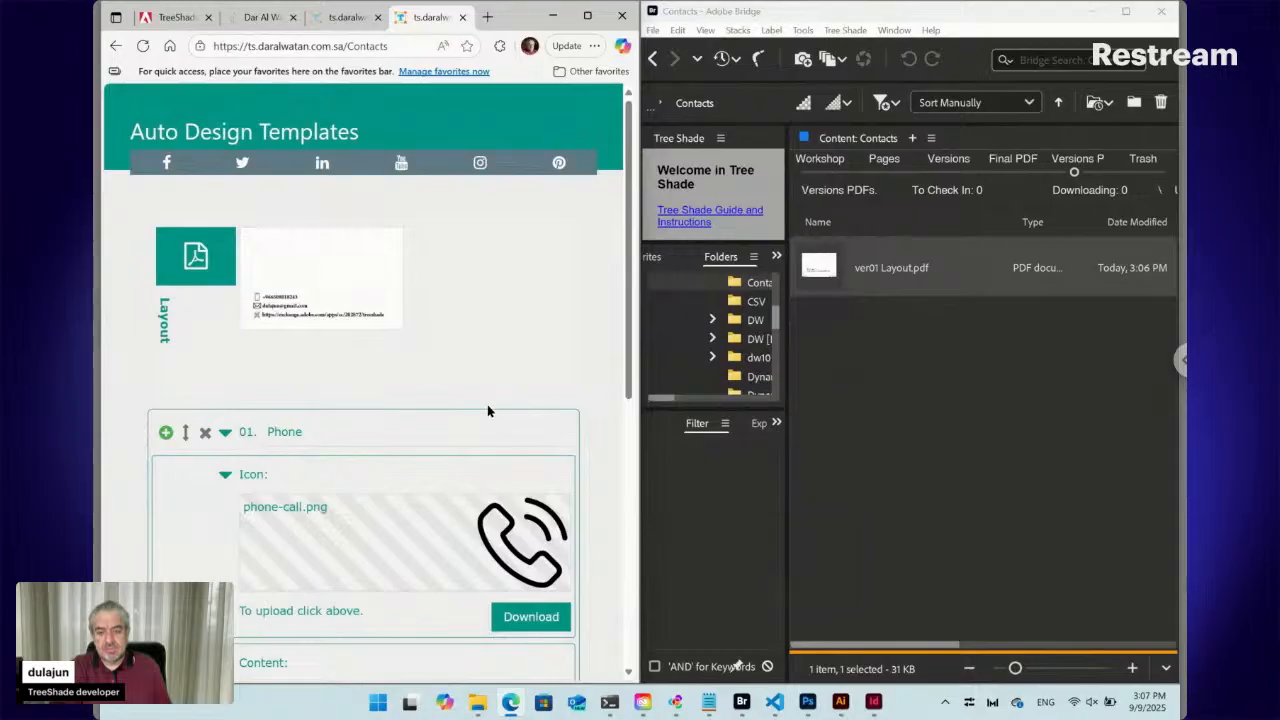
scroll(484, 408, down, 3)
scroll(484, 408, down, 3)
click(535, 512)
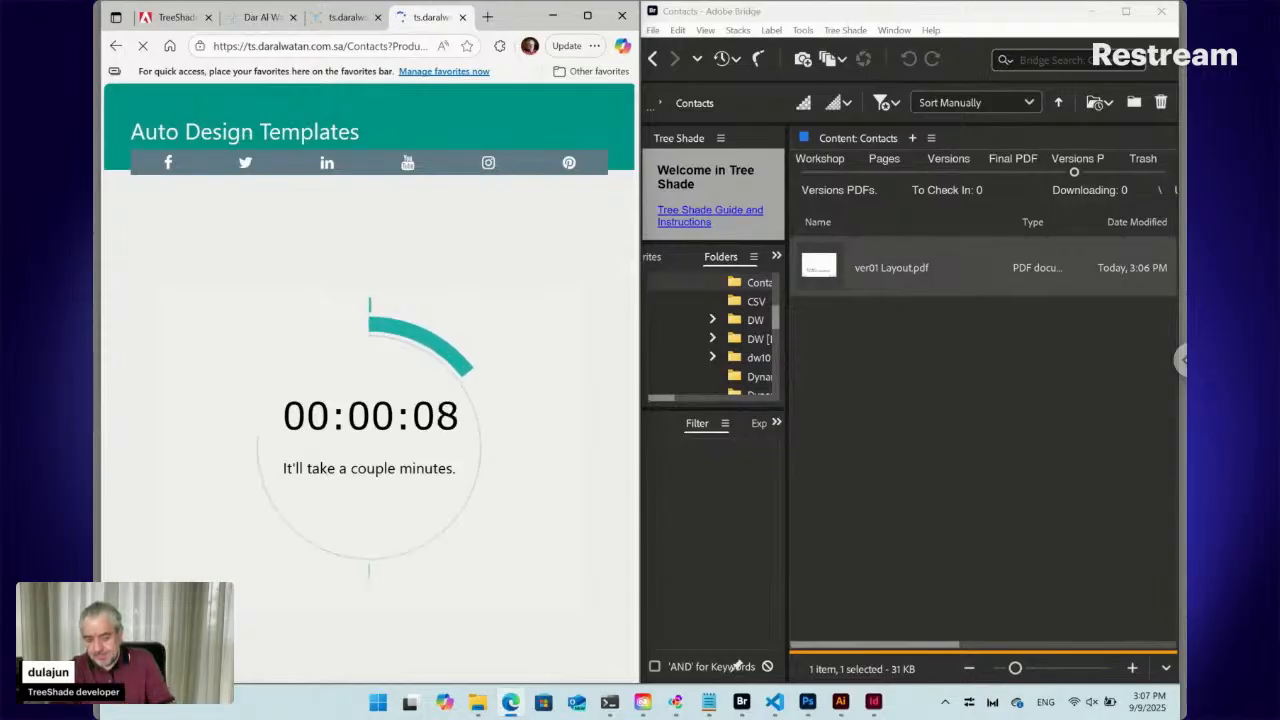
Switch to Adobe Bridge with Alt+Tab while the layout generates
key(alt+Tab)
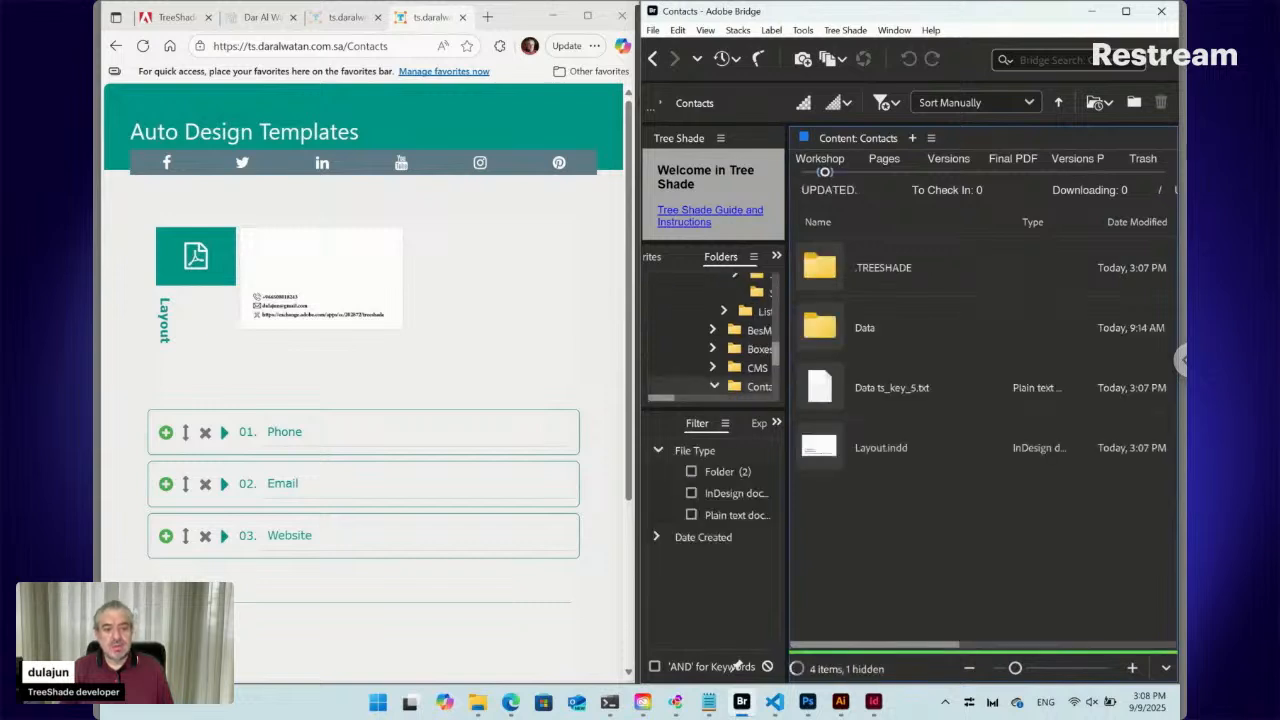
Bring the updated Layout.indd to the front in InDesign
click(874, 702)
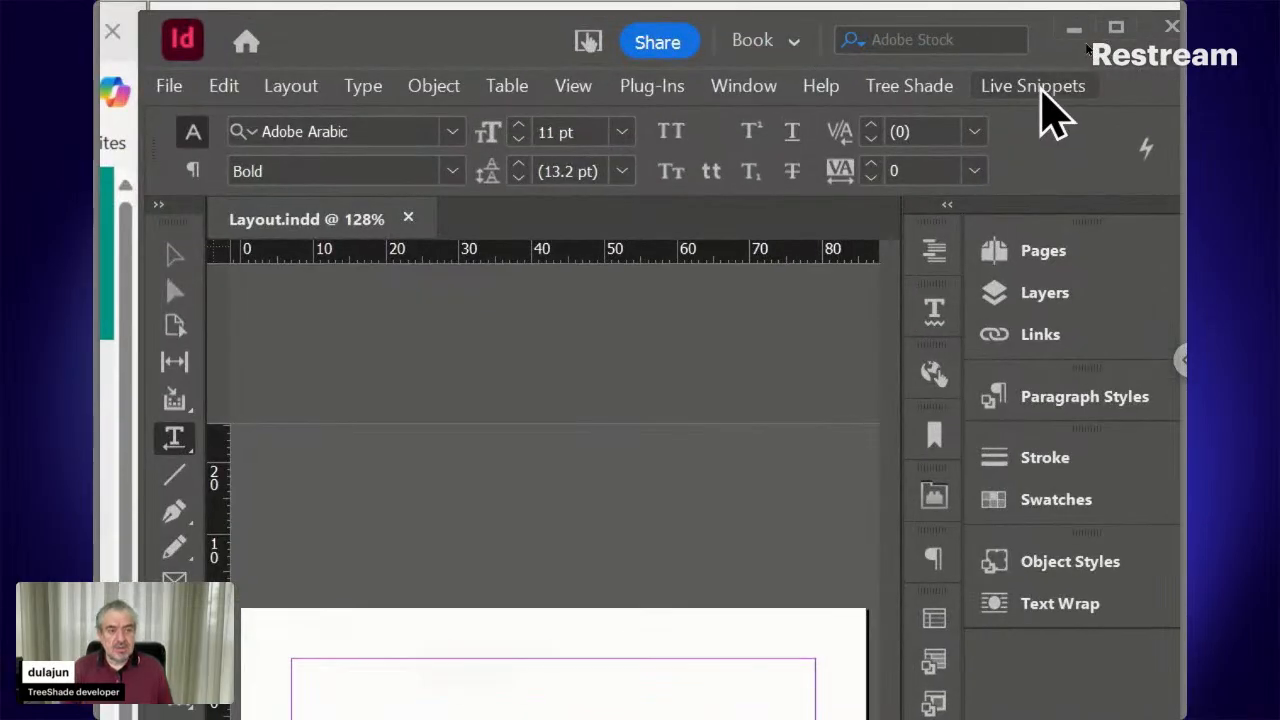
Check the Live Snippets menu without choosing, then place the cursor in the Data/Contacts label
click(1042, 90)
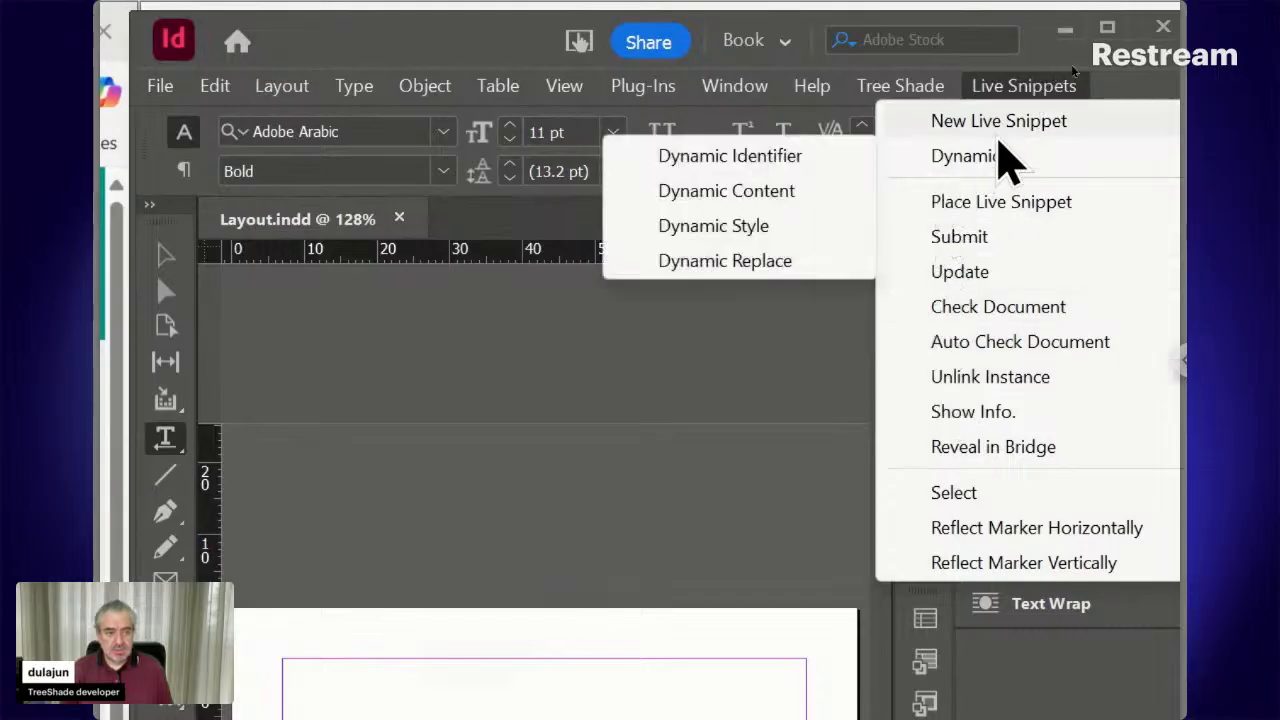
click(1014, 86)
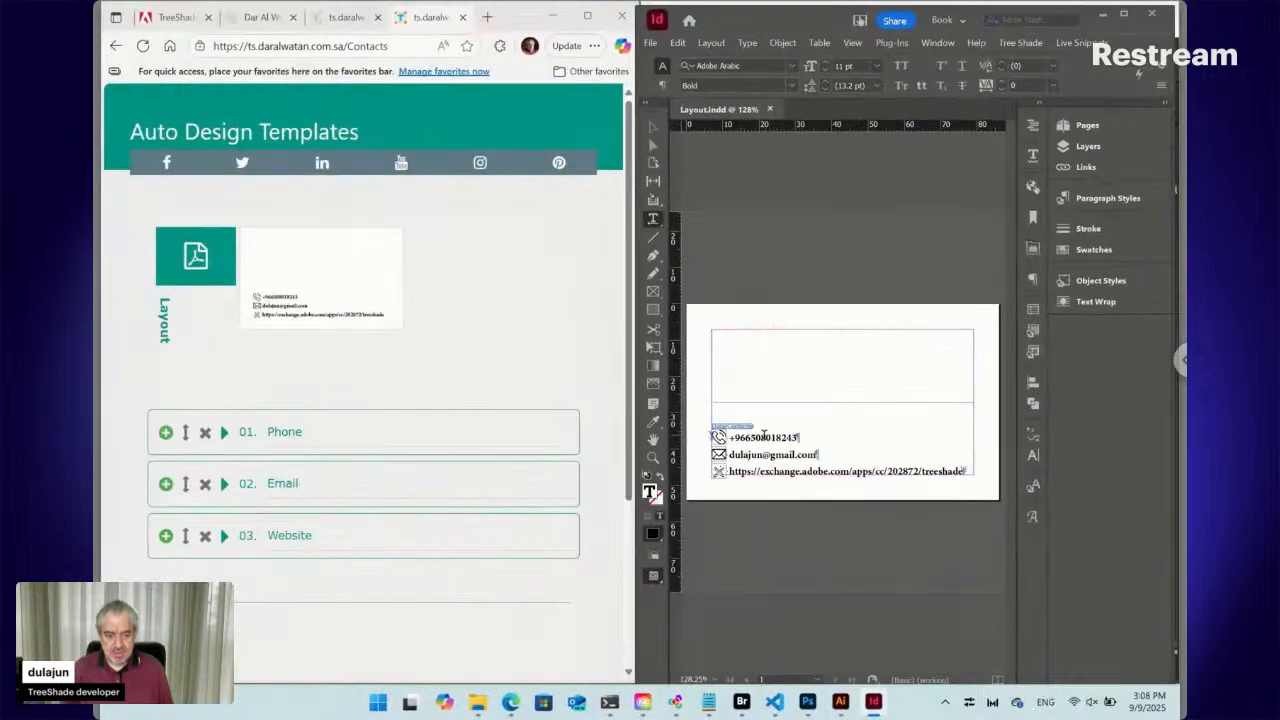
click(738, 426)
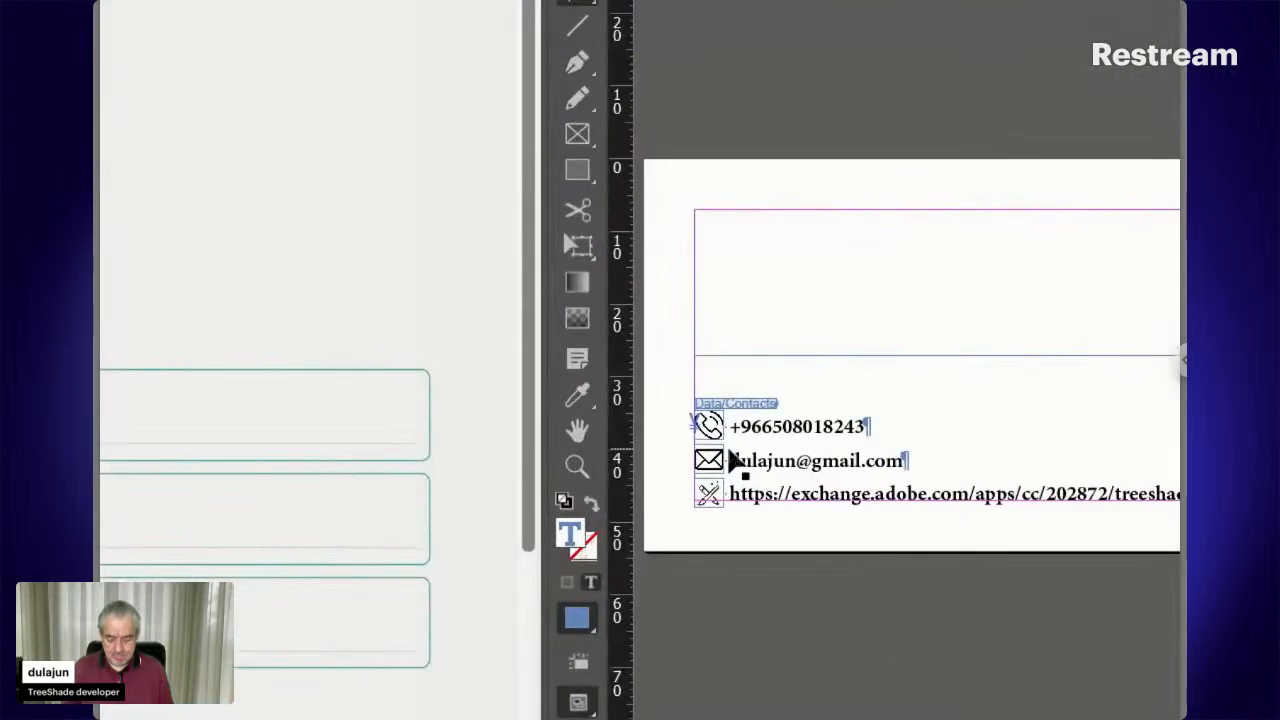
Zoom two steps in on Data/Contacts, then maximize, restore and drag InDesign left to reveal Bridge
key(ctrl+=)
key(ctrl+=)
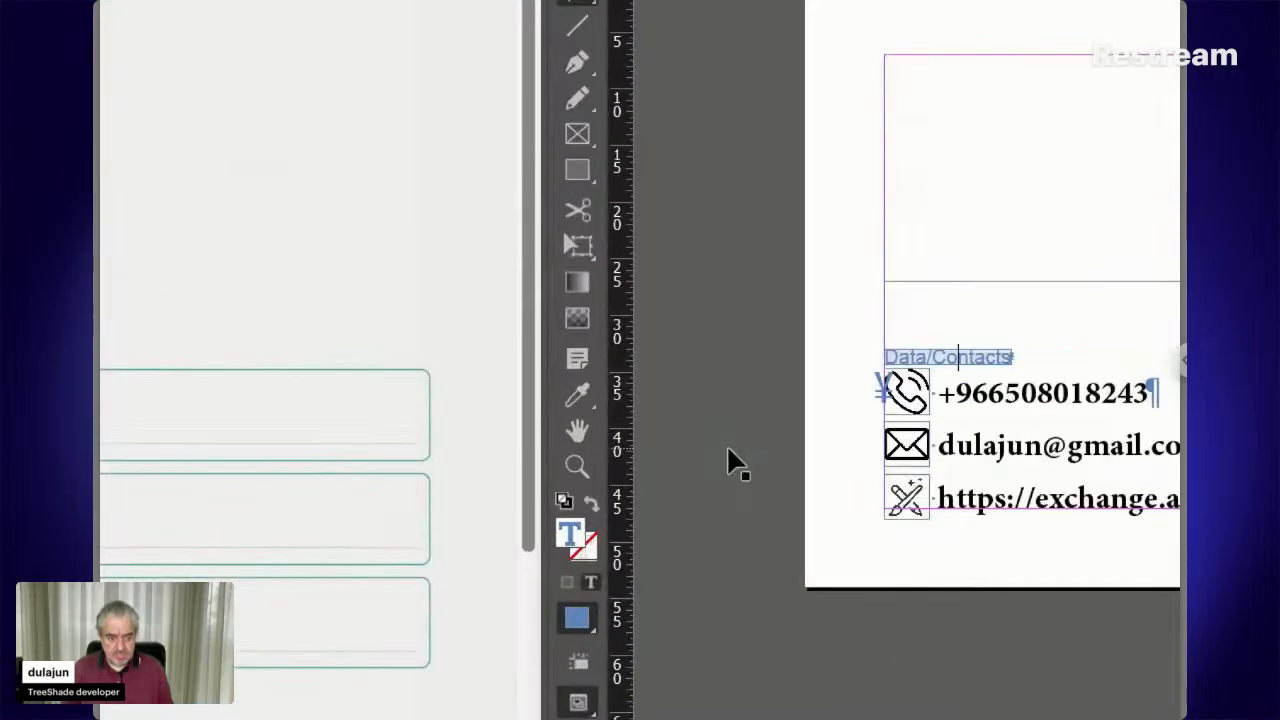
key(ctrl+=)
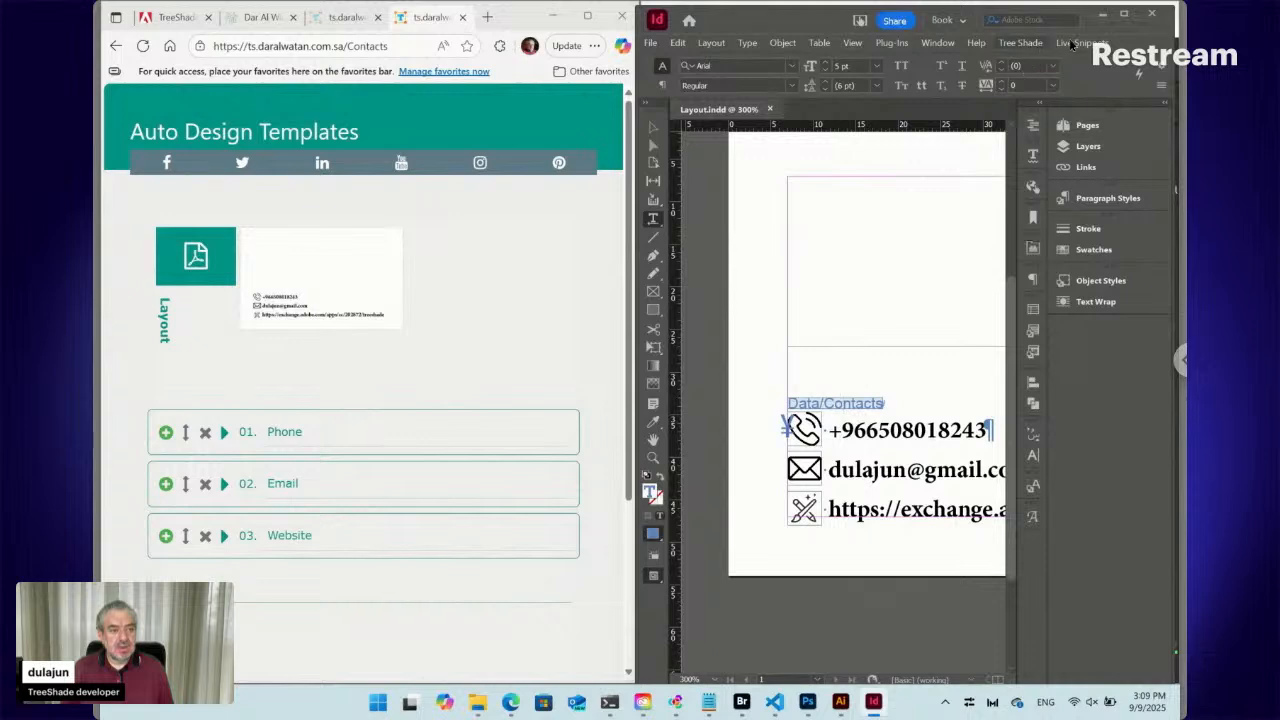
click(1124, 14)
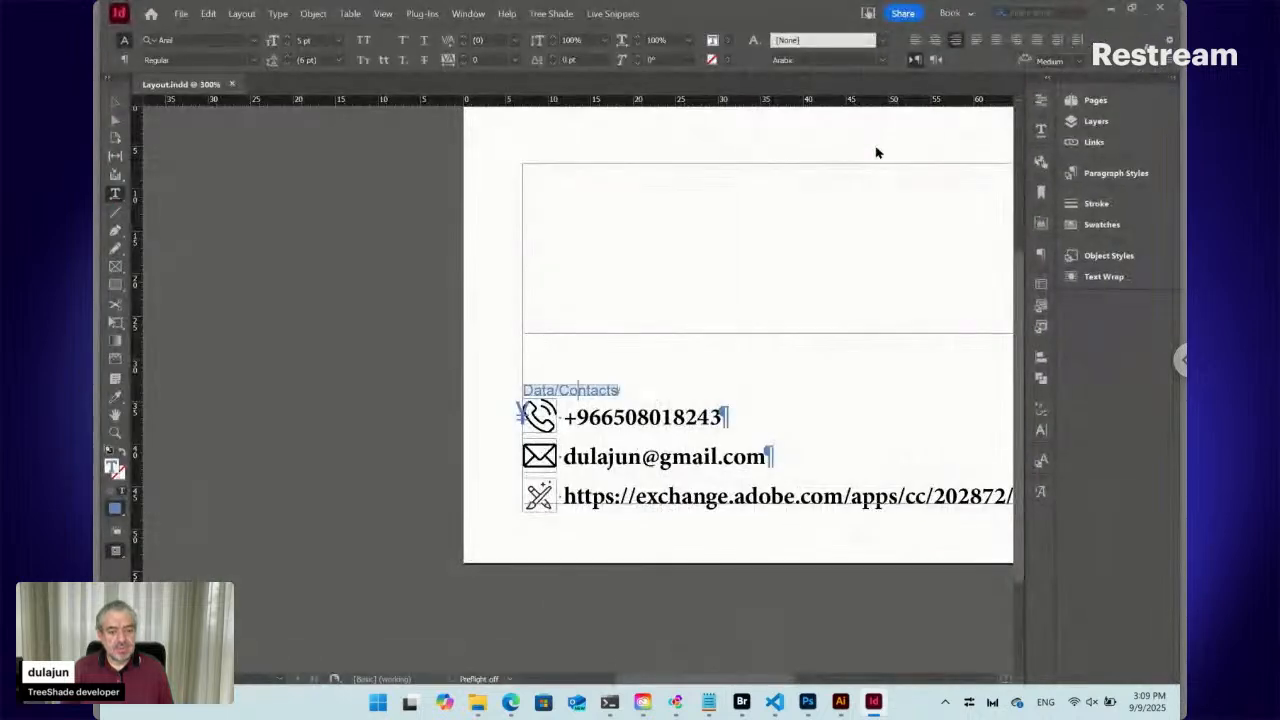
click(1133, 9)
drag(820, 26, 249, 29)
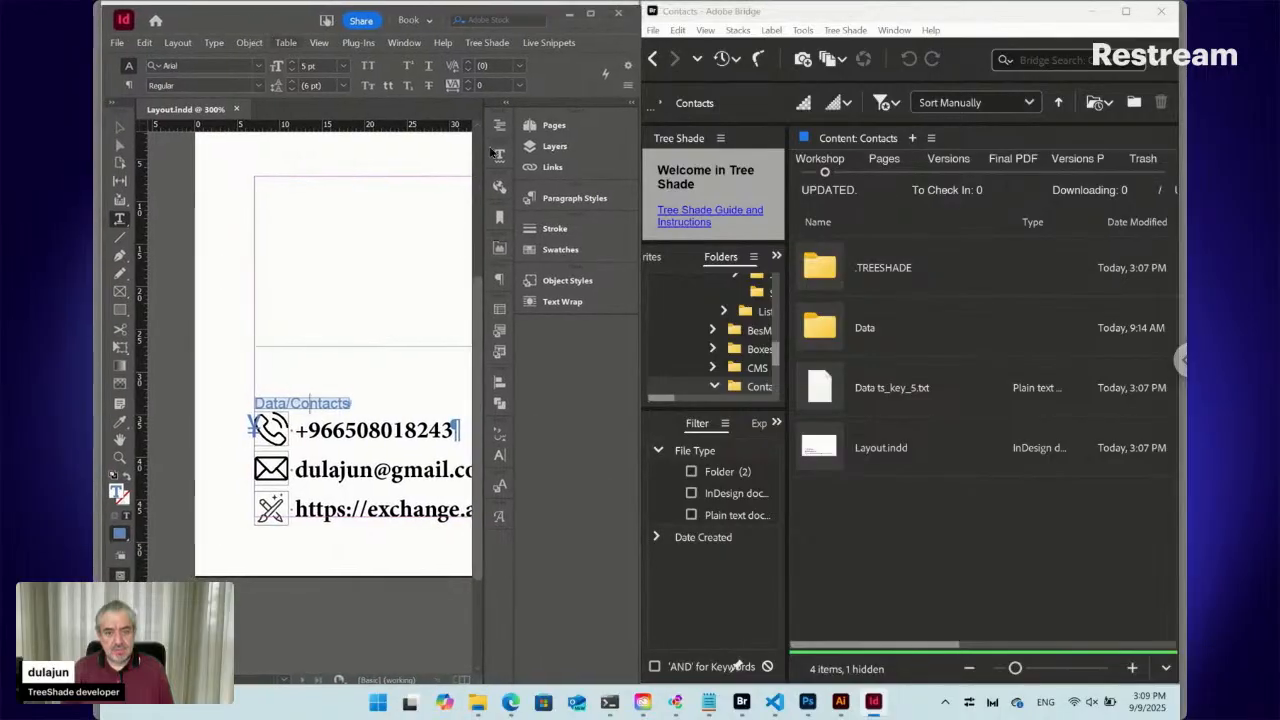
With Bridge visible, select the Data/Contacts snippet frame and enter its phone-number text
click(895, 17)
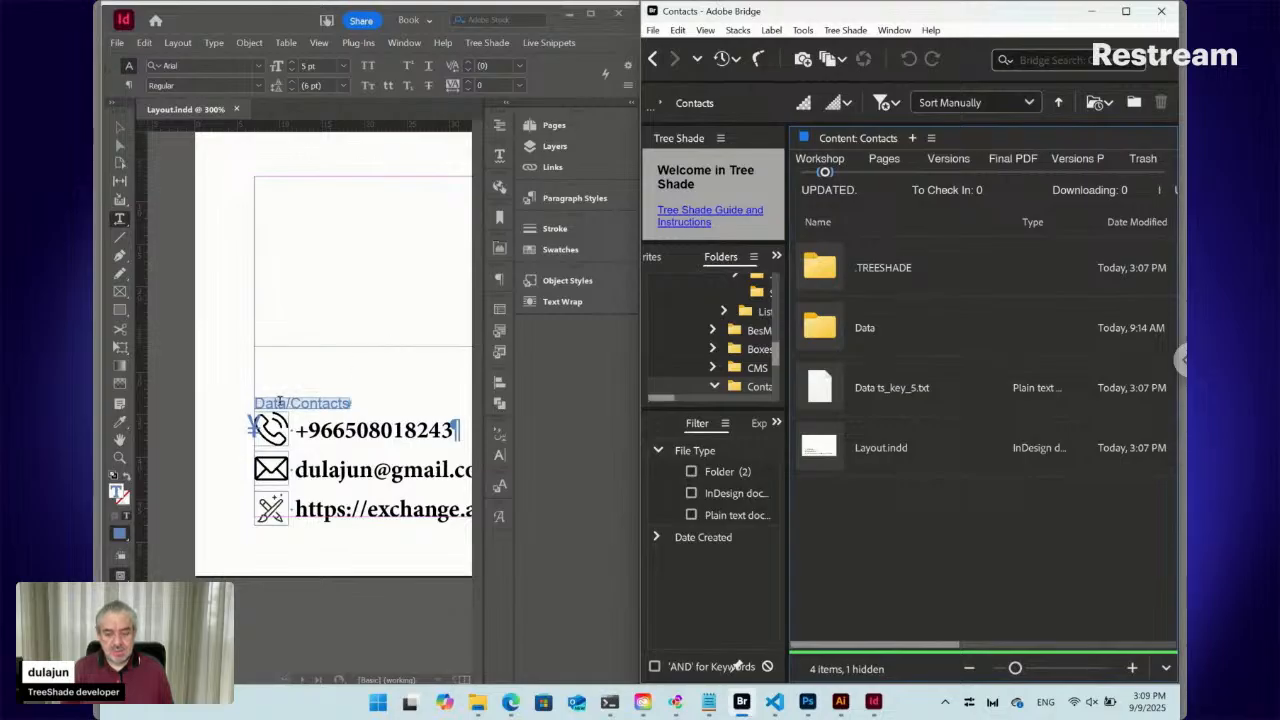
click(118, 126)
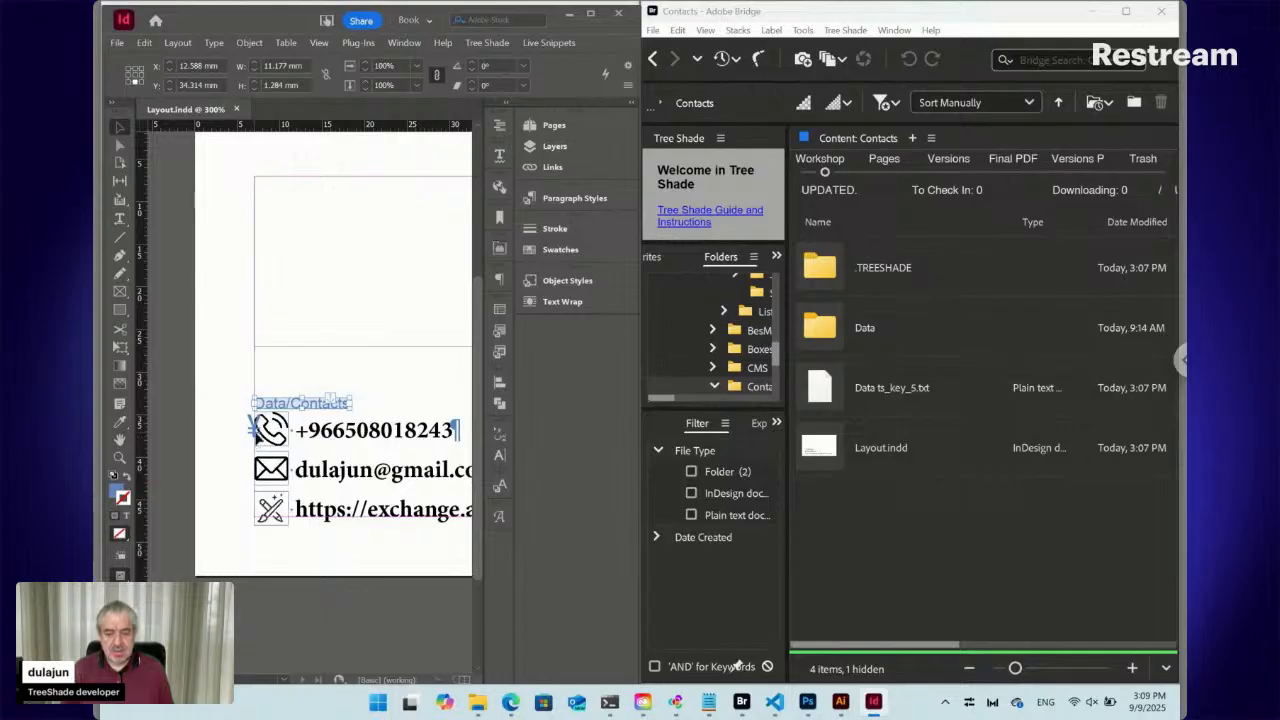
double_click(349, 434)
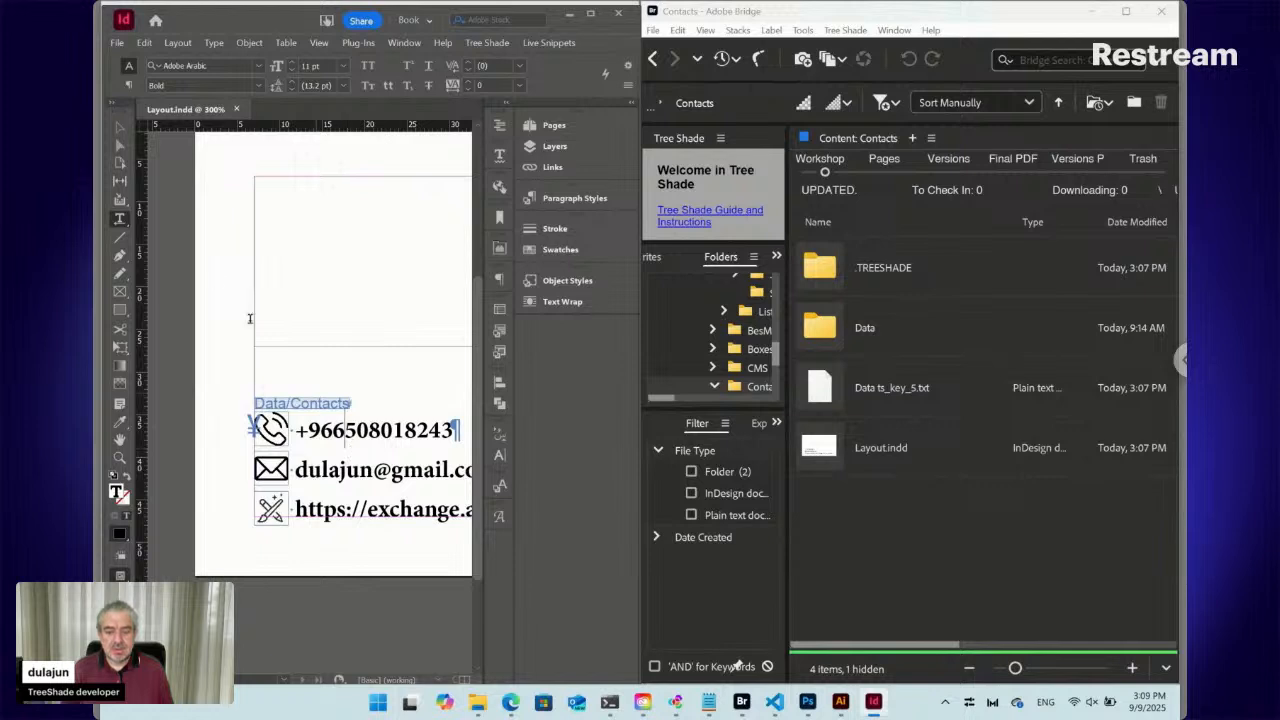
Reveal the snippet's Data folder in Bridge and open Contacts.txt
click(550, 43)
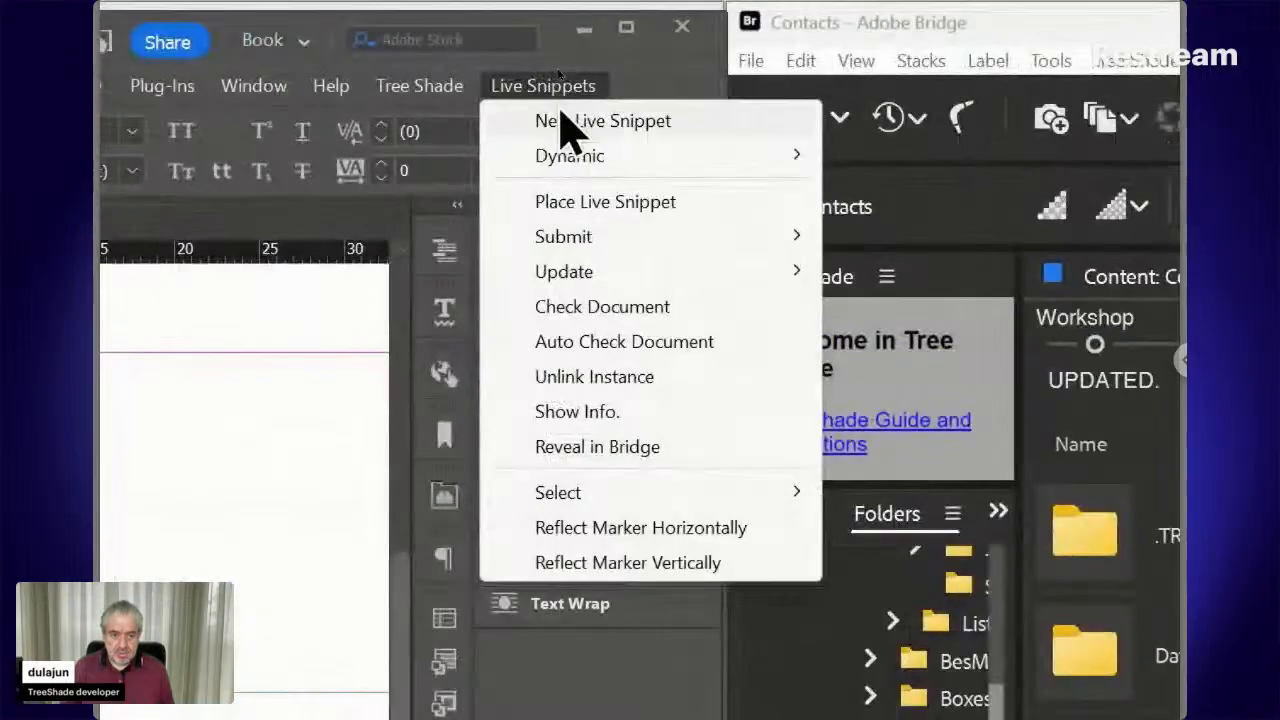
click(600, 447)
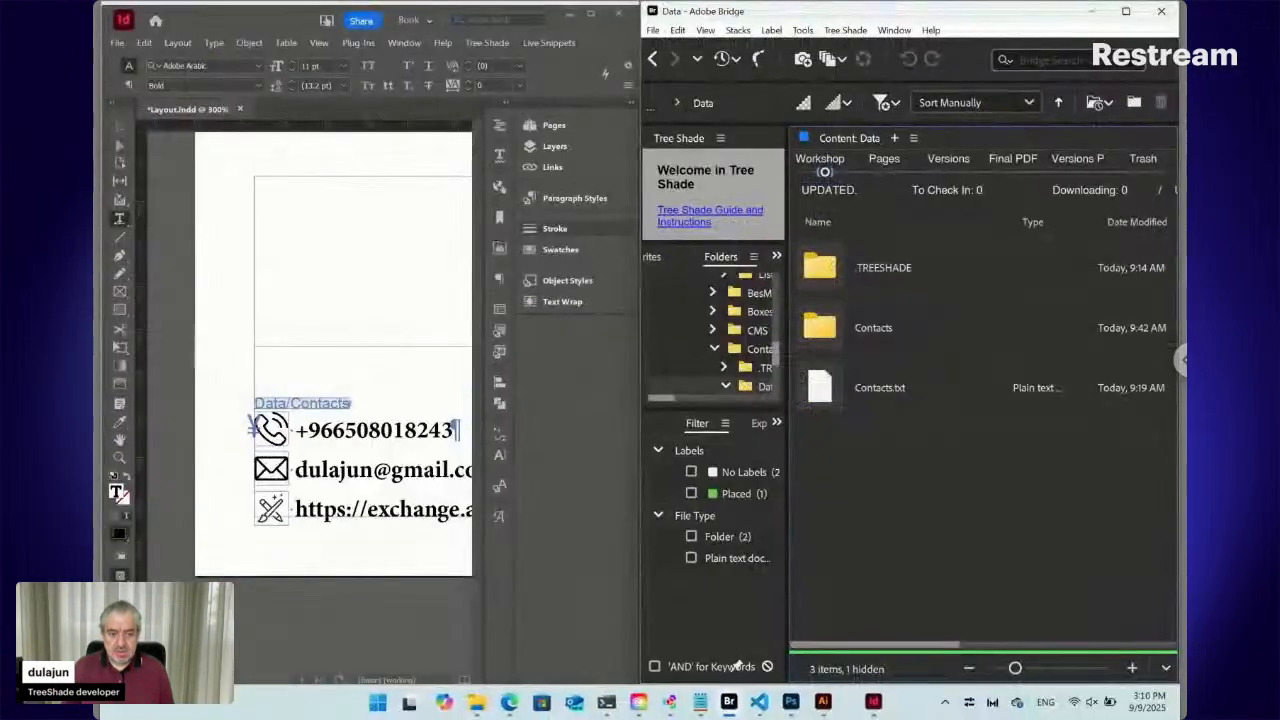
click(861, 390)
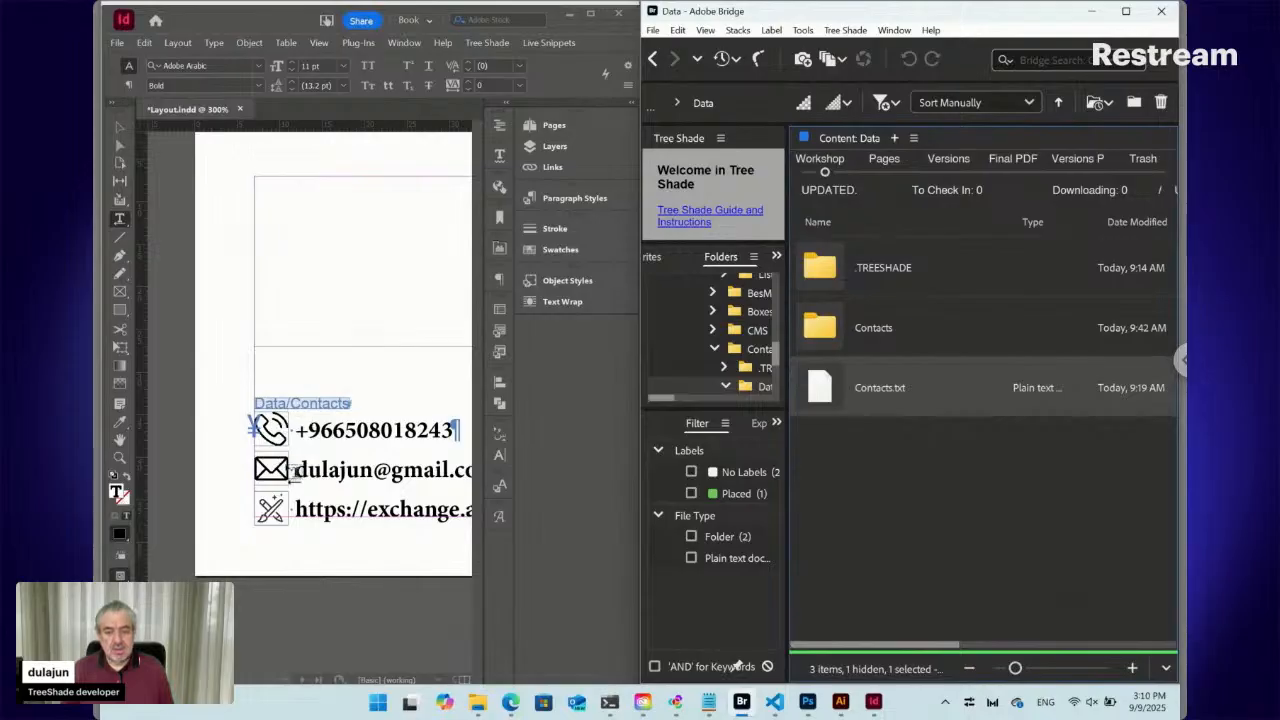
double_click(822, 390)
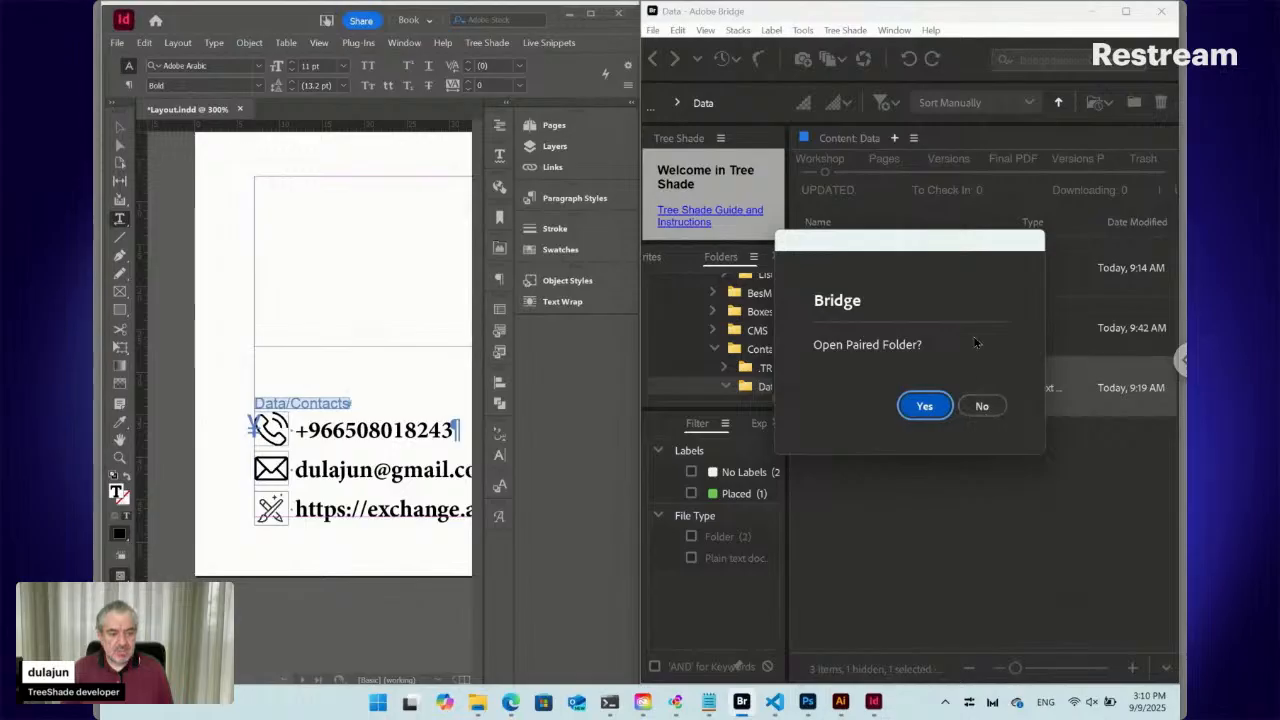
Decline the paired folder and examine Contacts.txt's path formula, highlighting its <FN> tag
drag(968, 262, 1034, 420)
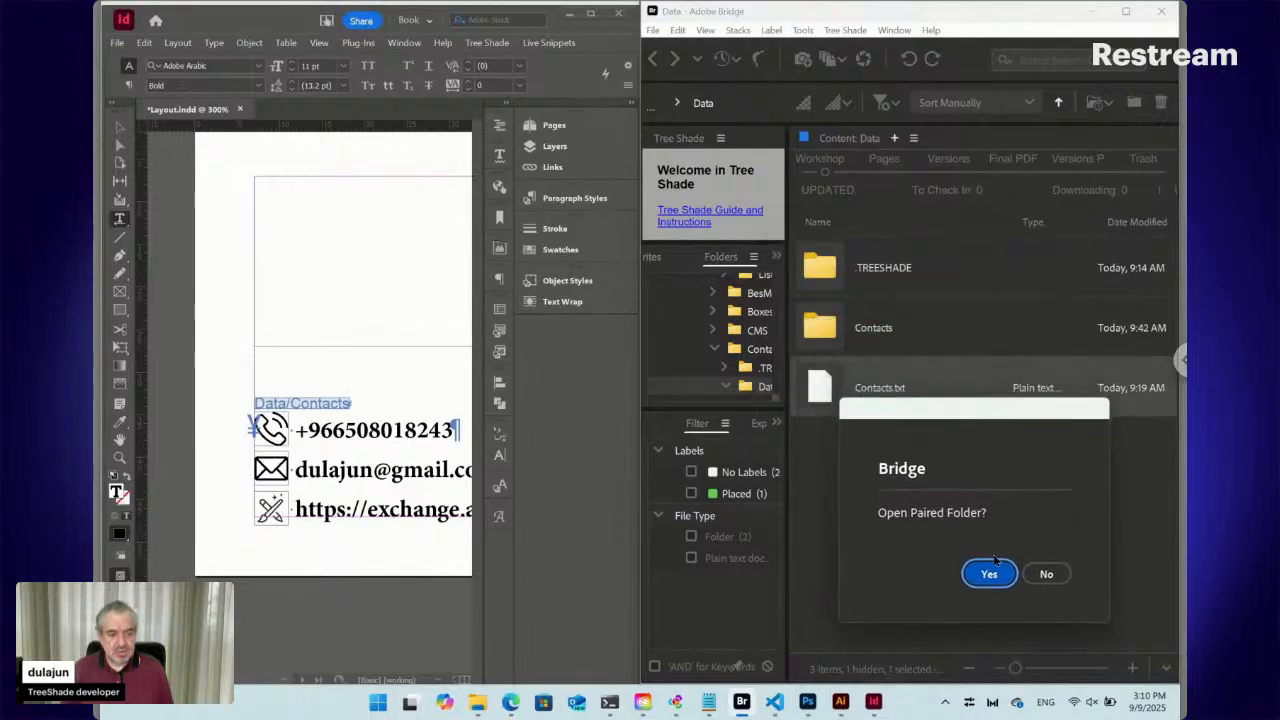
click(1046, 574)
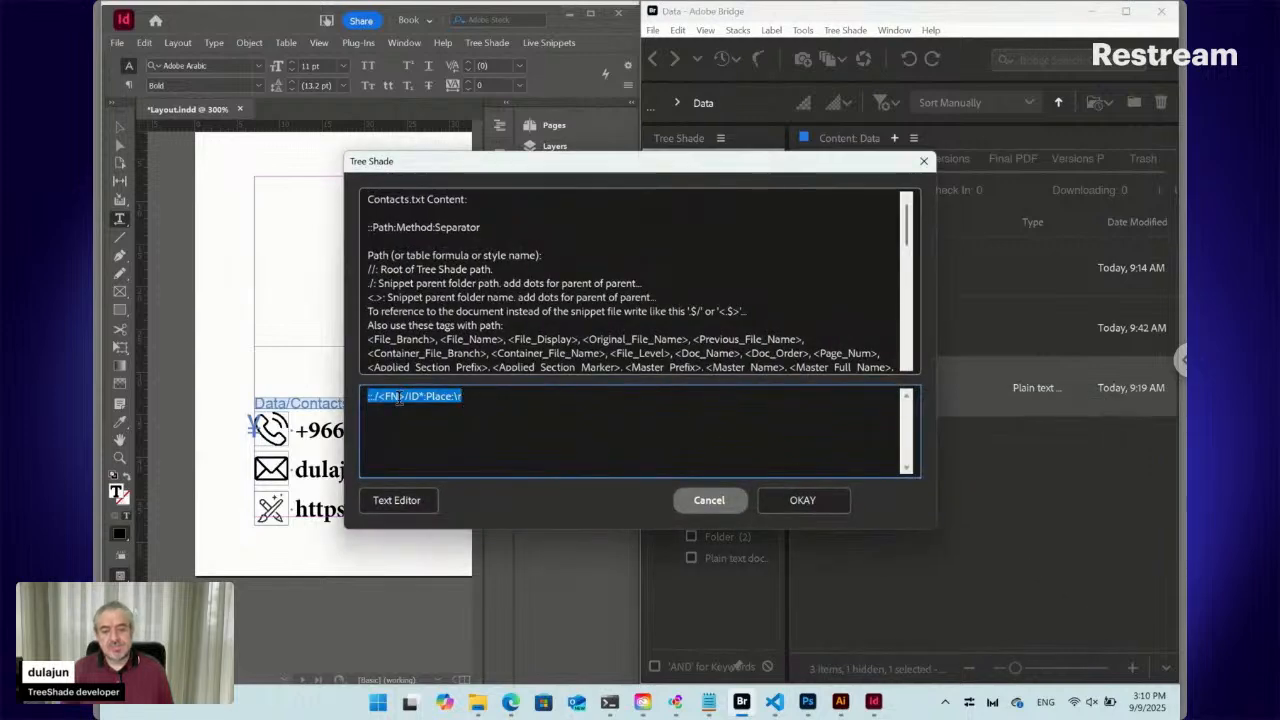
click(475, 399)
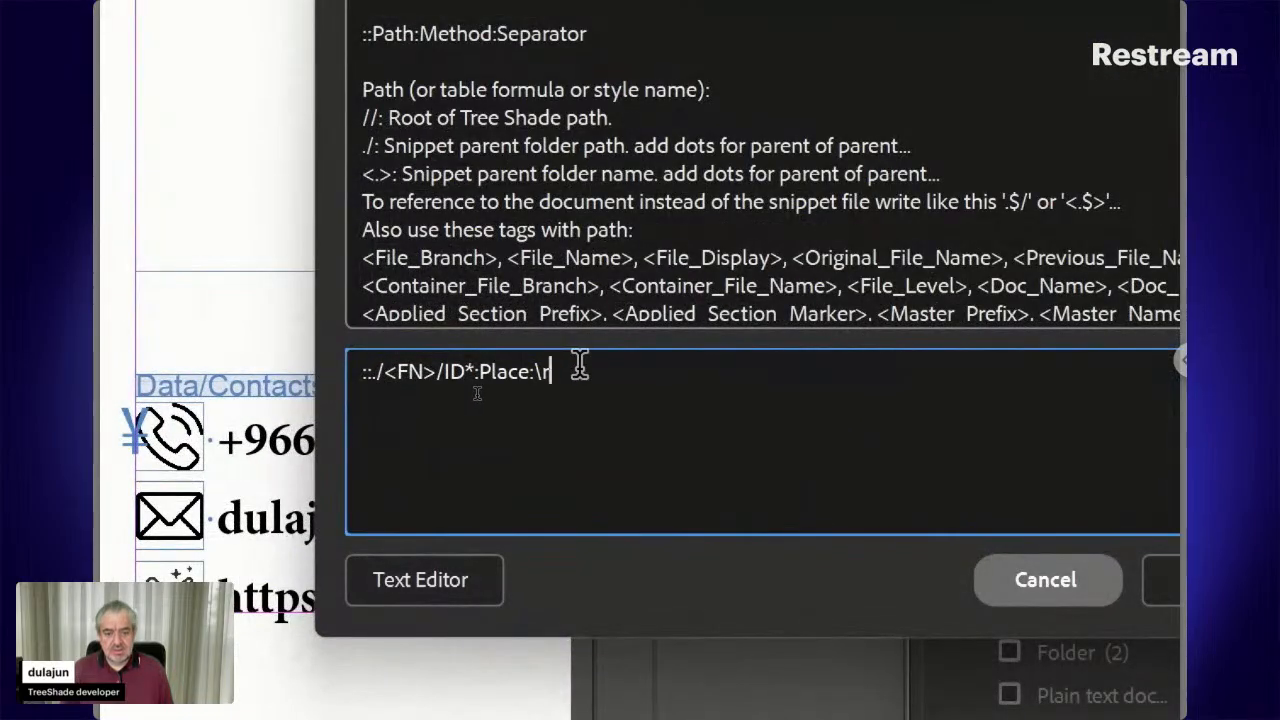
drag(574, 369, 330, 370)
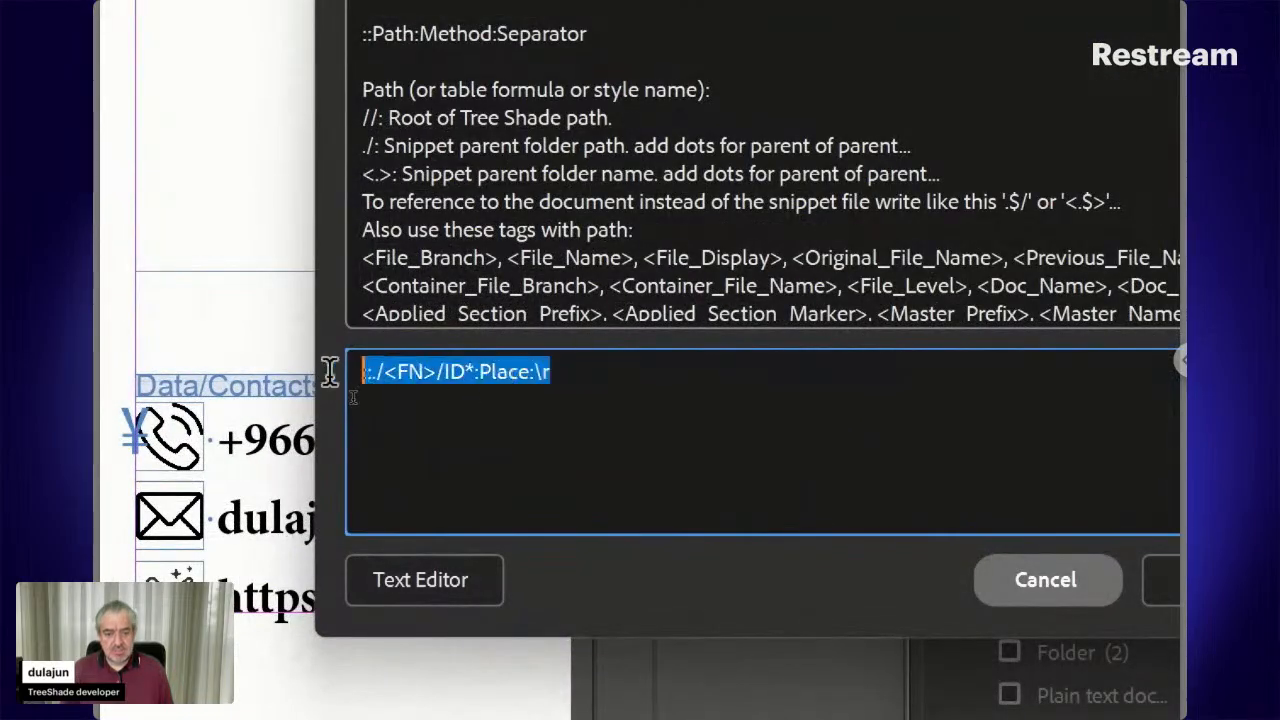
click(425, 372)
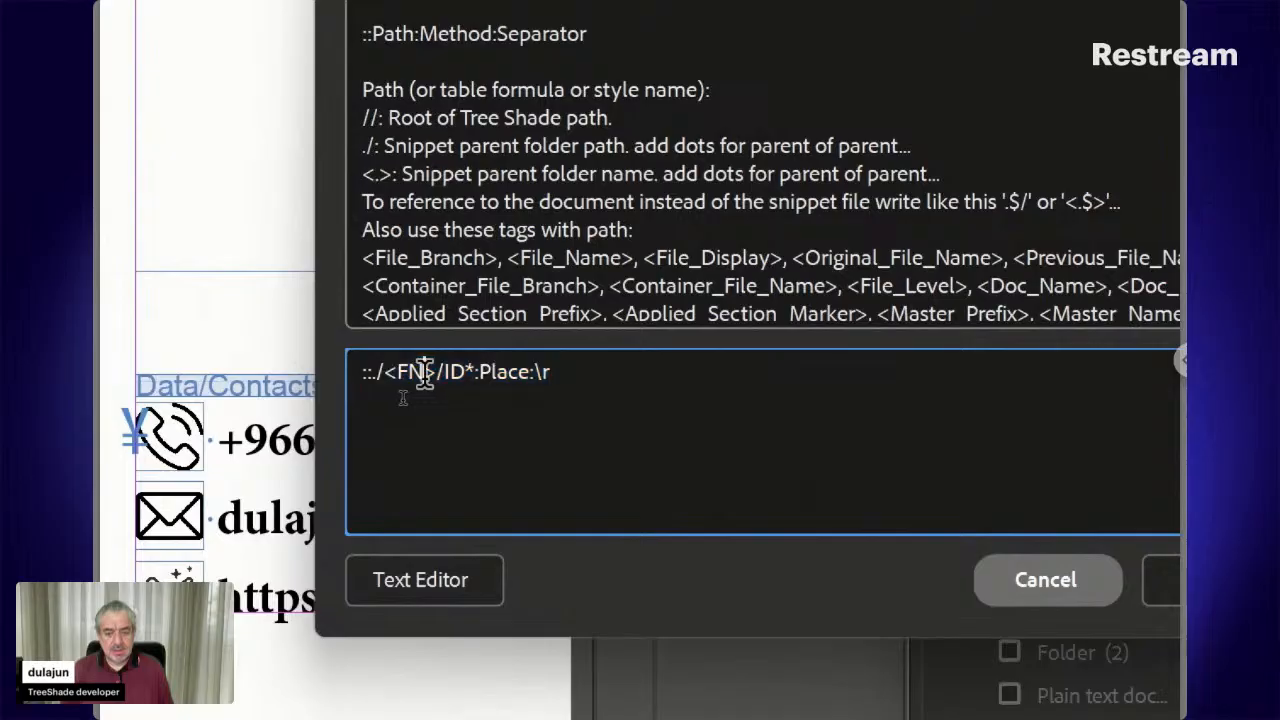
drag(437, 372, 388, 372)
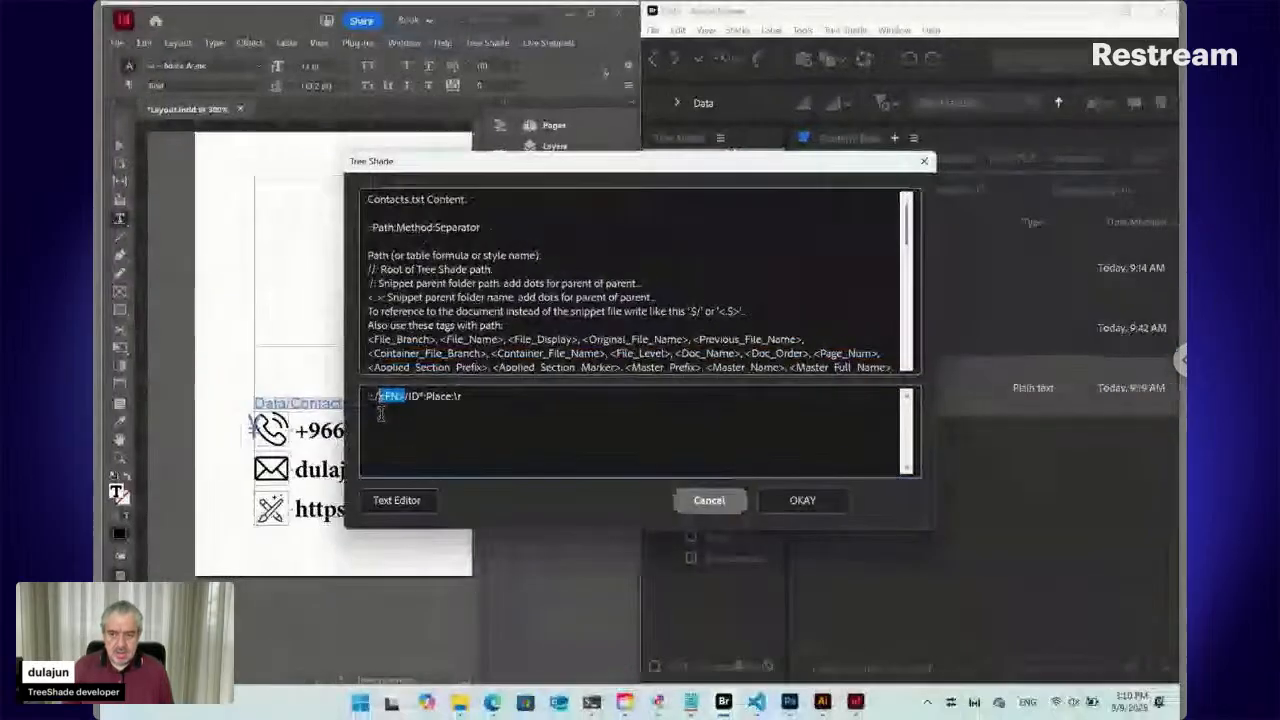
Inspect the ::/<FN>/ and ID parts of the path, cancel unchanged, and open the Contacts folder
drag(545, 180, 777, 446)
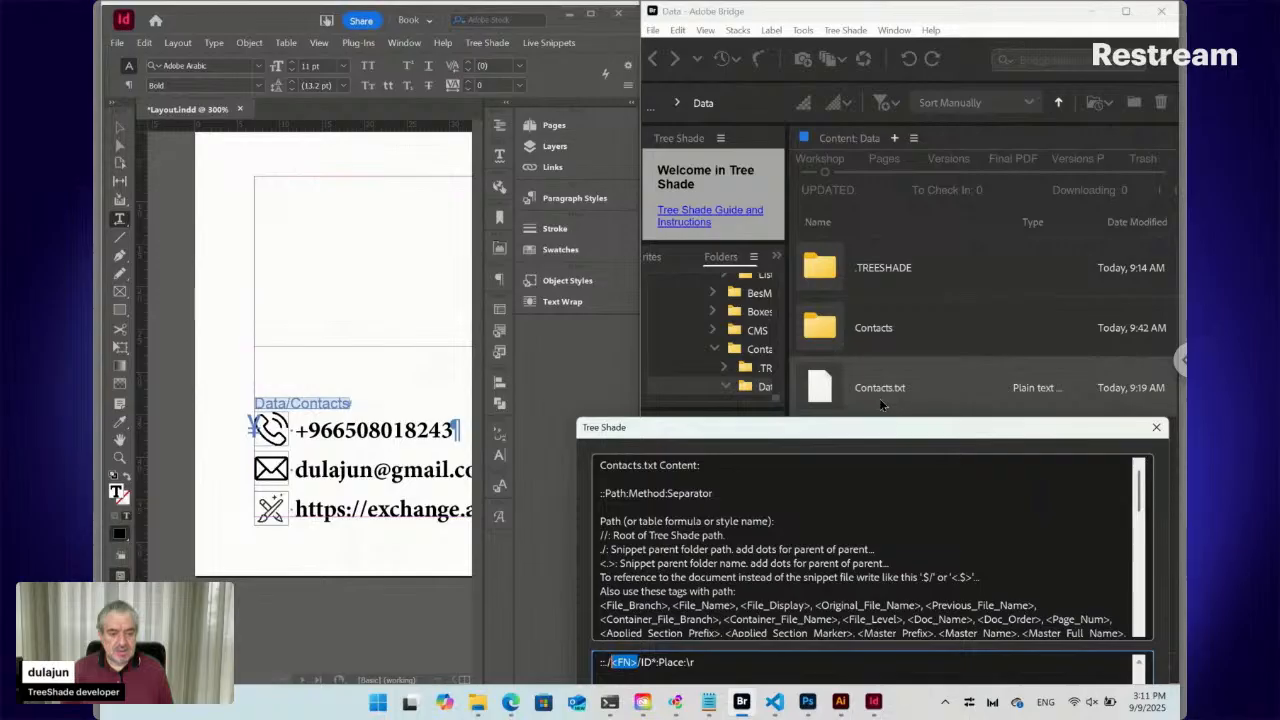
drag(866, 430, 730, 235)
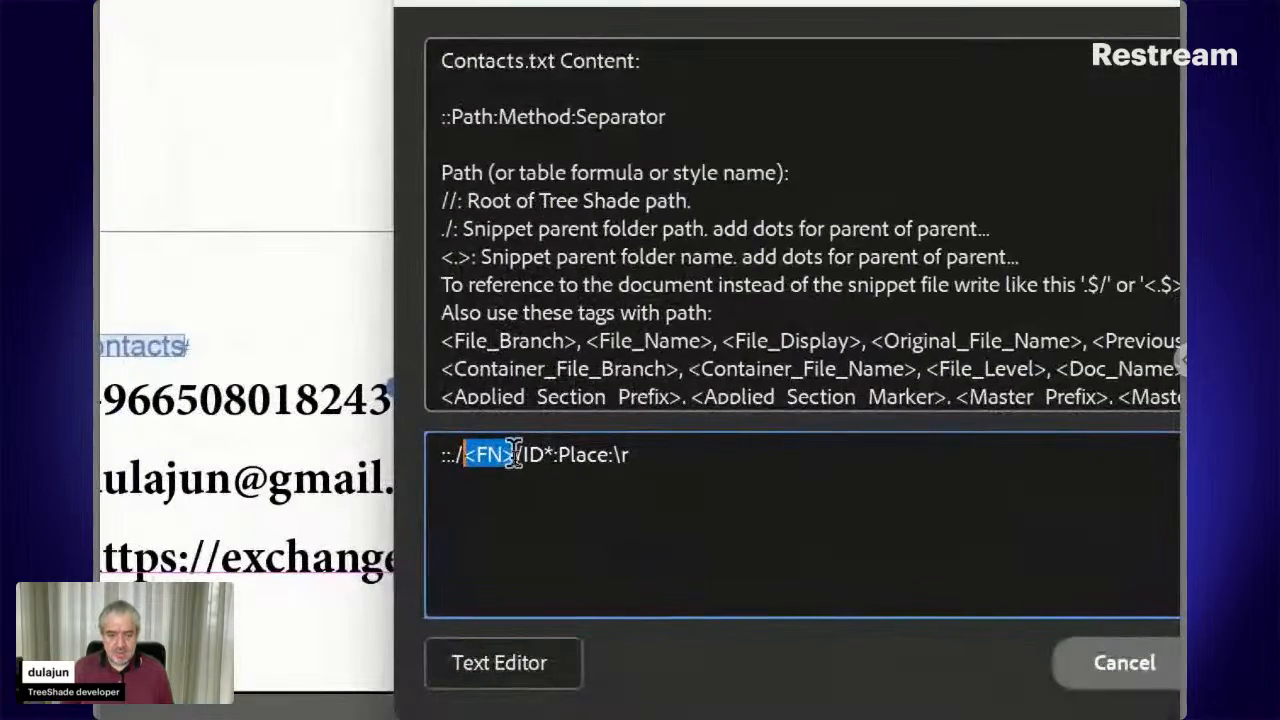
drag(518, 458, 455, 452)
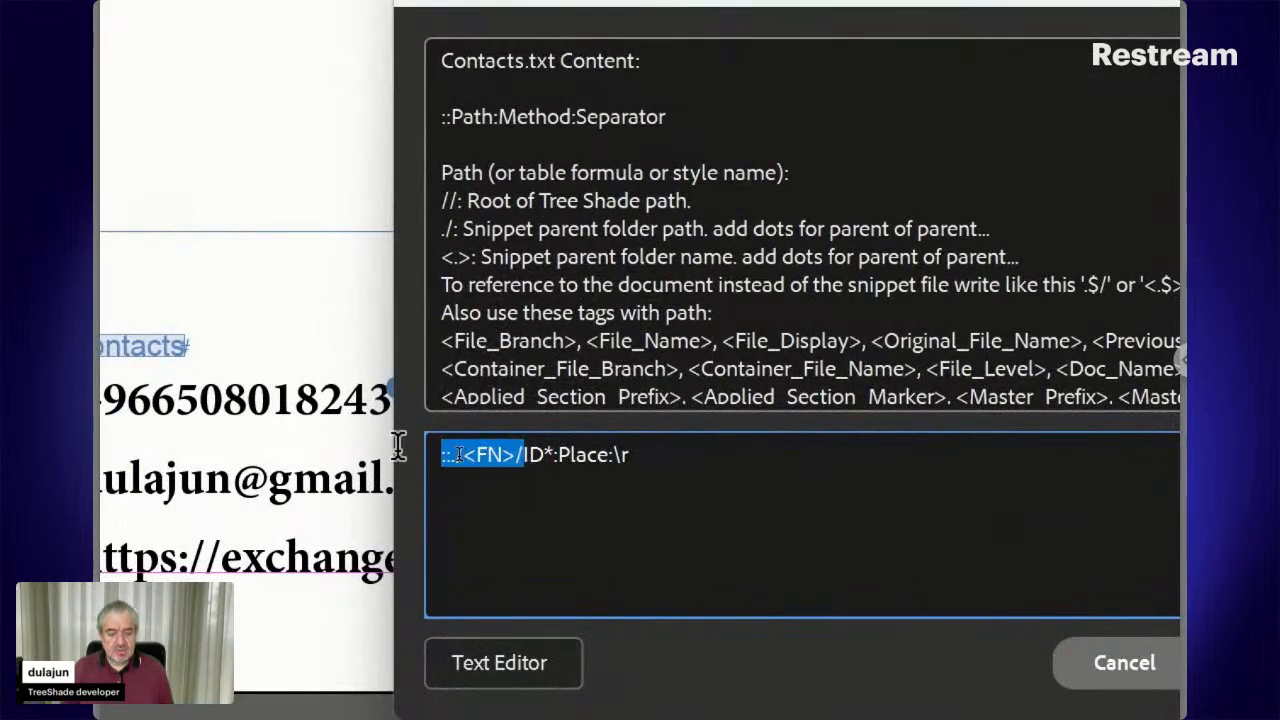
click(530, 457)
double_click(536, 457)
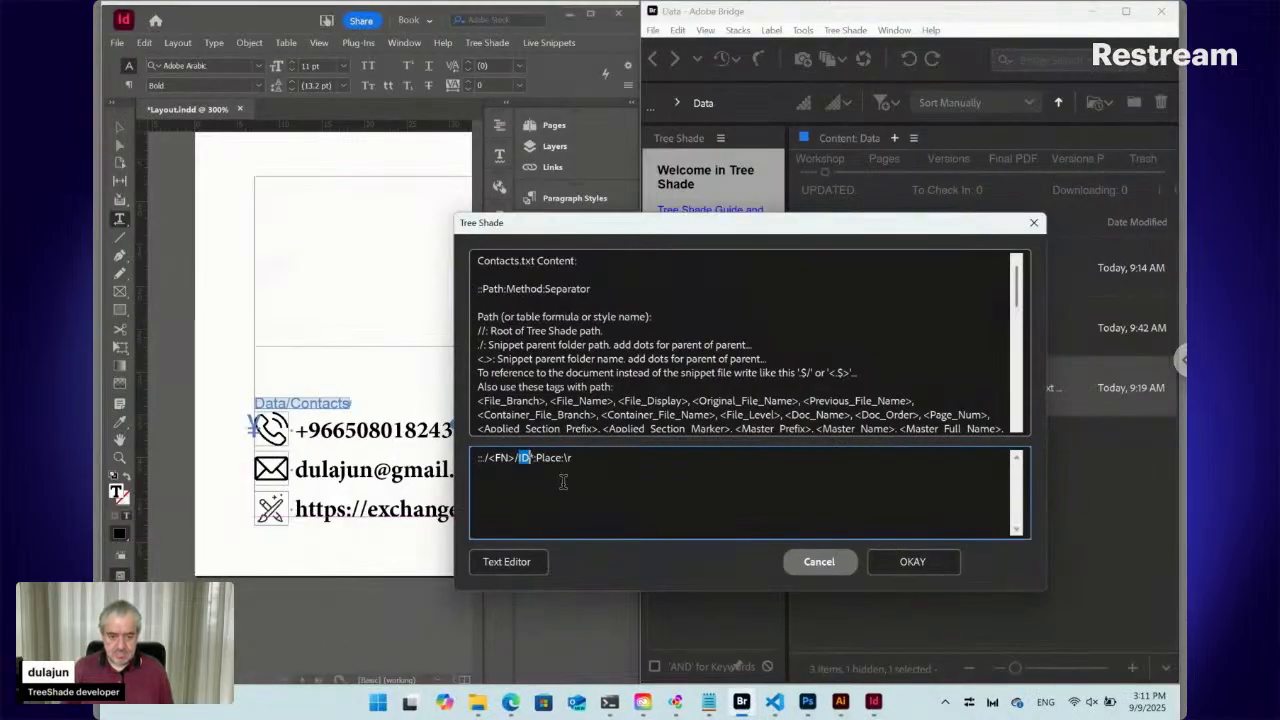
click(812, 561)
double_click(890, 331)
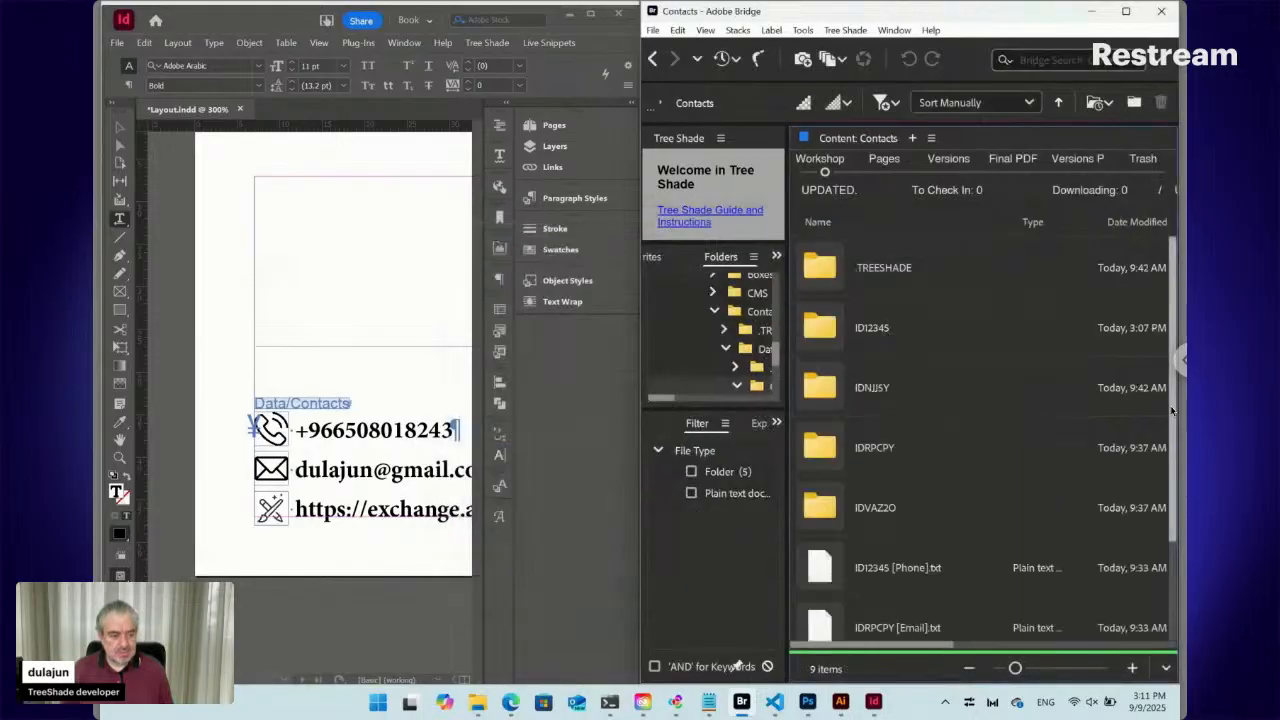
Select ID12345 [Phone].txt through IDVAZ2O [Website].txt in the Contacts folder
drag(1173, 403, 1150, 570)
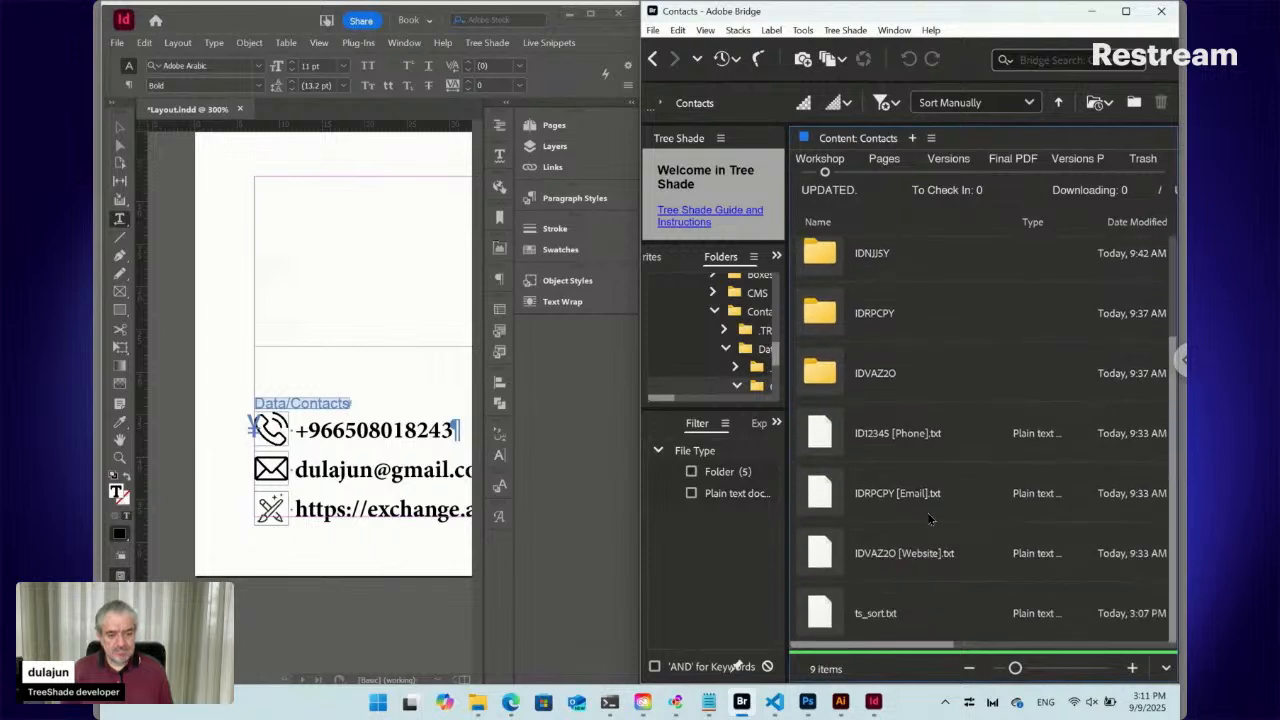
click(897, 443)
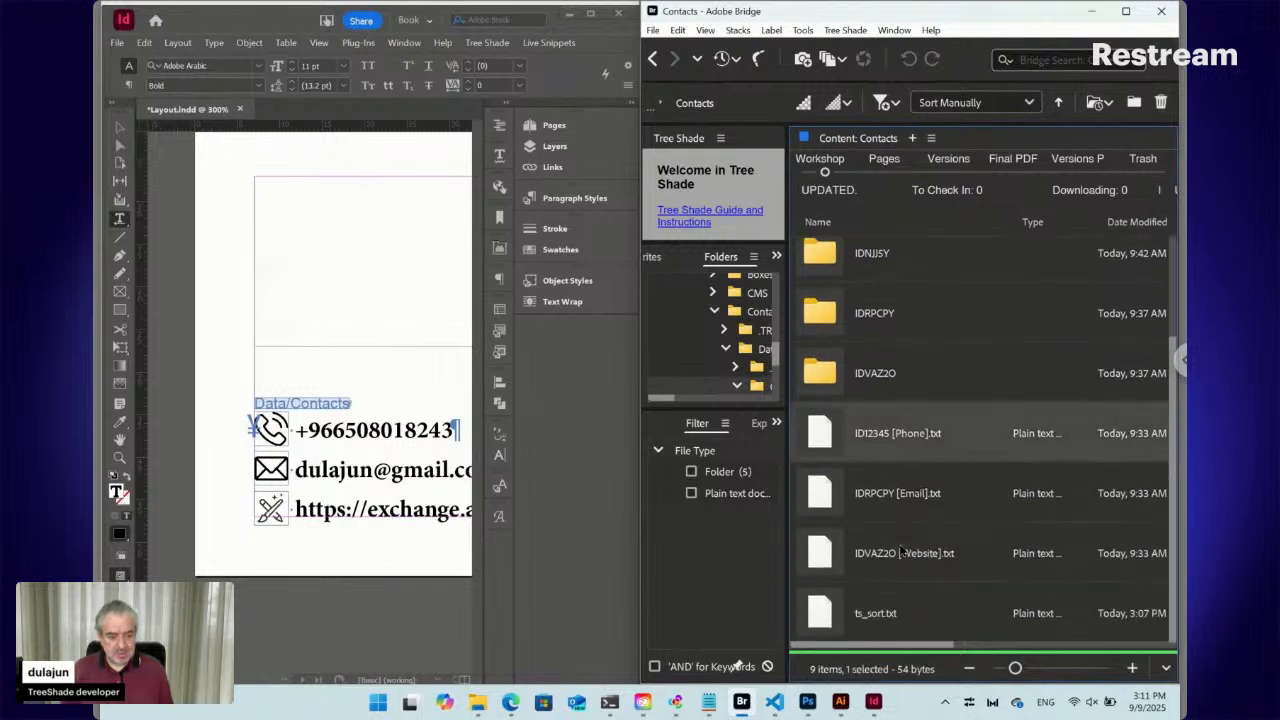
shift+click(900, 550)
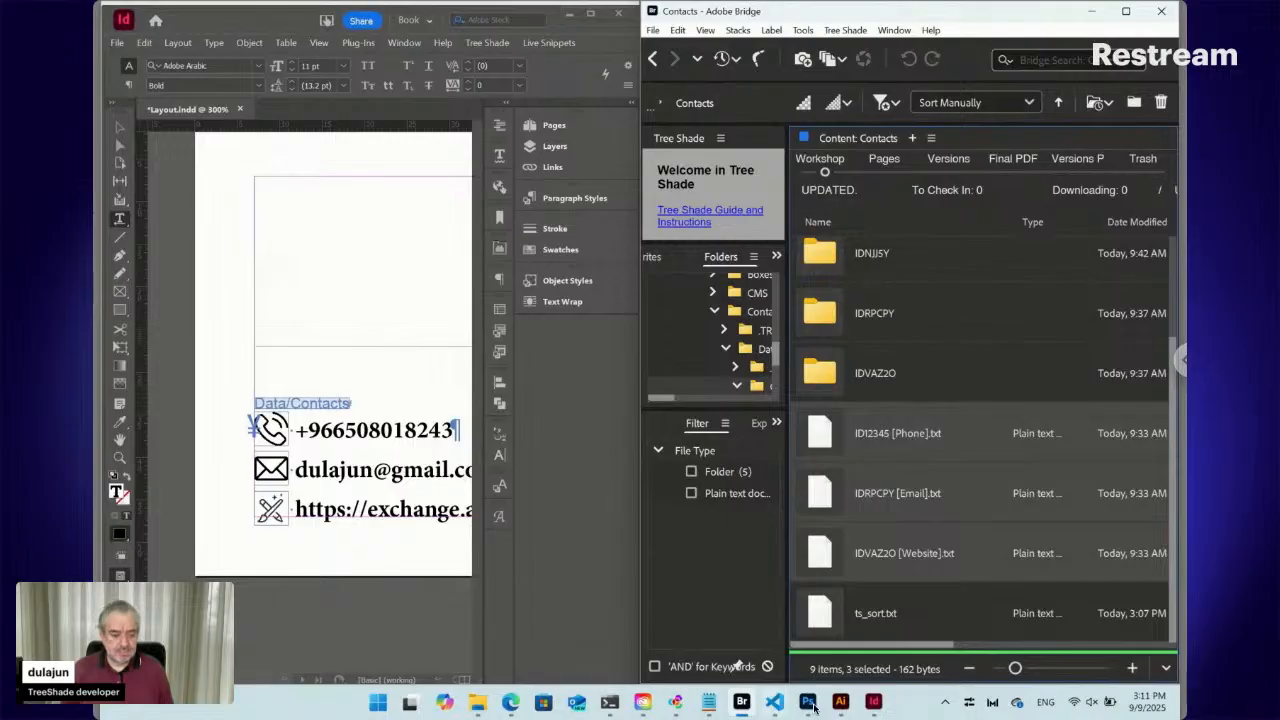
Check the Phone and Website labels on the Contacts template page, then select only the Phone file in Bridge
click(511, 703)
click(305, 440)
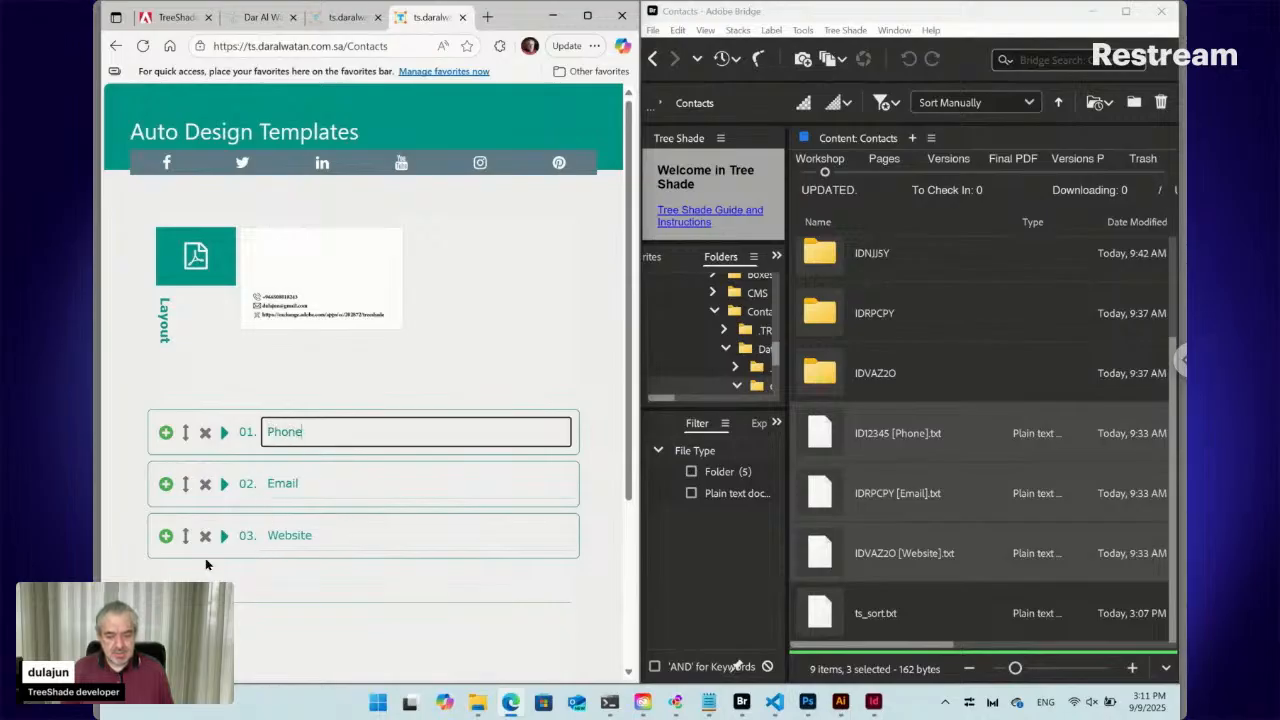
click(289, 535)
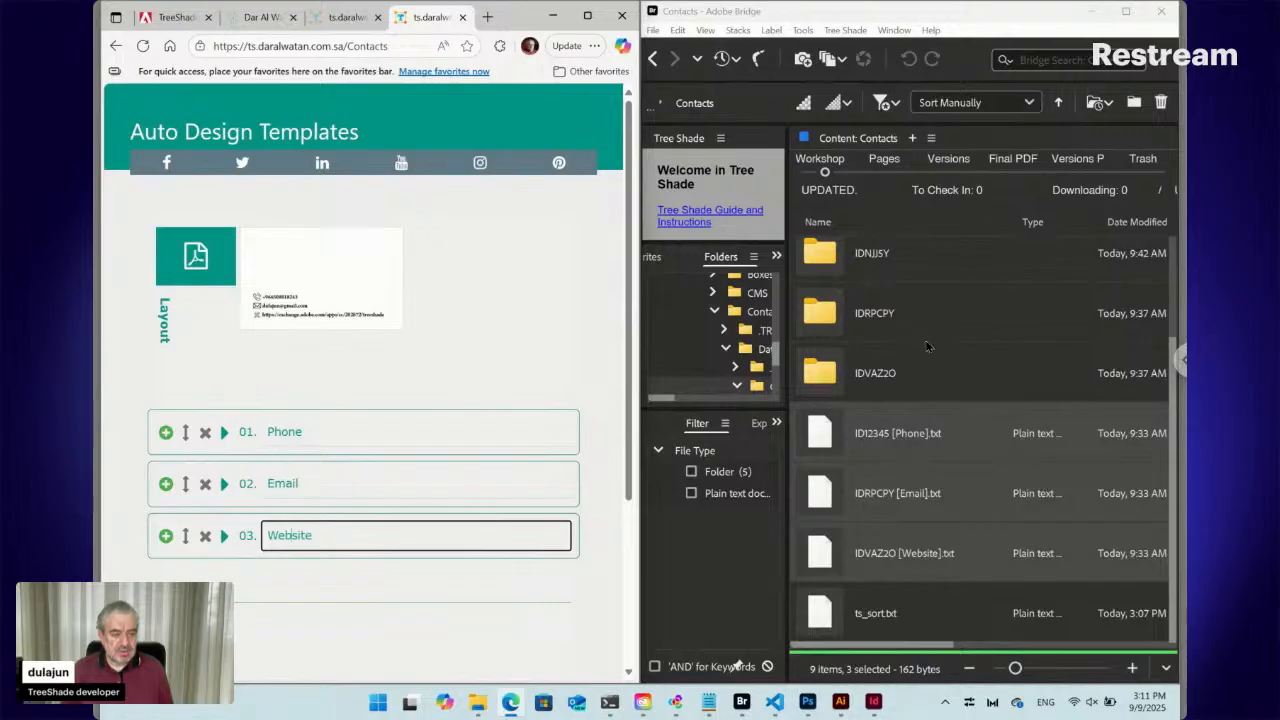
click(826, 438)
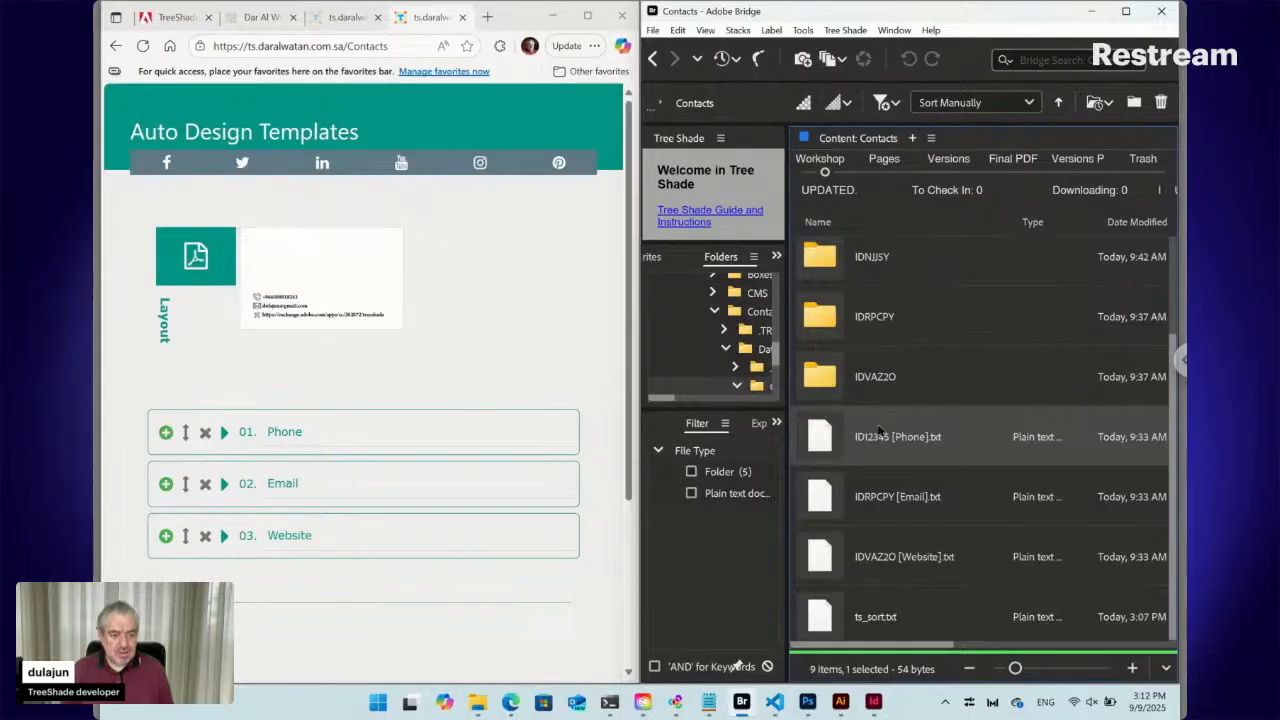
double_click(824, 438)
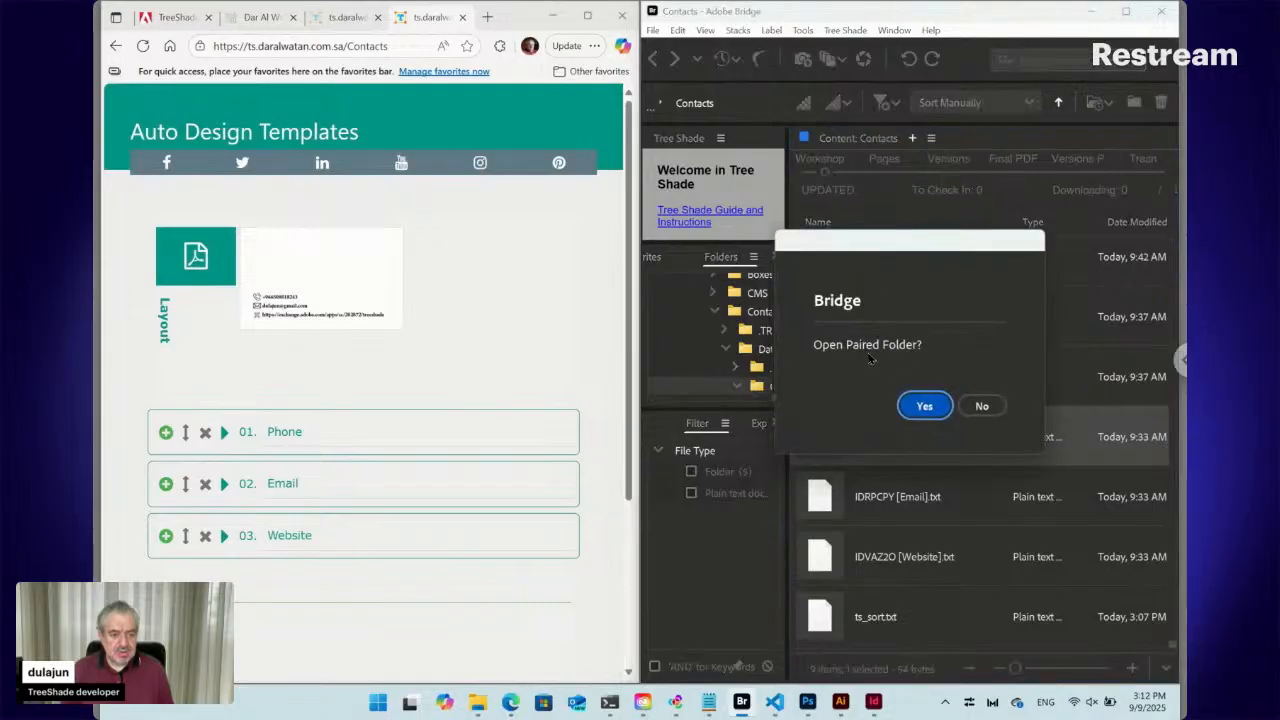
click(926, 407)
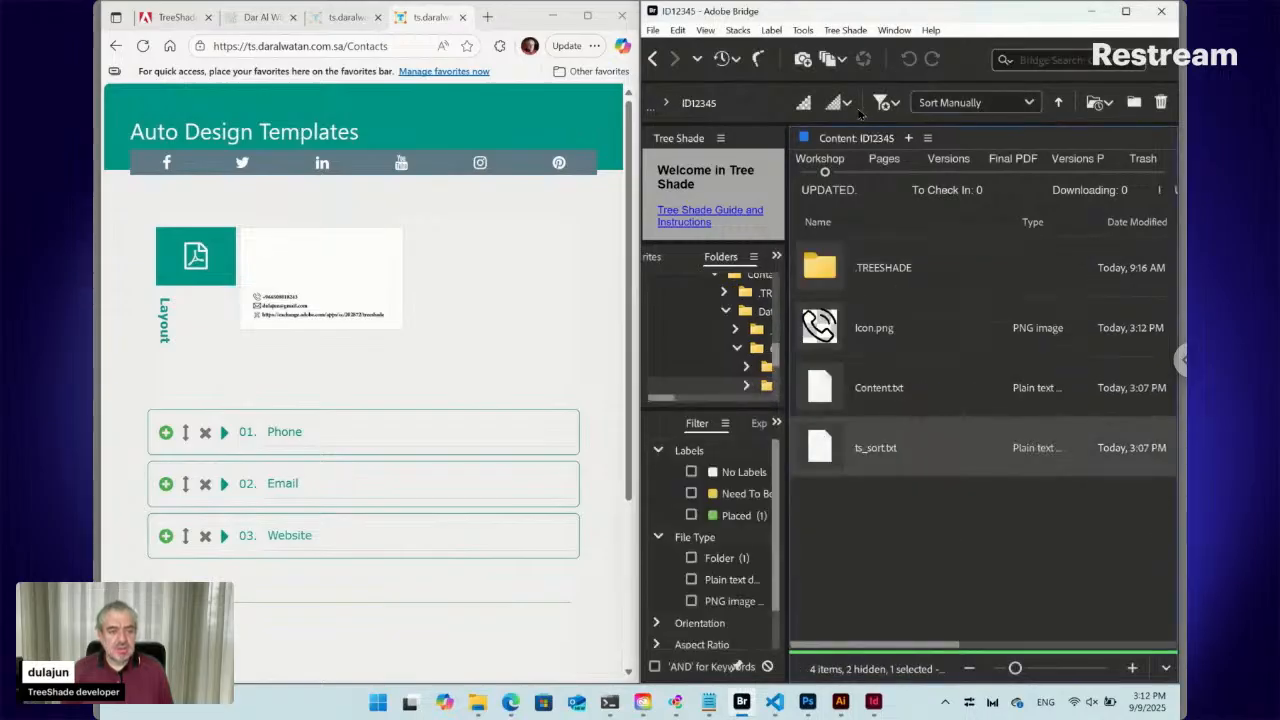
click(839, 336)
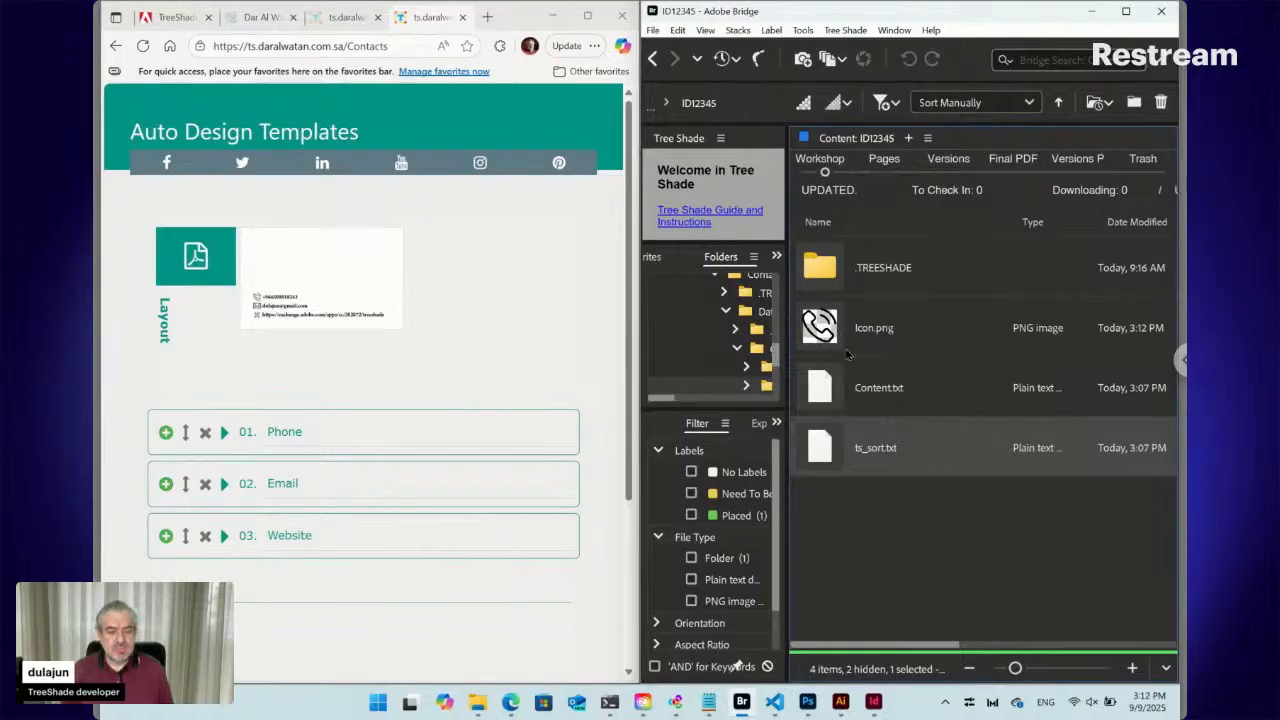
click(829, 324)
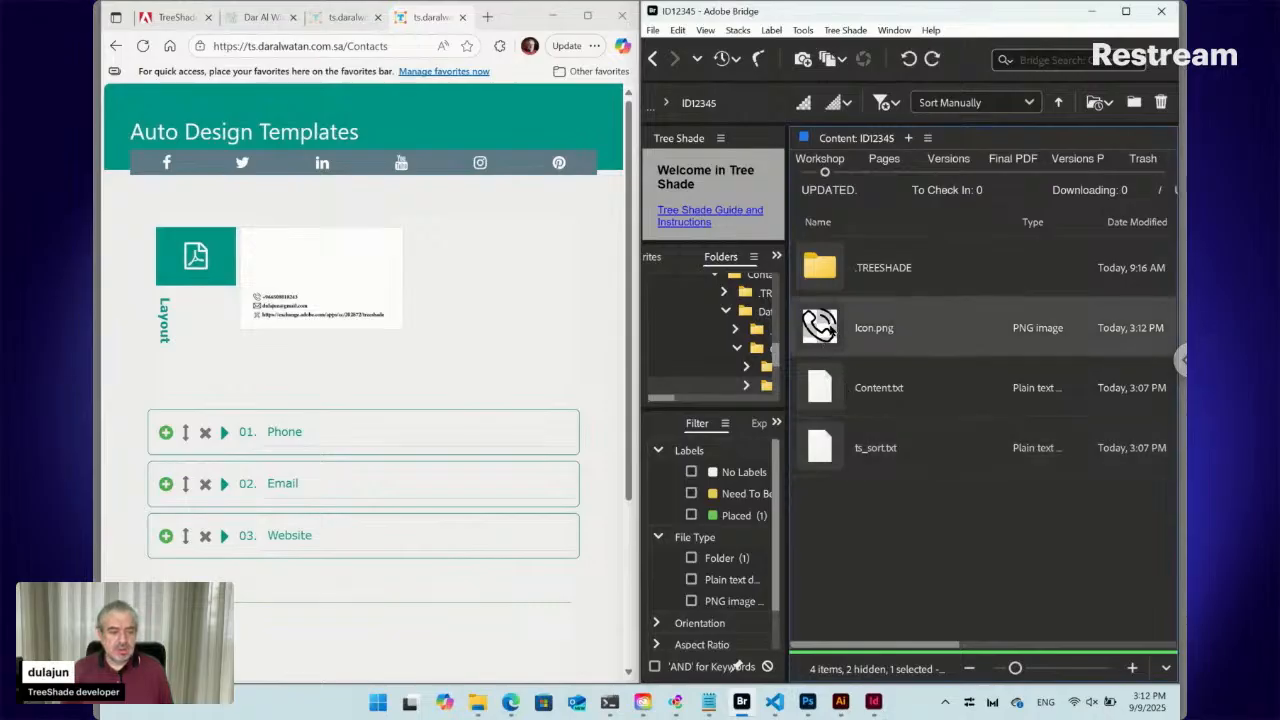
ctrl+click(834, 392)
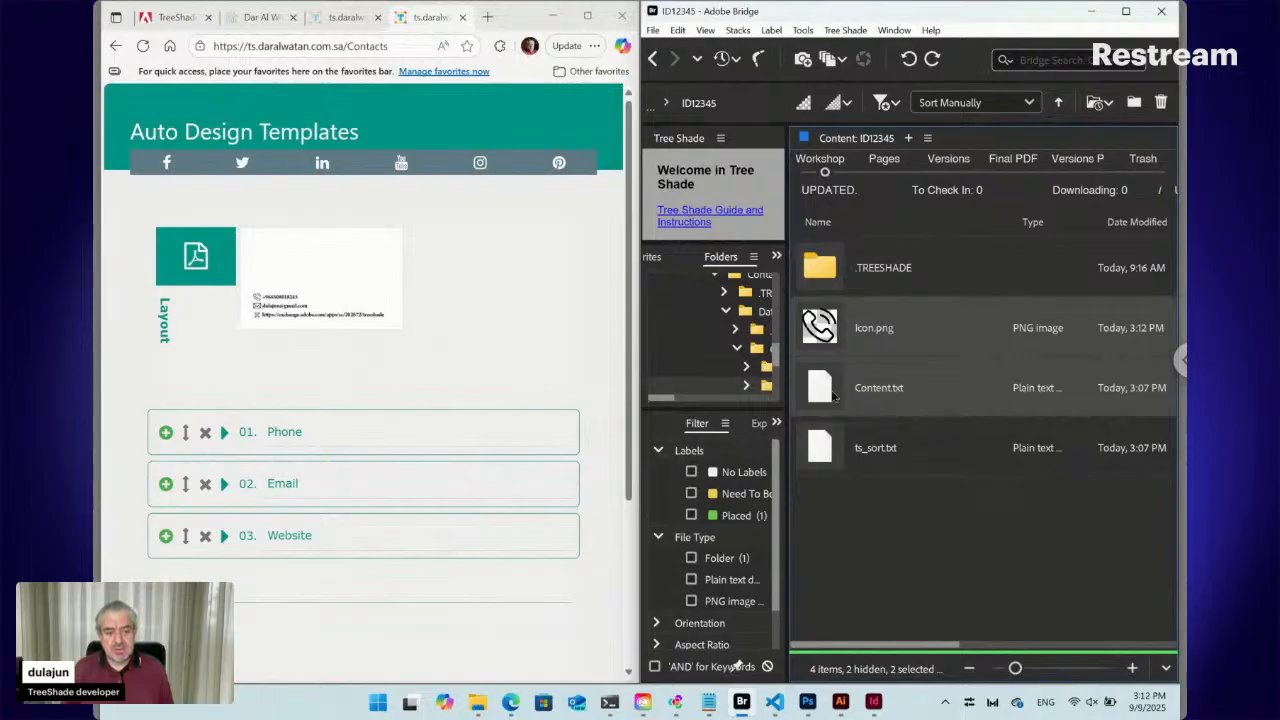
click(826, 393)
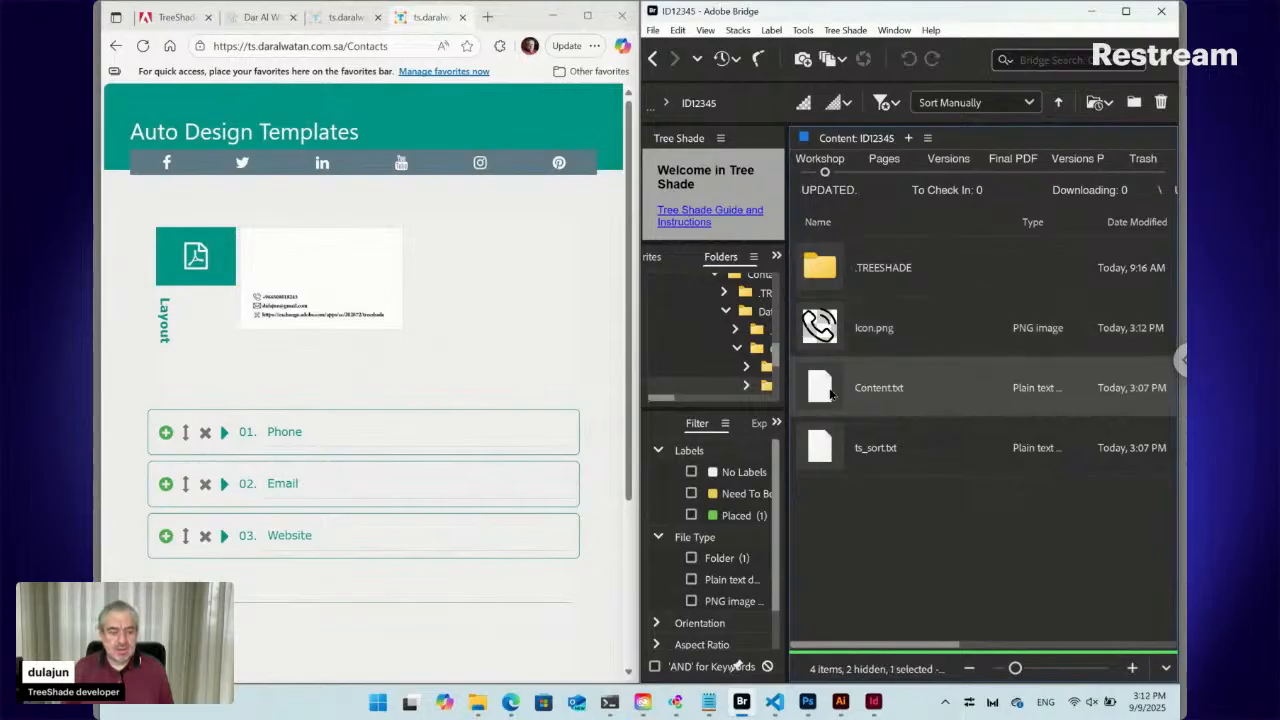
double_click(830, 392)
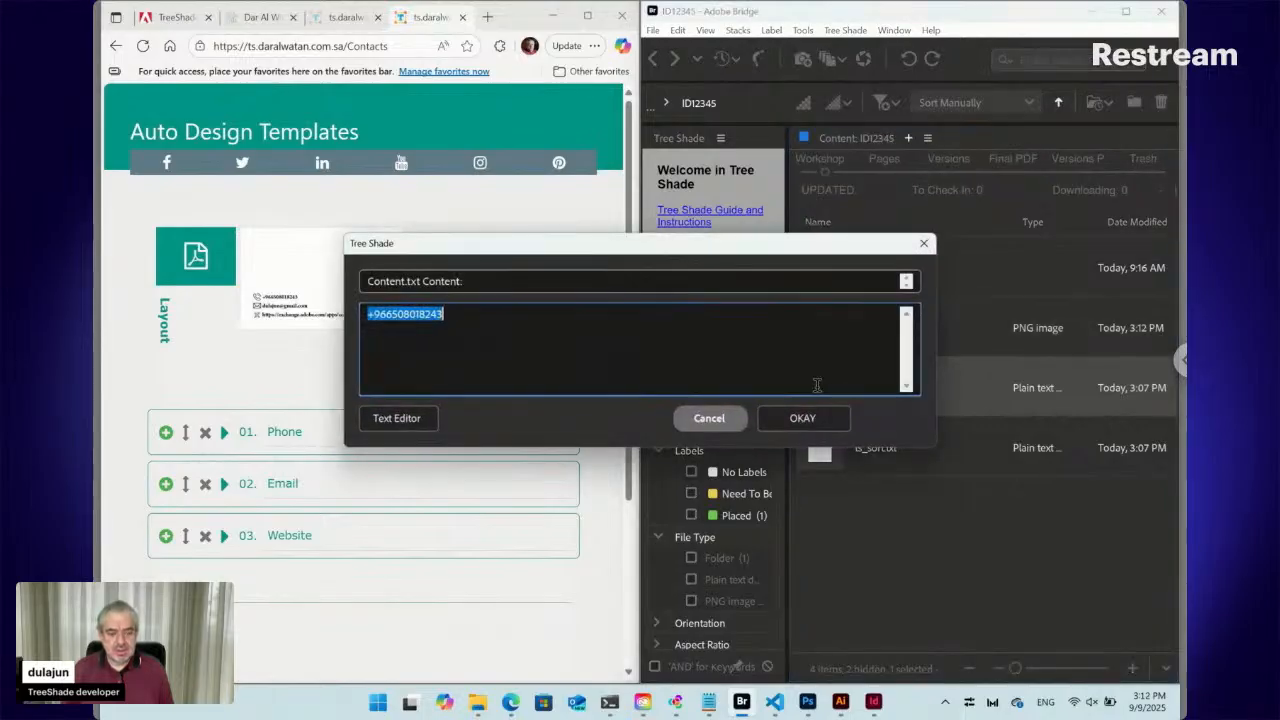
click(709, 418)
click(652, 58)
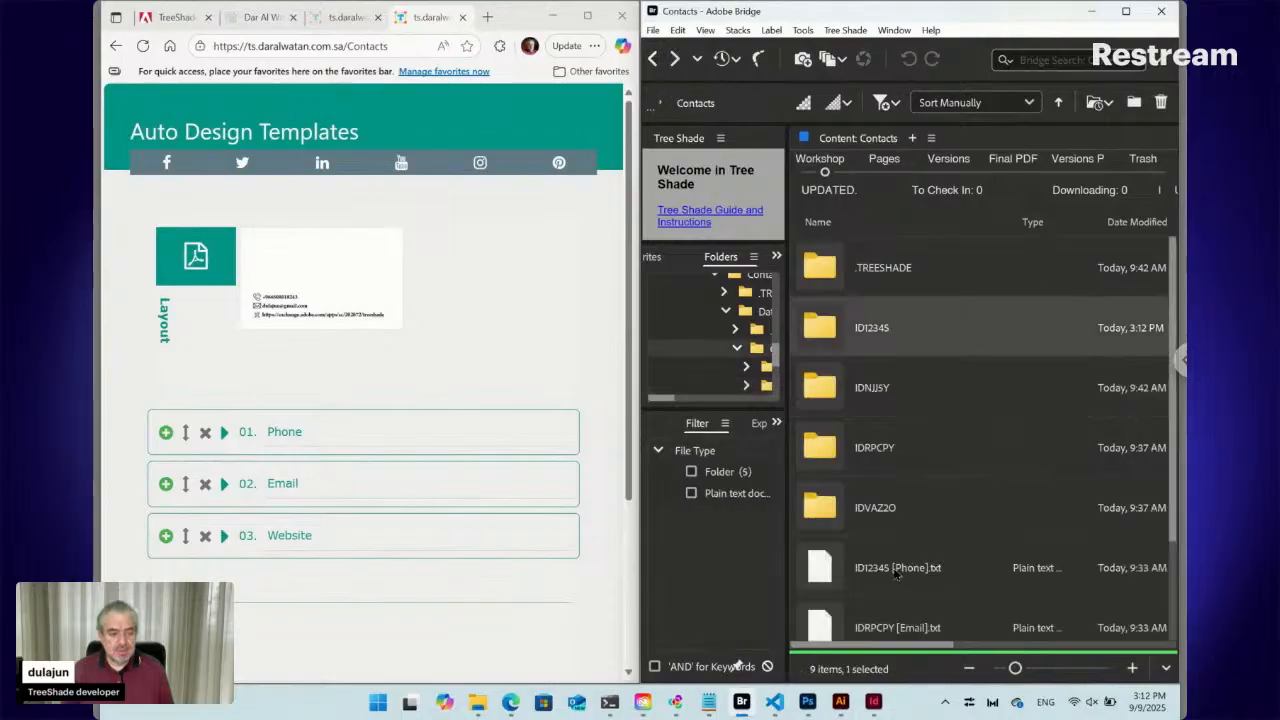
Open ID12345 [Phone].txt as snippet text rather than its paired folder
click(898, 626)
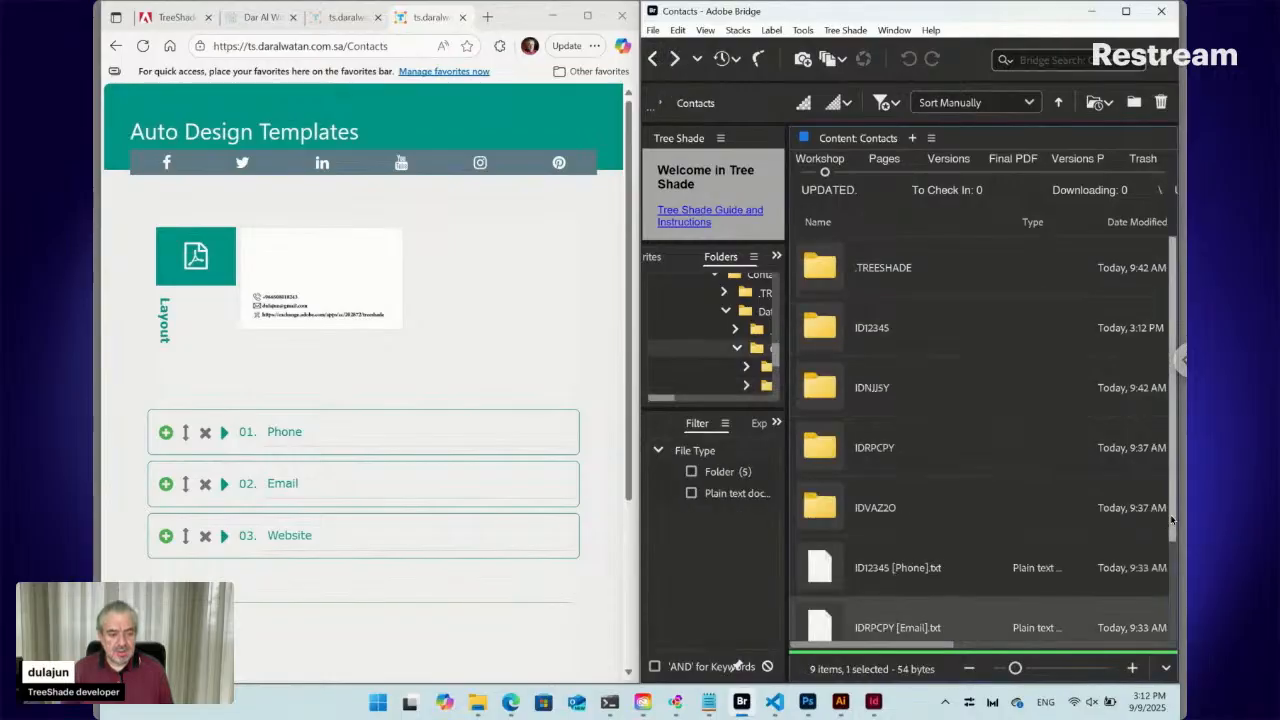
scroll(1171, 532, down, 2)
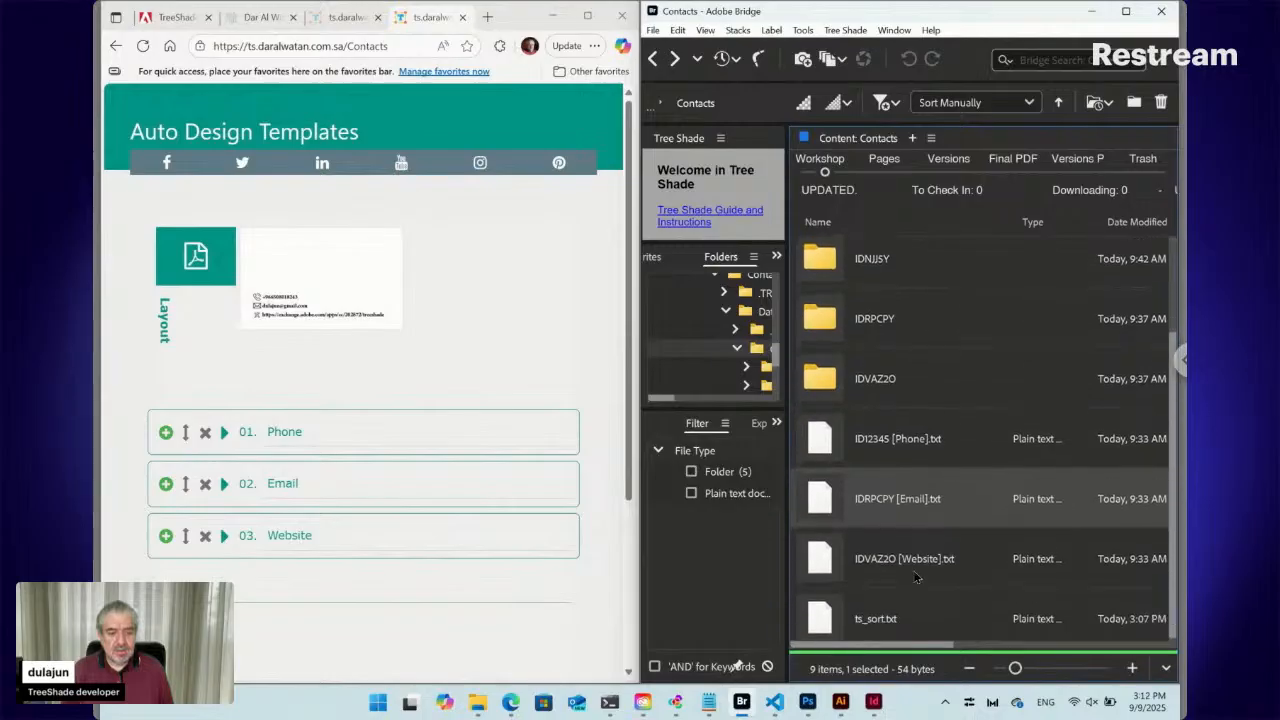
double_click(826, 443)
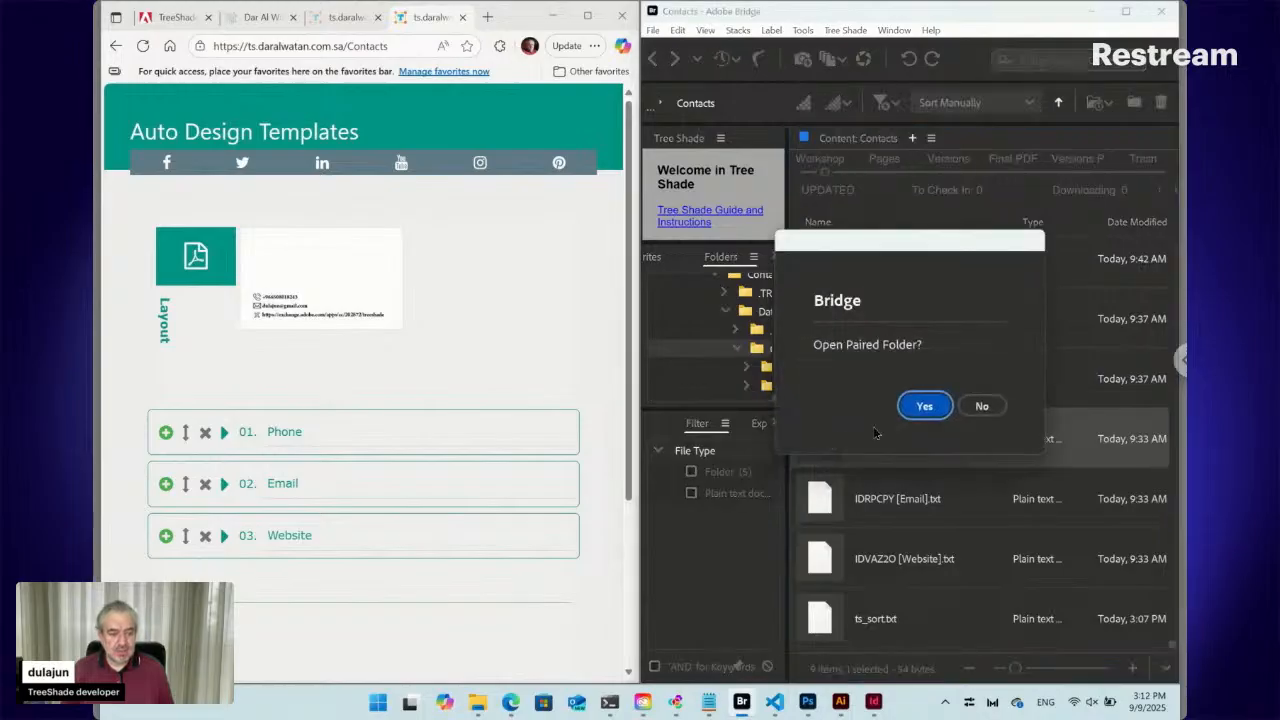
click(982, 406)
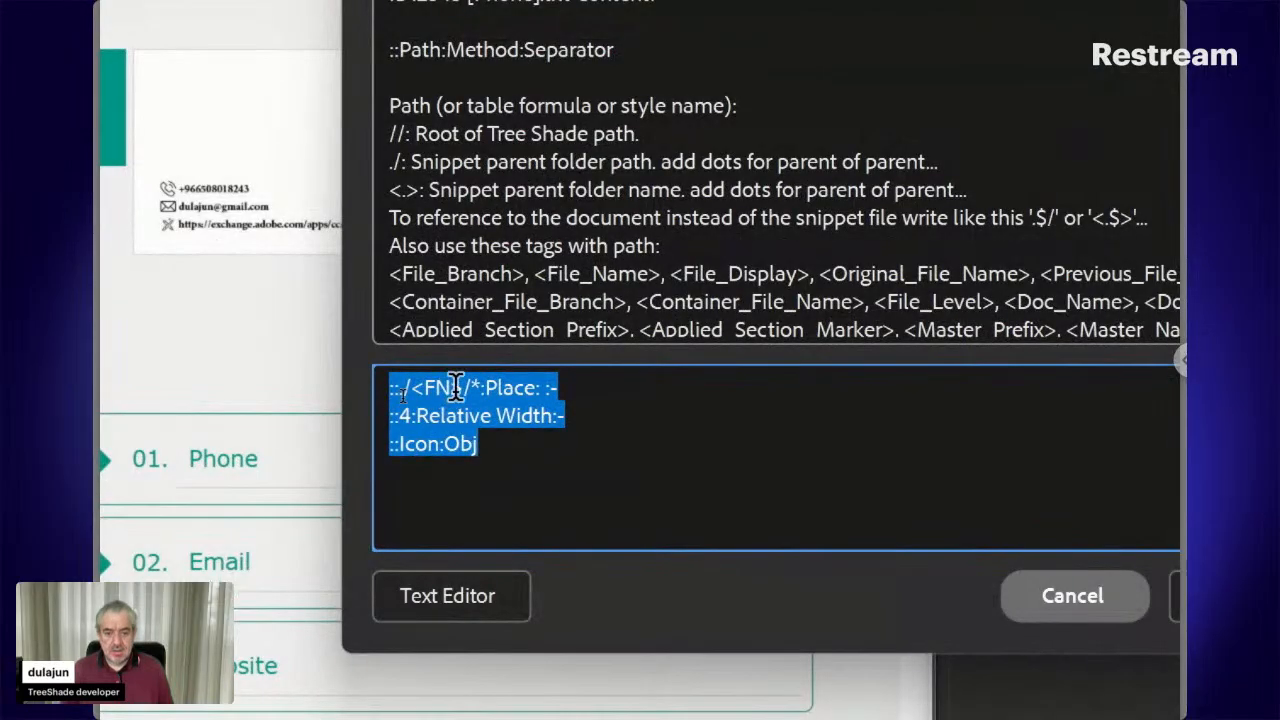
Inspect part of the Phone snippet's path line and close the instructions unchanged
click(399, 394)
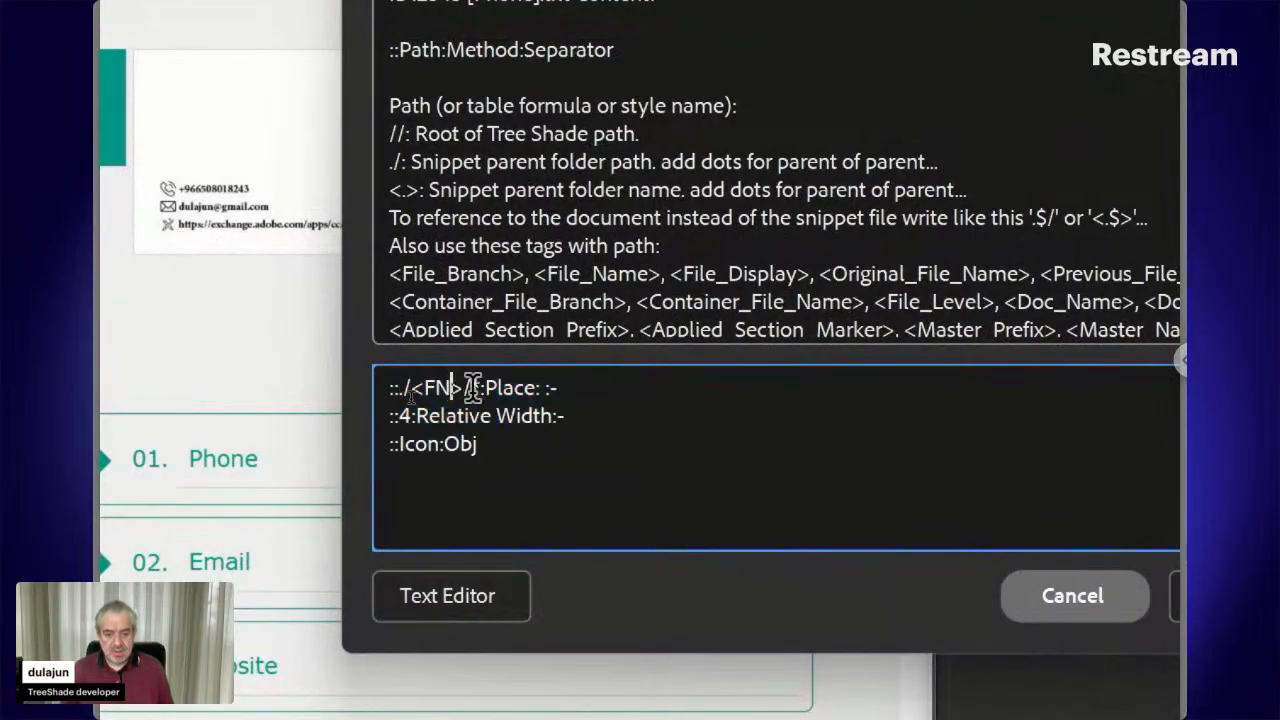
drag(472, 387, 398, 390)
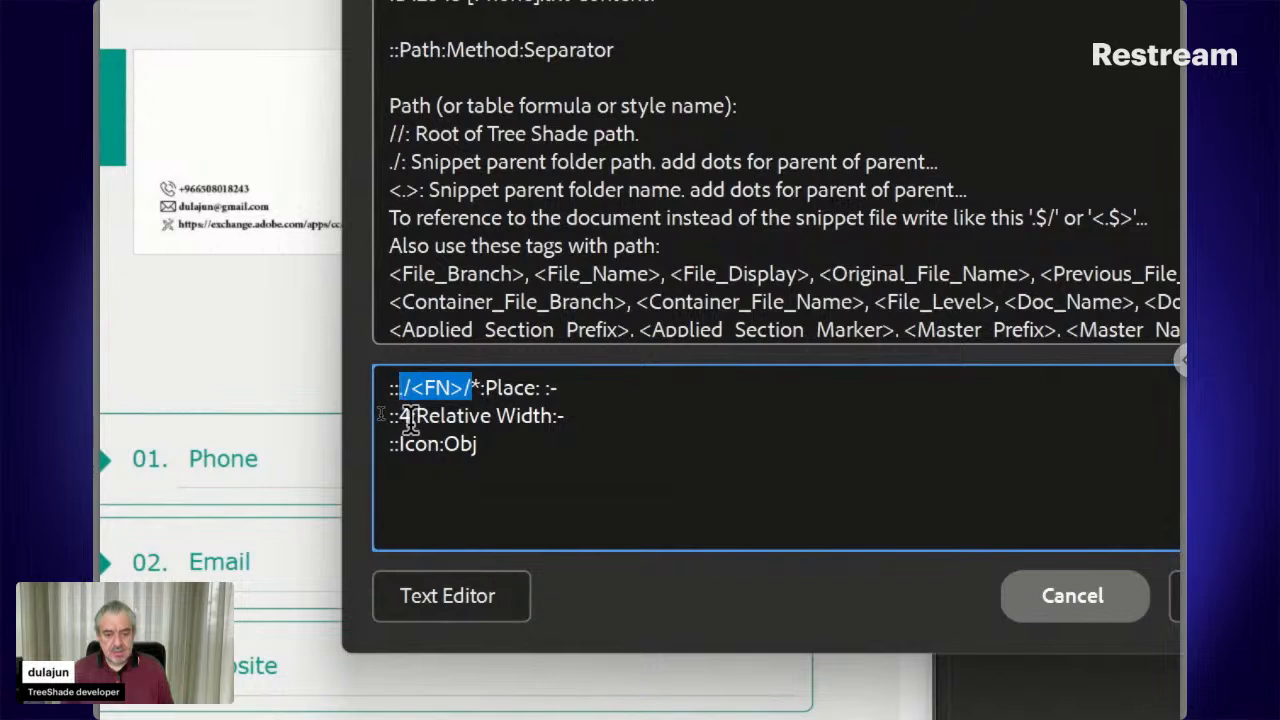
click(472, 387)
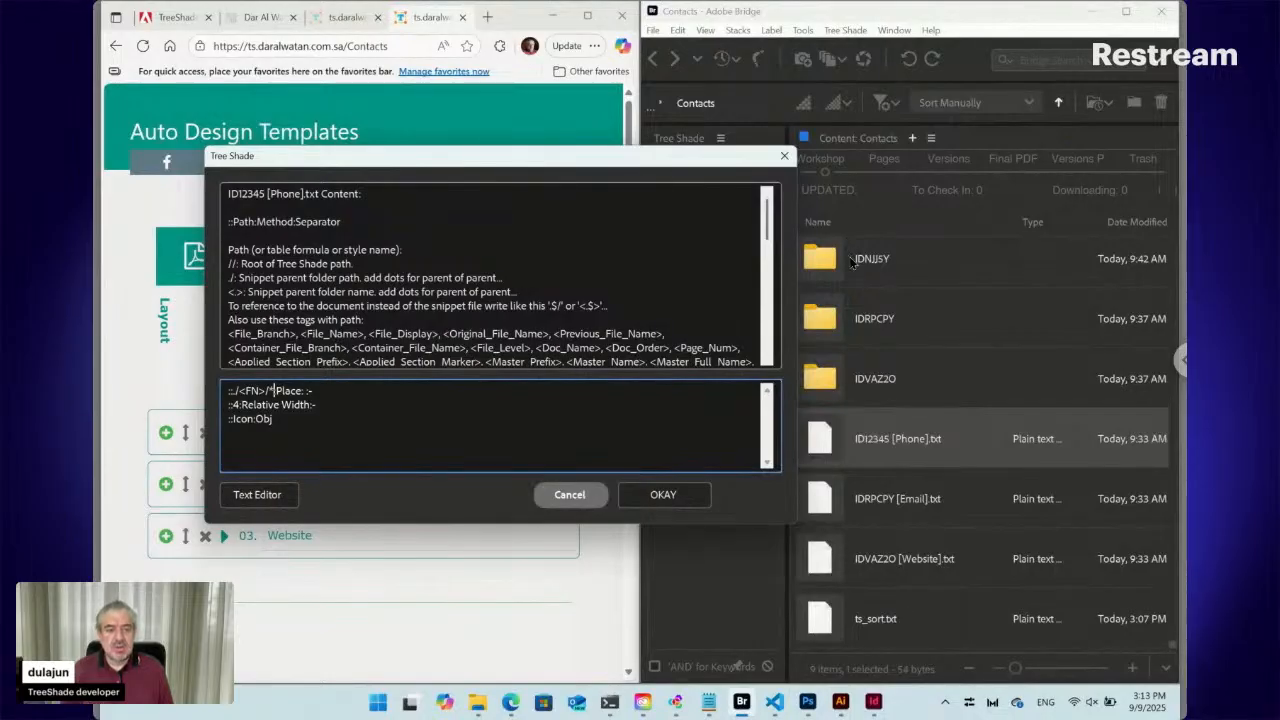
click(585, 497)
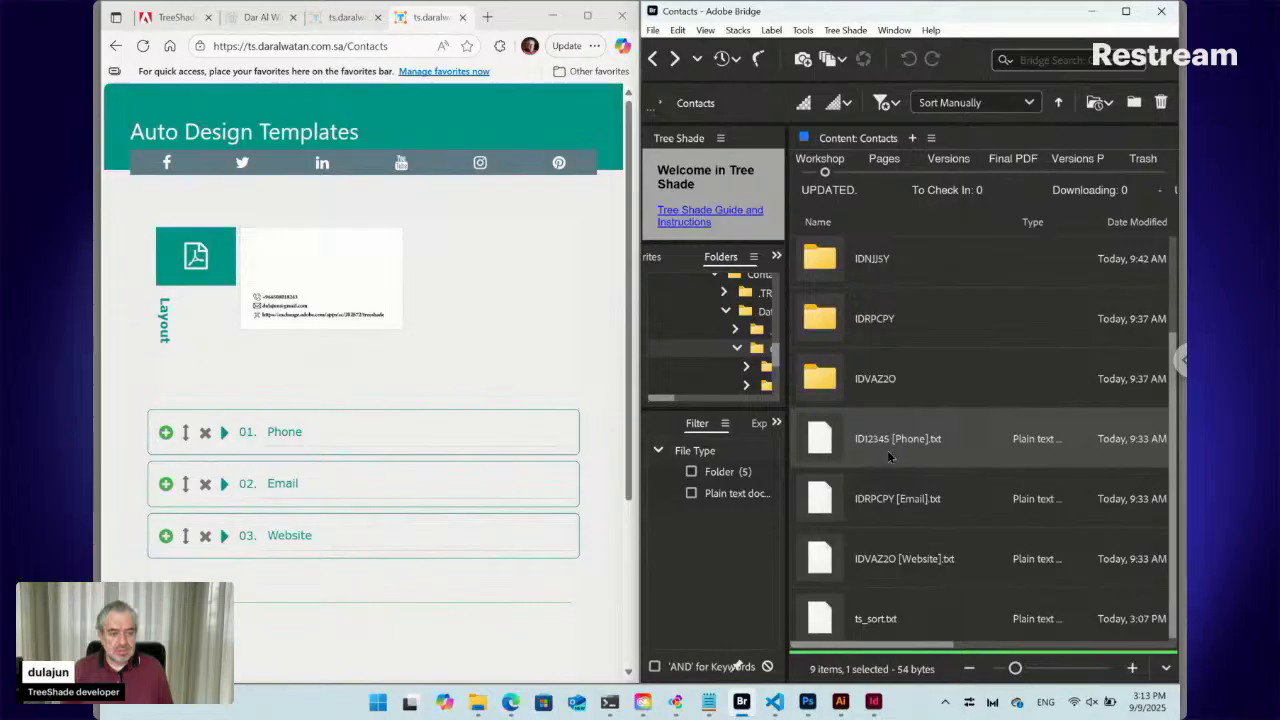
Look inside the ID12345 folder, return to Contacts, and reopen the Phone text file
scroll(887, 450, up, 2)
double_click(835, 328)
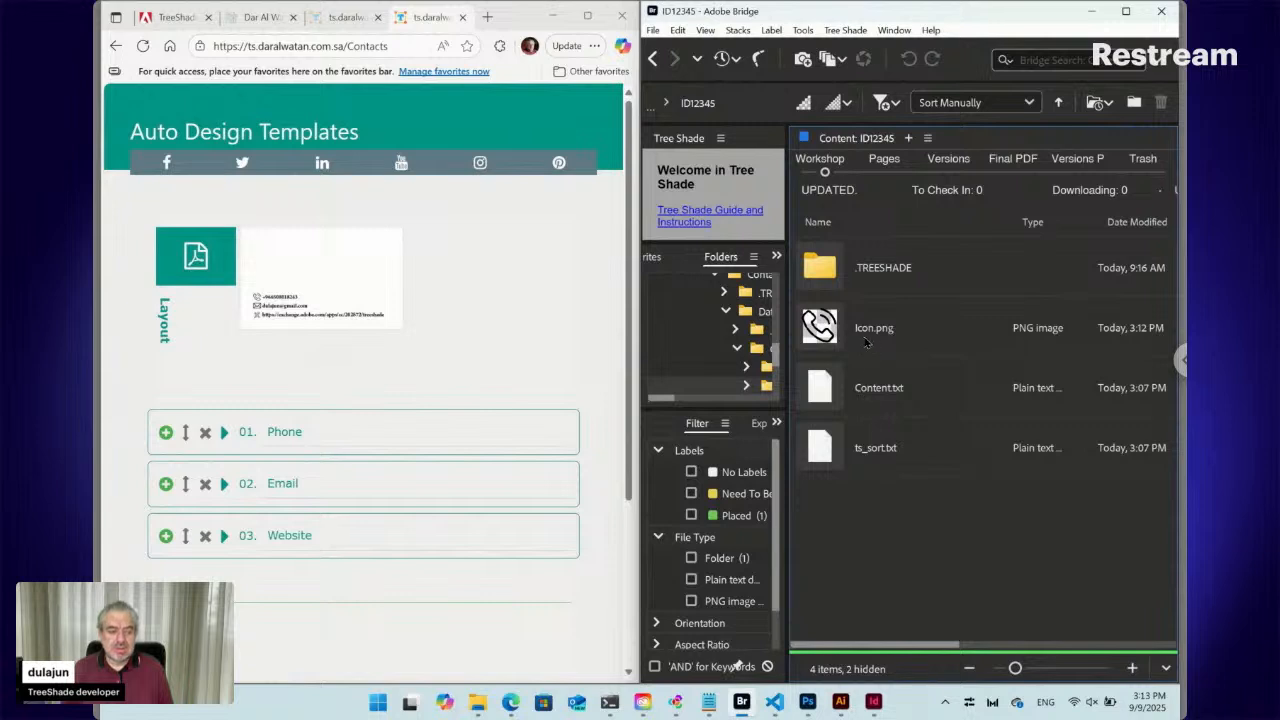
click(654, 59)
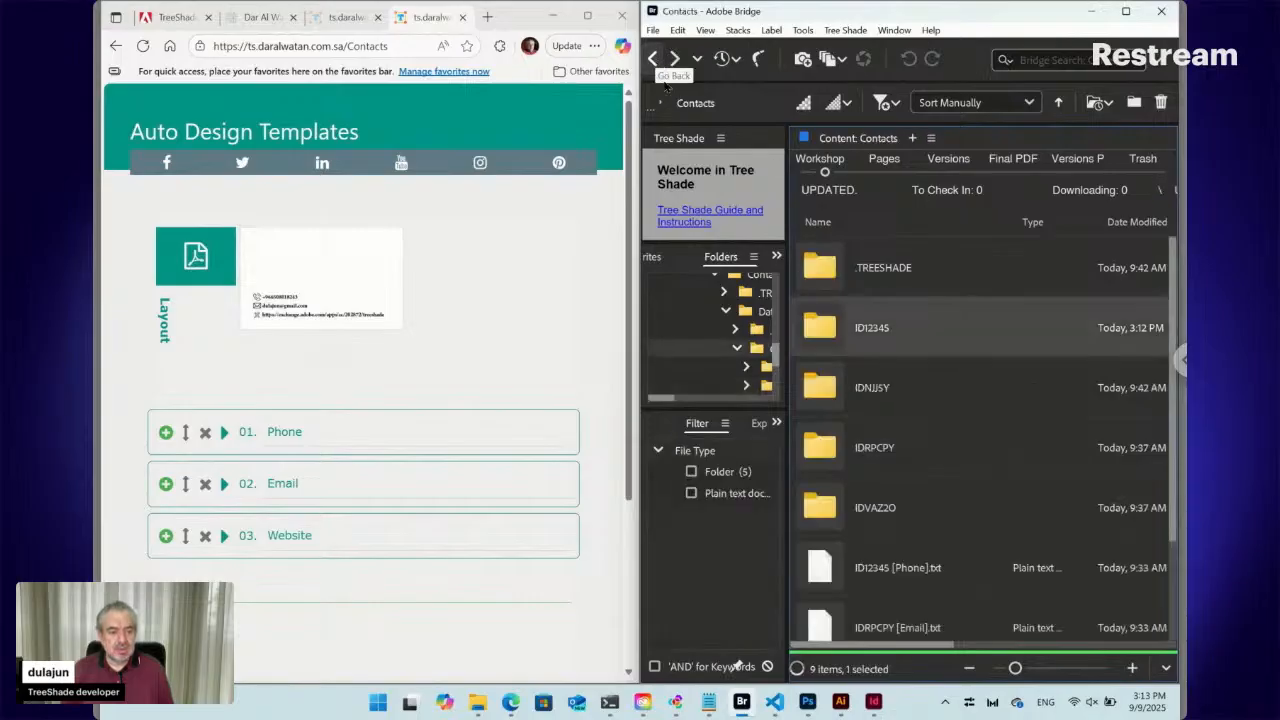
scroll(893, 553, down, 2)
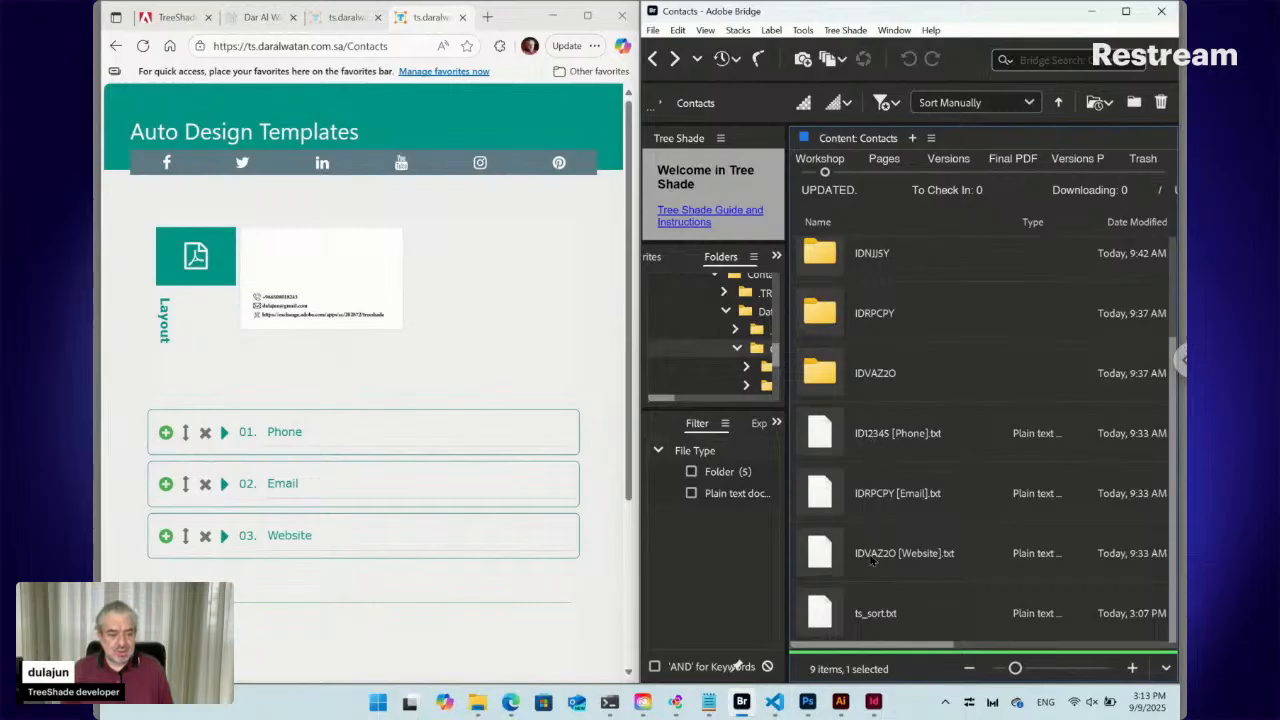
double_click(823, 436)
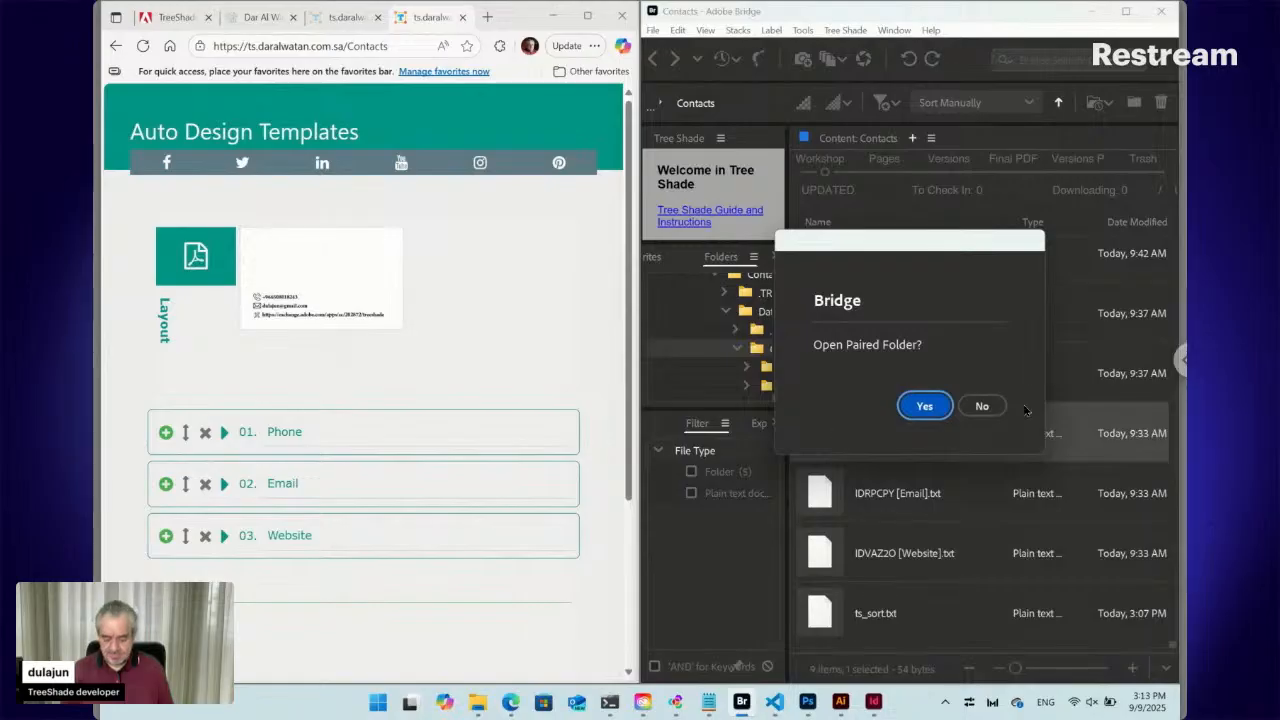
Review the Phone snippet's Relative Width and Icon lines, cancel, and select the Phone, Email and Website files
click(982, 406)
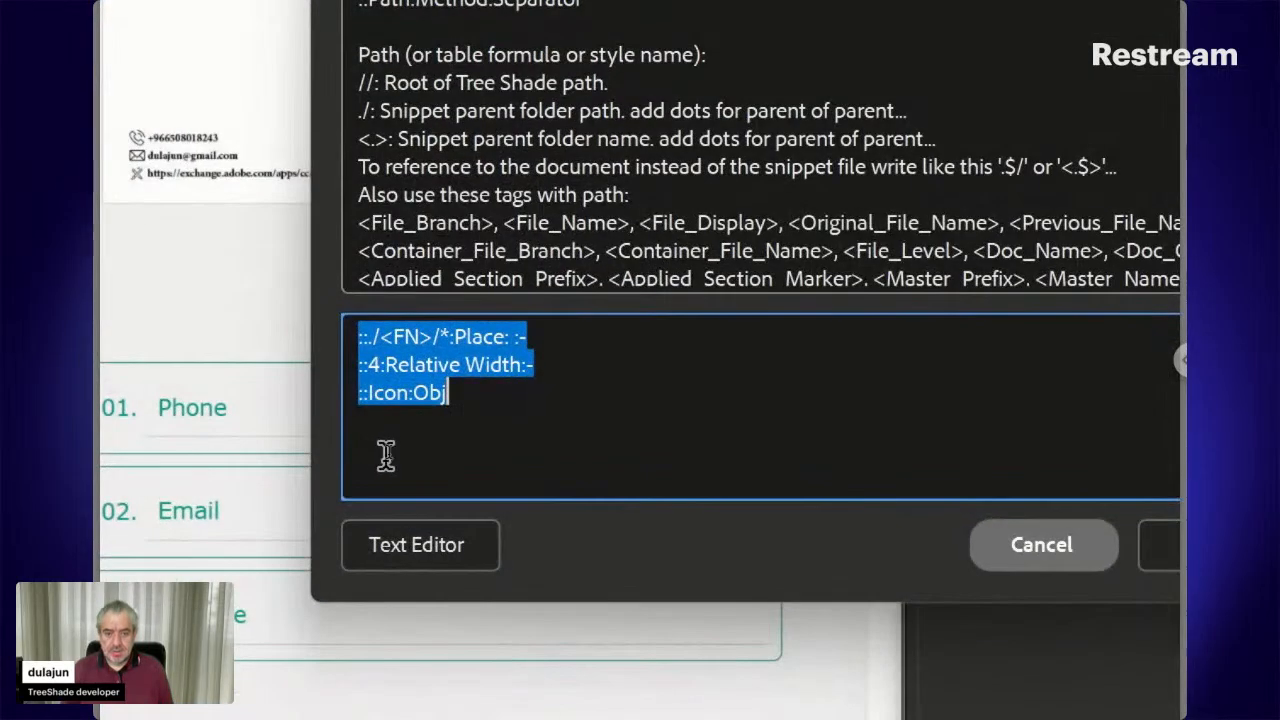
click(460, 366)
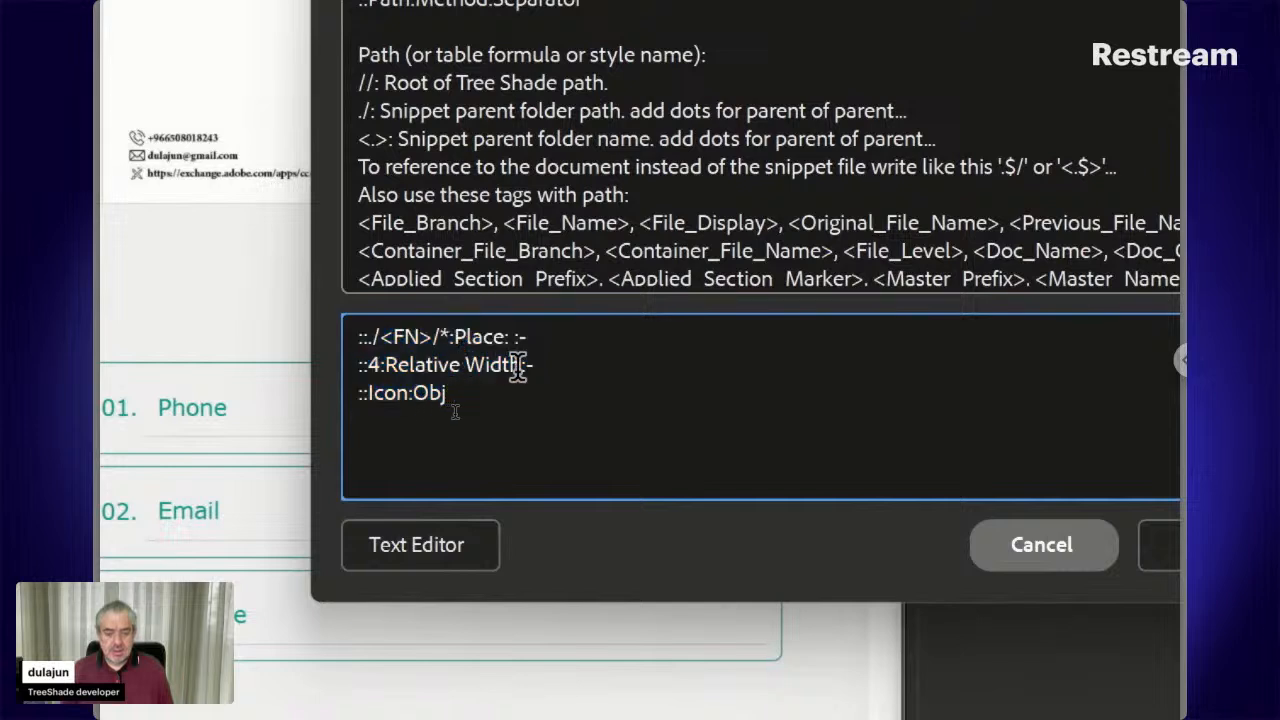
drag(543, 366, 357, 366)
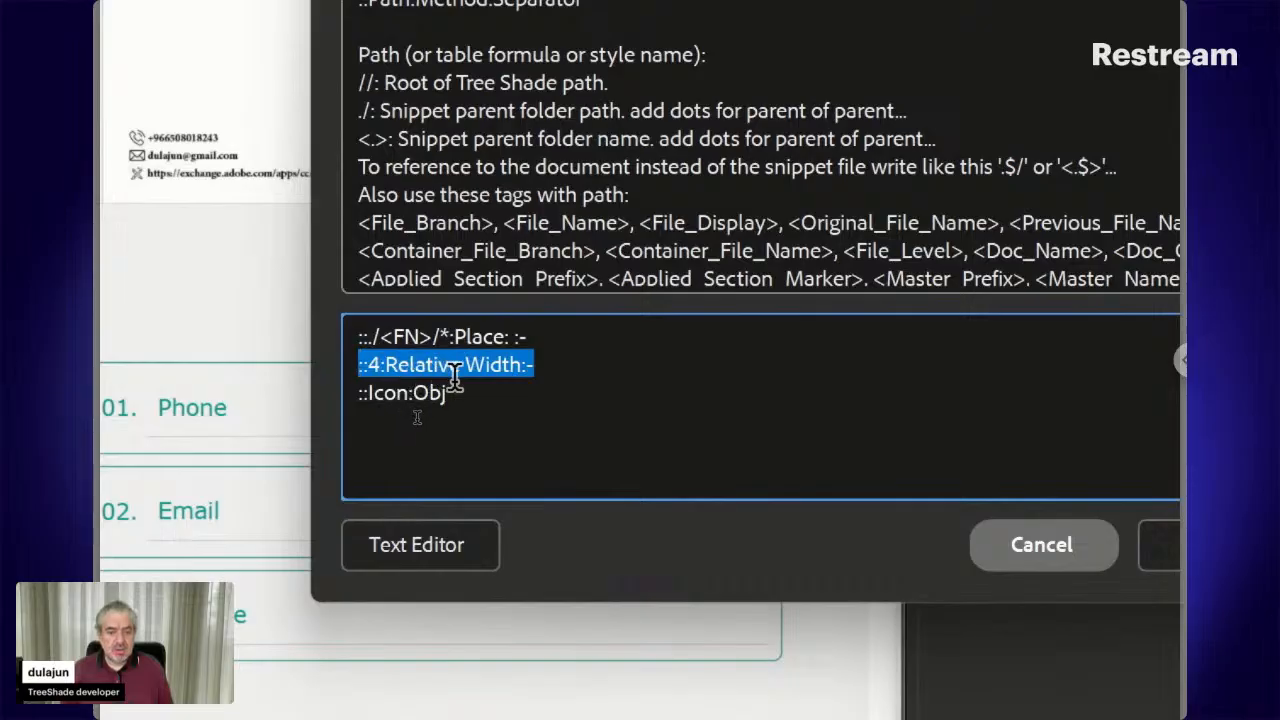
click(372, 363)
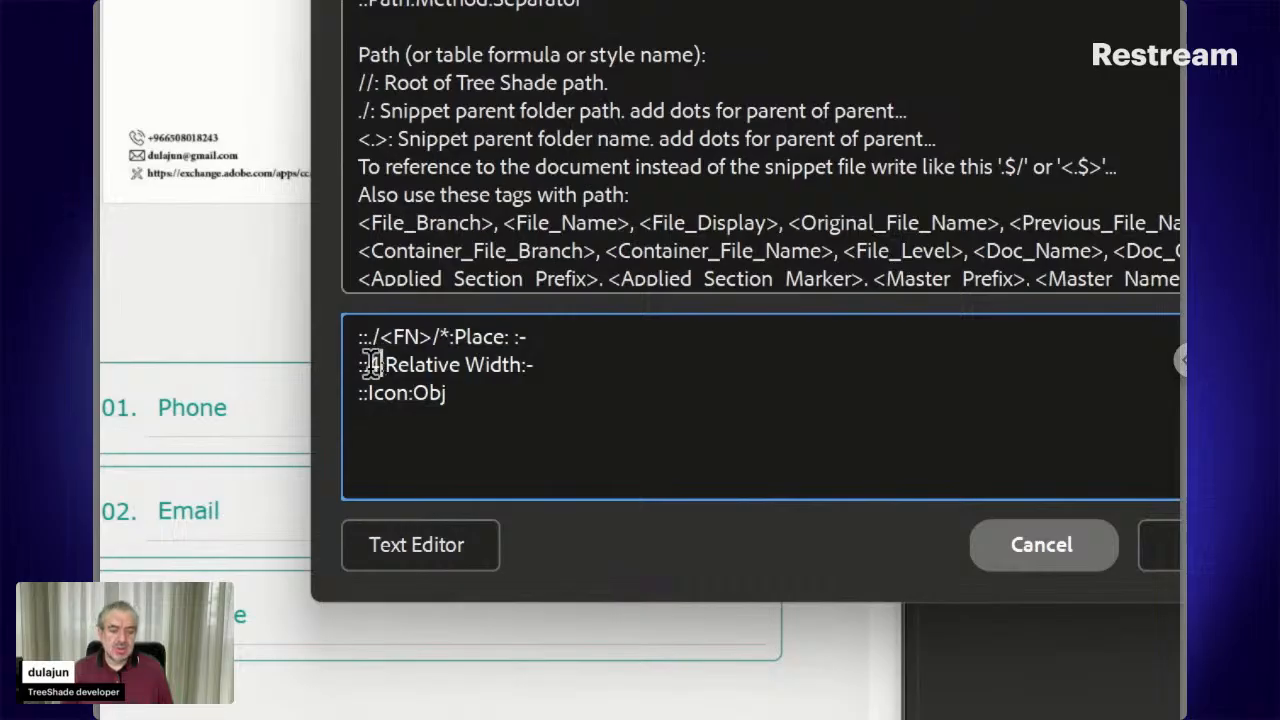
click(397, 393)
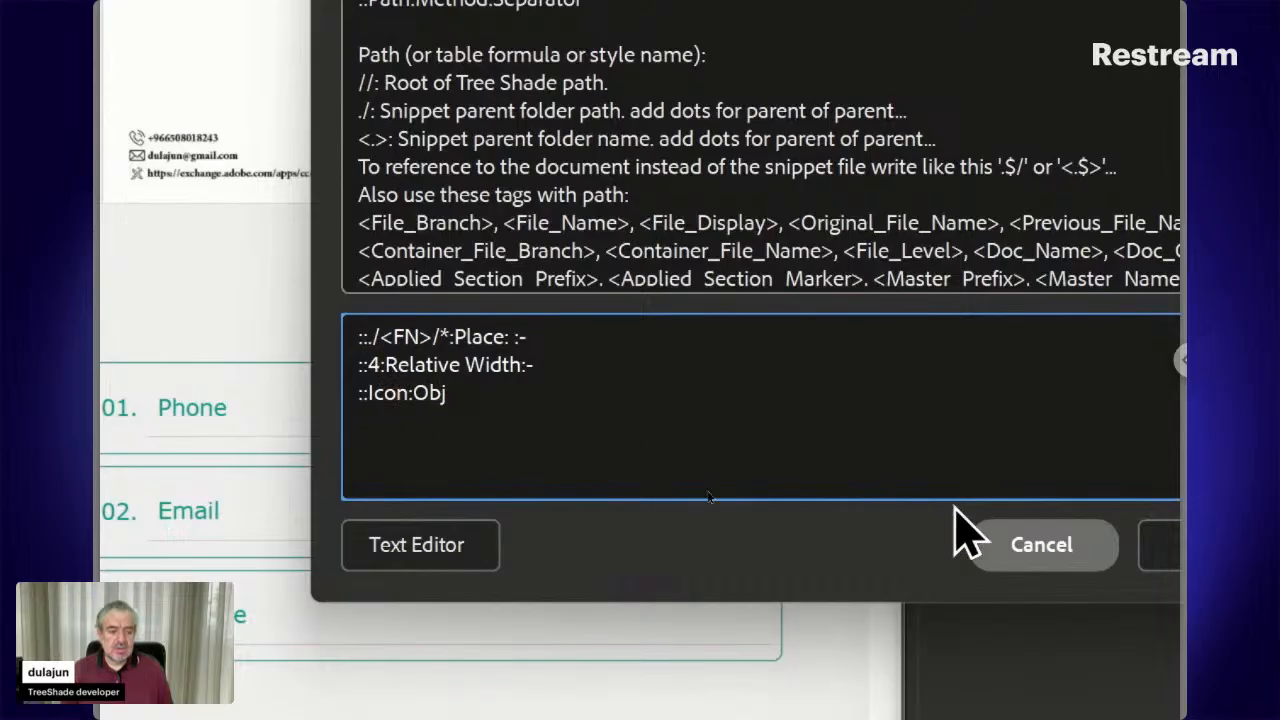
click(1068, 556)
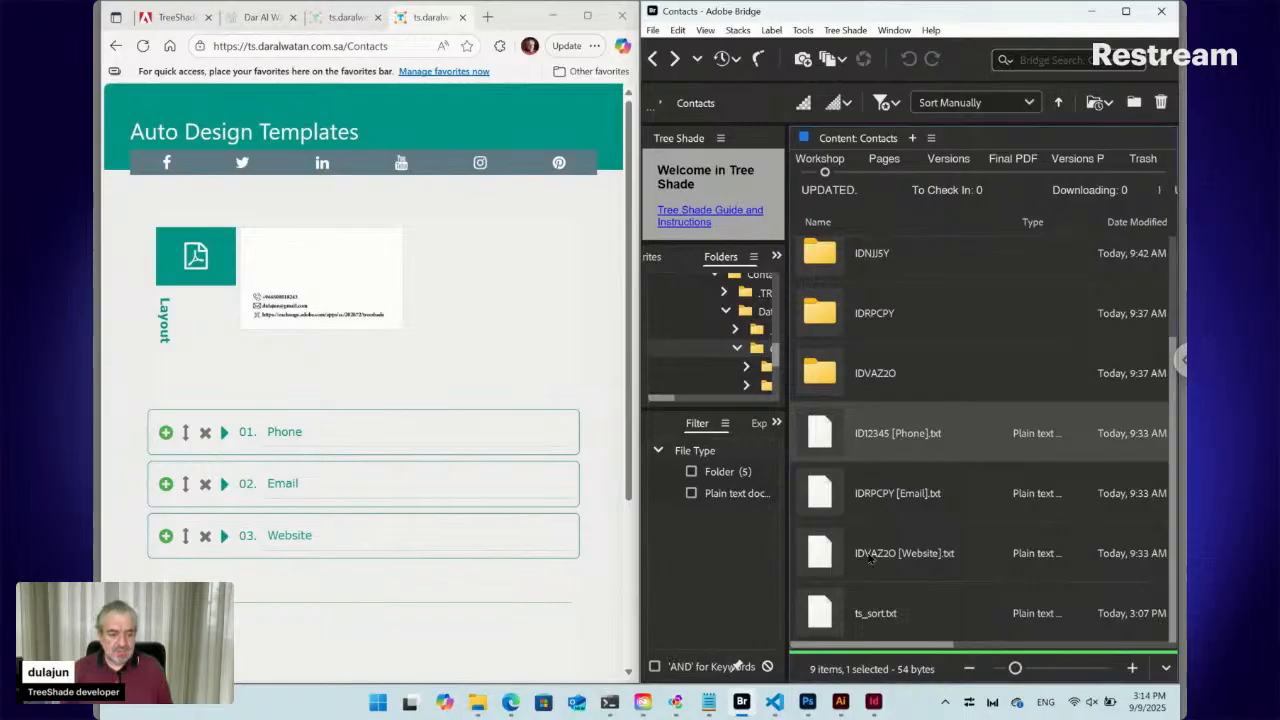
shift+click(870, 558)
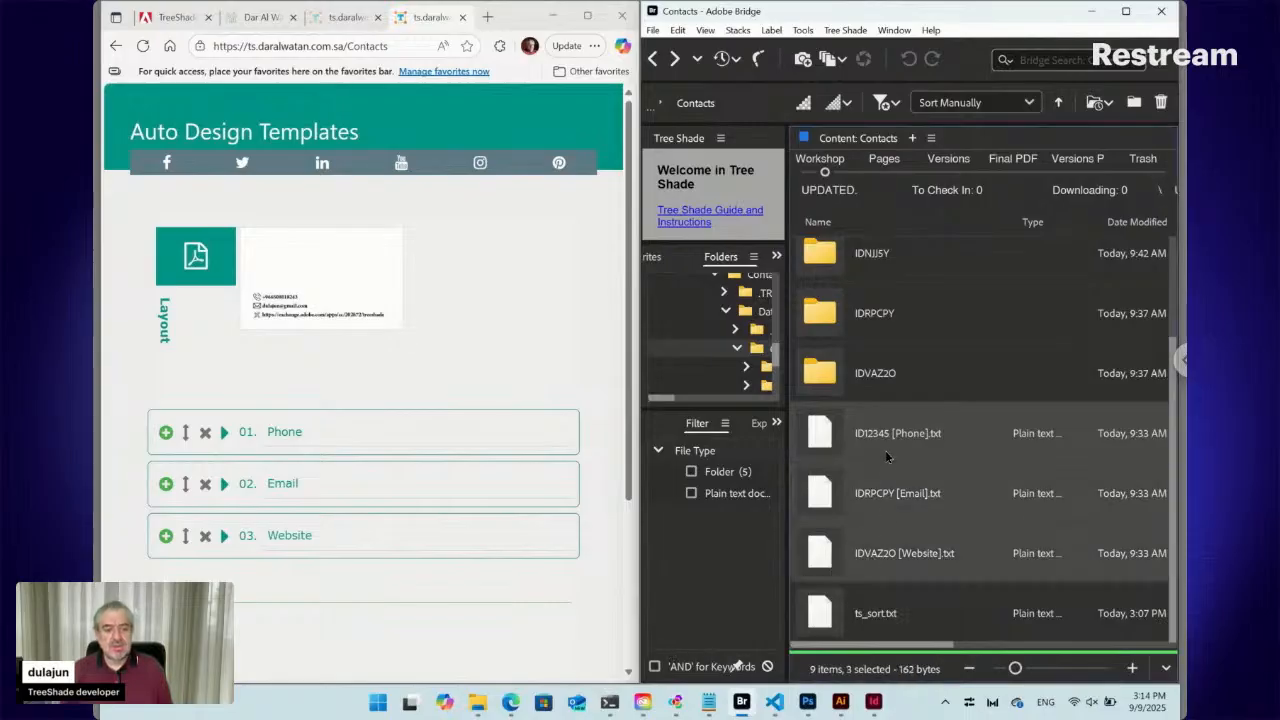
click(875, 703)
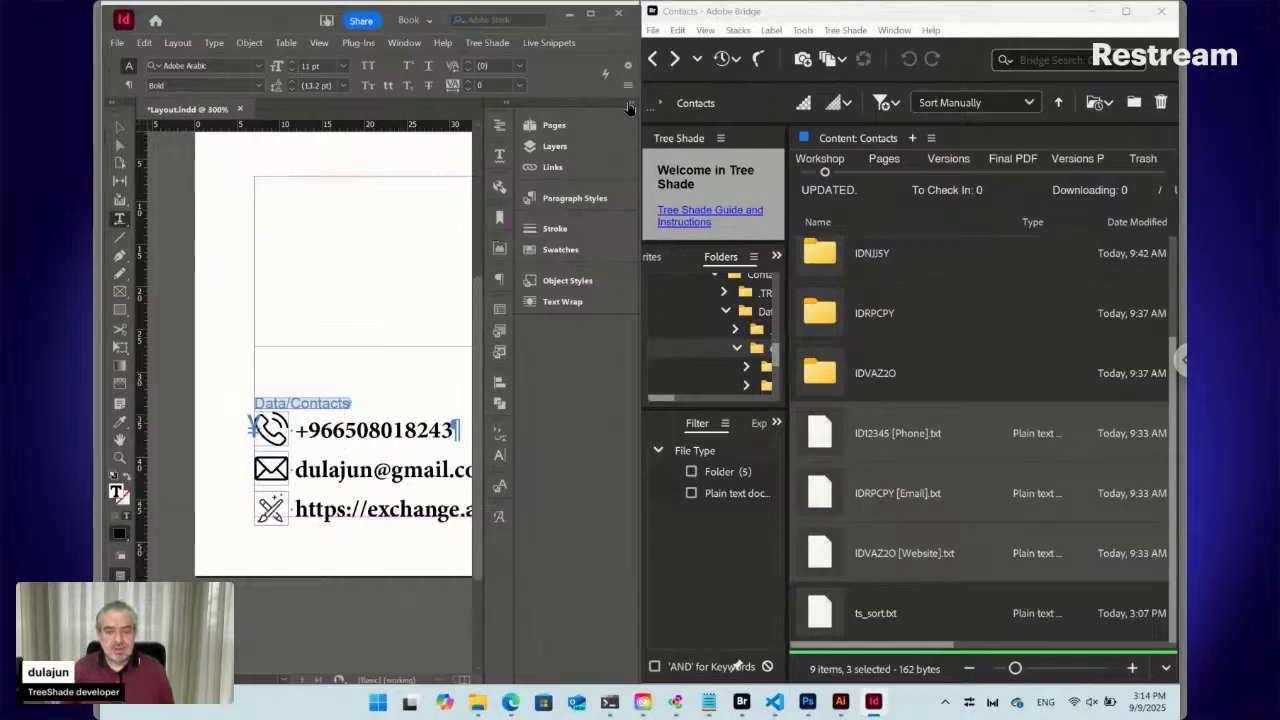
Collapse the panel dock to icons and add a new blank page with Ctrl+Shift+P
click(630, 104)
click(630, 104)
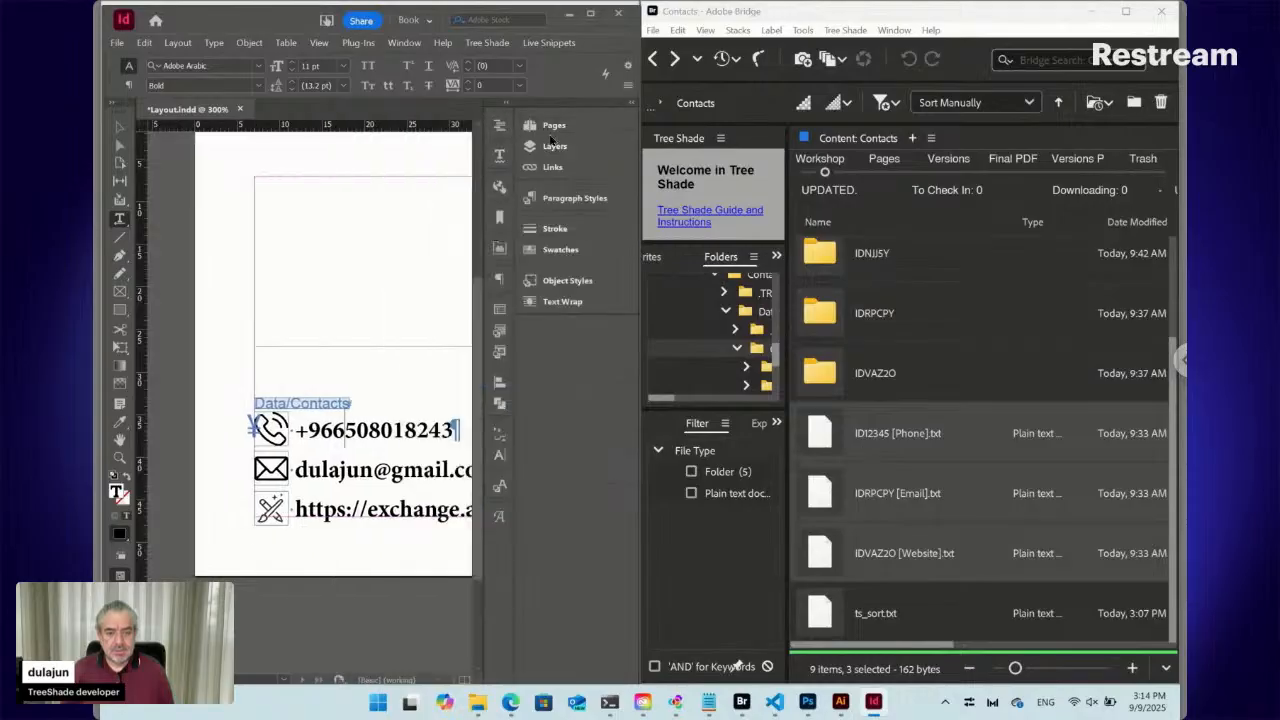
drag(512, 132, 616, 144)
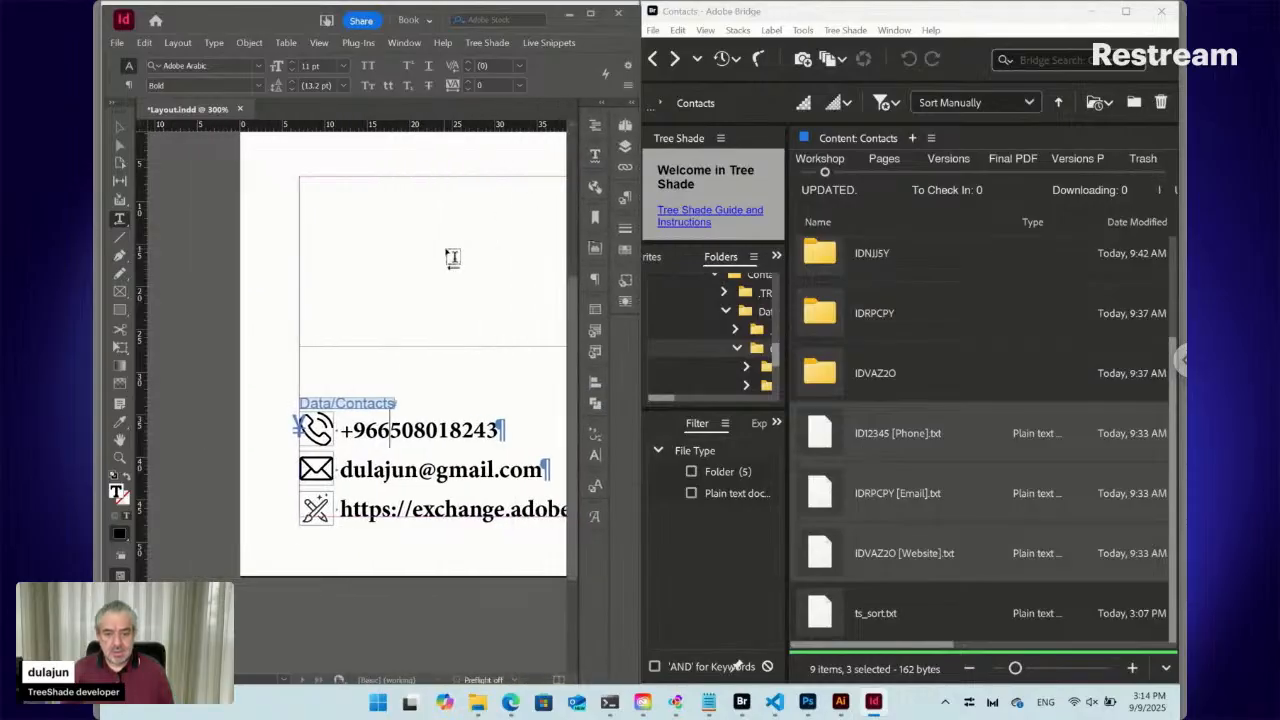
click(120, 128)
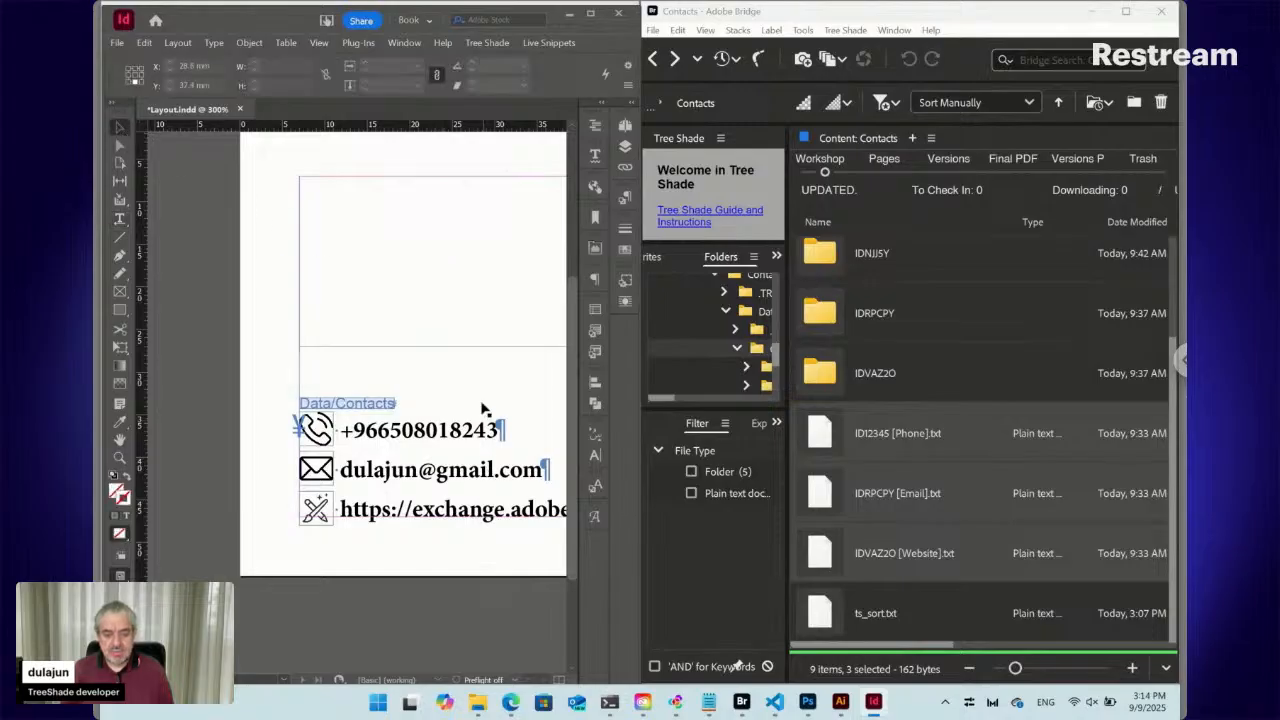
key(ctrl+shift+p)
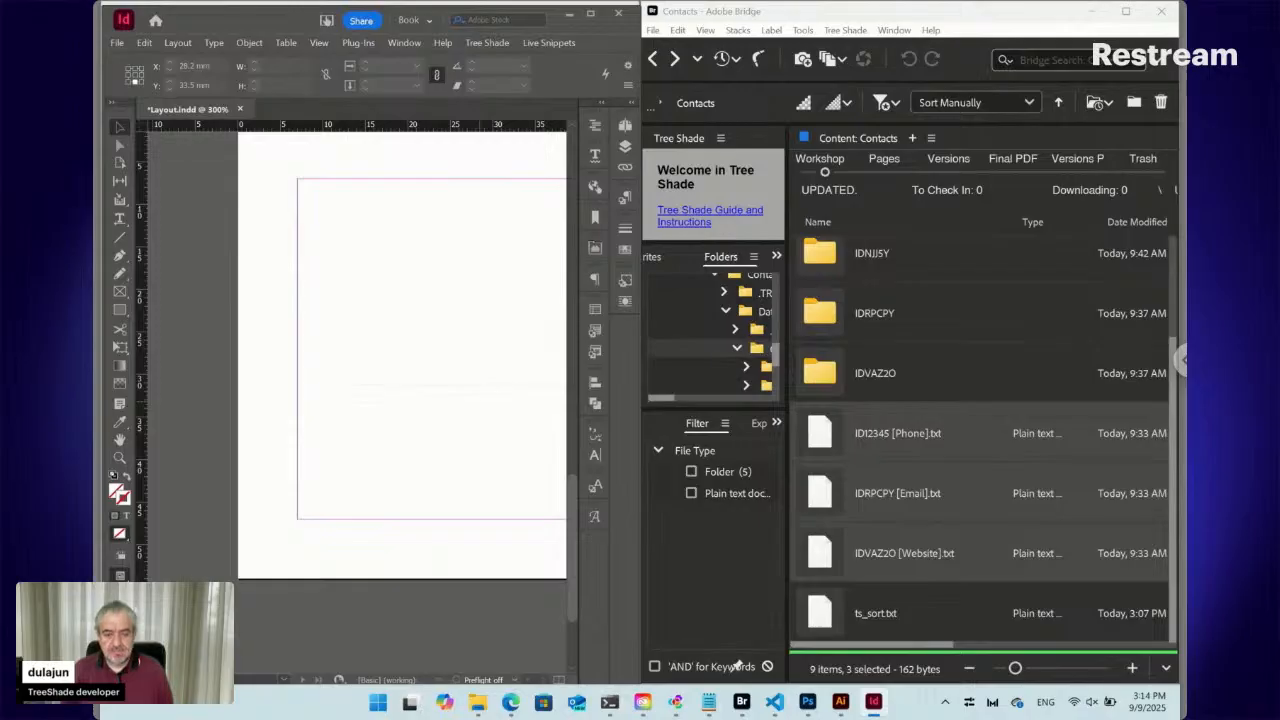
drag(434, 314, 371, 323)
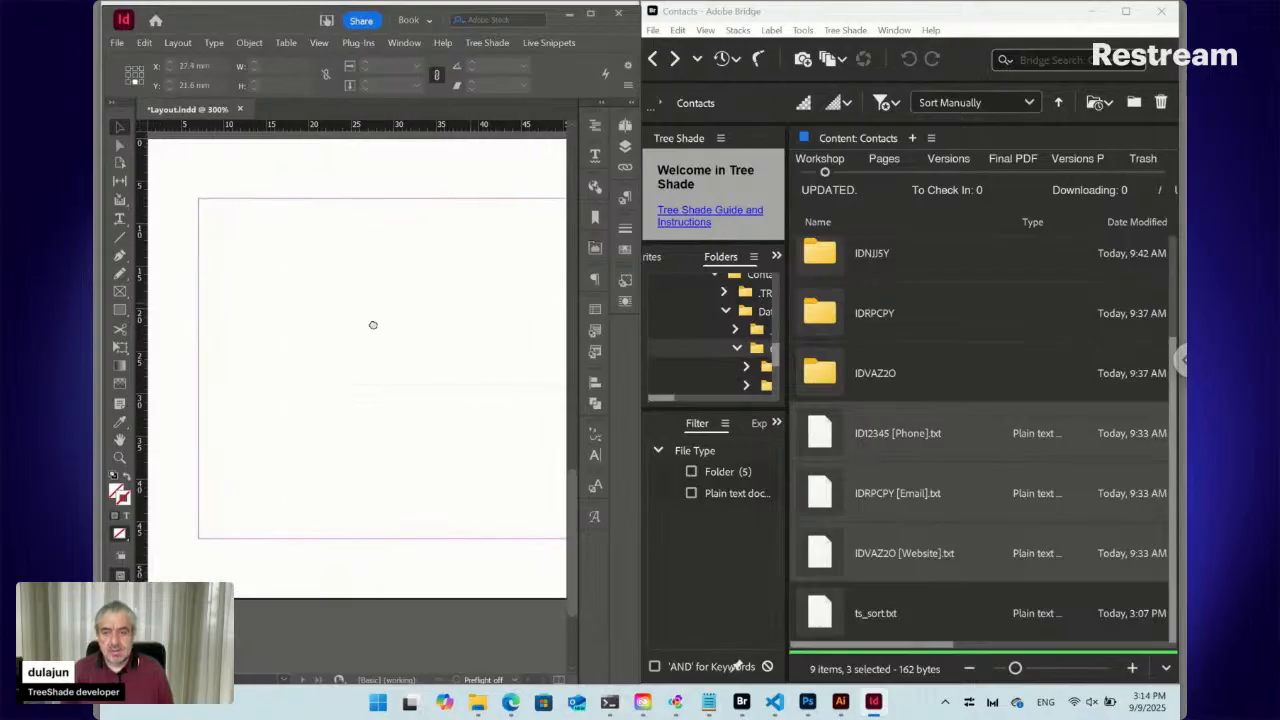
Draw a text frame from the top-left margin, type 'Some text', and select it all
click(119, 218)
drag(201, 201, 494, 443)
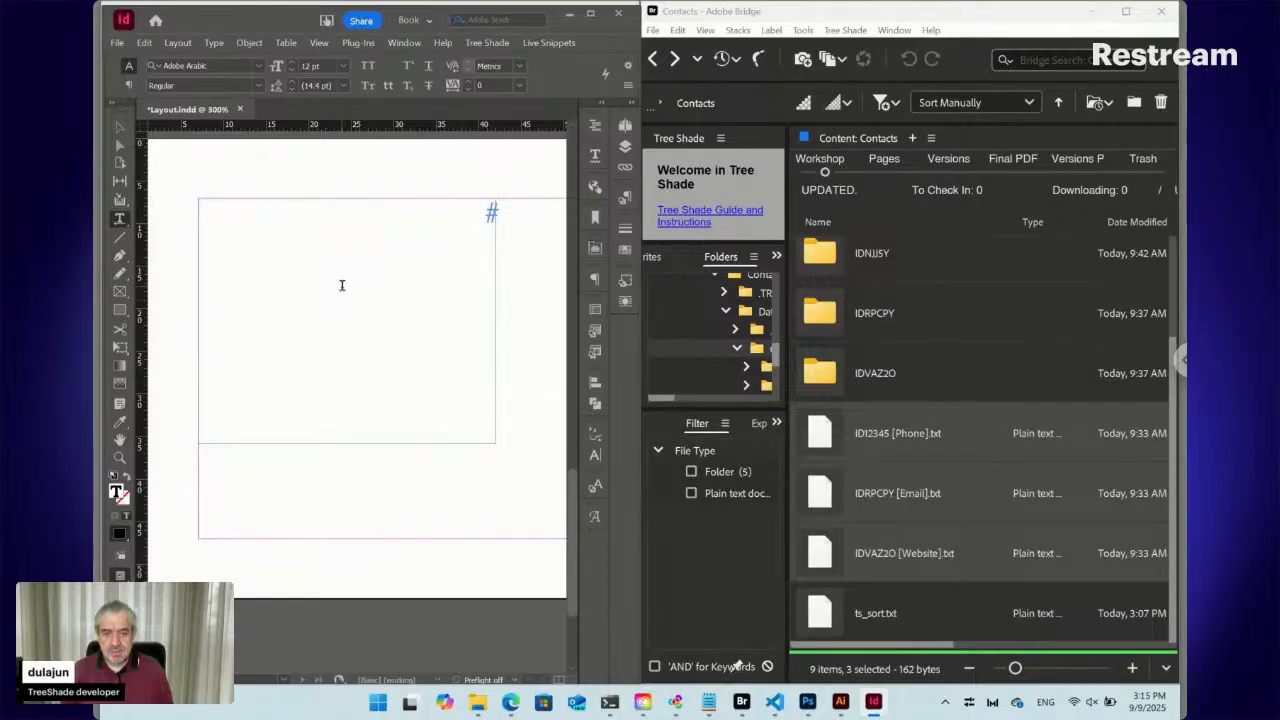
click(625, 197)
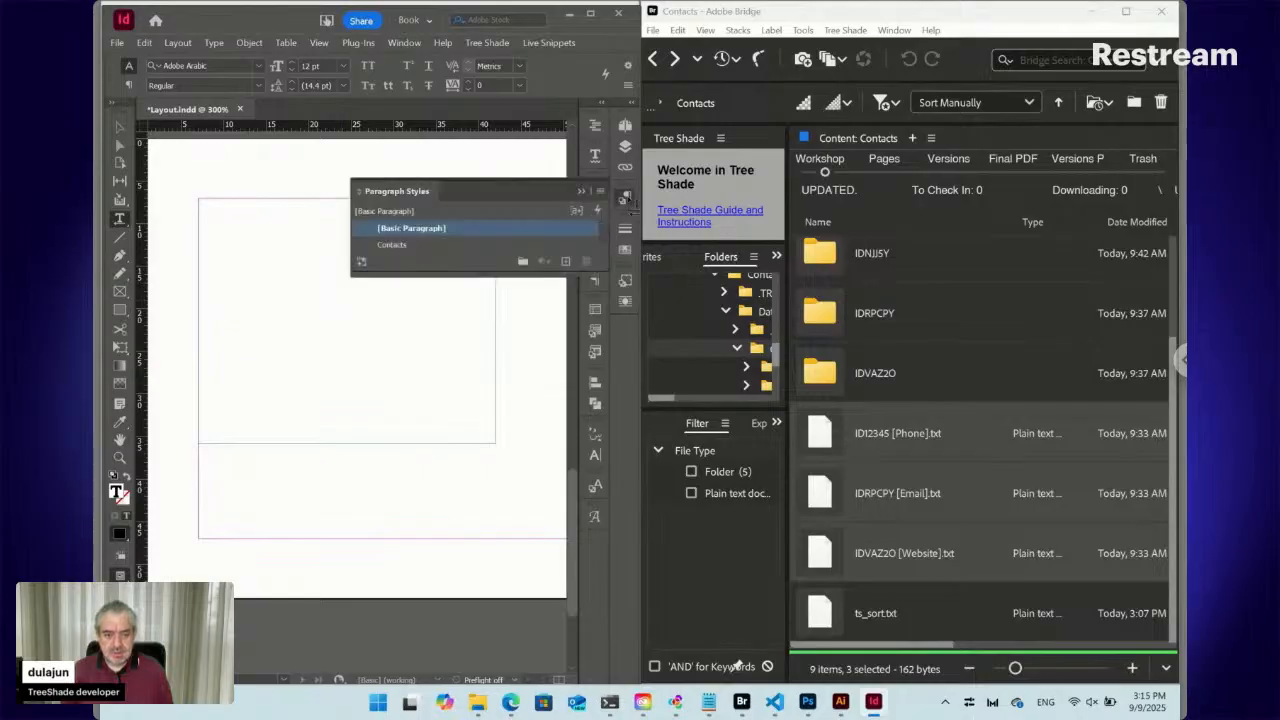
click(625, 197)
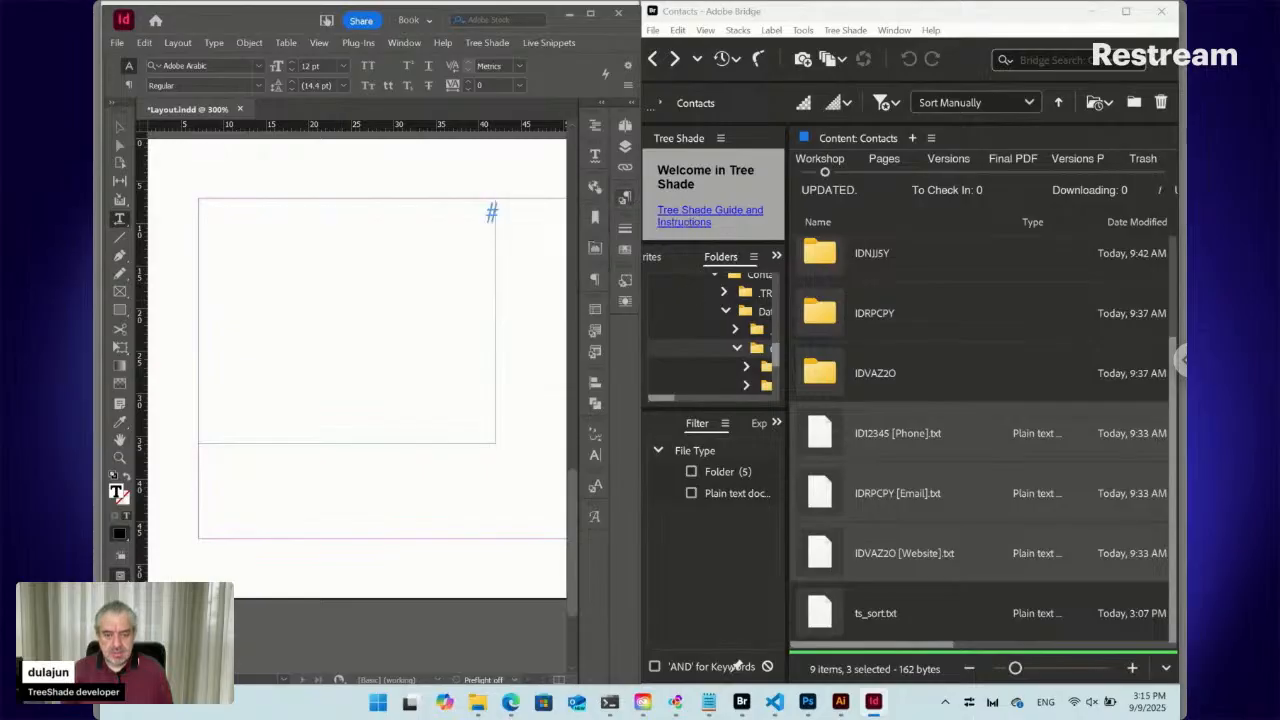
click(480, 224)
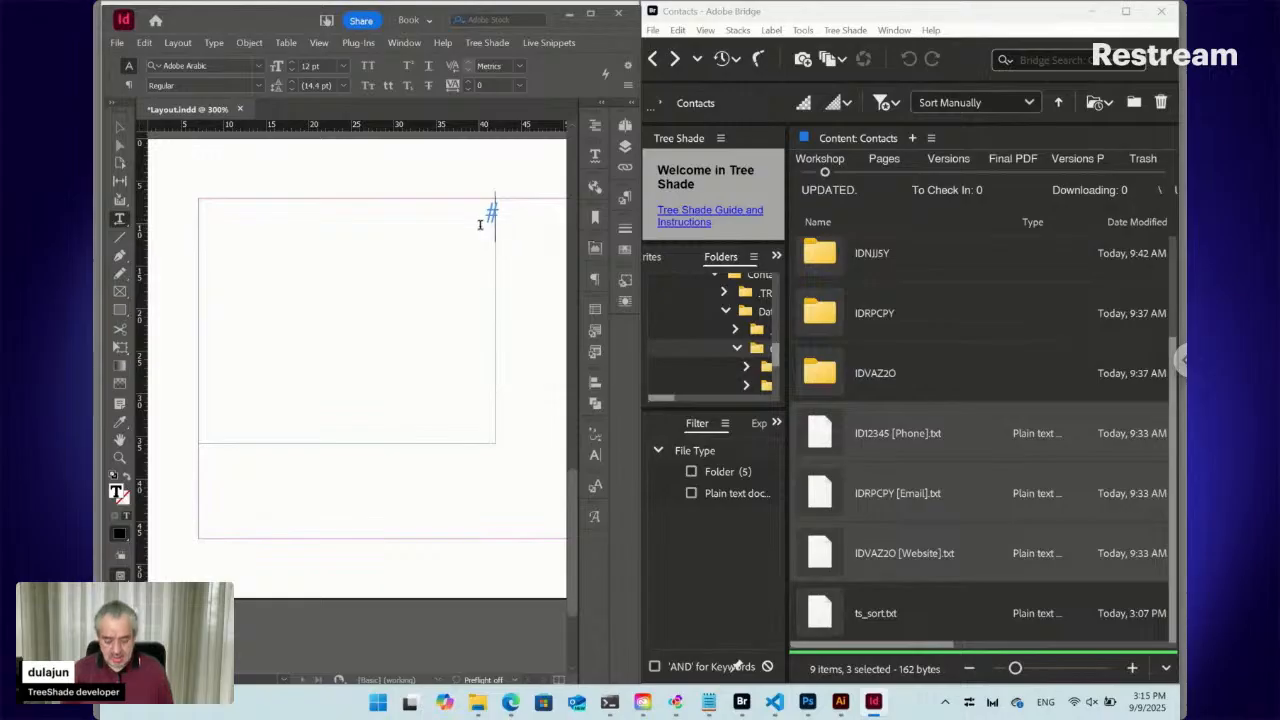
text(Some text)
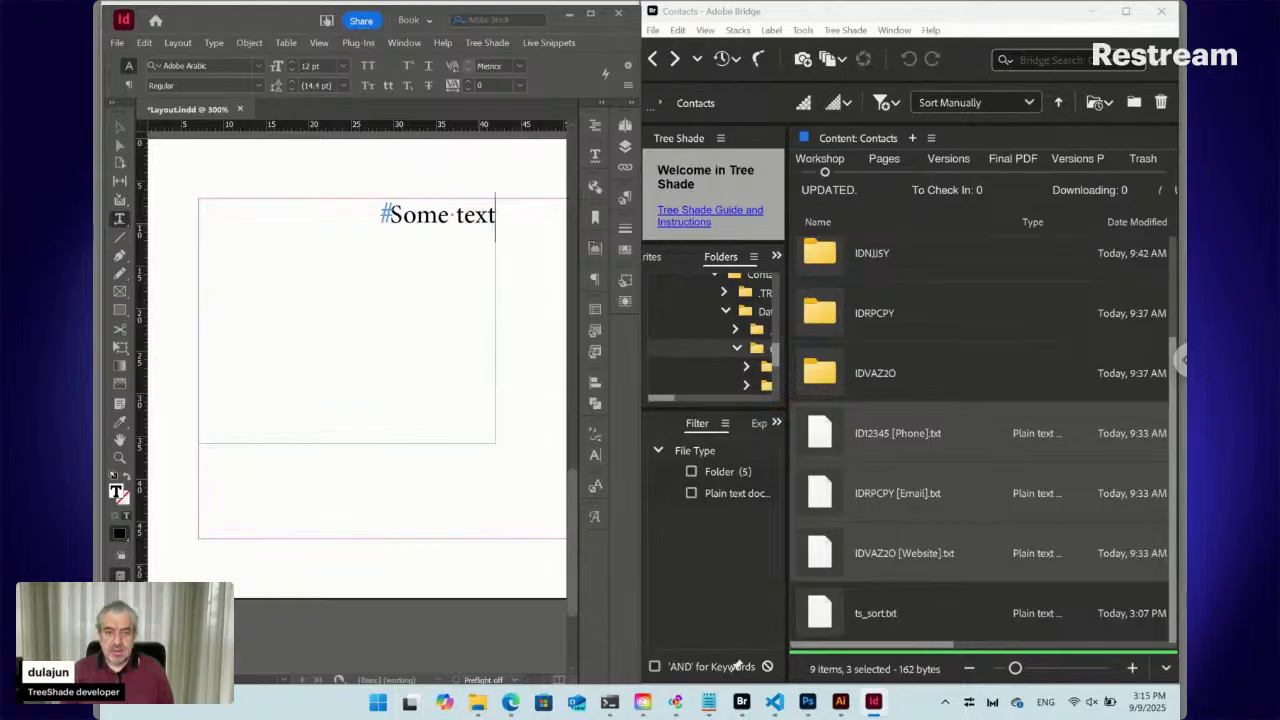
key(ctrl+a)
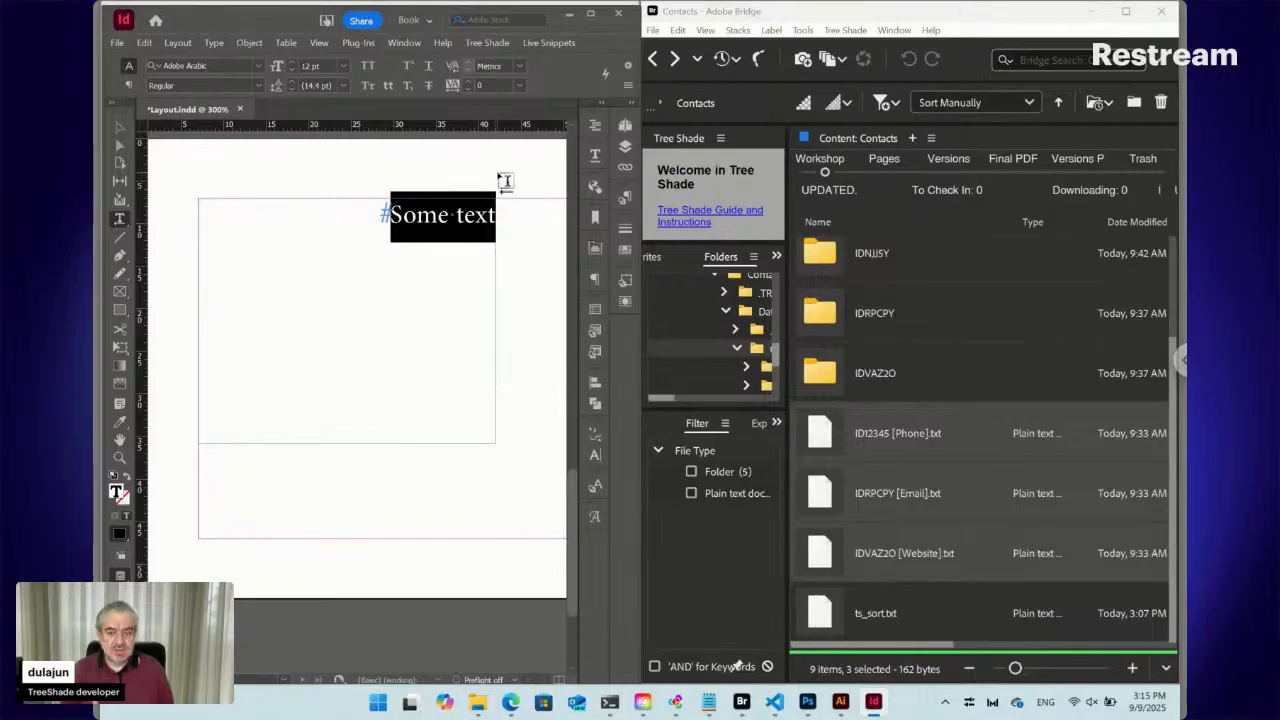
click(549, 43)
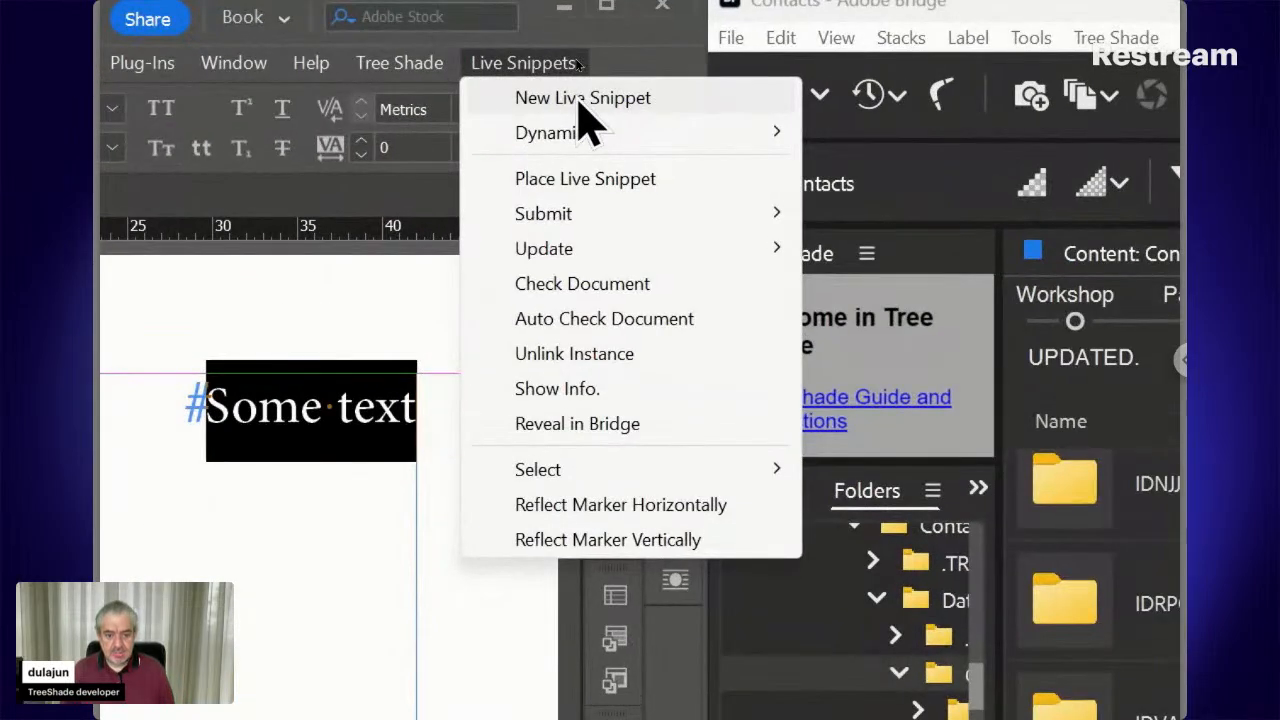
Turn the 'Some text' paragraph into a live snippet with the phrase Data/Test
click(582, 98)
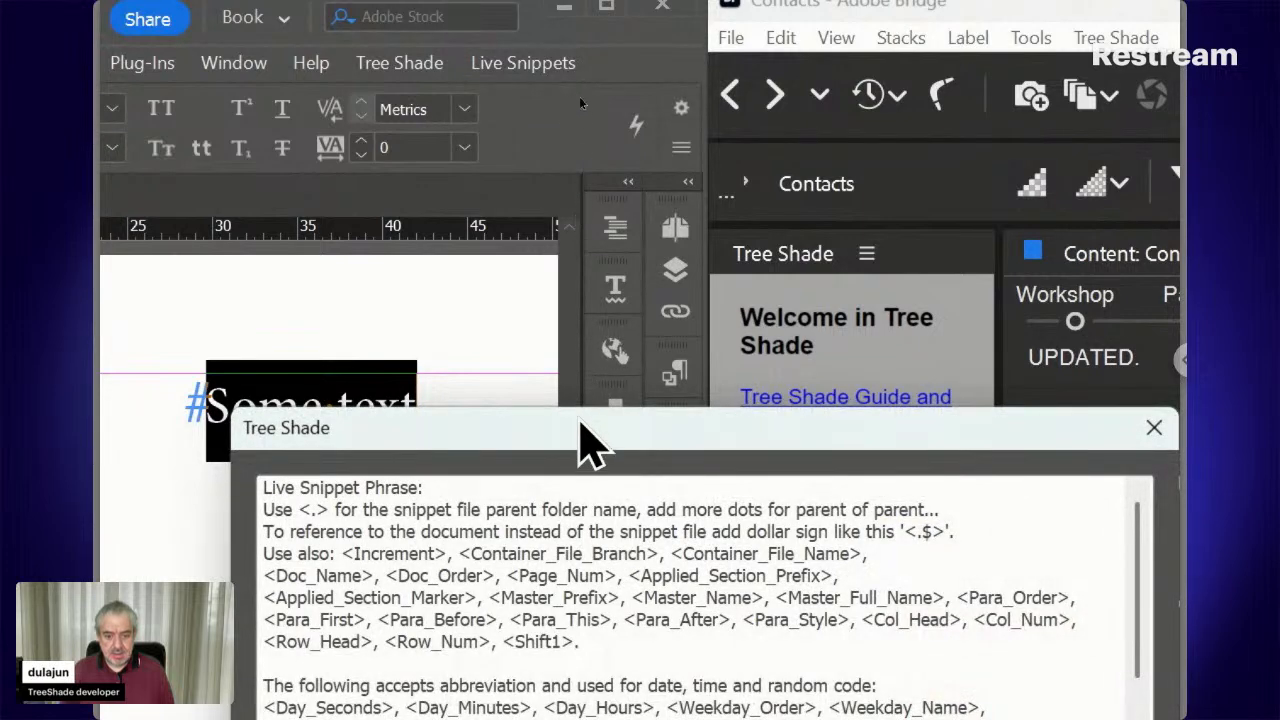
drag(580, 422, 580, 151)
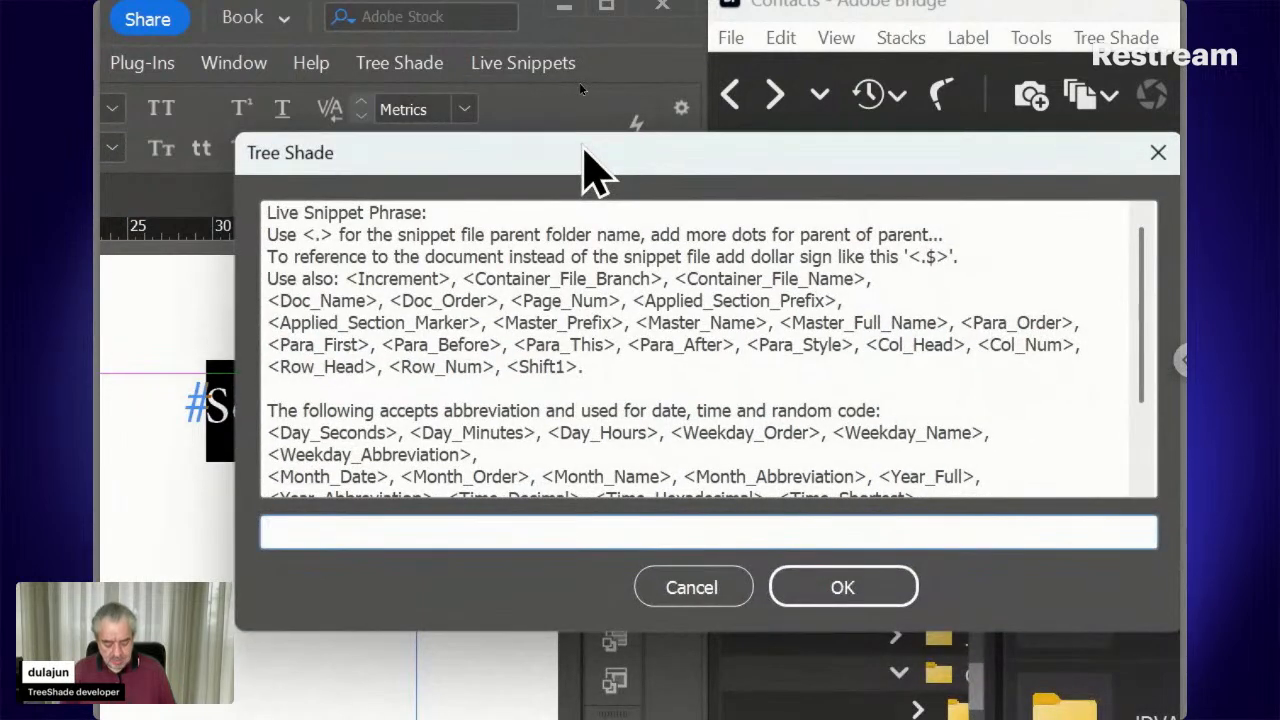
text(./)
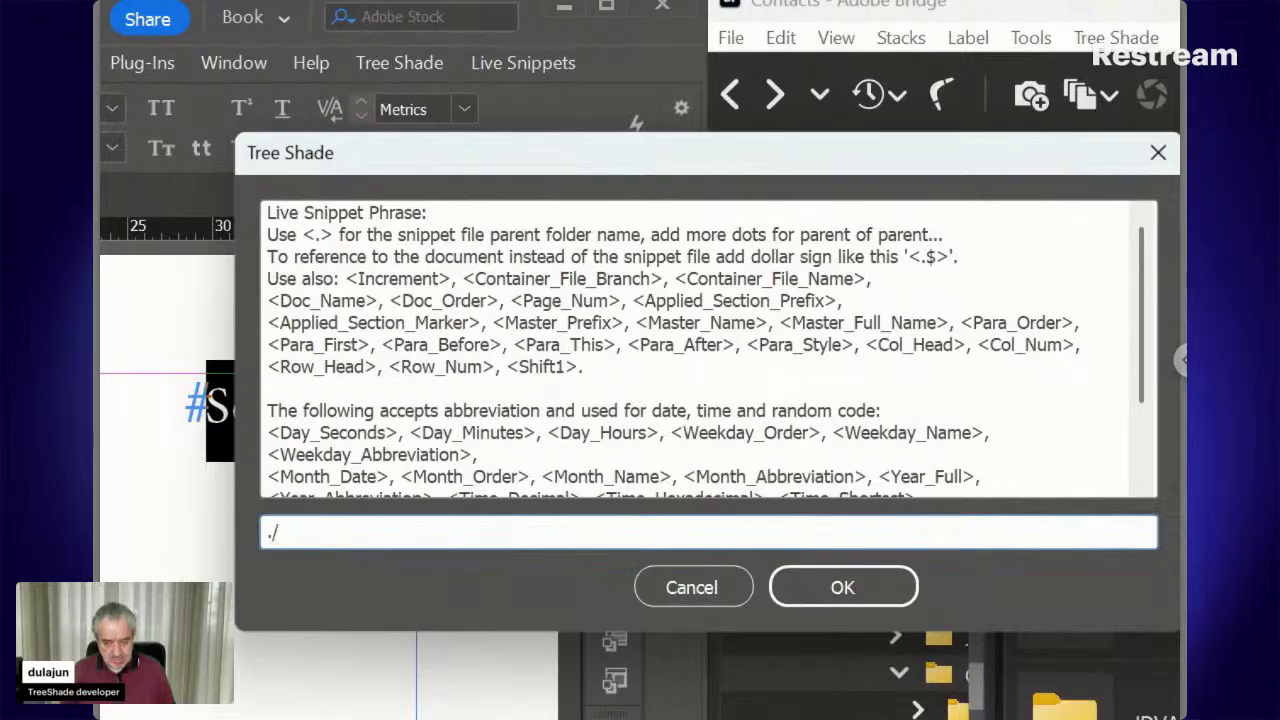
text(Data)
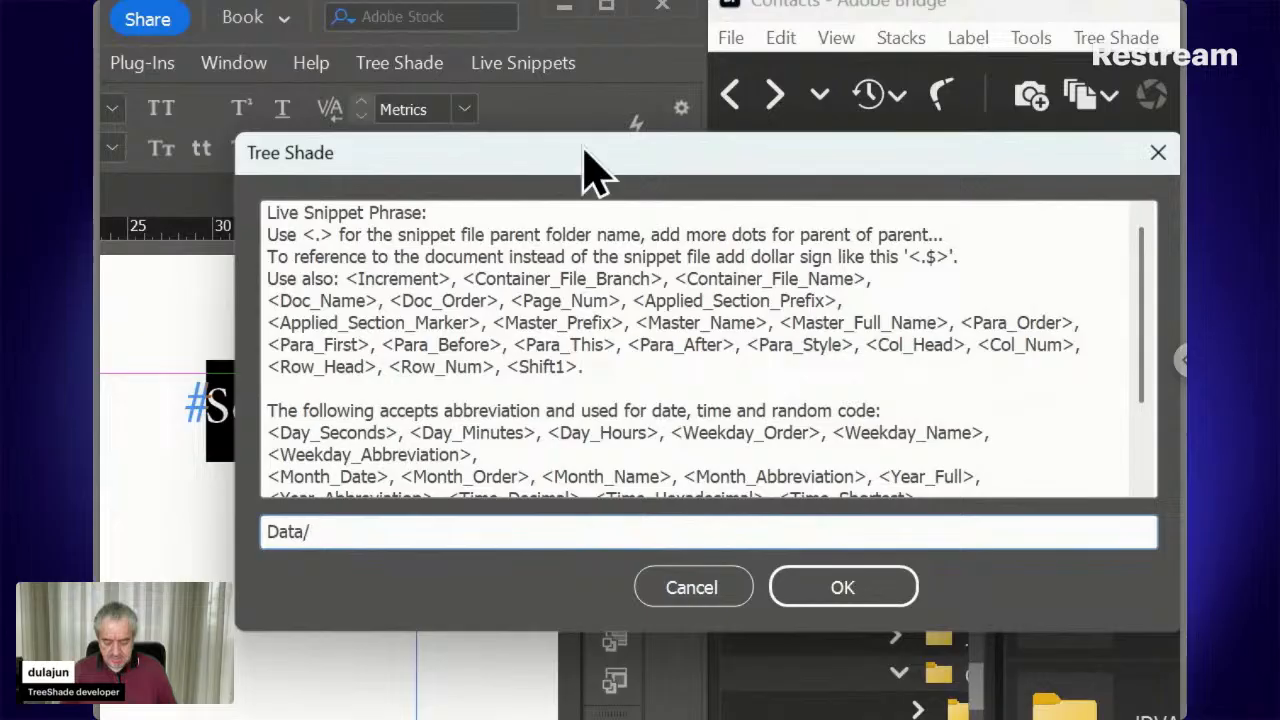
text(Test)
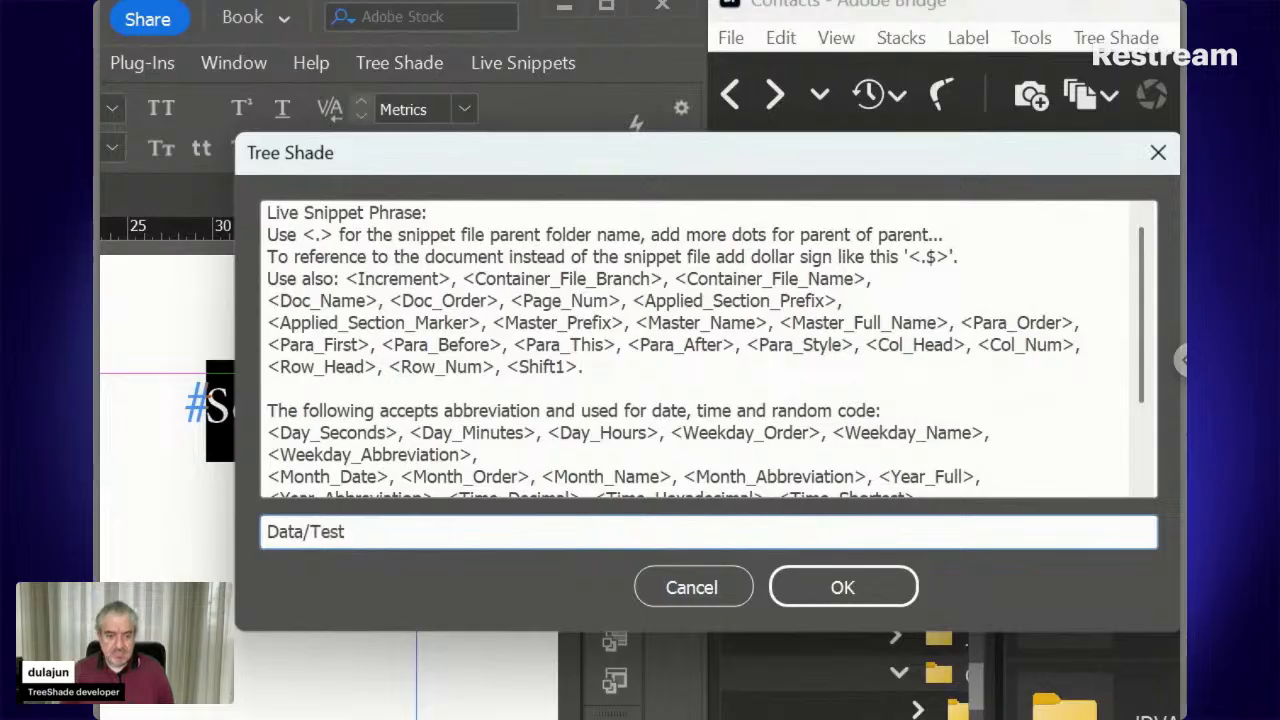
click(893, 610)
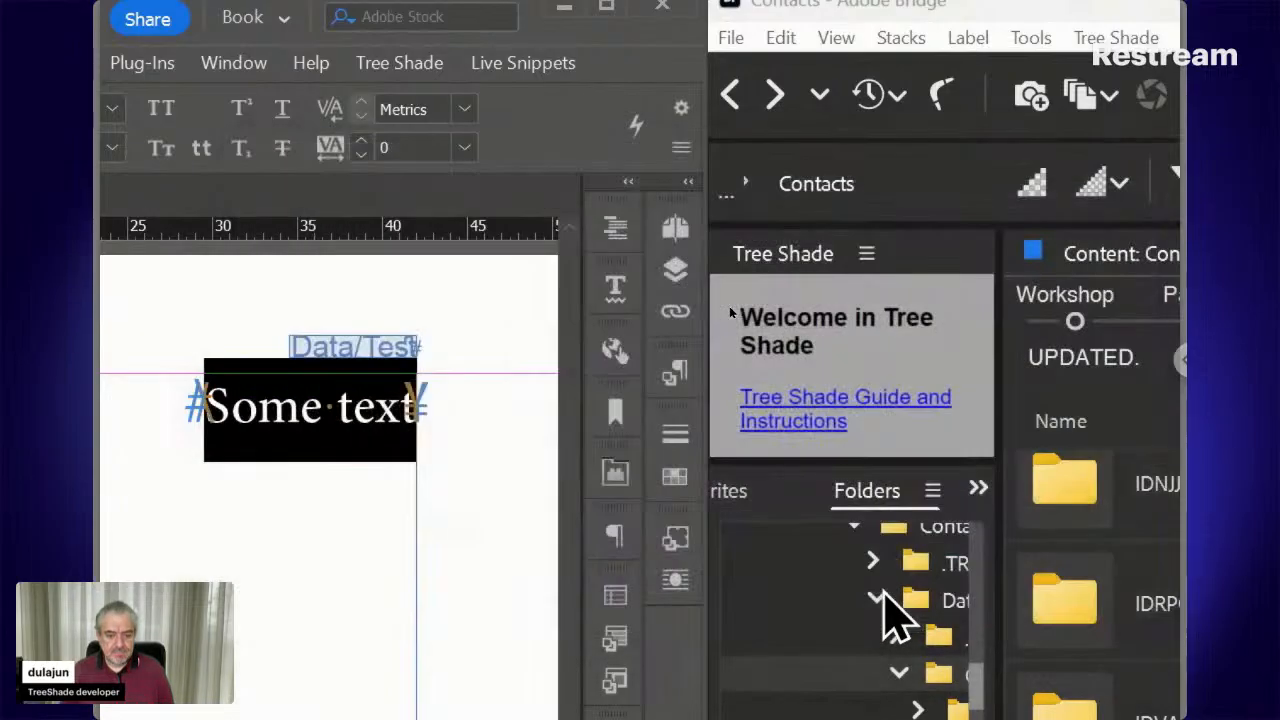
click(303, 405)
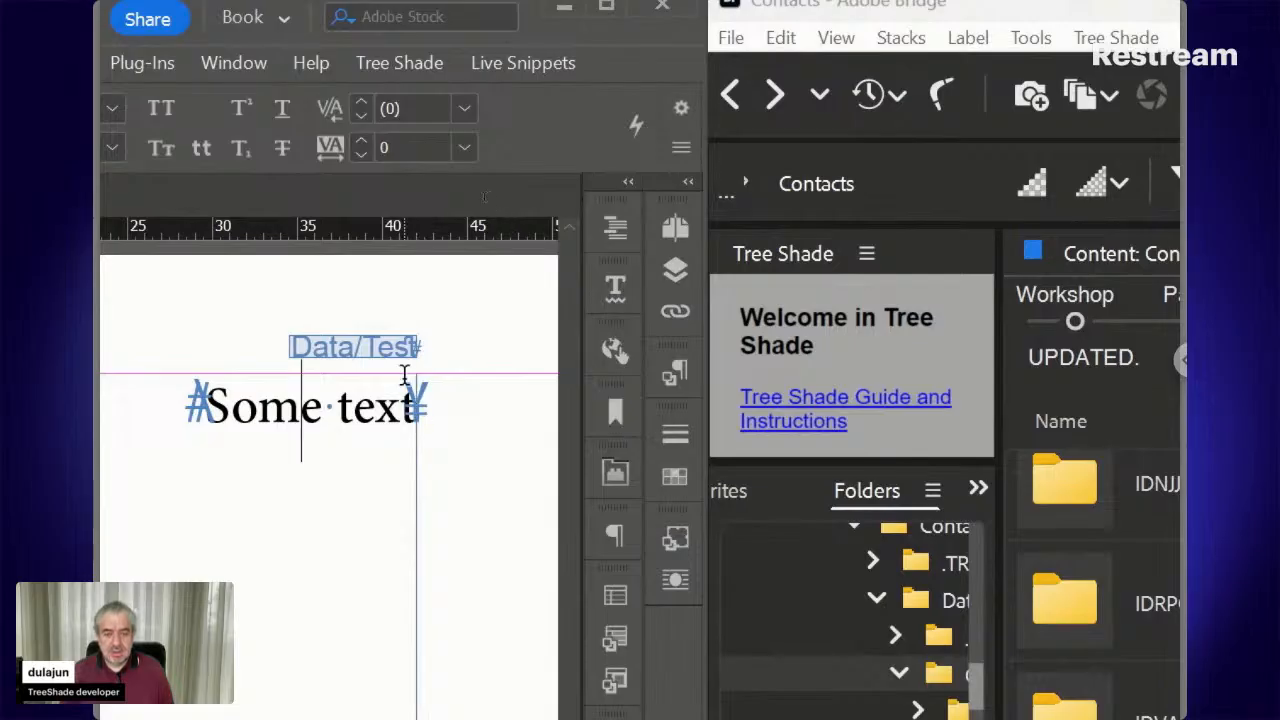
Left-align the Some text paragraph with Ctrl+Shift+L and open the Live Snippets Dynamic submenu
click(382, 342)
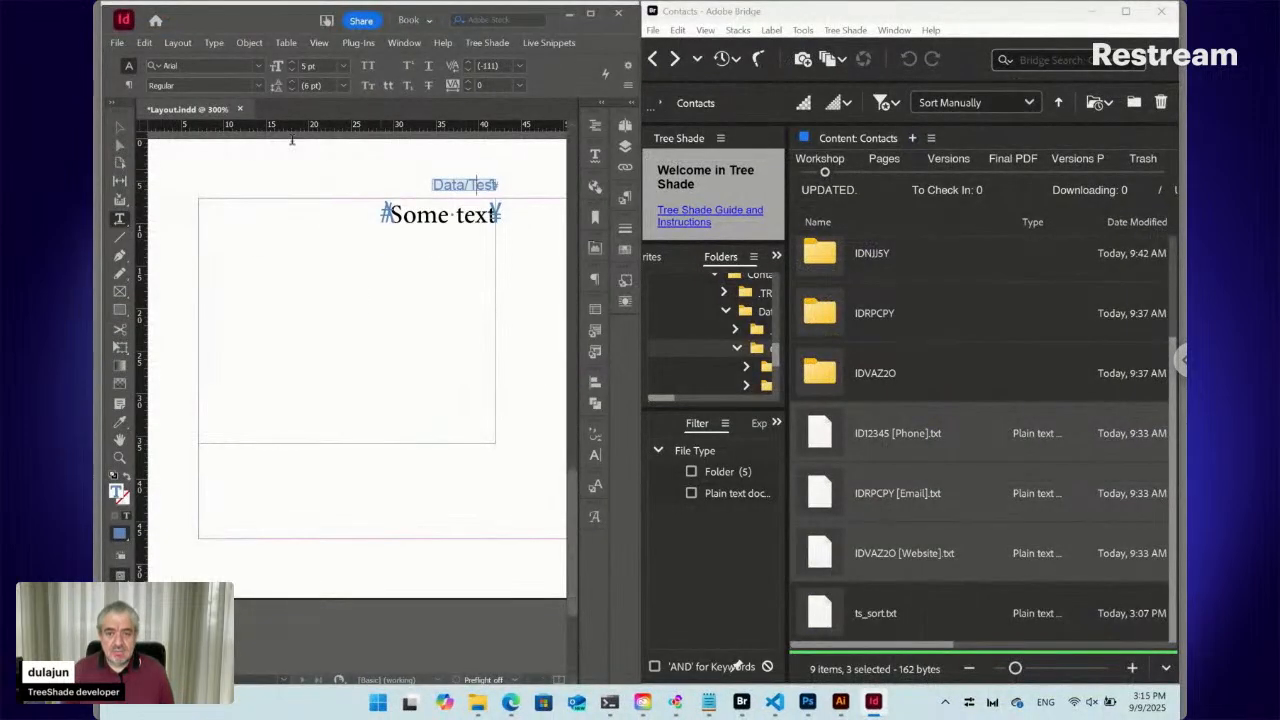
click(129, 86)
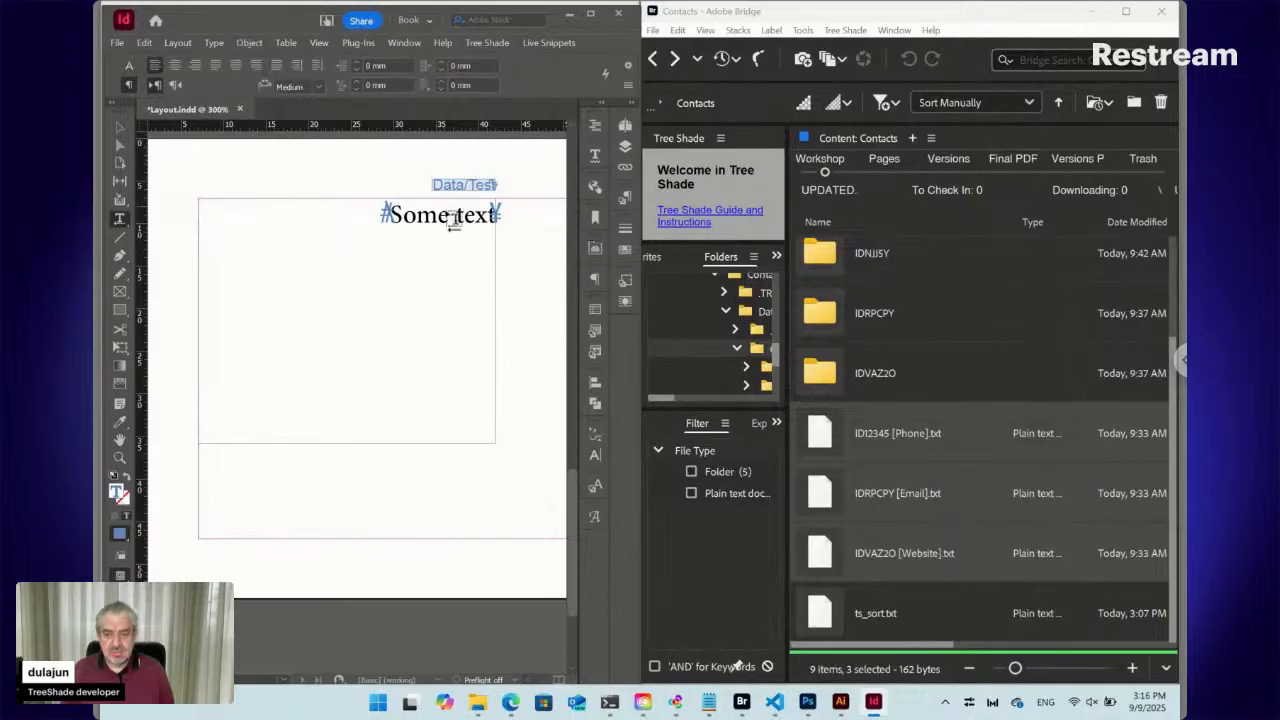
key(ctrl+shift+l)
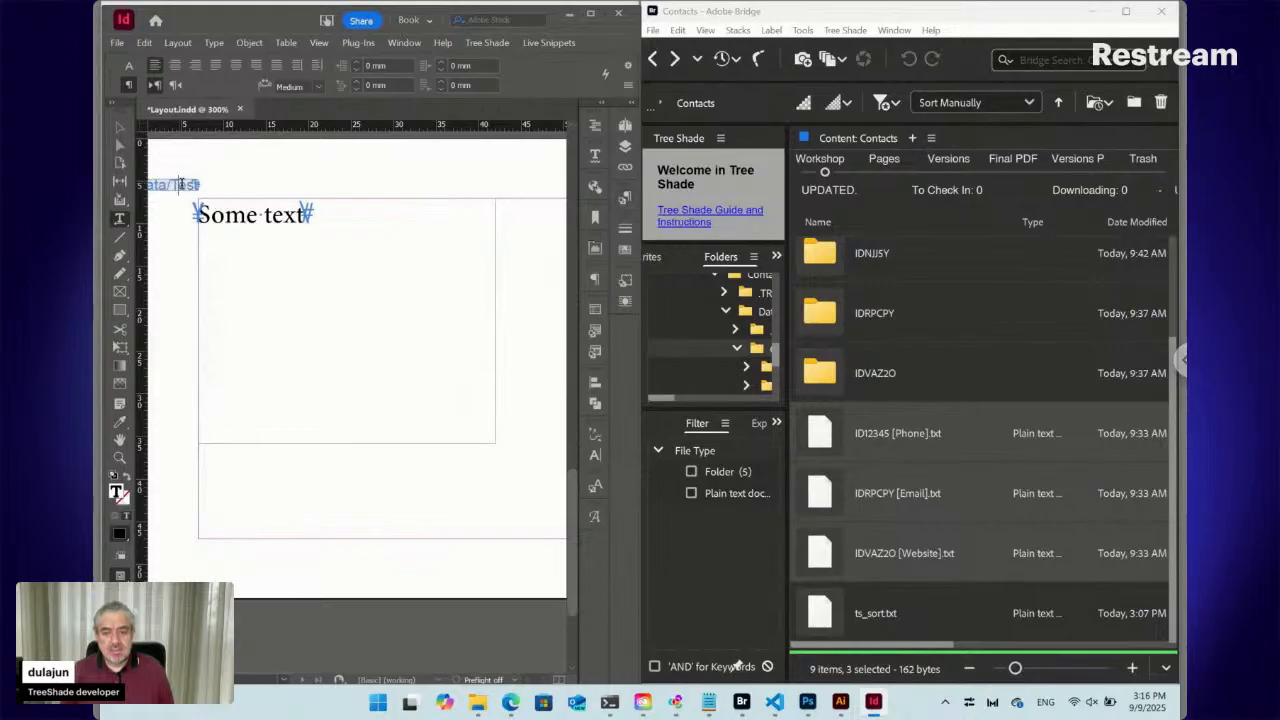
click(550, 43)
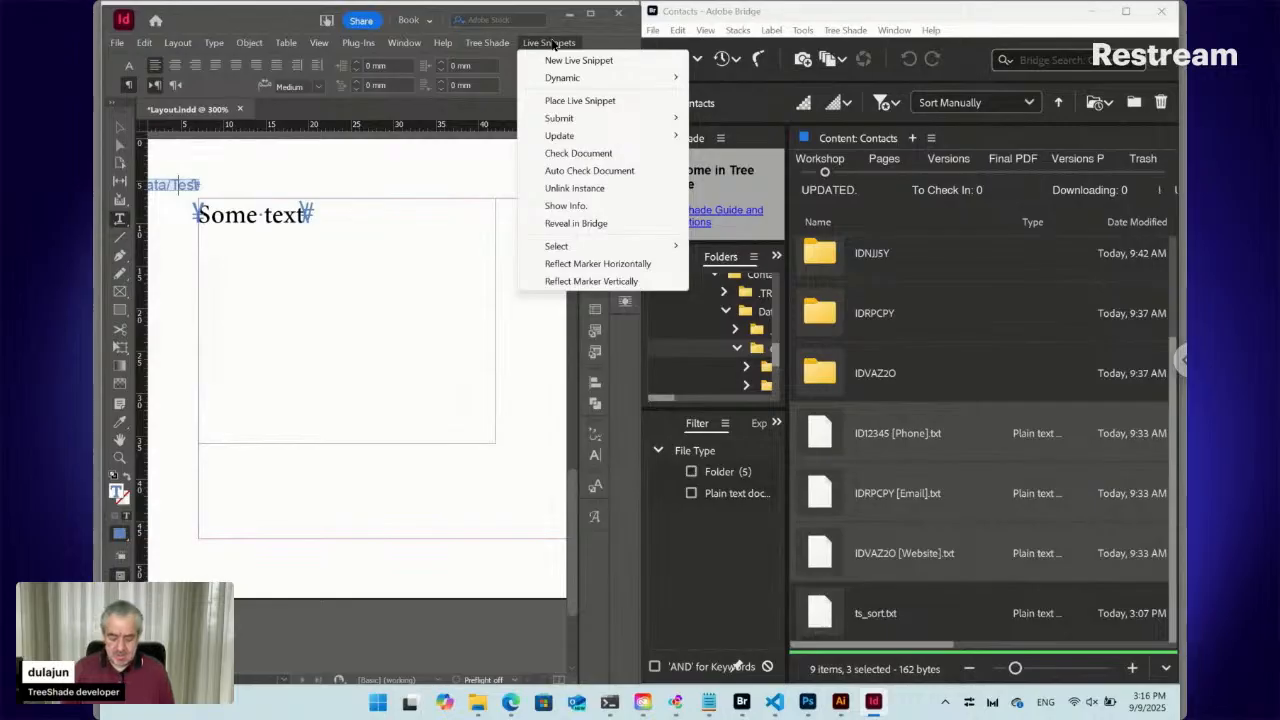
mouse_move(617, 78)
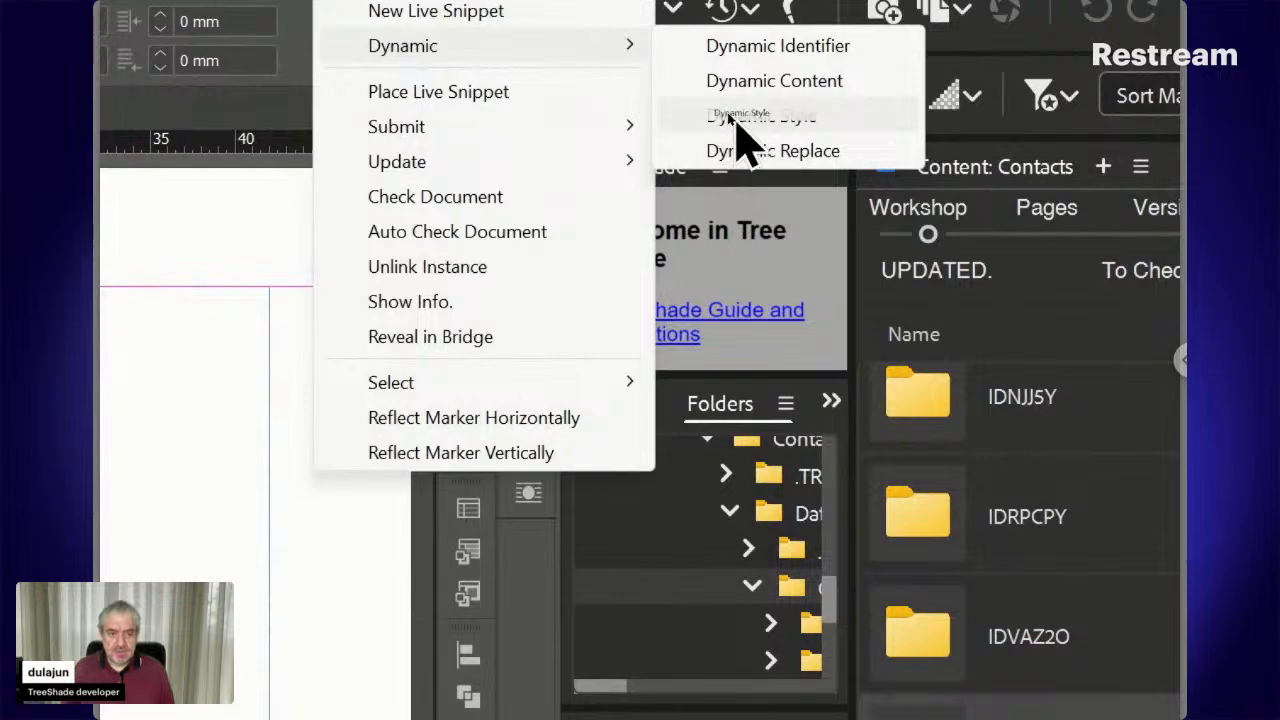
Give the Data/Test snippet the dynamic phrase Test:Para and confirm it
click(736, 128)
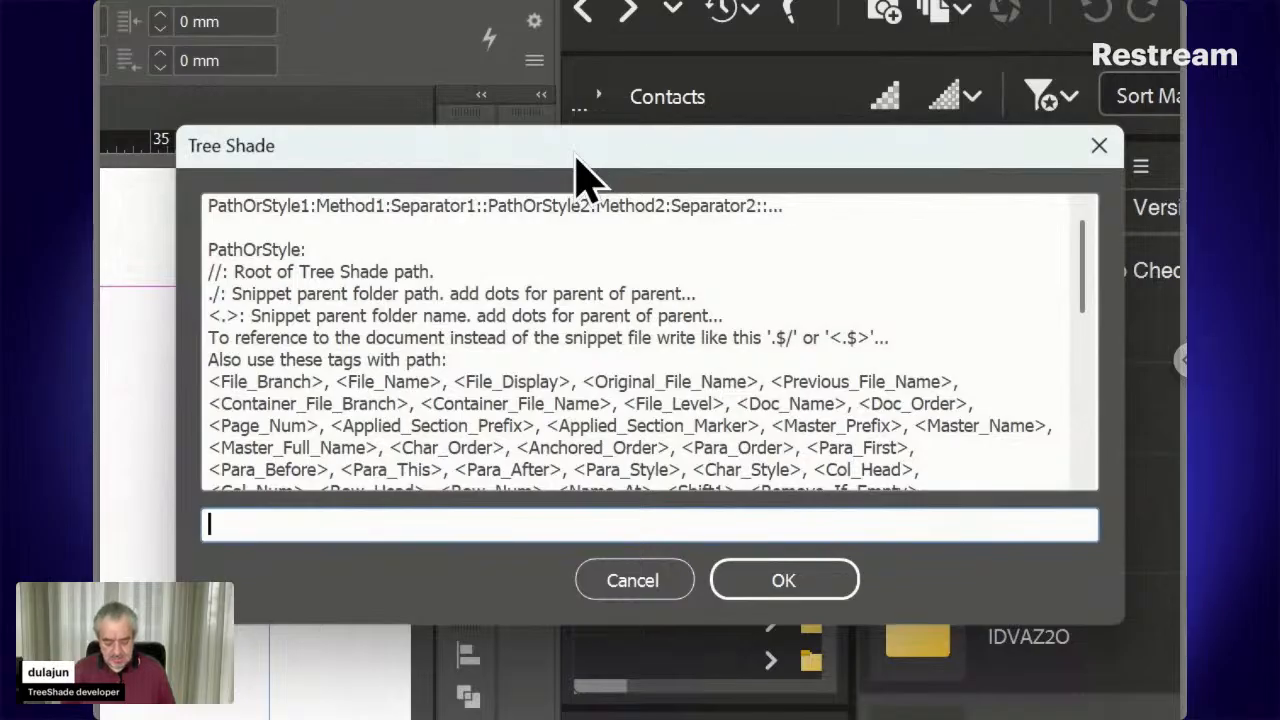
text(Test:)
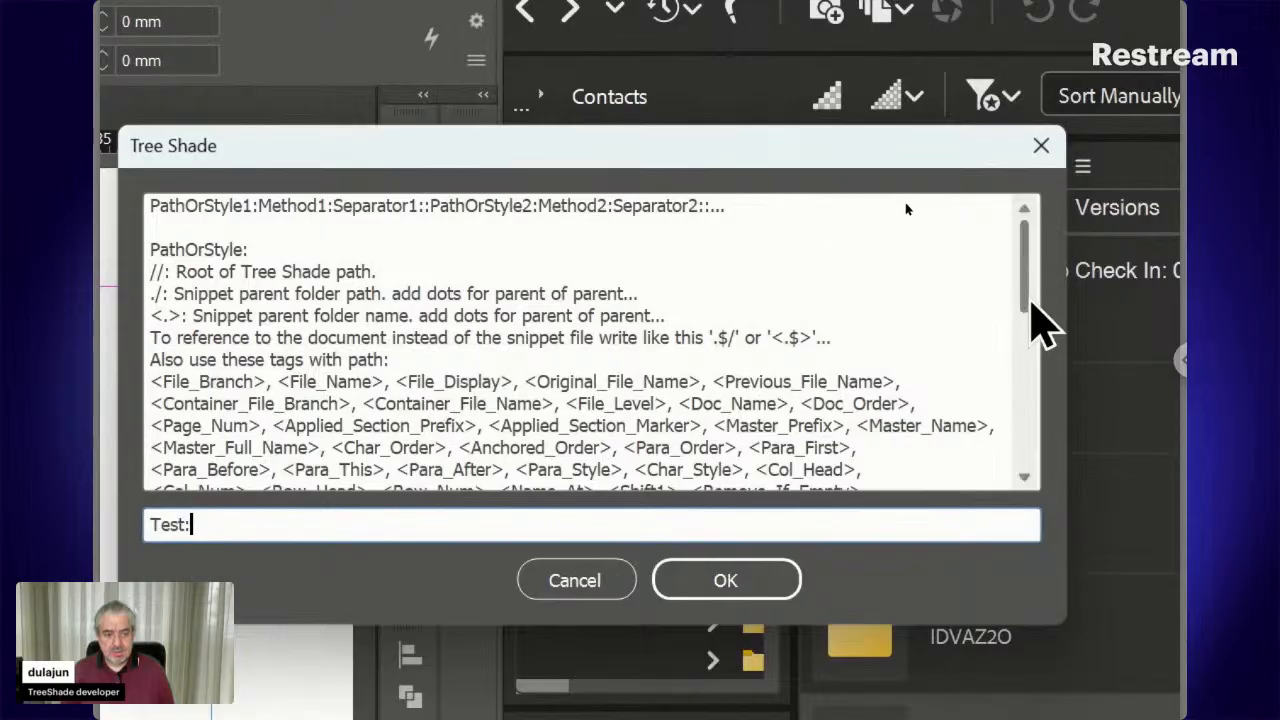
drag(1031, 302, 1020, 471)
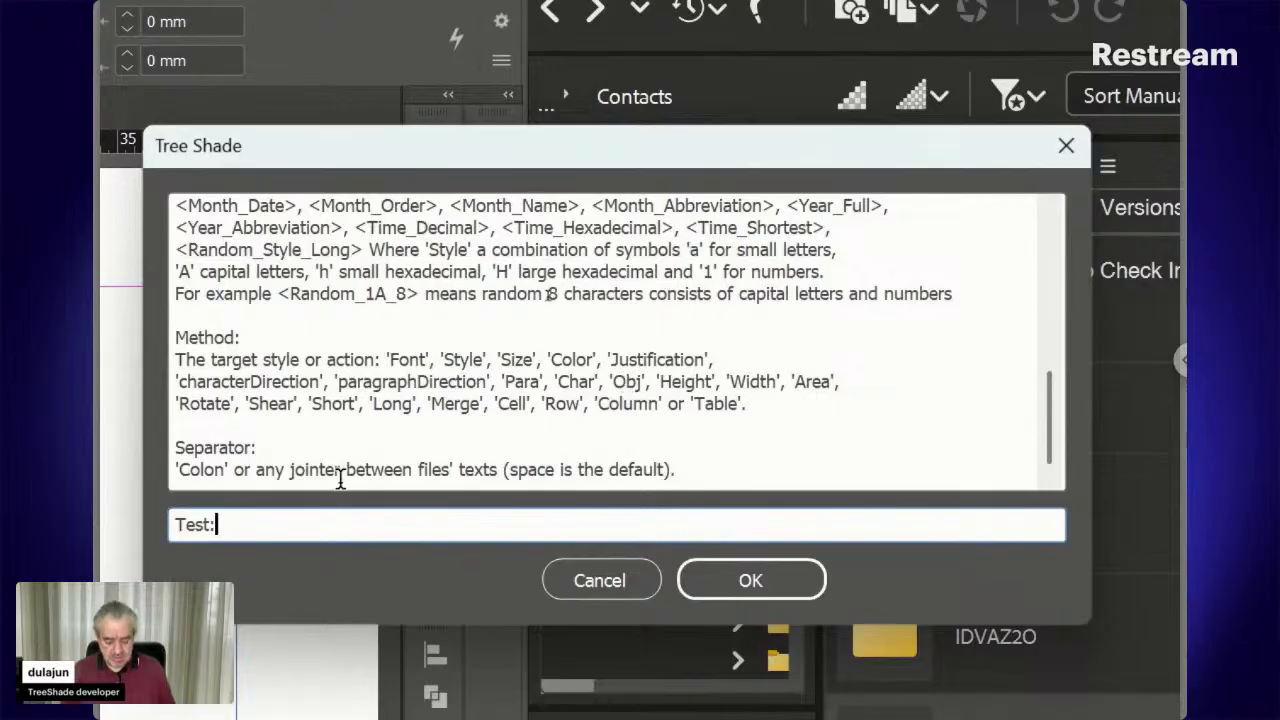
text(Para)
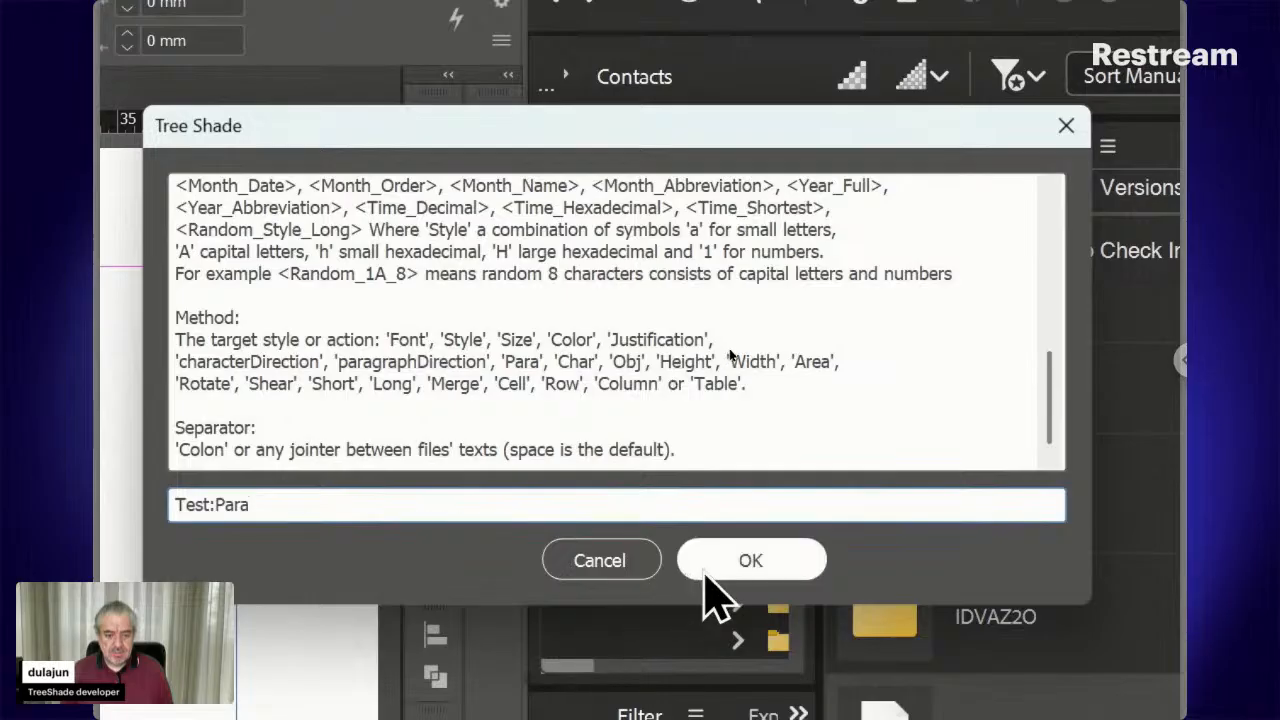
click(706, 568)
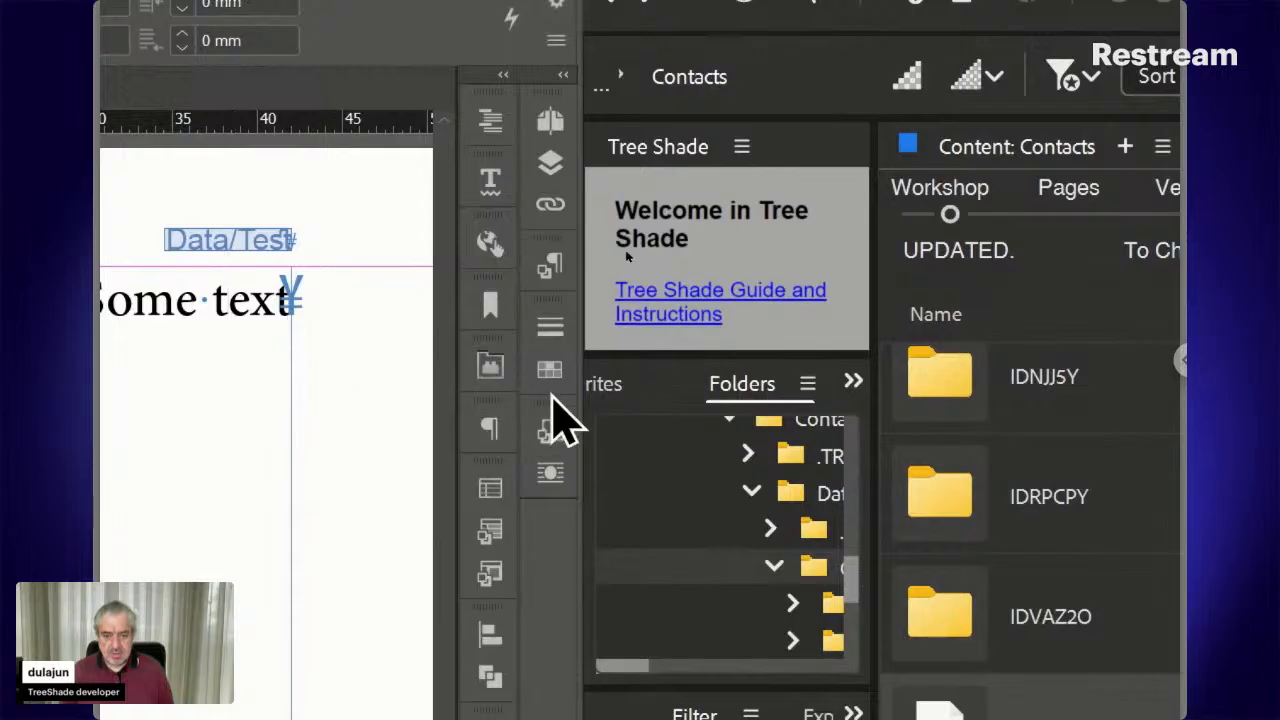
Make the Some text paragraph left-to-right with Bold font style
click(553, 270)
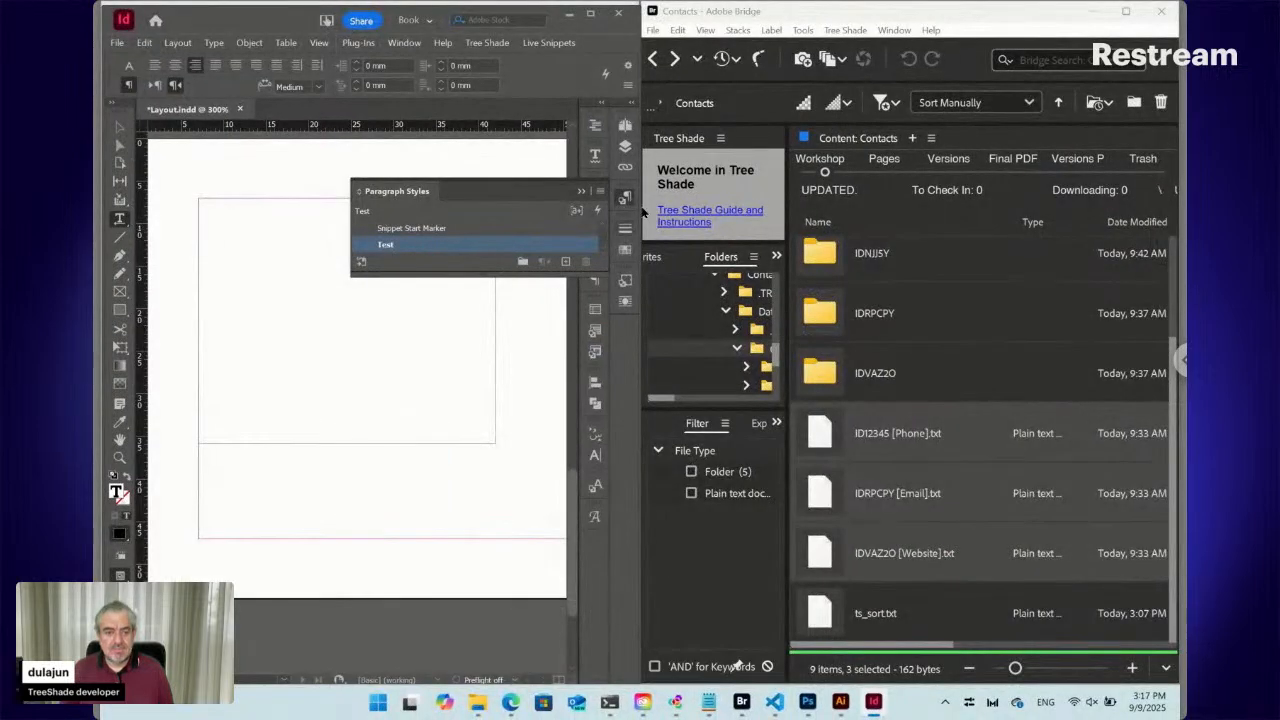
click(626, 197)
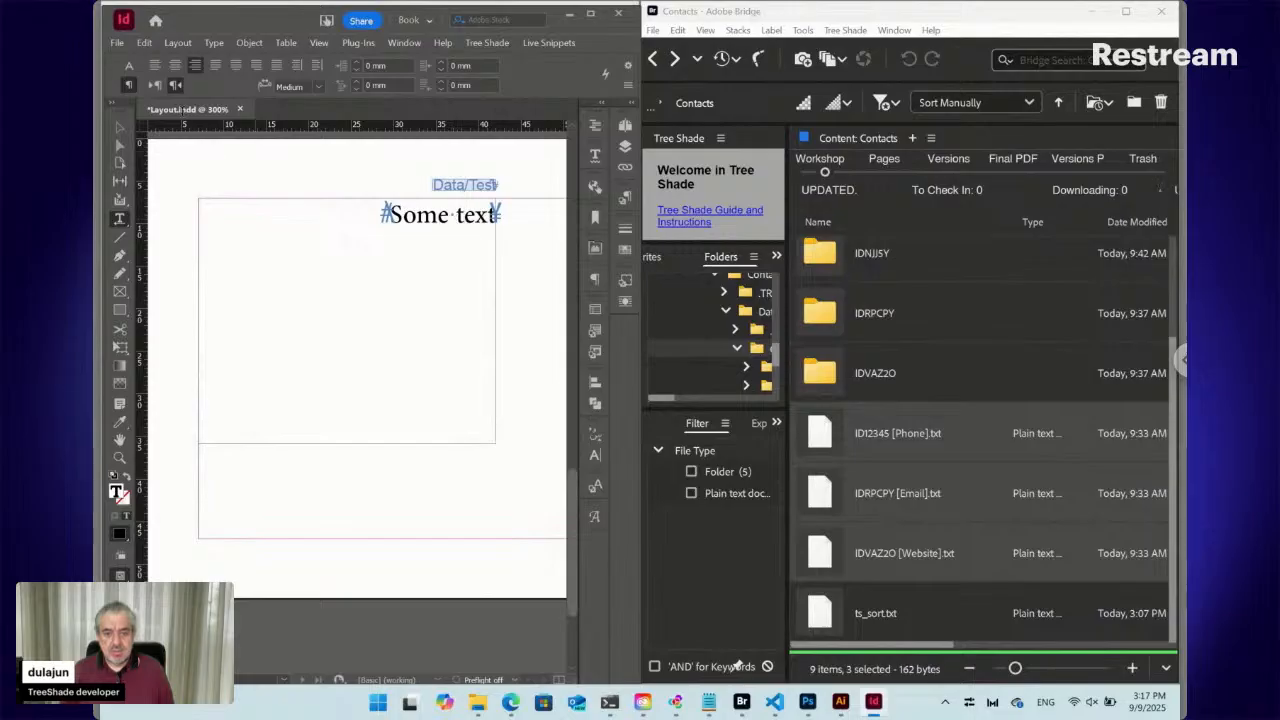
click(149, 87)
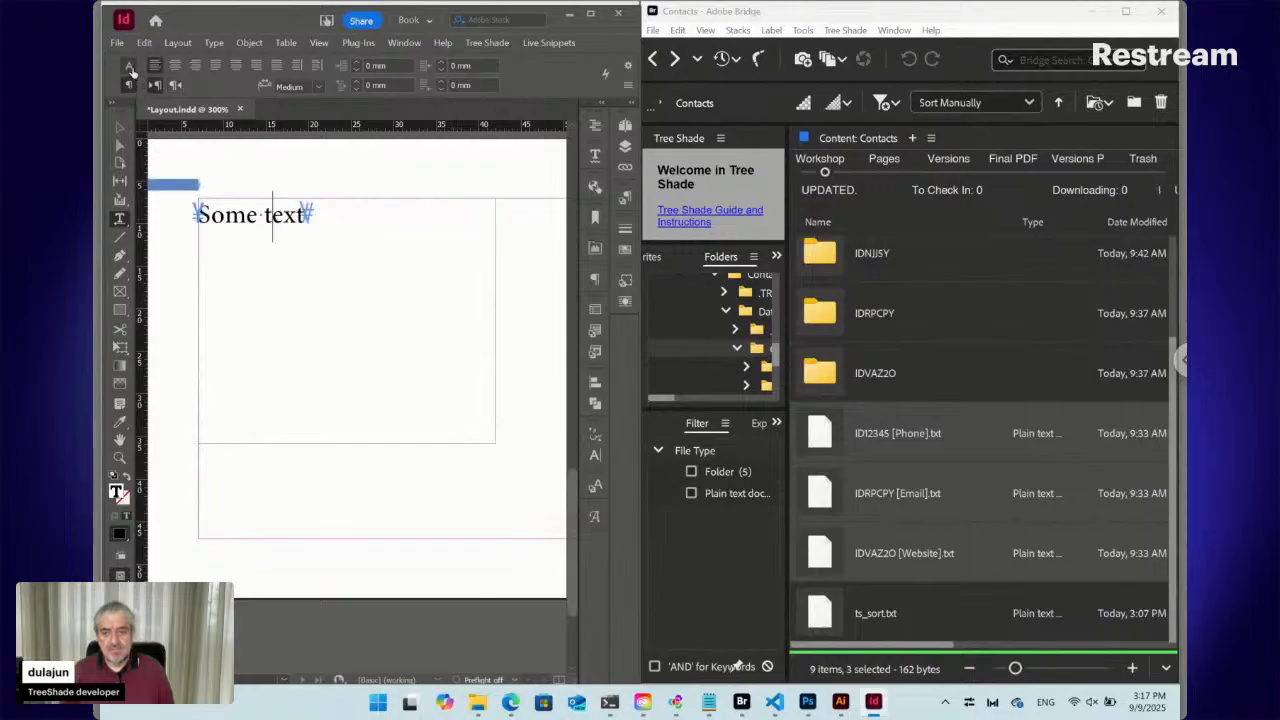
click(129, 67)
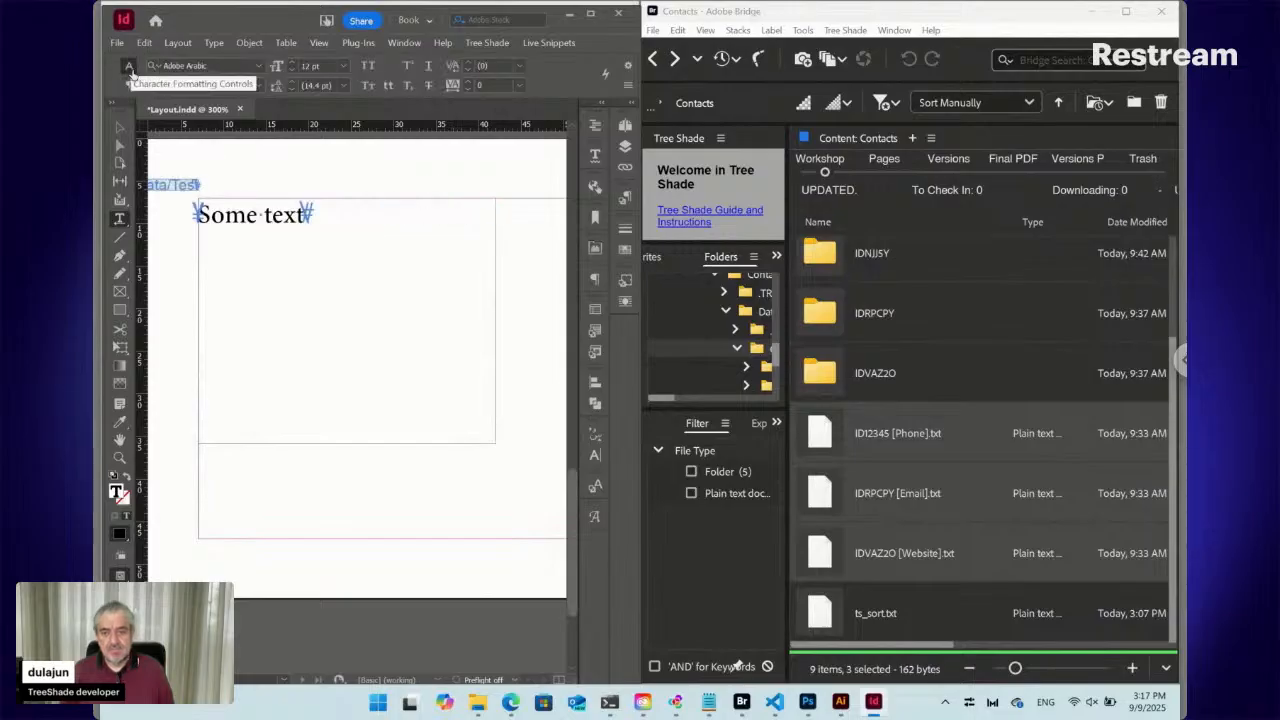
click(257, 86)
click(195, 136)
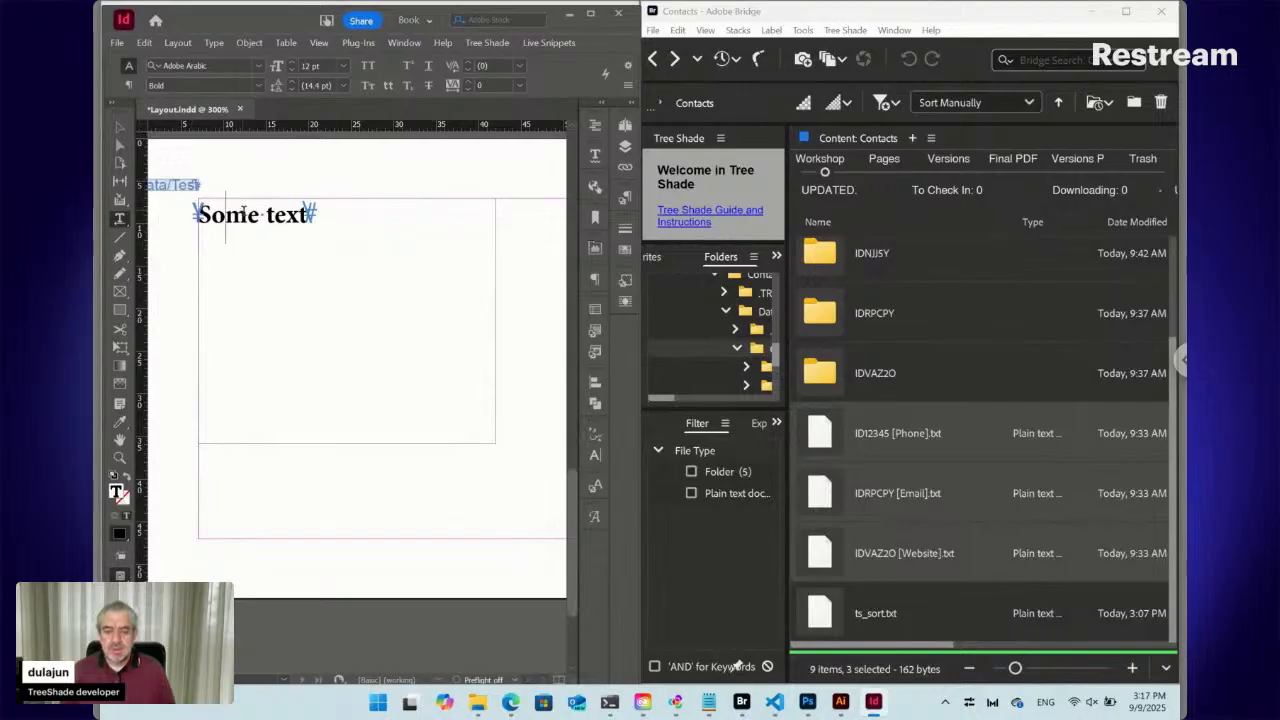
Add two empty paragraphs after Some text
key(End)
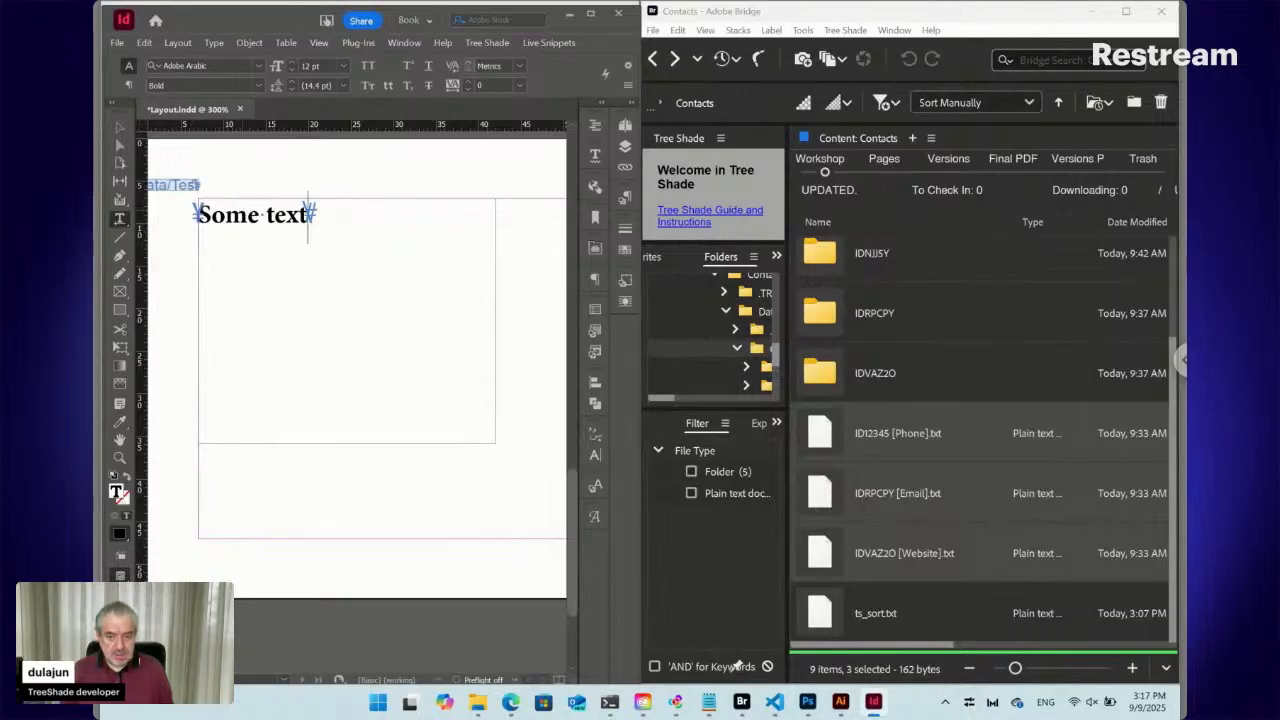
key(Return)
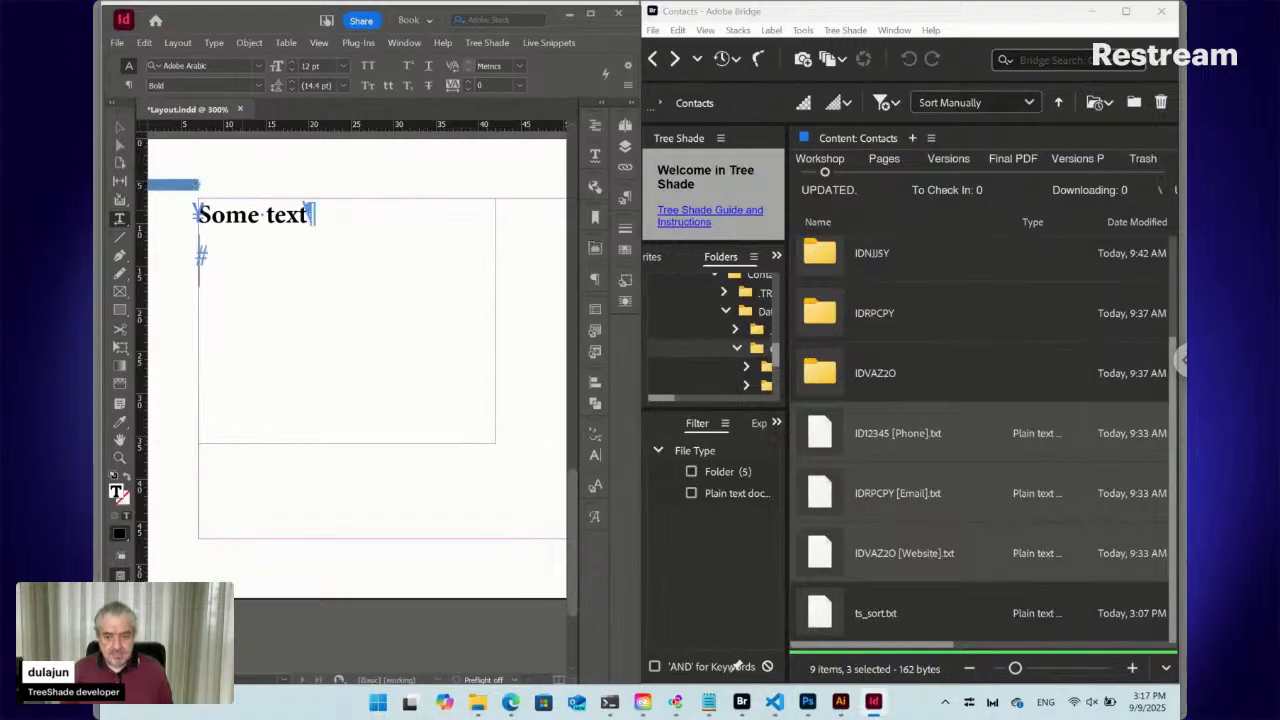
key(Return)
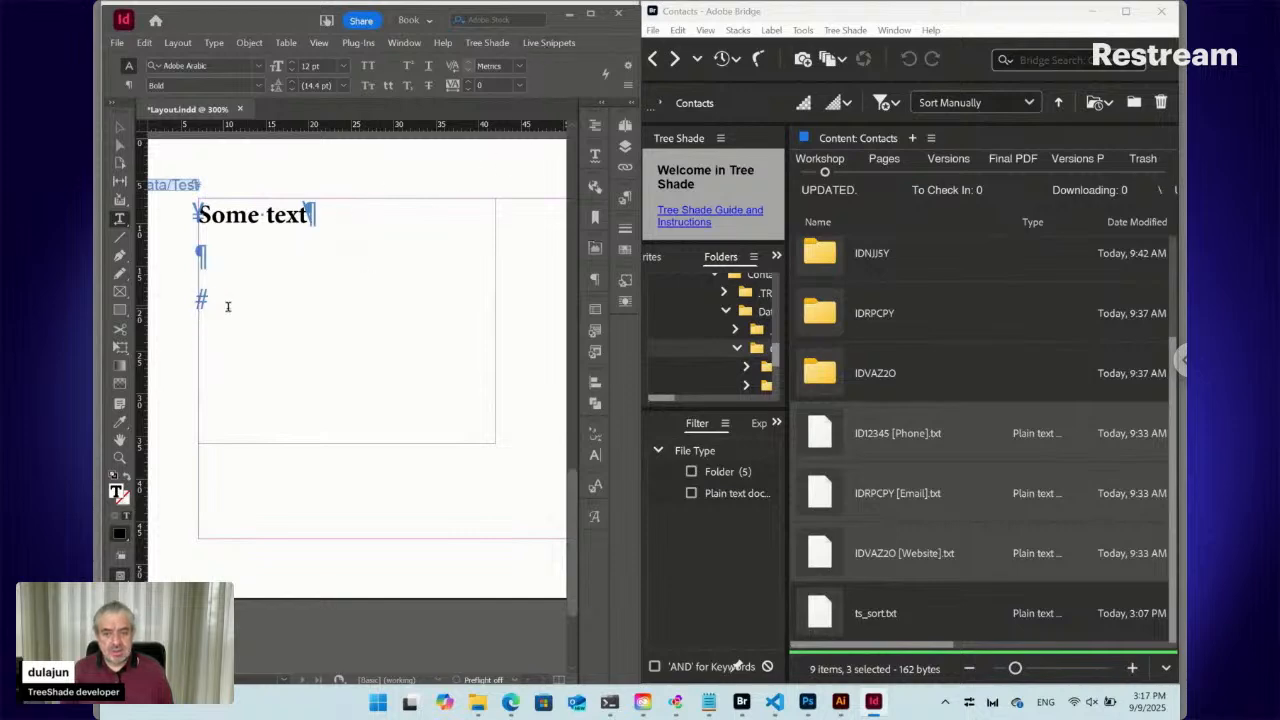
Create a second live snippet, changing the phrase from Data/Test to Data/List
click(548, 44)
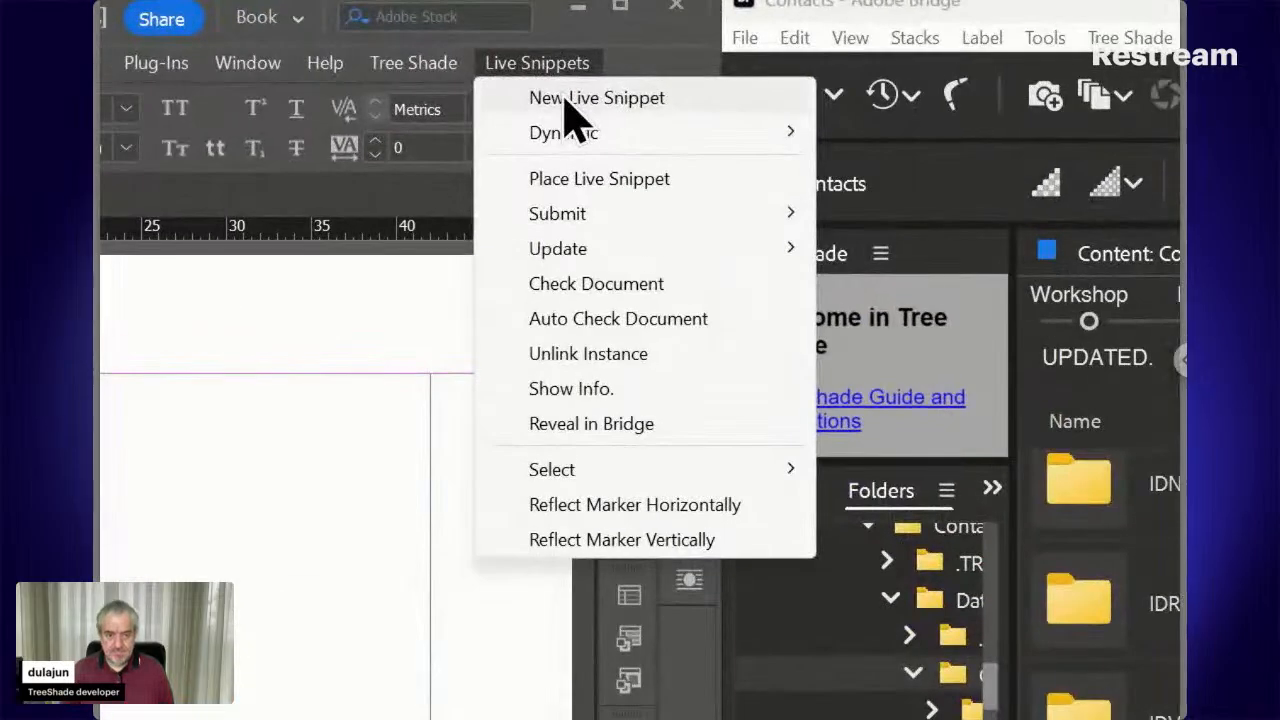
click(566, 100)
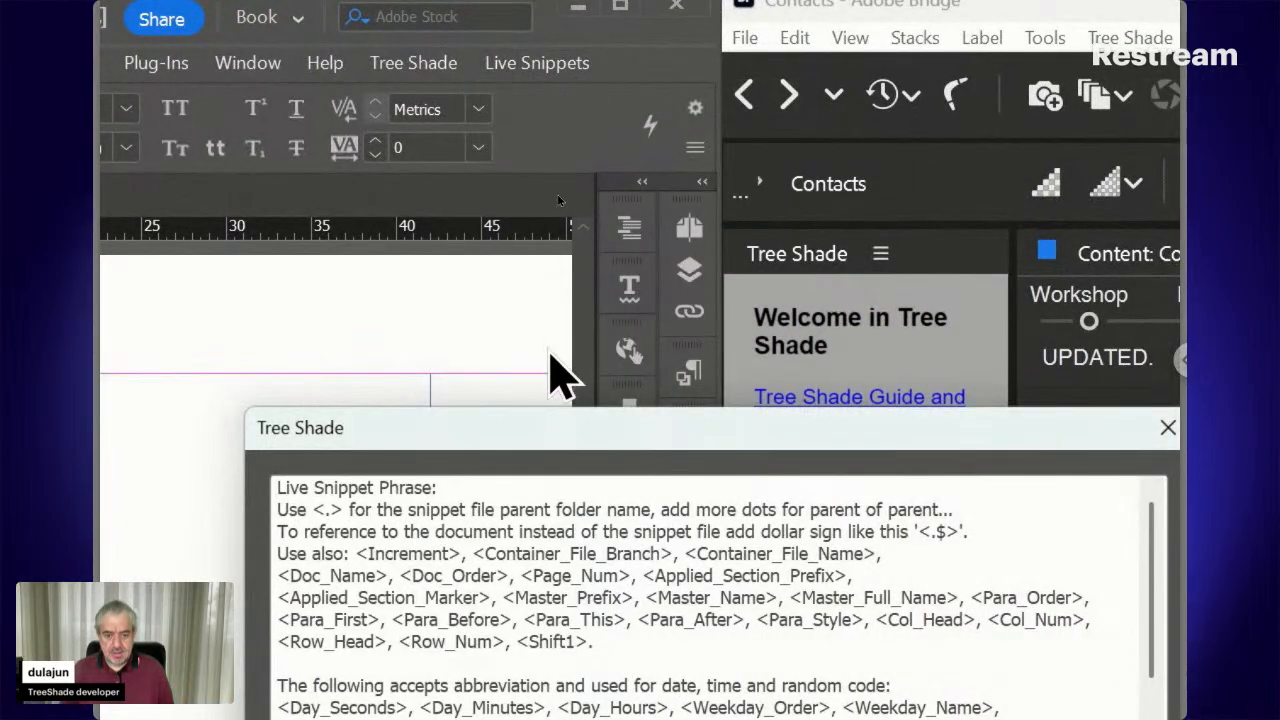
drag(563, 429, 514, 186)
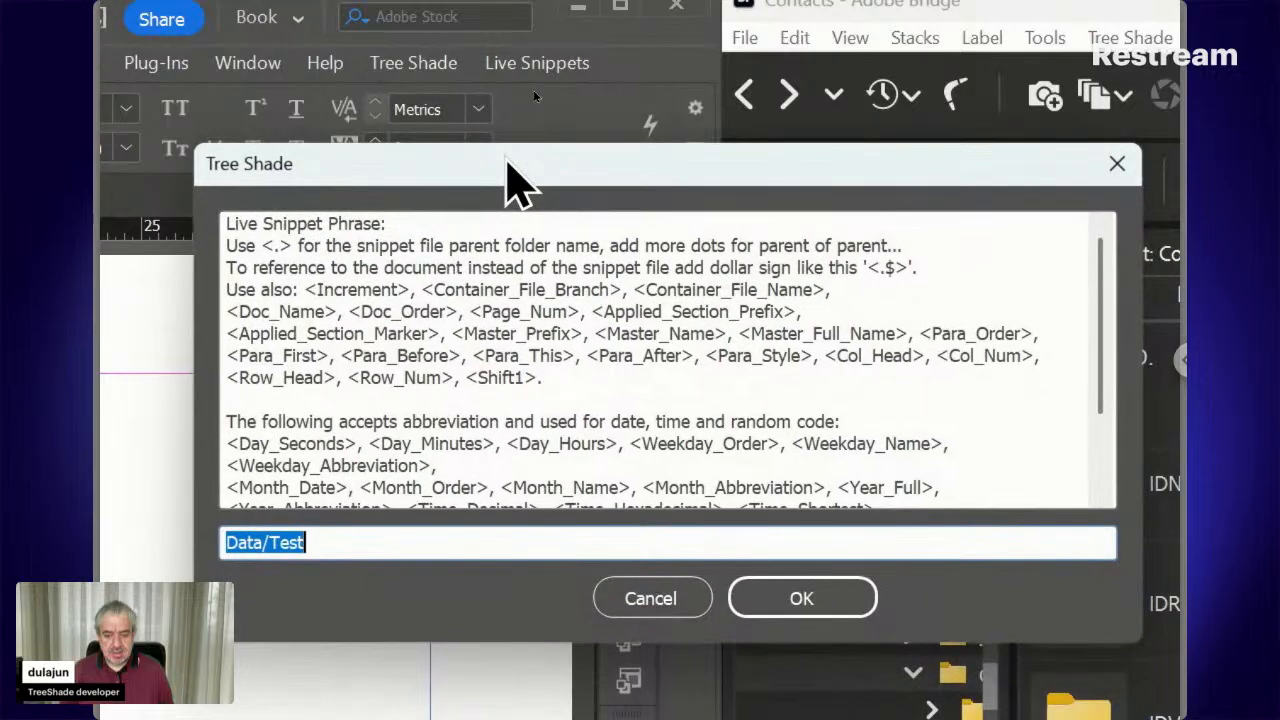
click(288, 542)
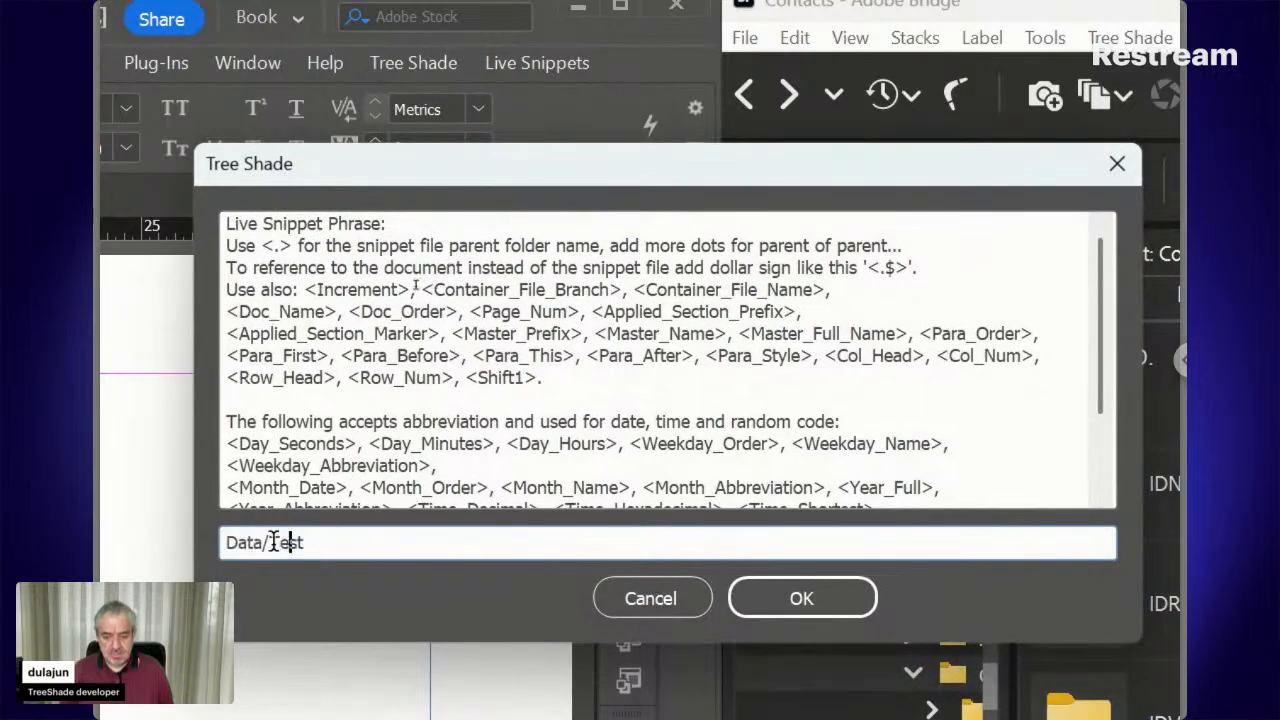
double_click(270, 542)
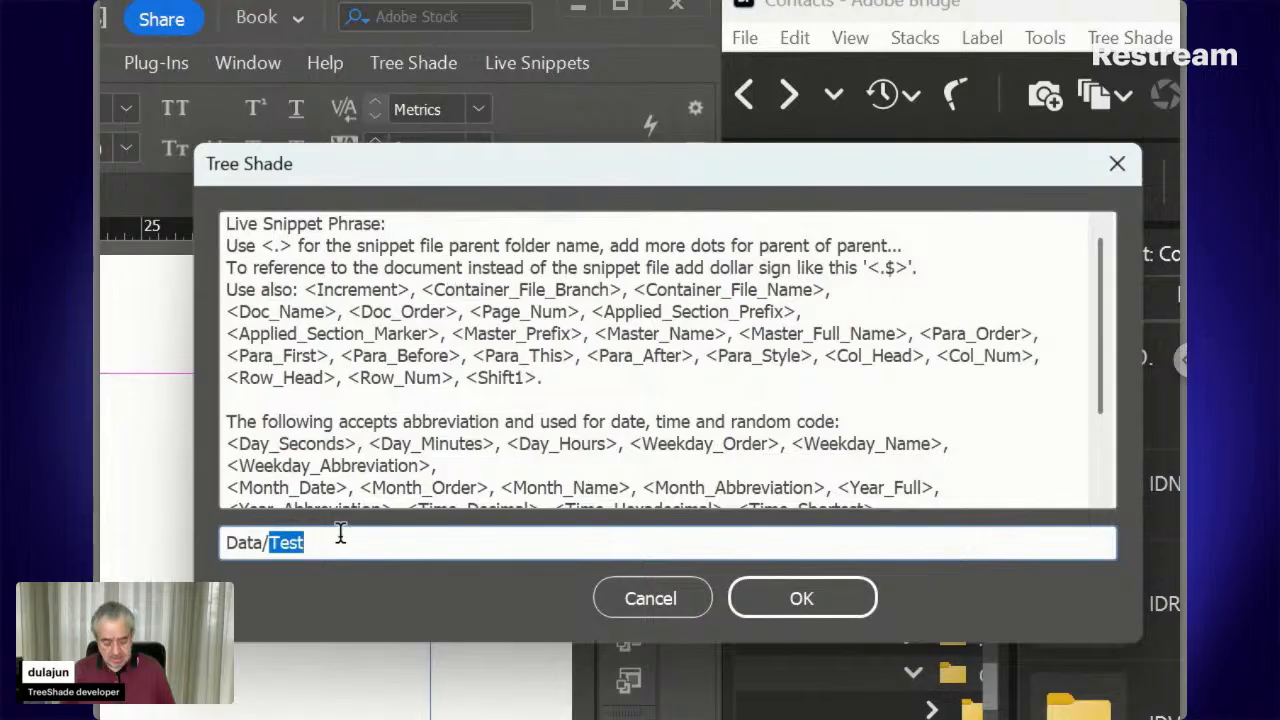
text(List)
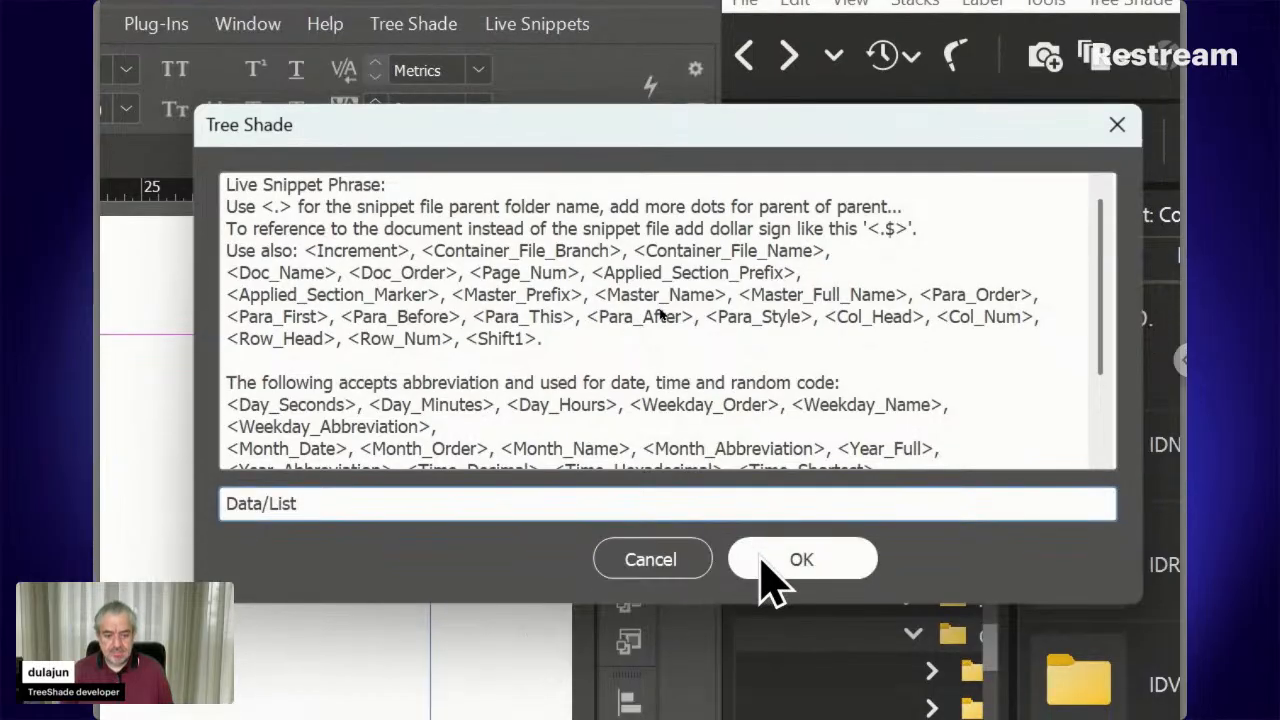
click(770, 575)
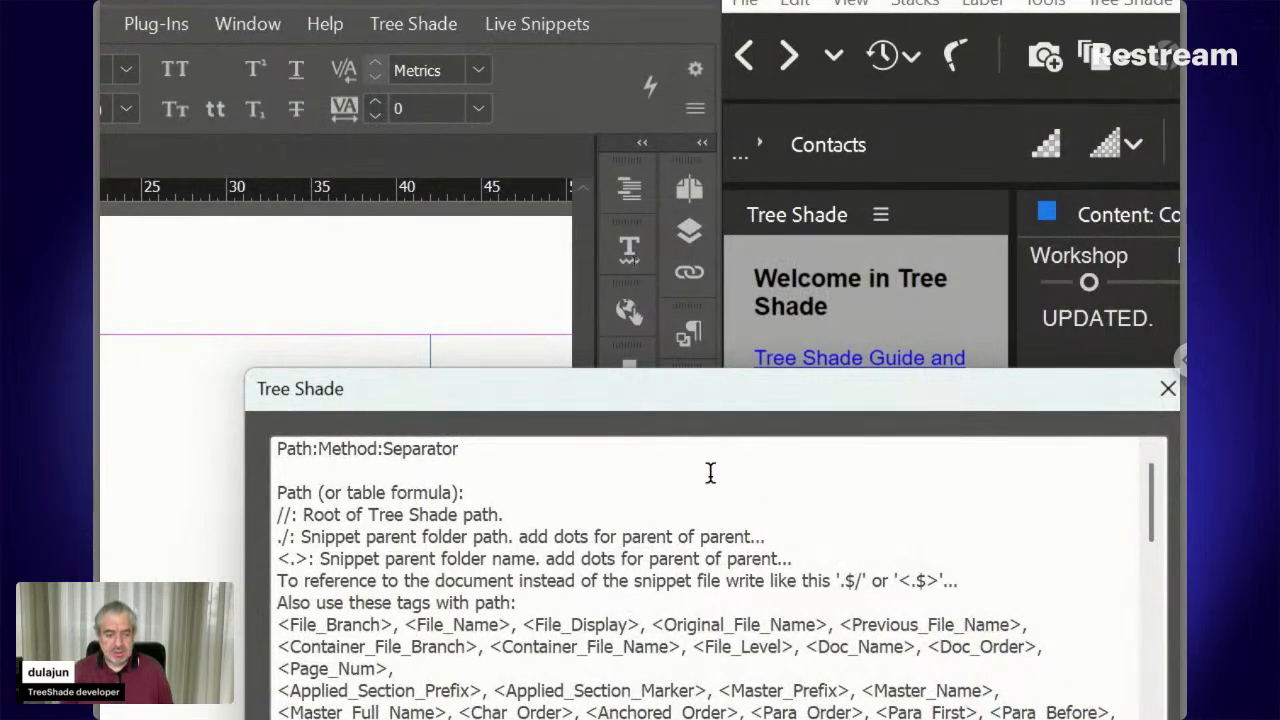
Set the Data/List snippet's path to <fn>, adapted from the help's File_Name tag
drag(697, 393, 625, 197)
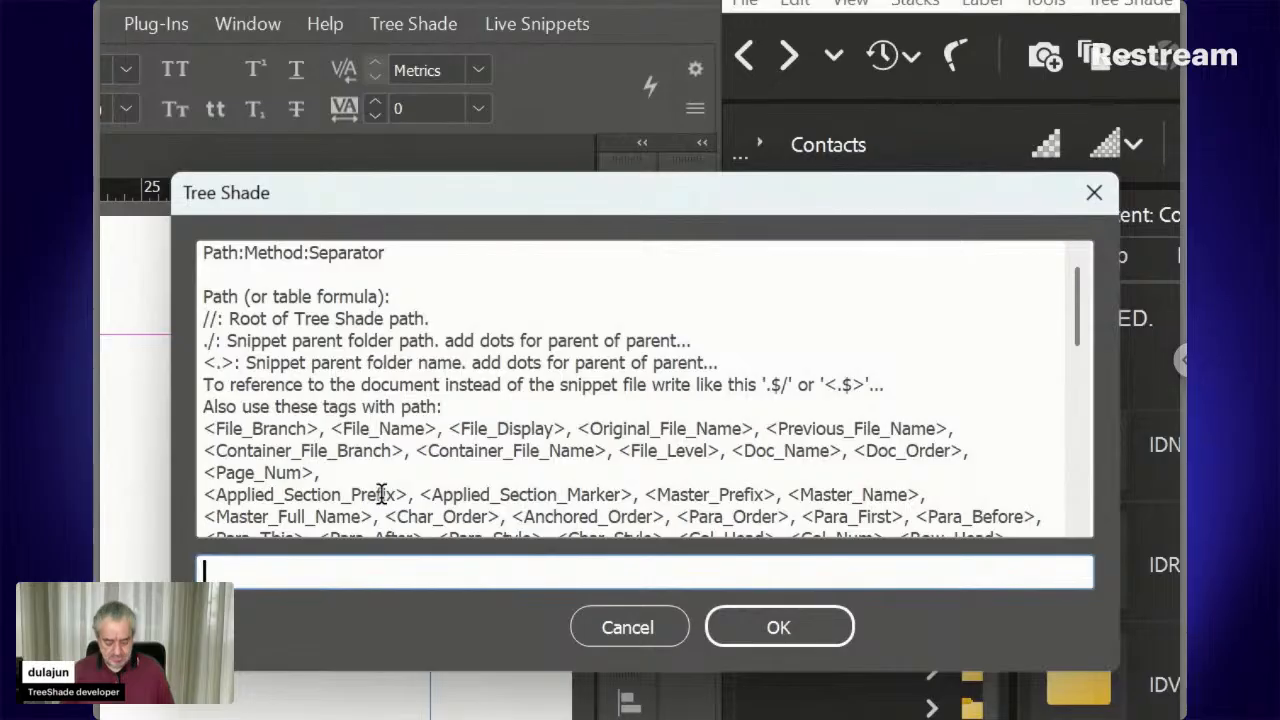
text(<)
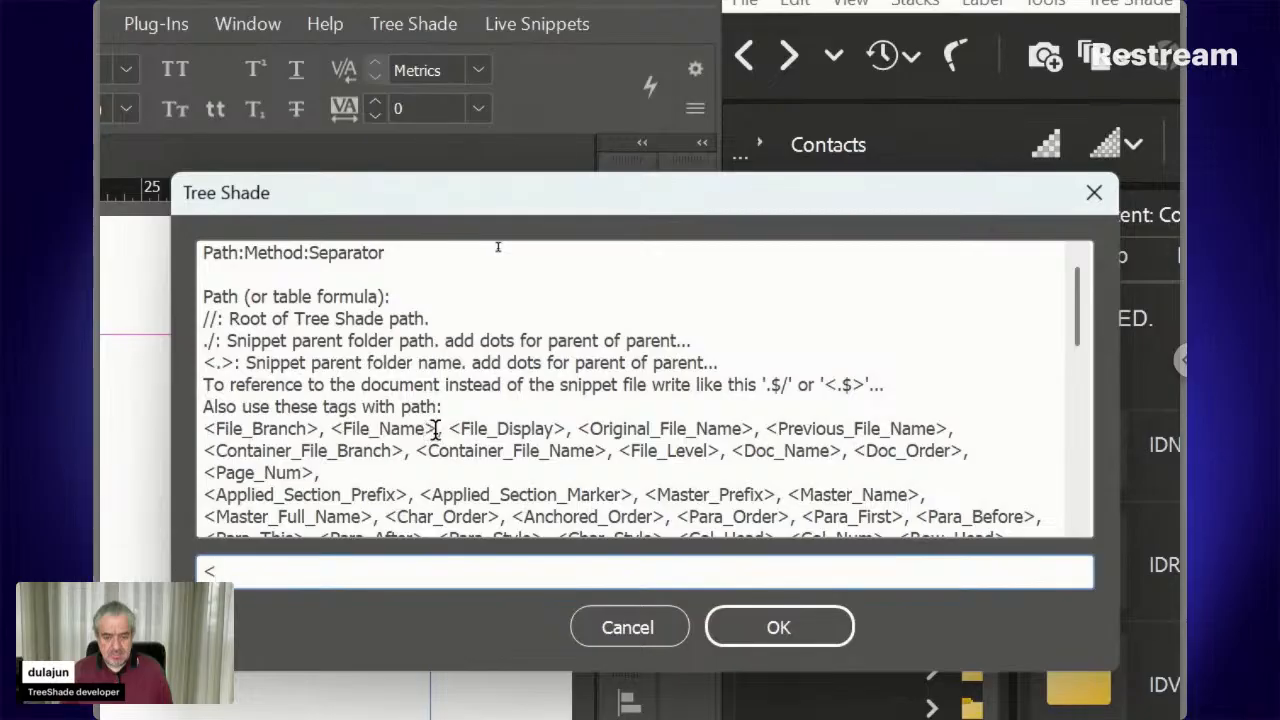
drag(437, 430, 333, 430)
key(ctrl+c)
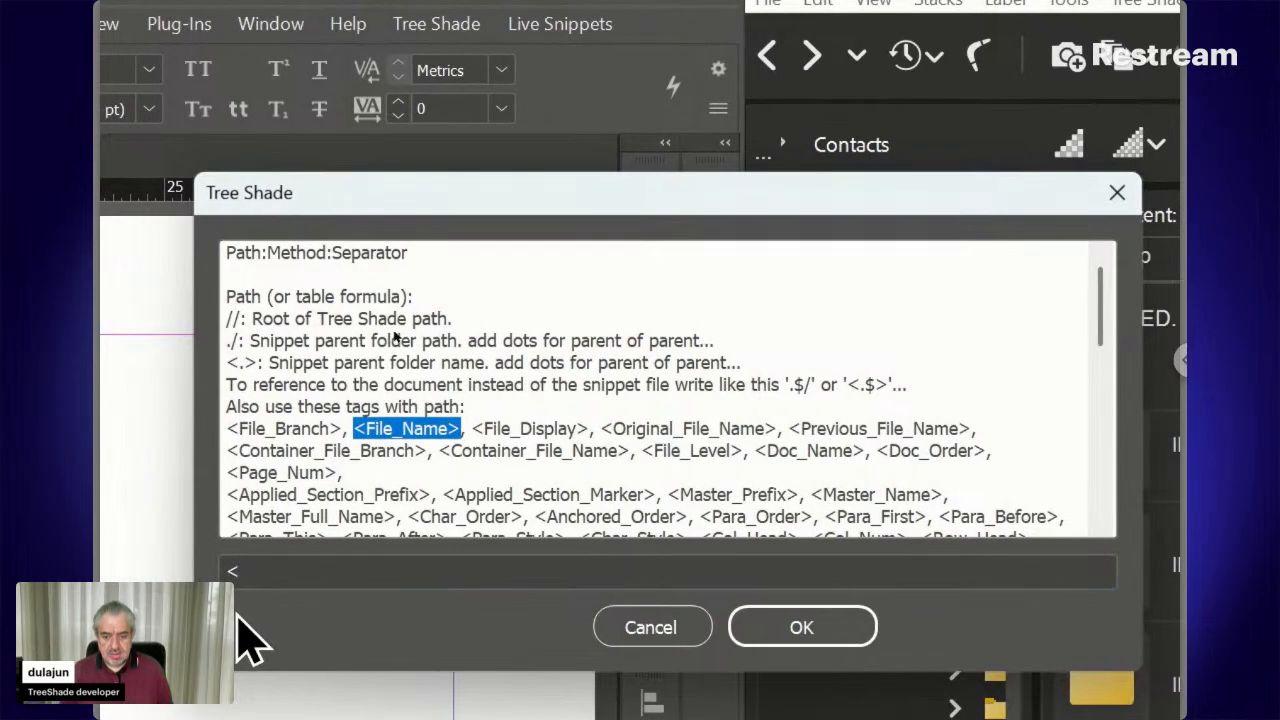
click(234, 570)
drag(256, 571, 191, 569)
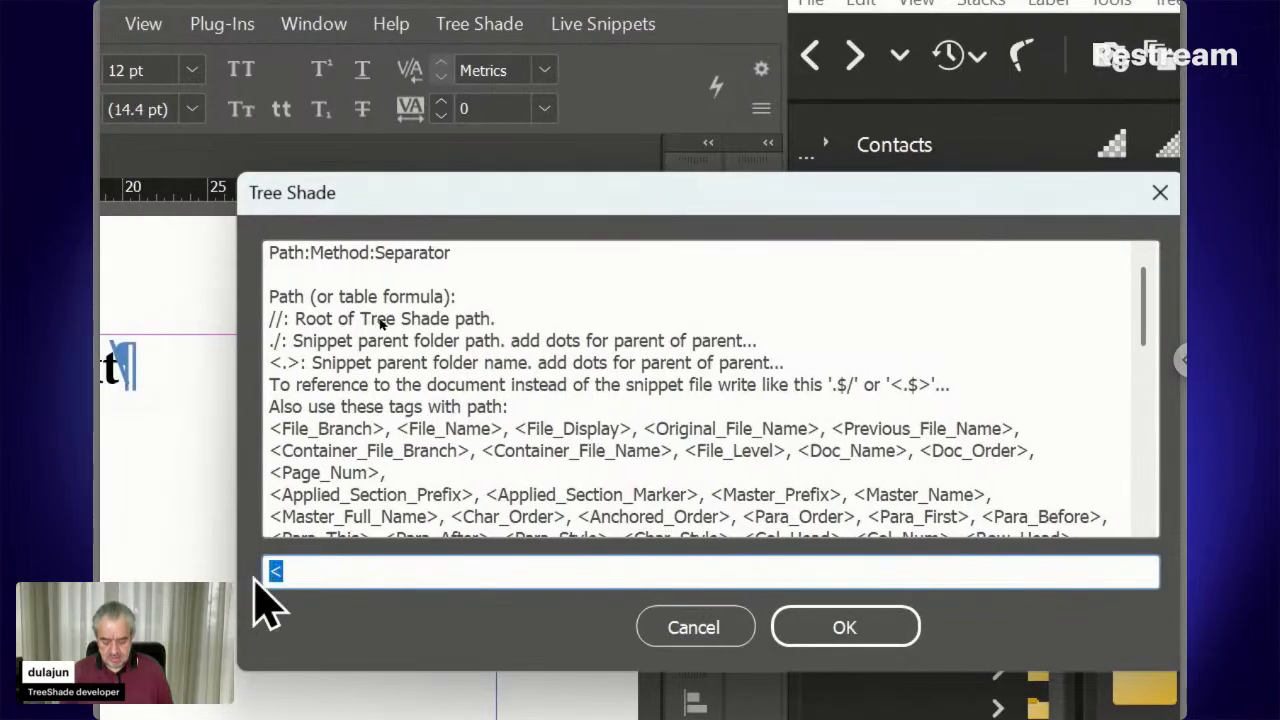
key(ctrl+v)
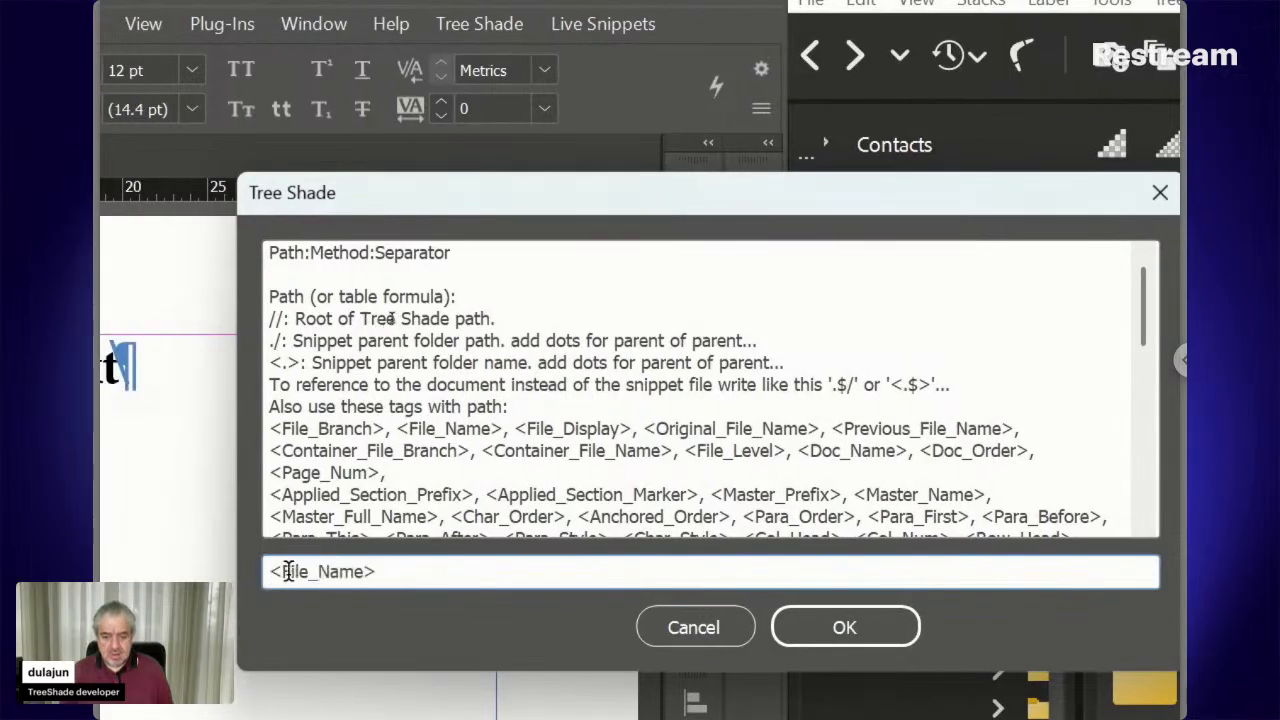
drag(283, 571, 368, 571)
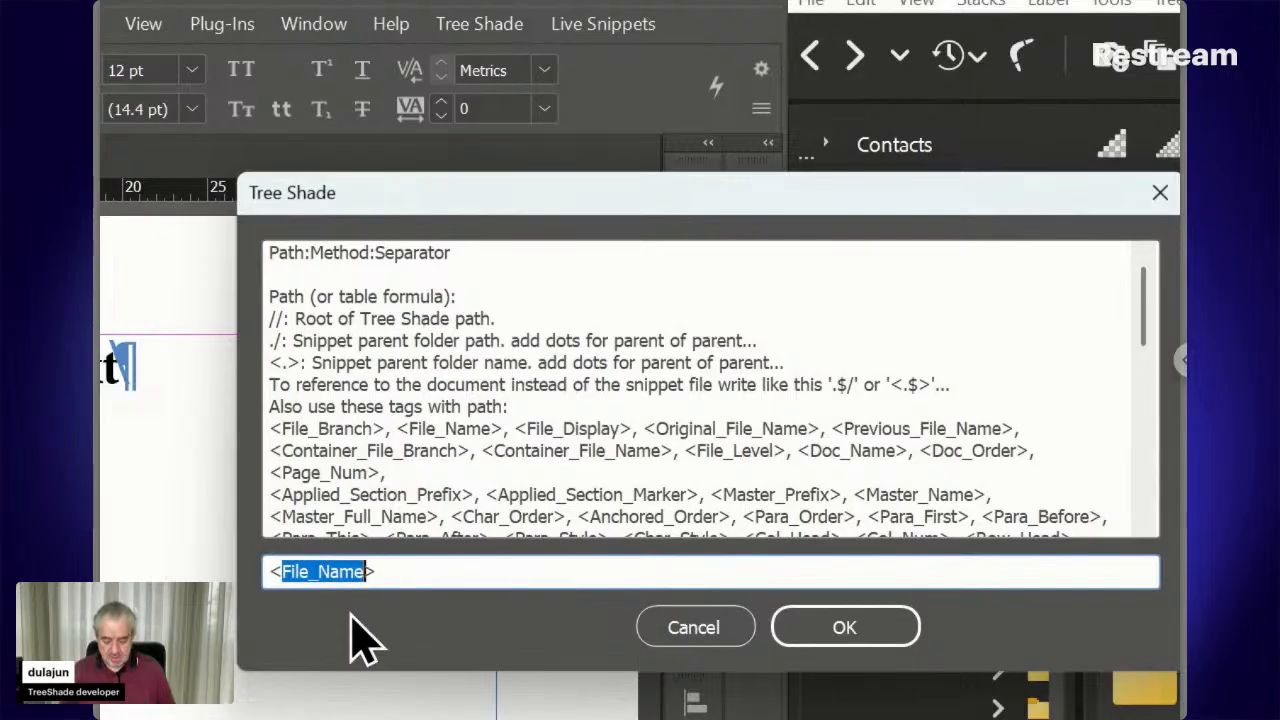
text(fn>)
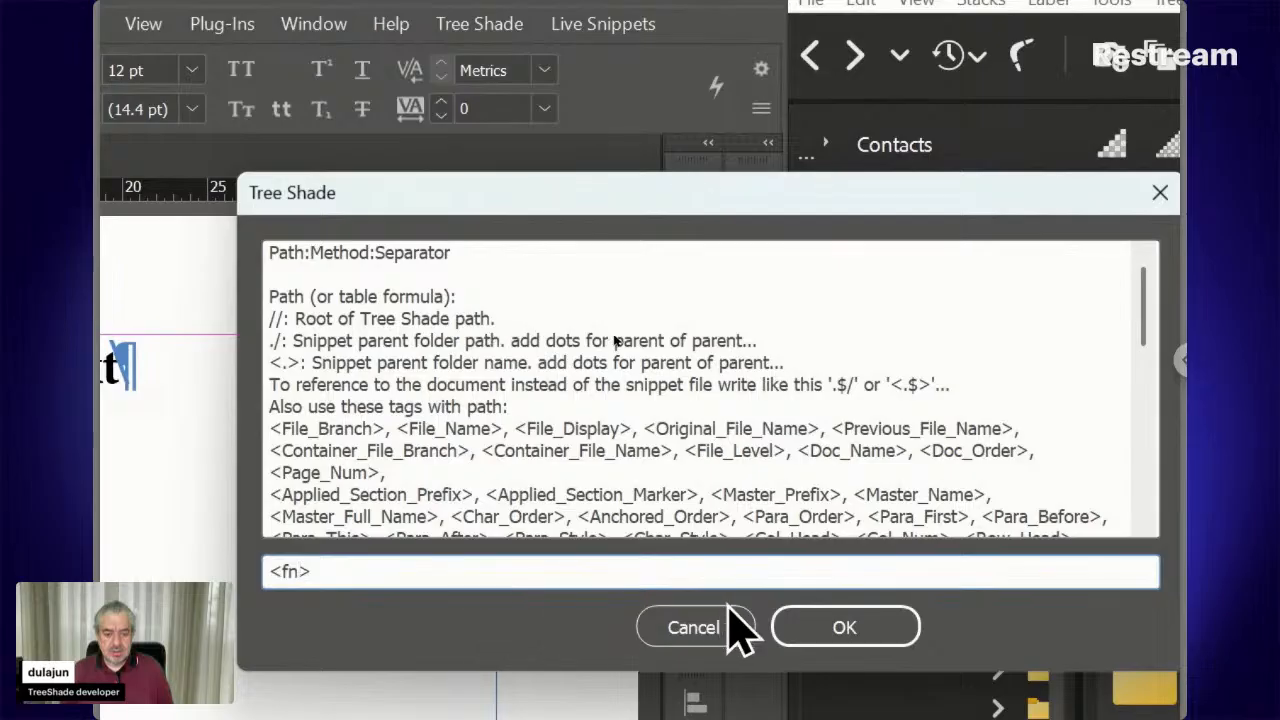
click(812, 628)
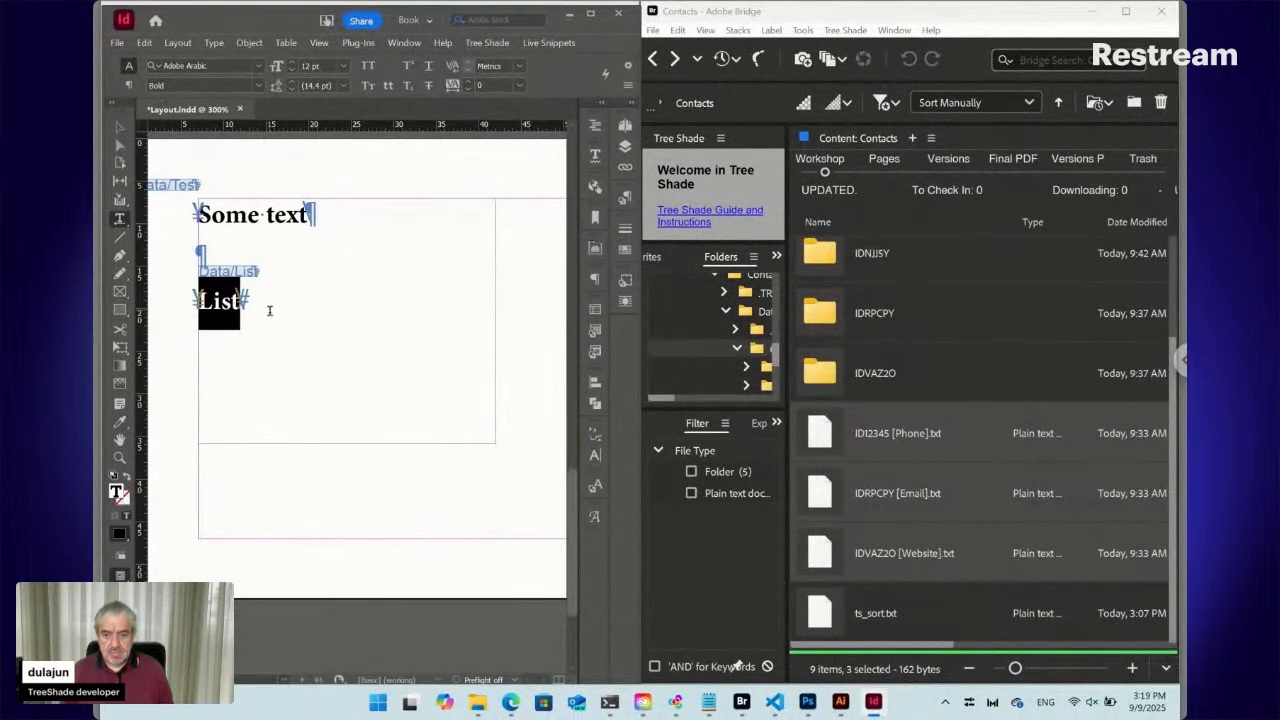
With the cursor inside List, bring up the Live Snippets Dynamic submenu
click(222, 305)
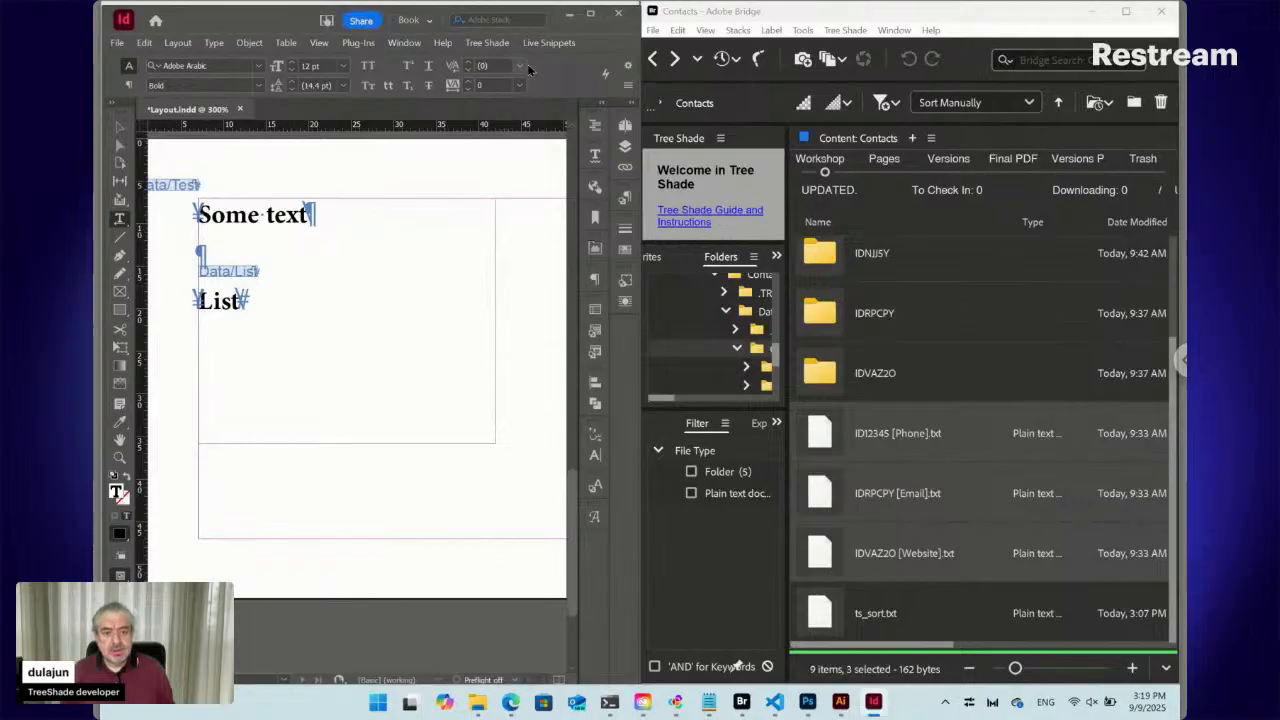
click(548, 42)
mouse_move(566, 80)
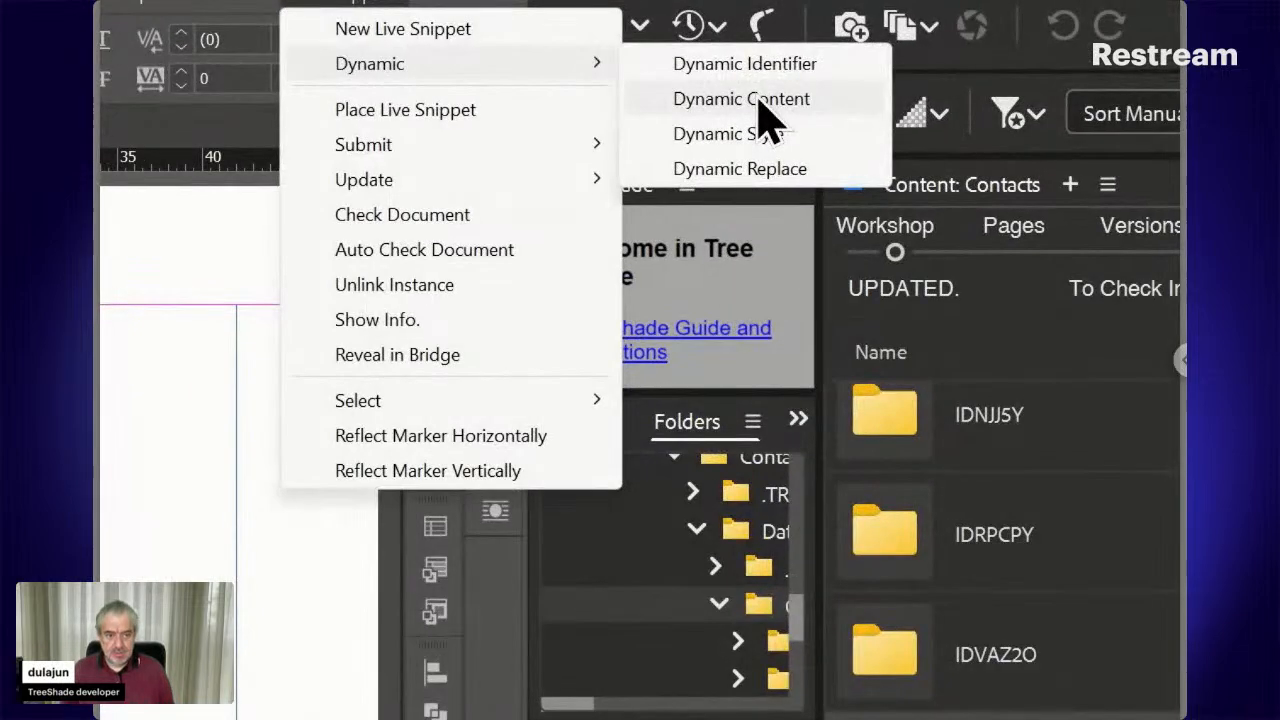
Change the List snippet's tag from <fn> to <dn> so it displays Layout
click(758, 101)
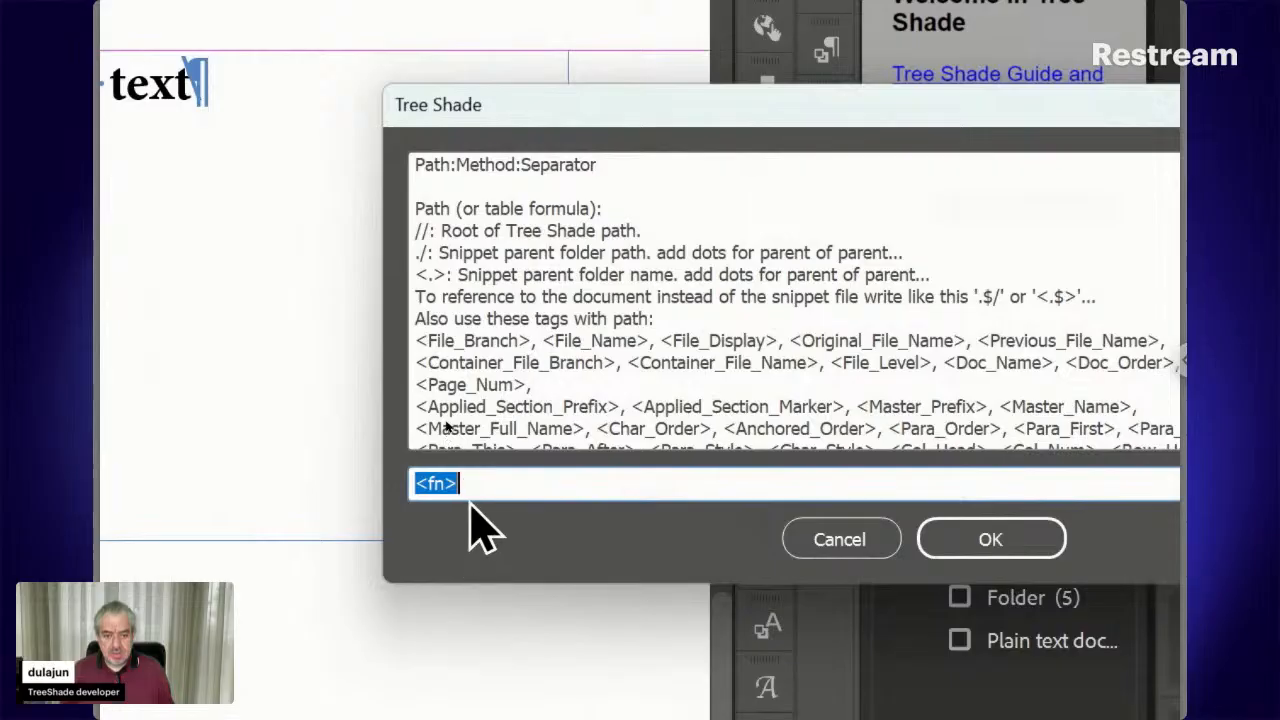
click(466, 485)
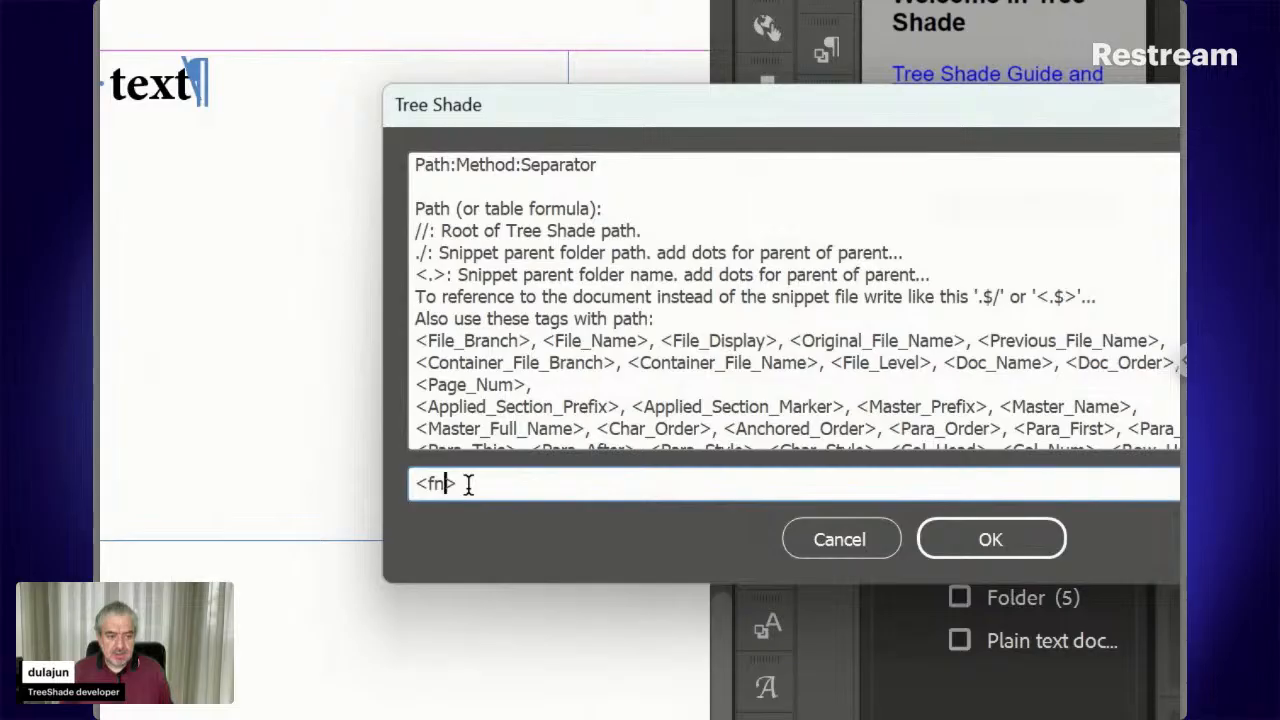
key(Left)
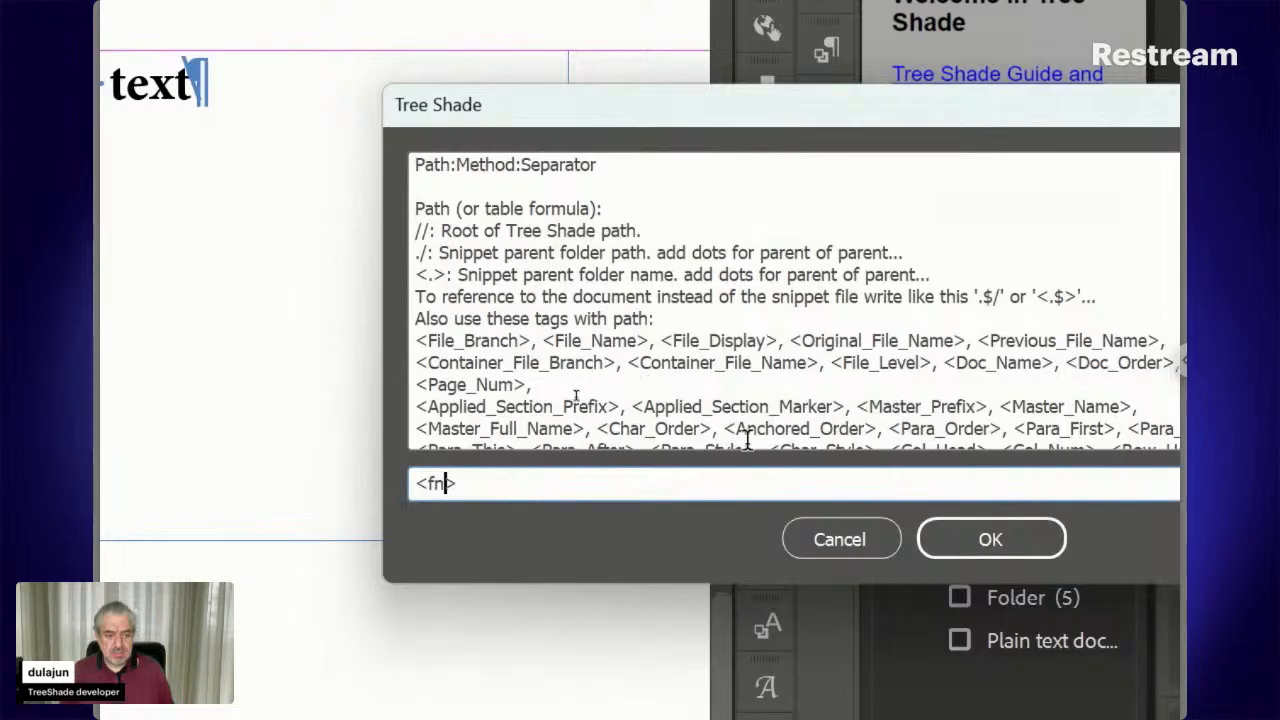
key(Left)
key(shift+Left)
text(d)
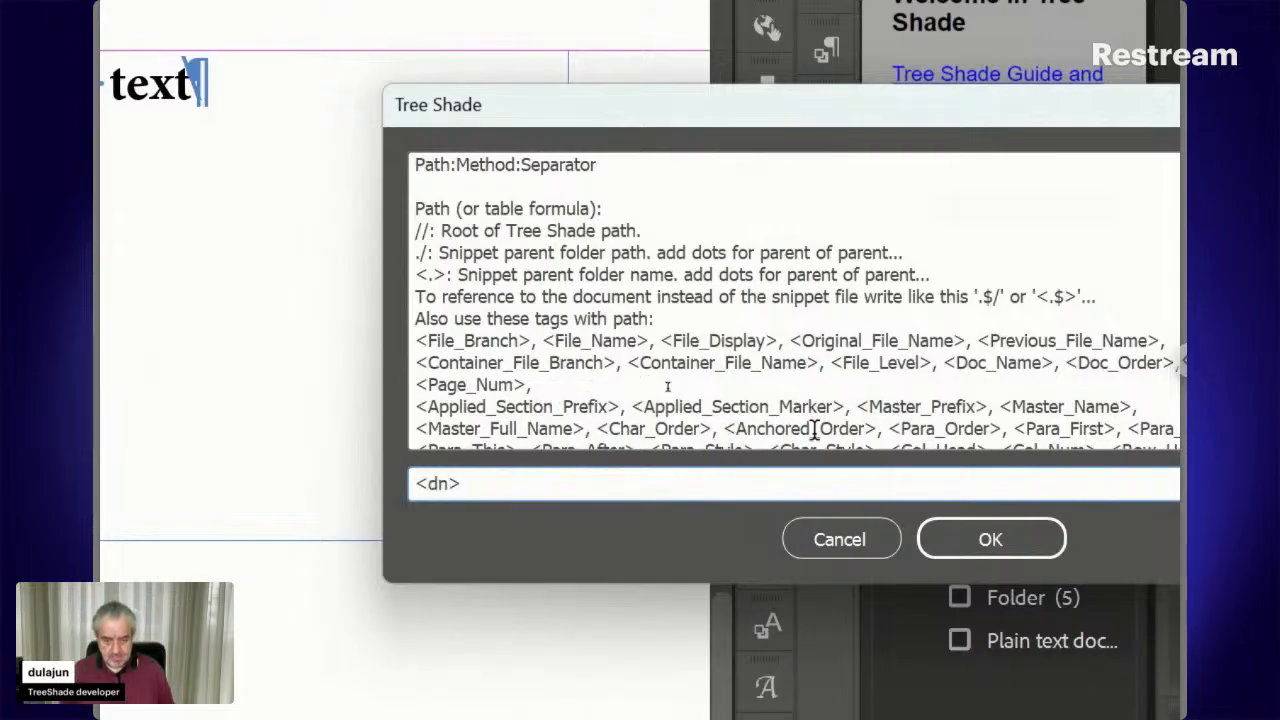
click(1015, 537)
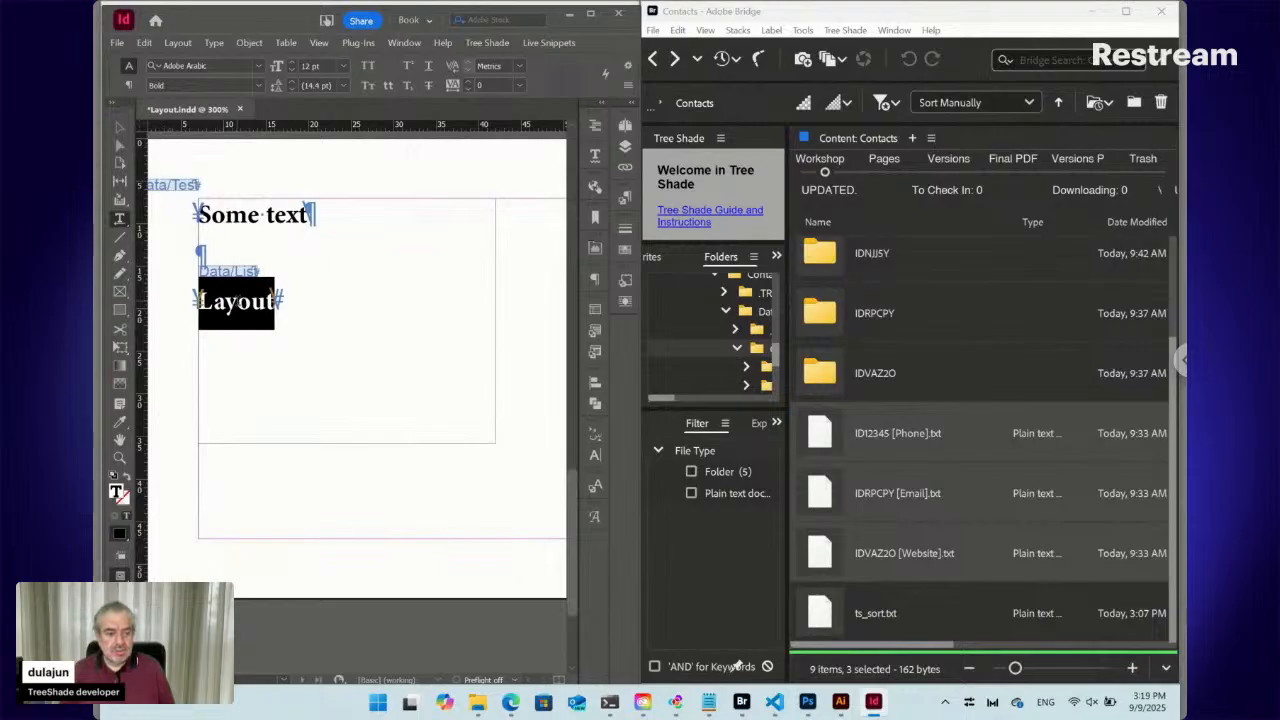
Navigate back in Bridge to the Data folder and select List.txt
click(238, 301)
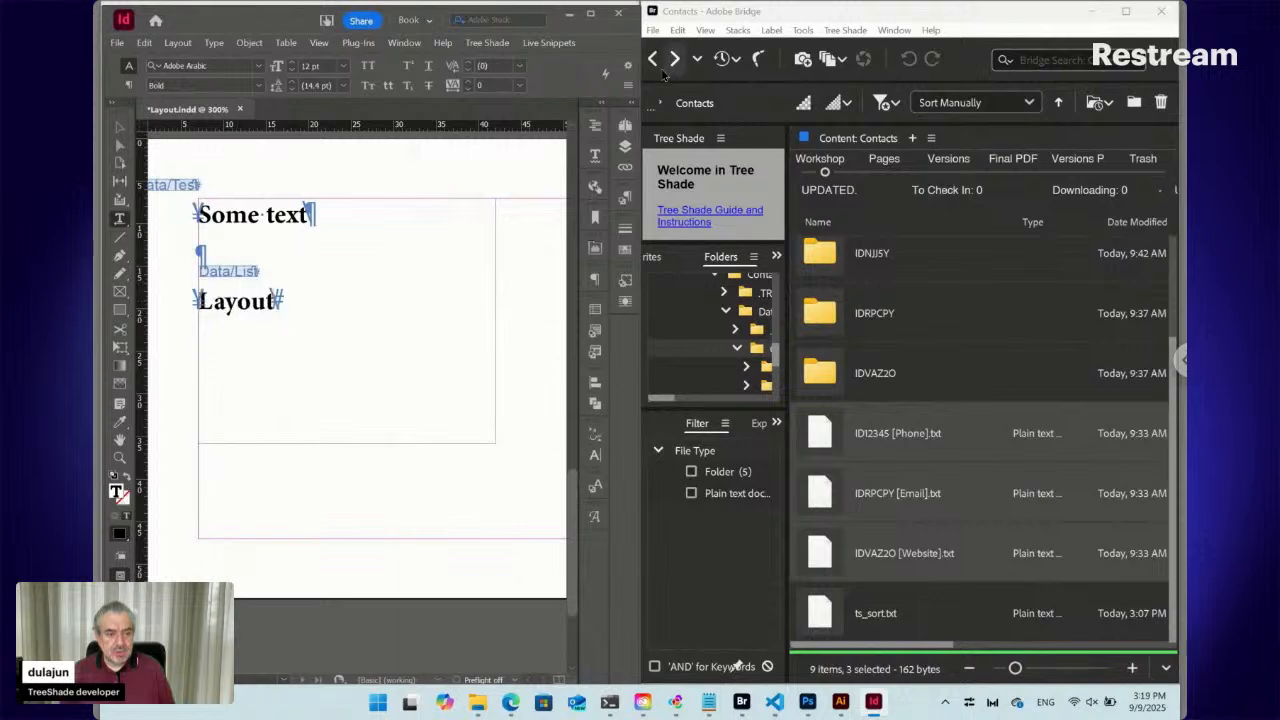
click(653, 59)
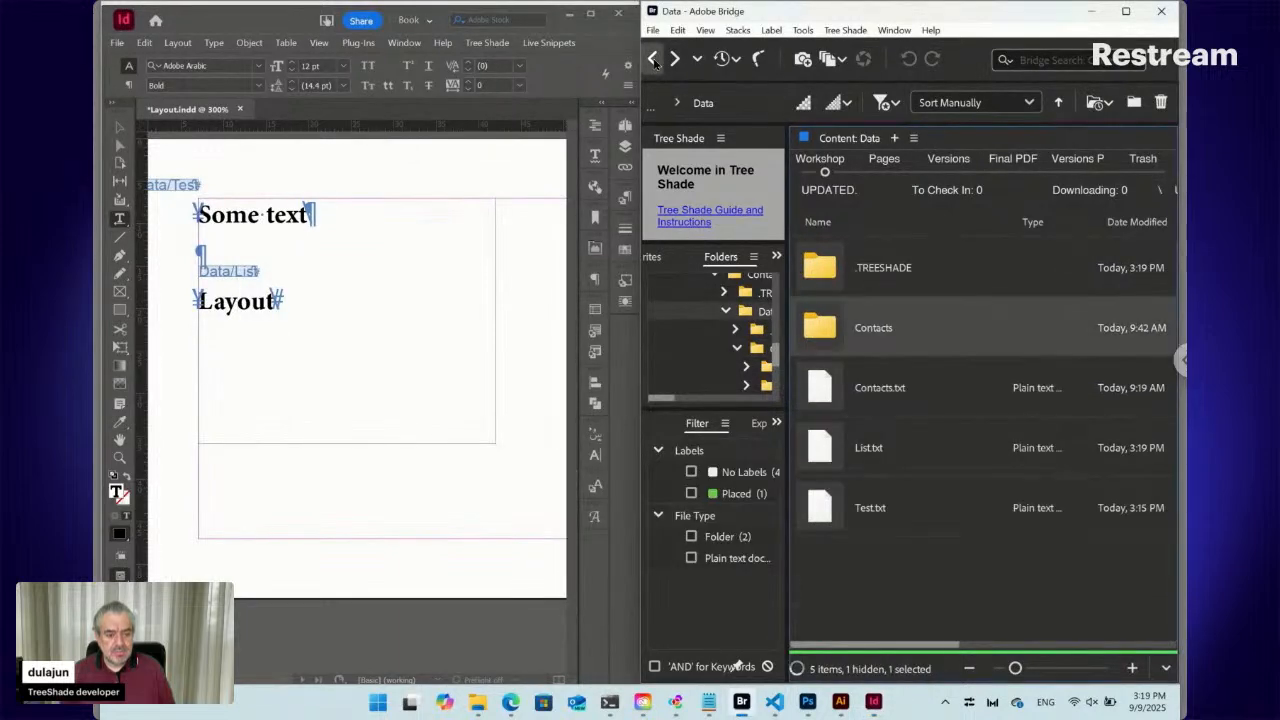
click(653, 59)
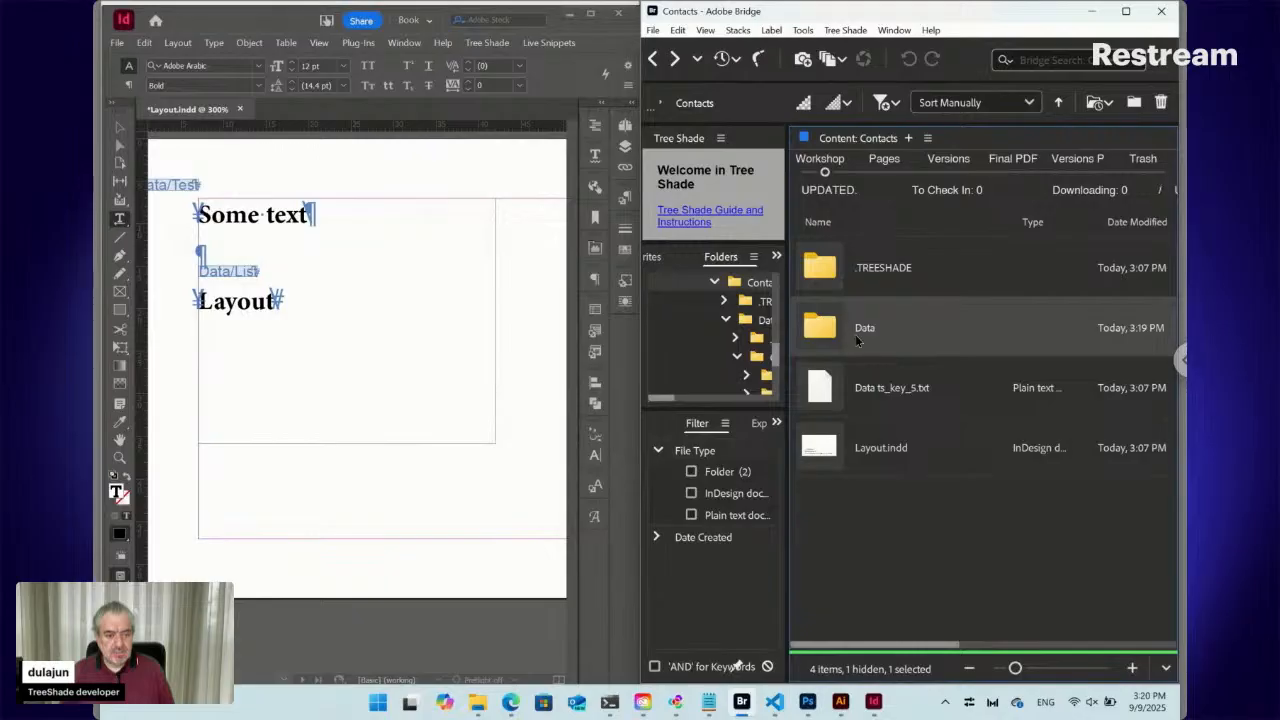
double_click(826, 331)
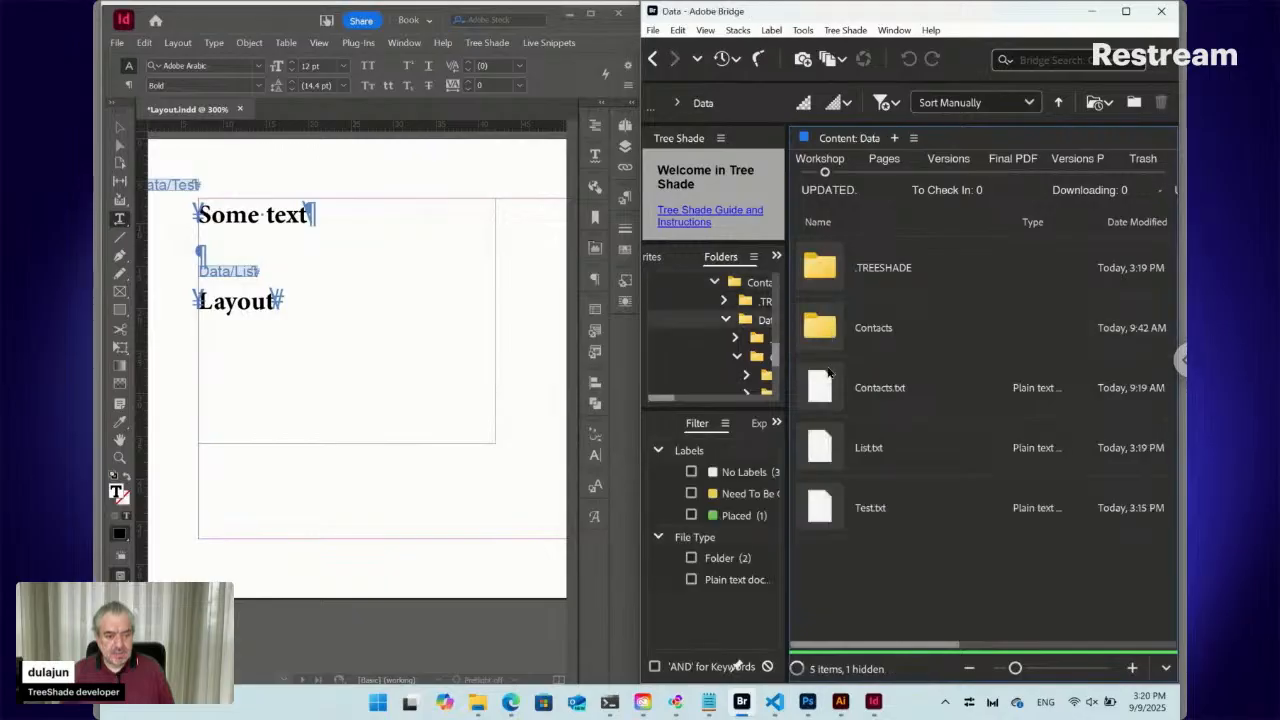
click(848, 459)
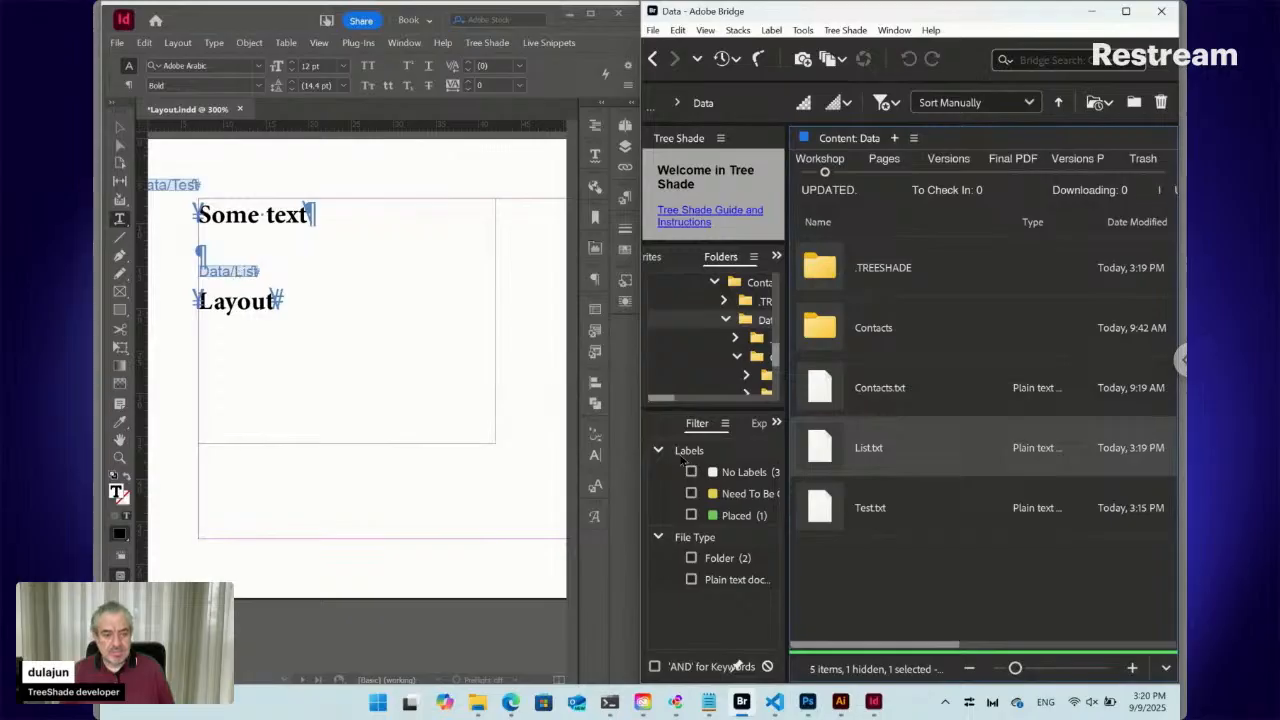
Rewrite List.txt's Tree Shade path as ::./<dn>/*:Place:\r and confirm
double_click(826, 452)
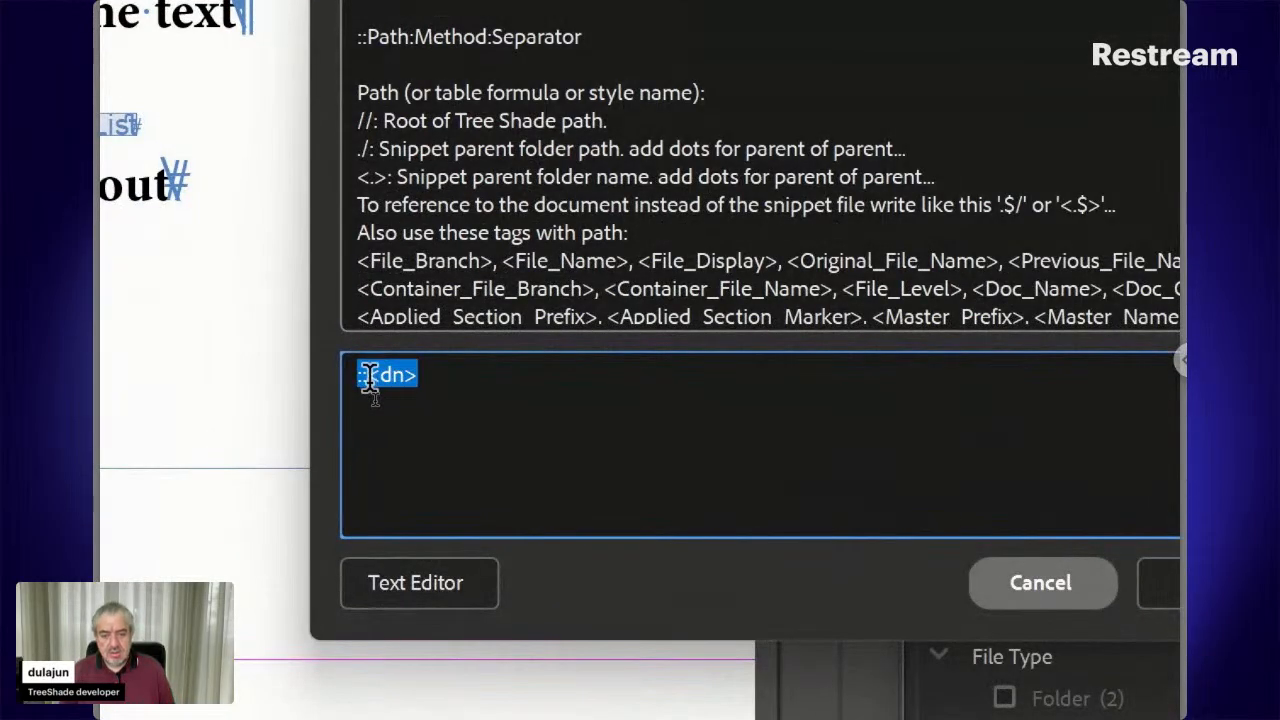
click(369, 375)
drag(357, 375, 368, 376)
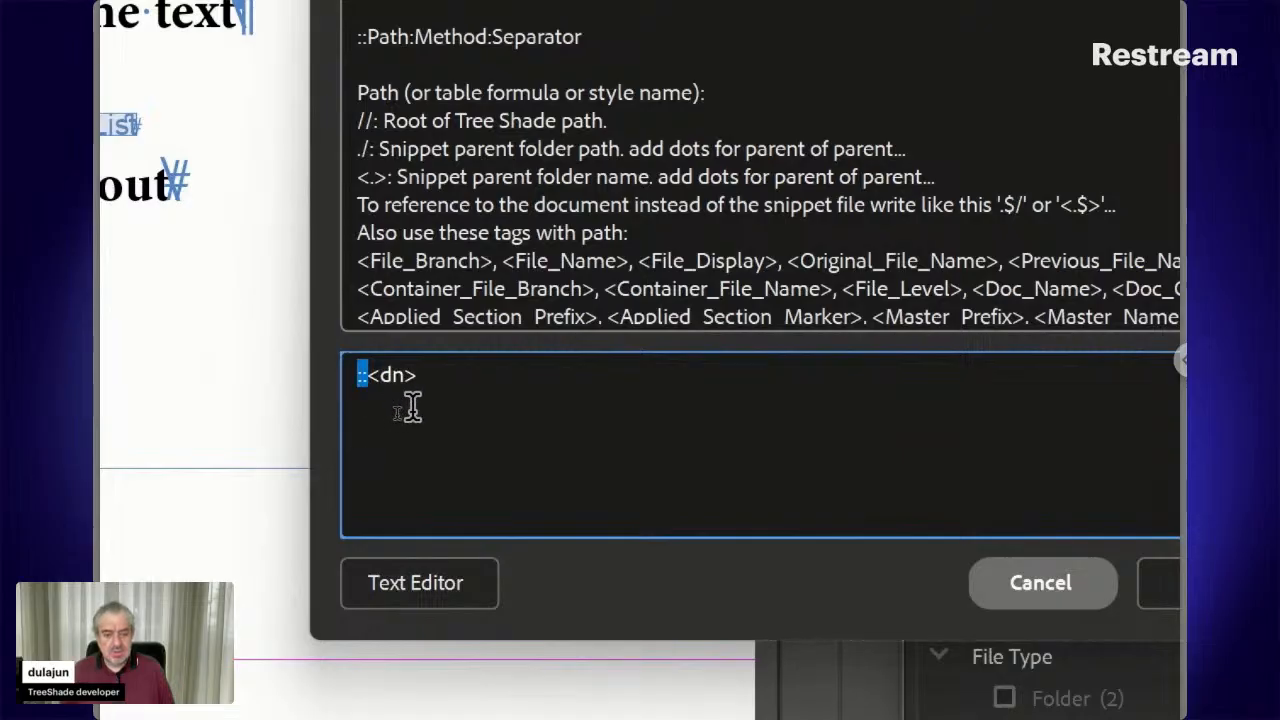
drag(417, 375, 372, 375)
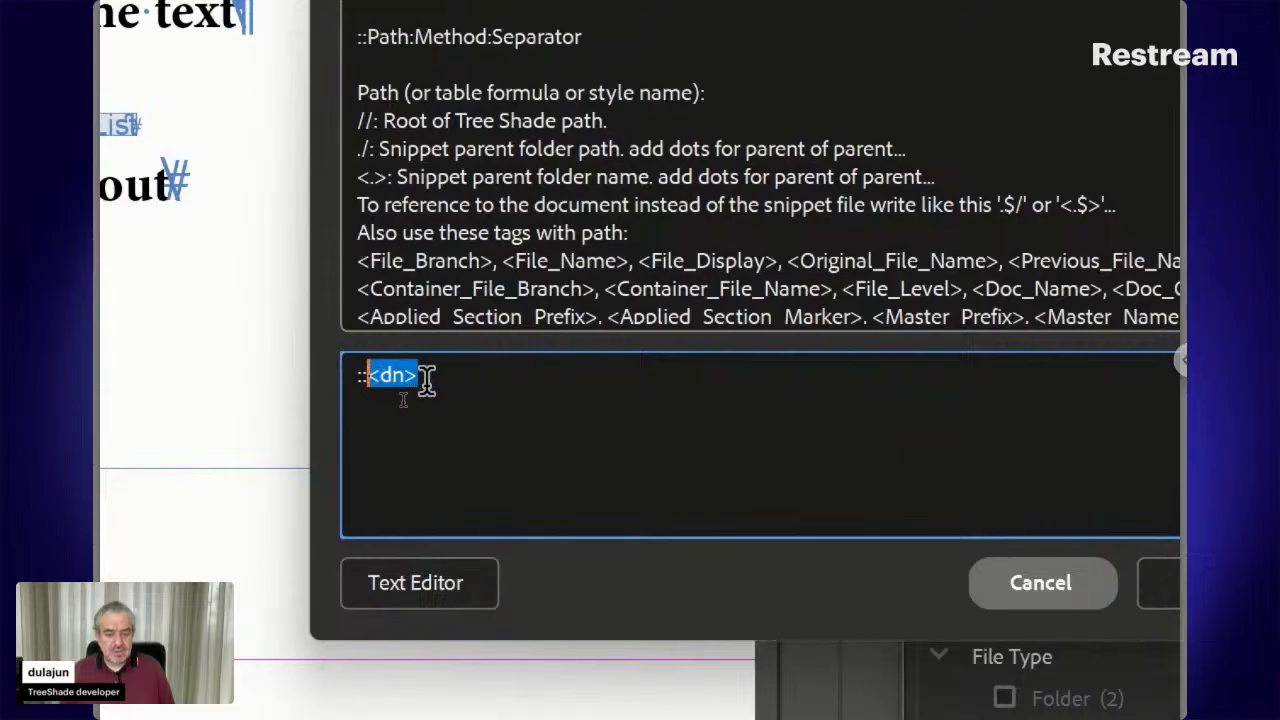
click(421, 378)
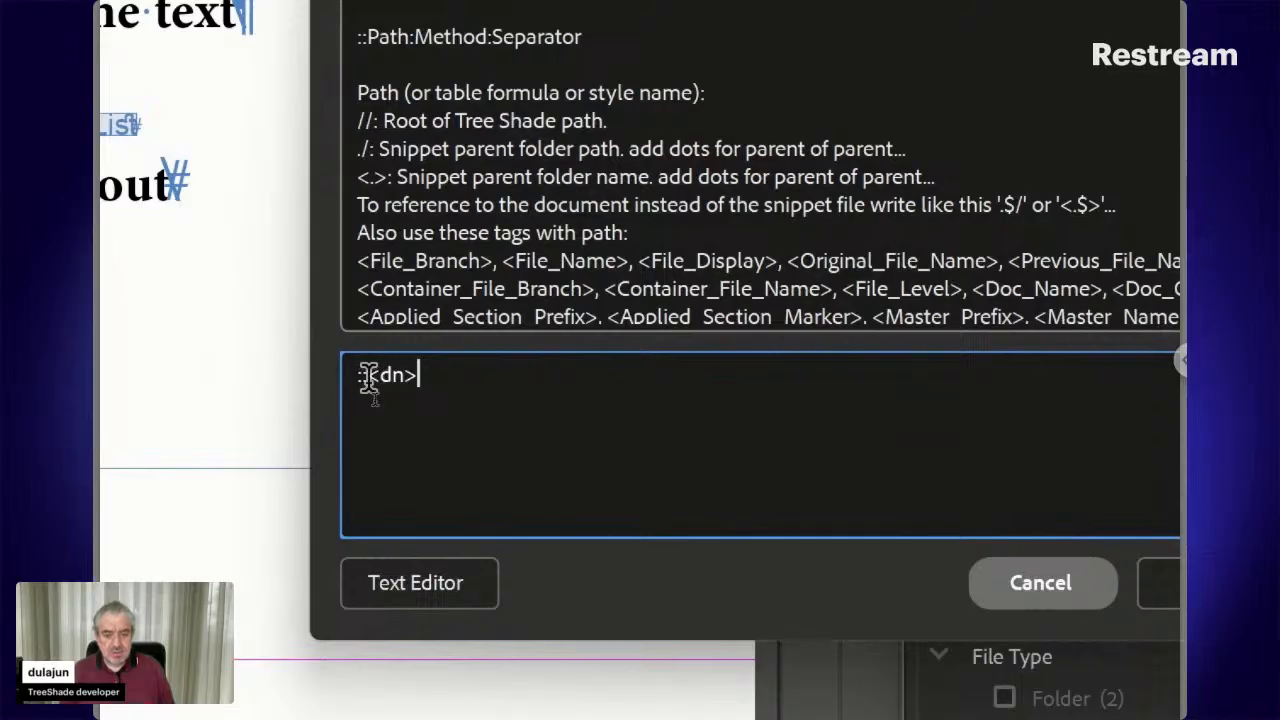
text(./)
key(Left)
key(Left)
key(Right)
key(Right)
key(Right)
key(Right)
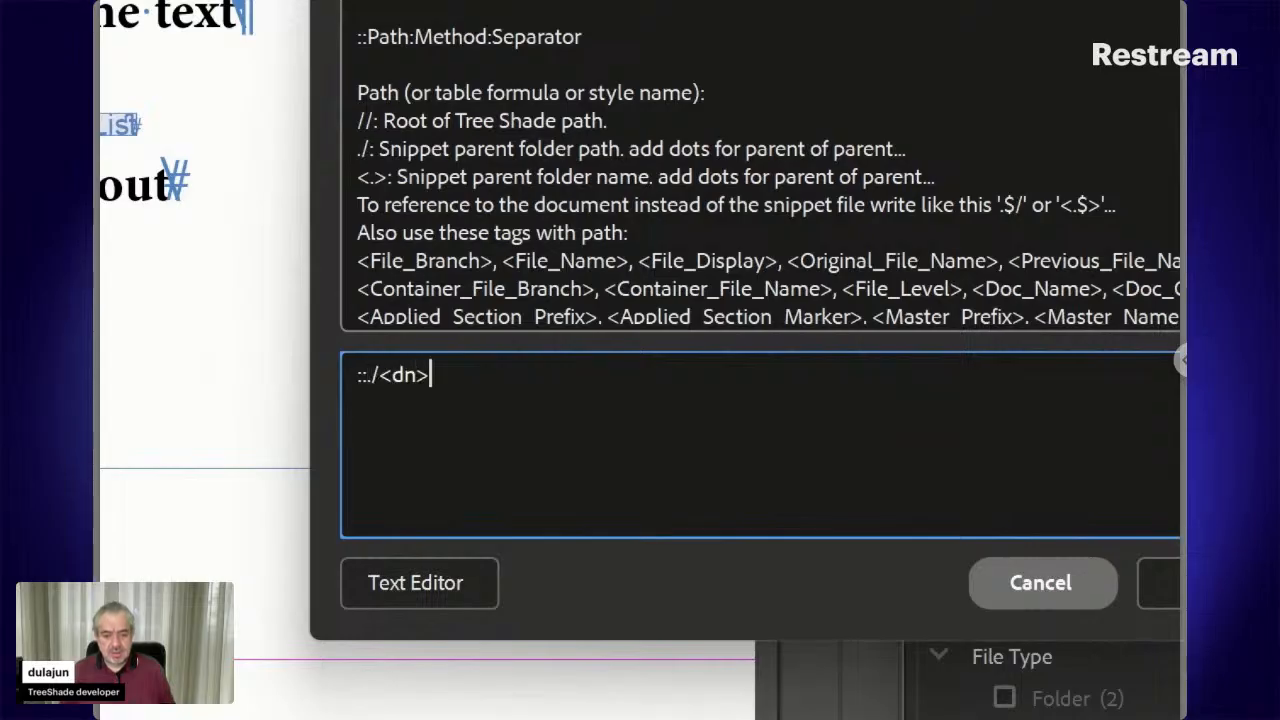
text(/)
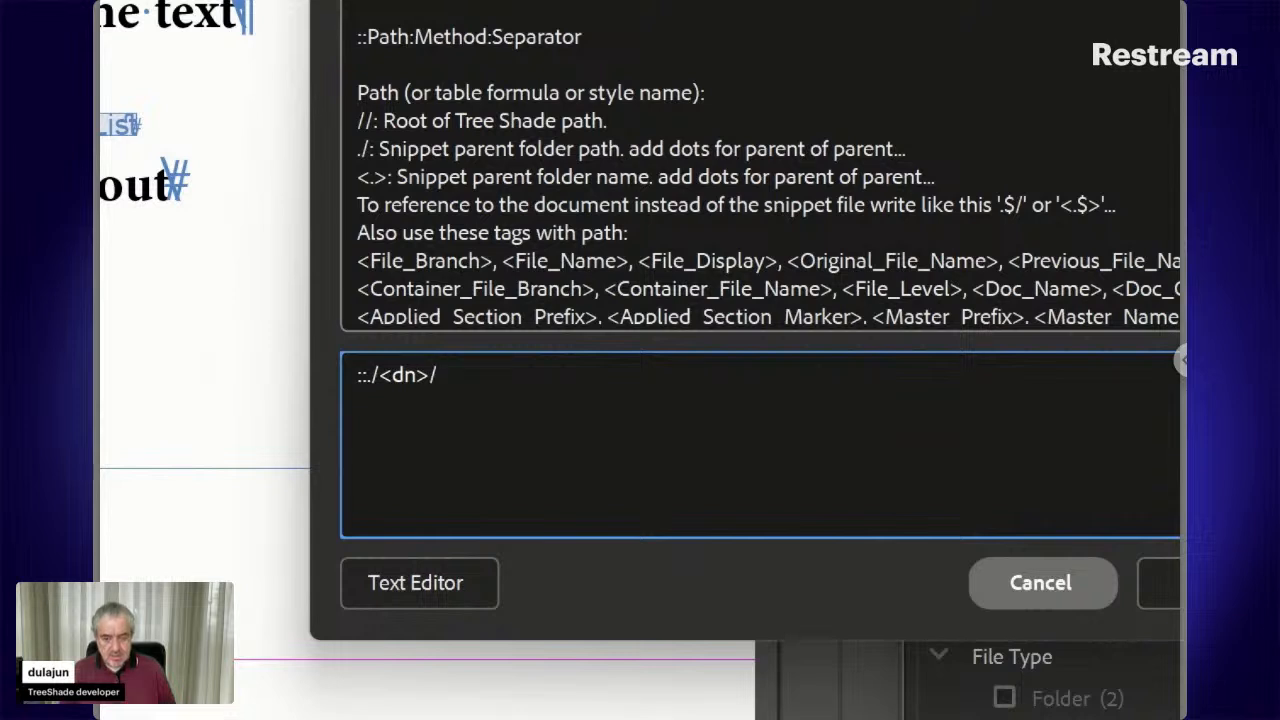
text(*)
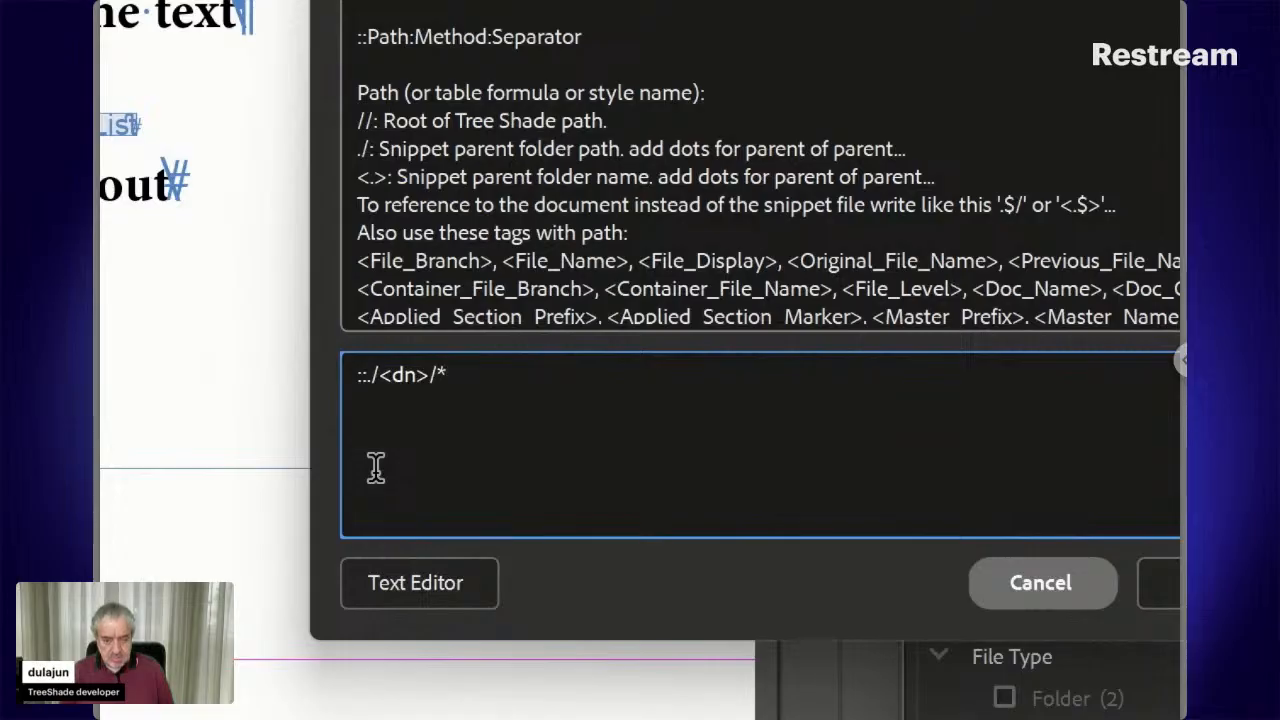
text(:)
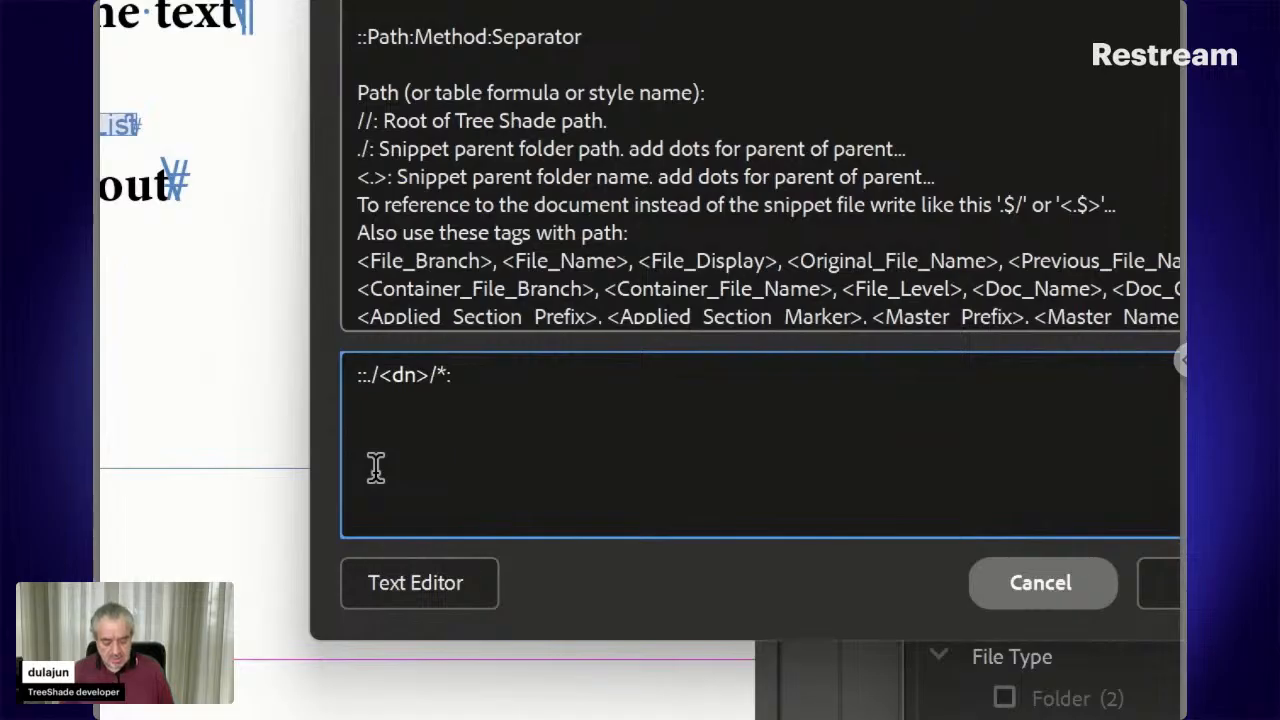
text(Place)
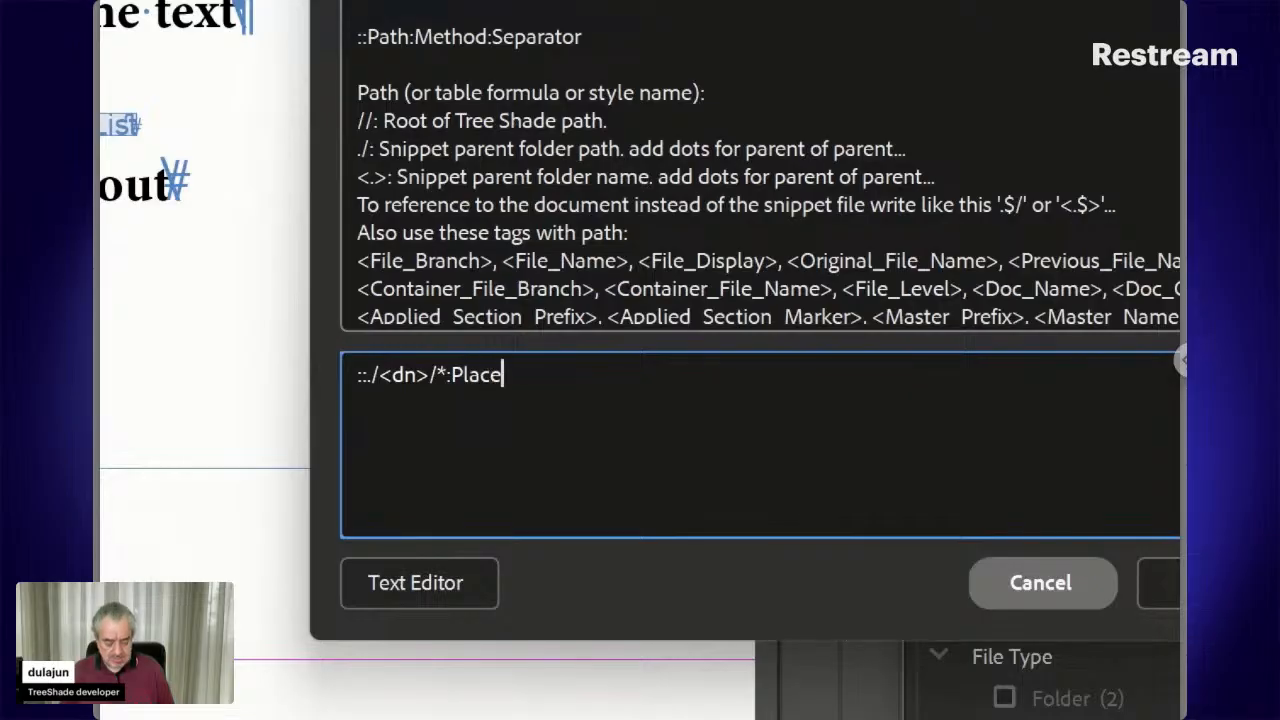
text(:)
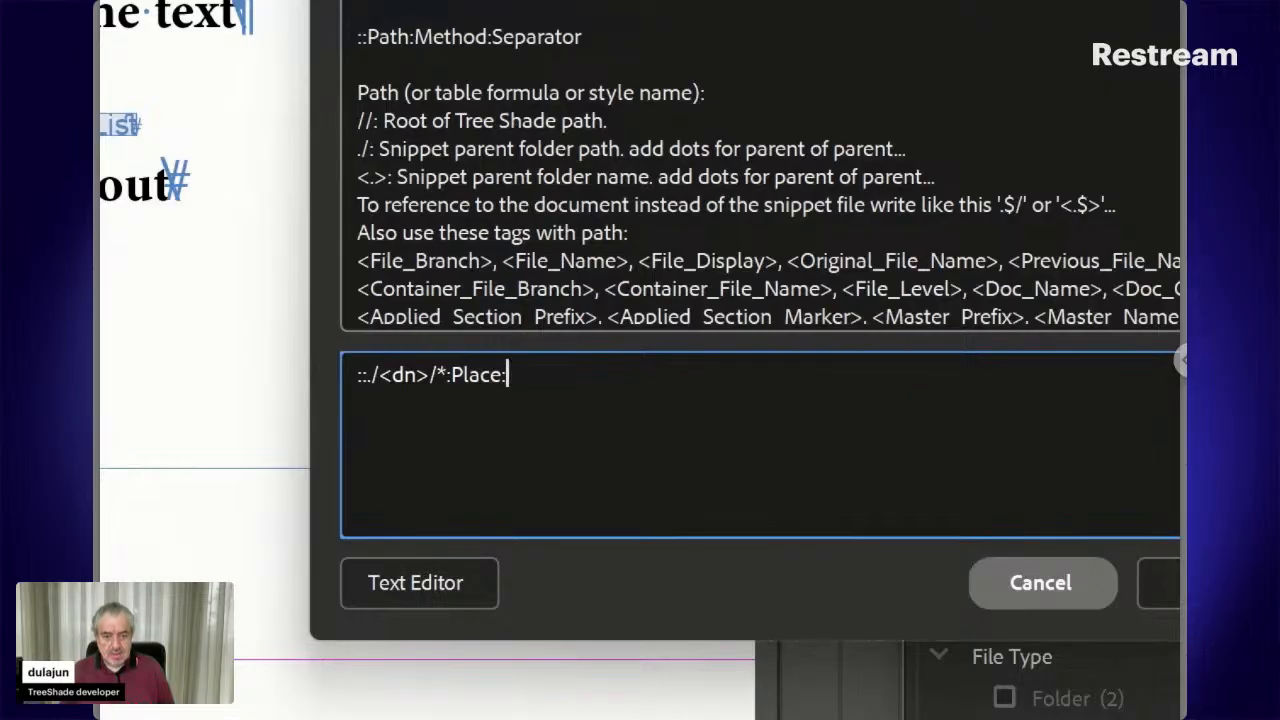
text(\r)
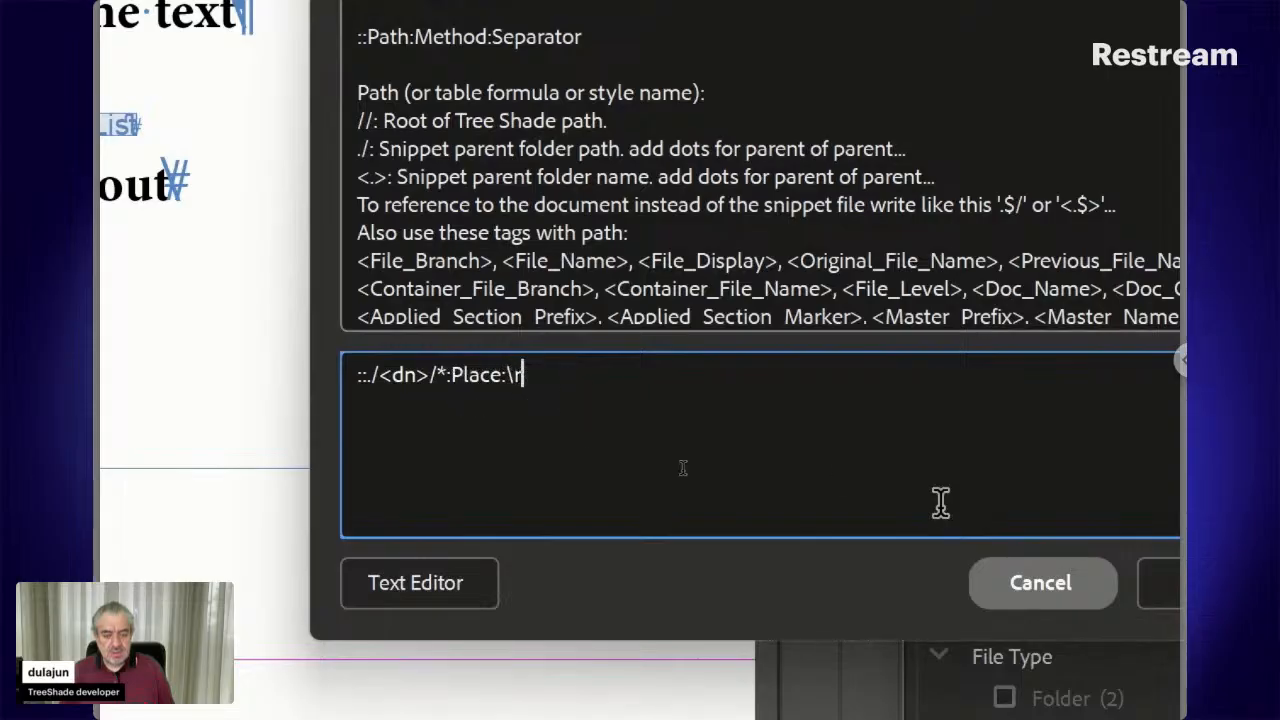
click(1156, 570)
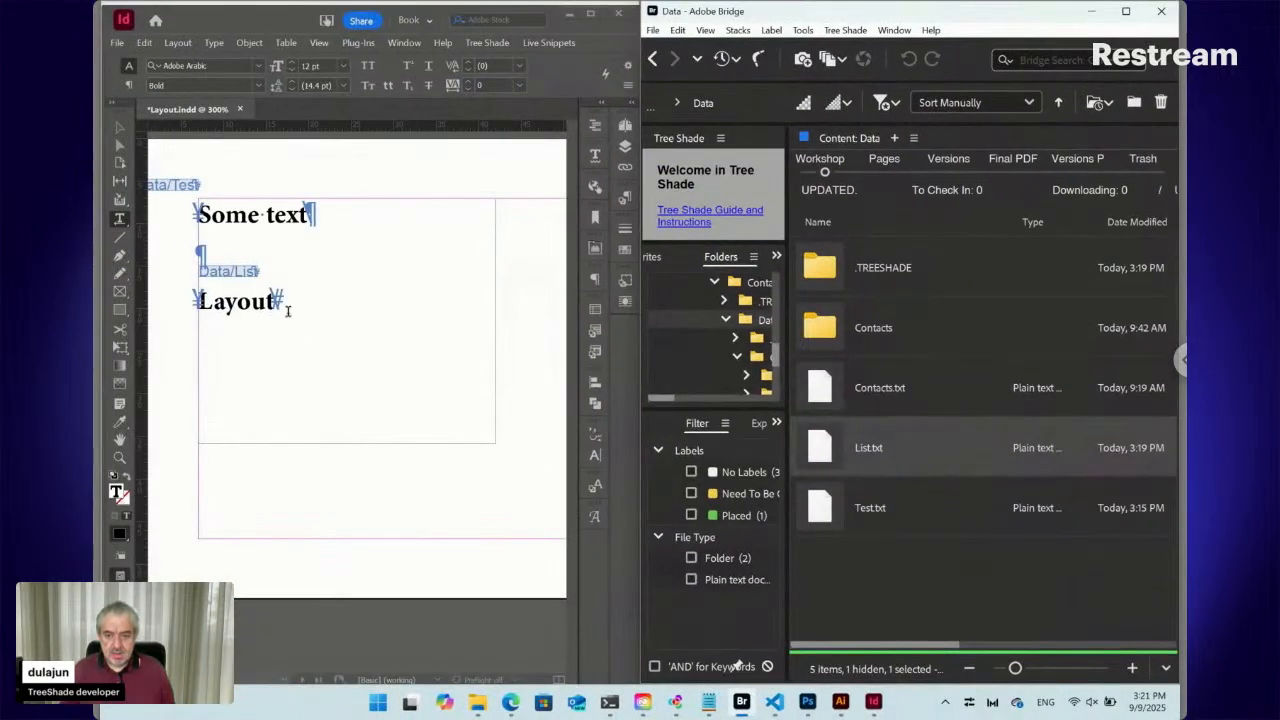
With the Data/List text selected, run Live Snippets > Update > Selected
click(252, 273)
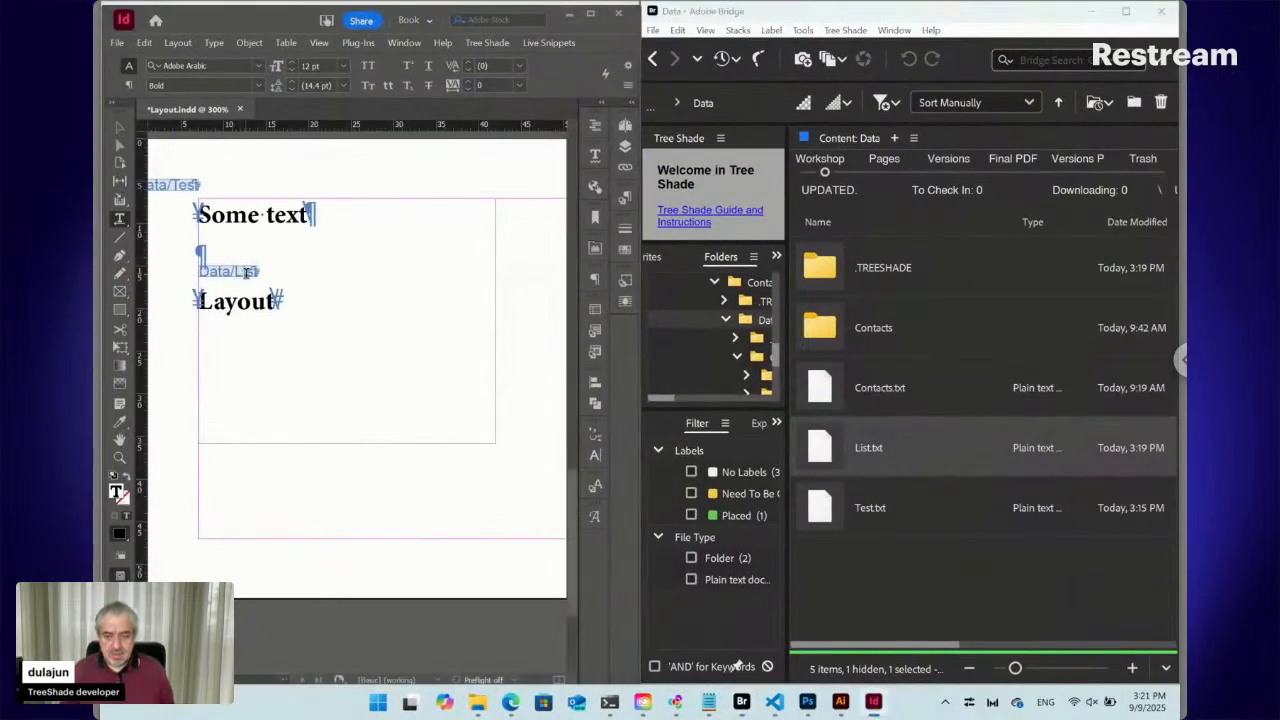
click(553, 42)
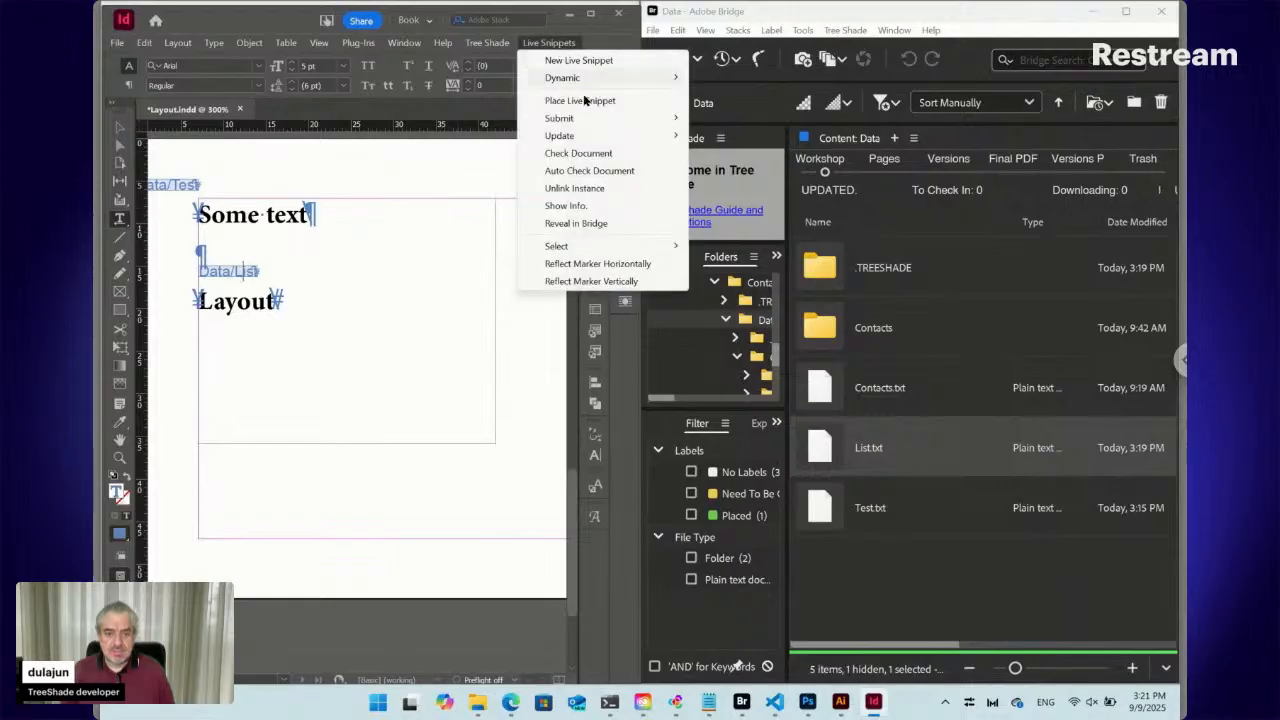
mouse_move(587, 137)
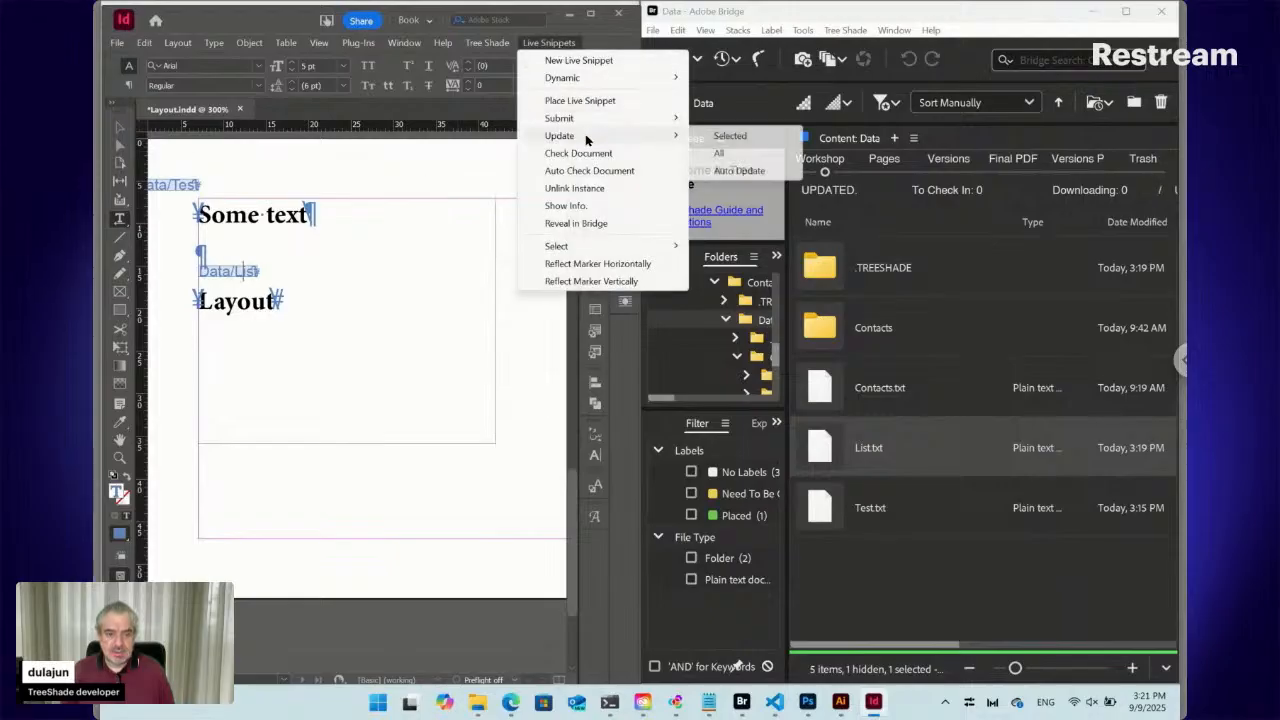
click(728, 136)
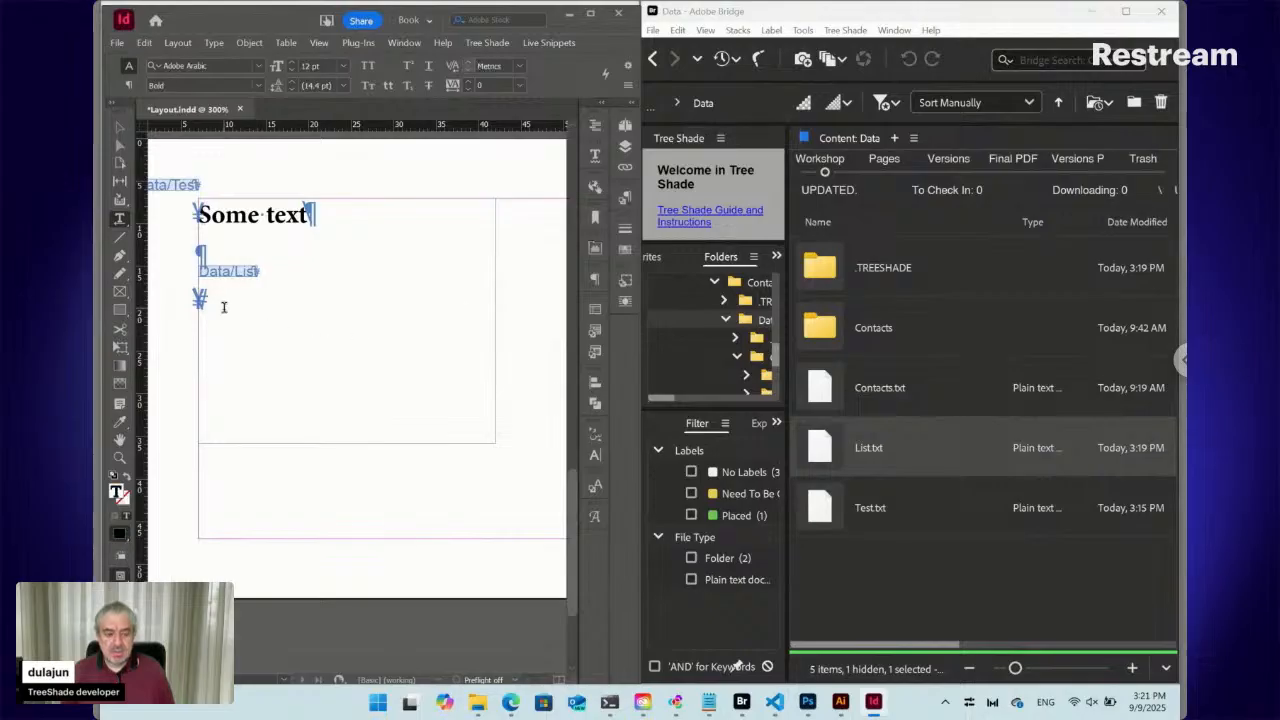
Open List.txt's paired folder from its context menu in Bridge
right_click(826, 453)
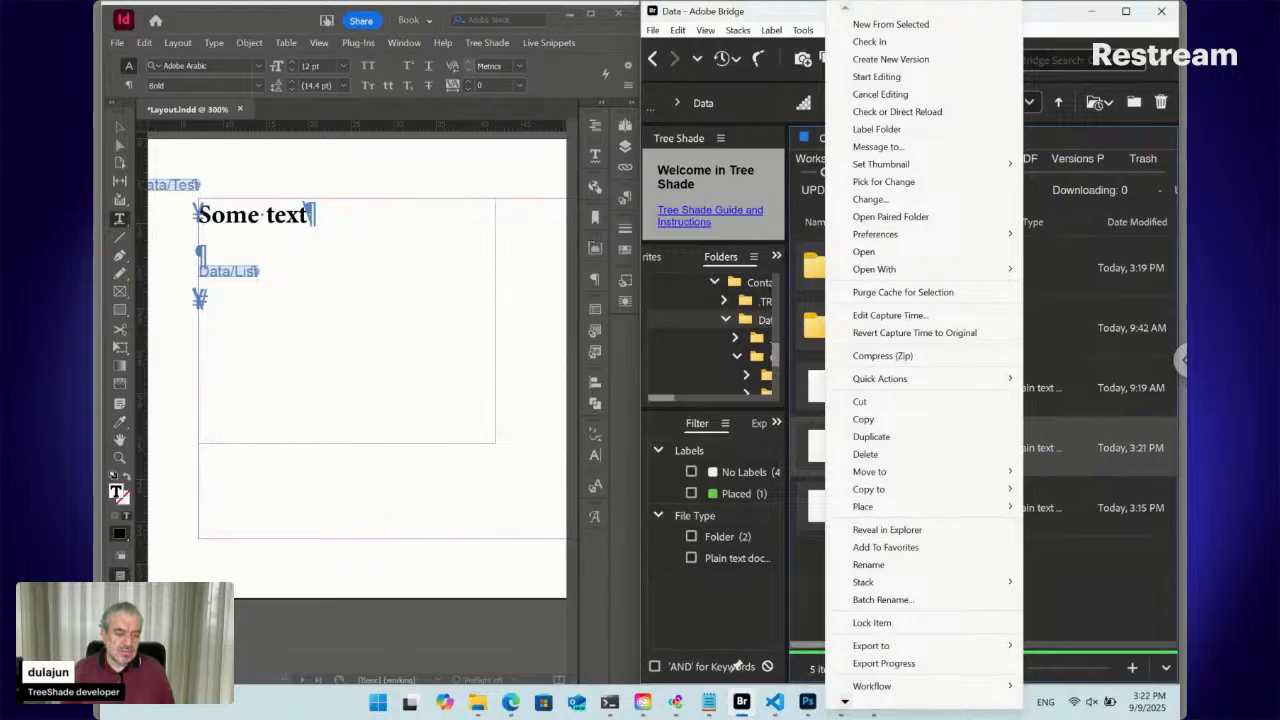
mouse_move(921, 238)
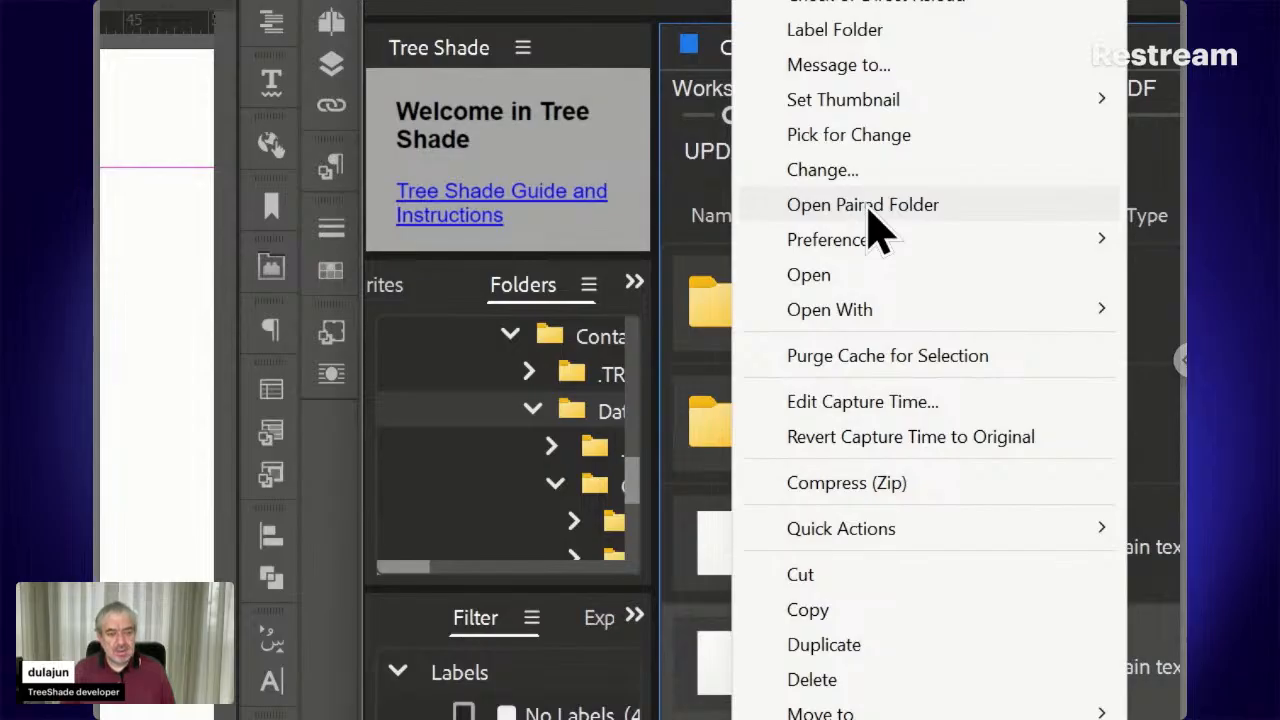
click(867, 206)
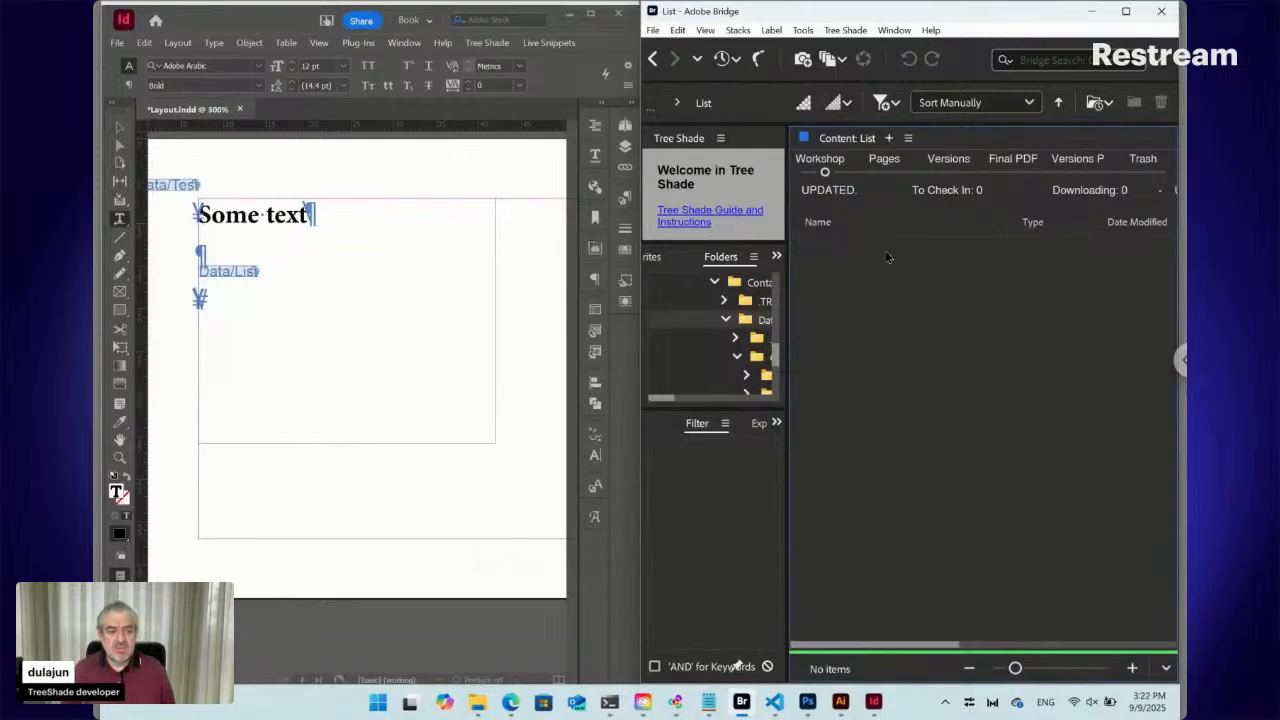
Create a new plain text file named Elephant in the List folder
click(845, 30)
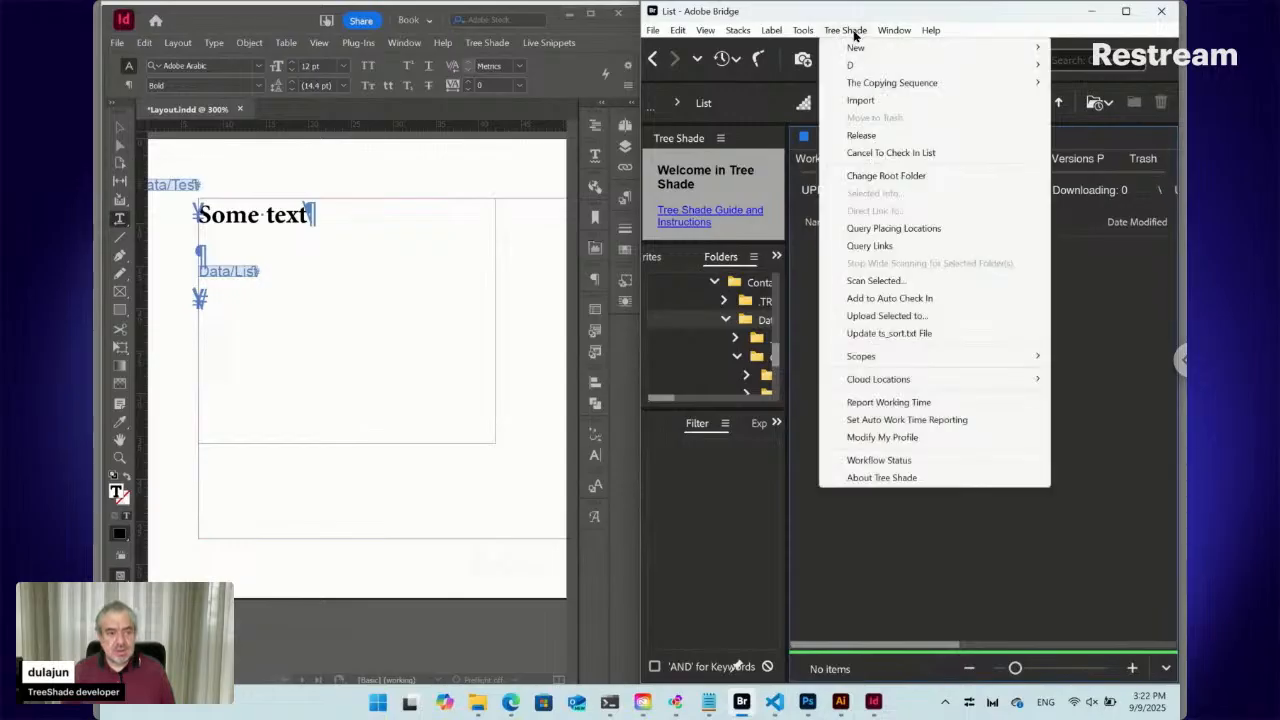
mouse_move(858, 48)
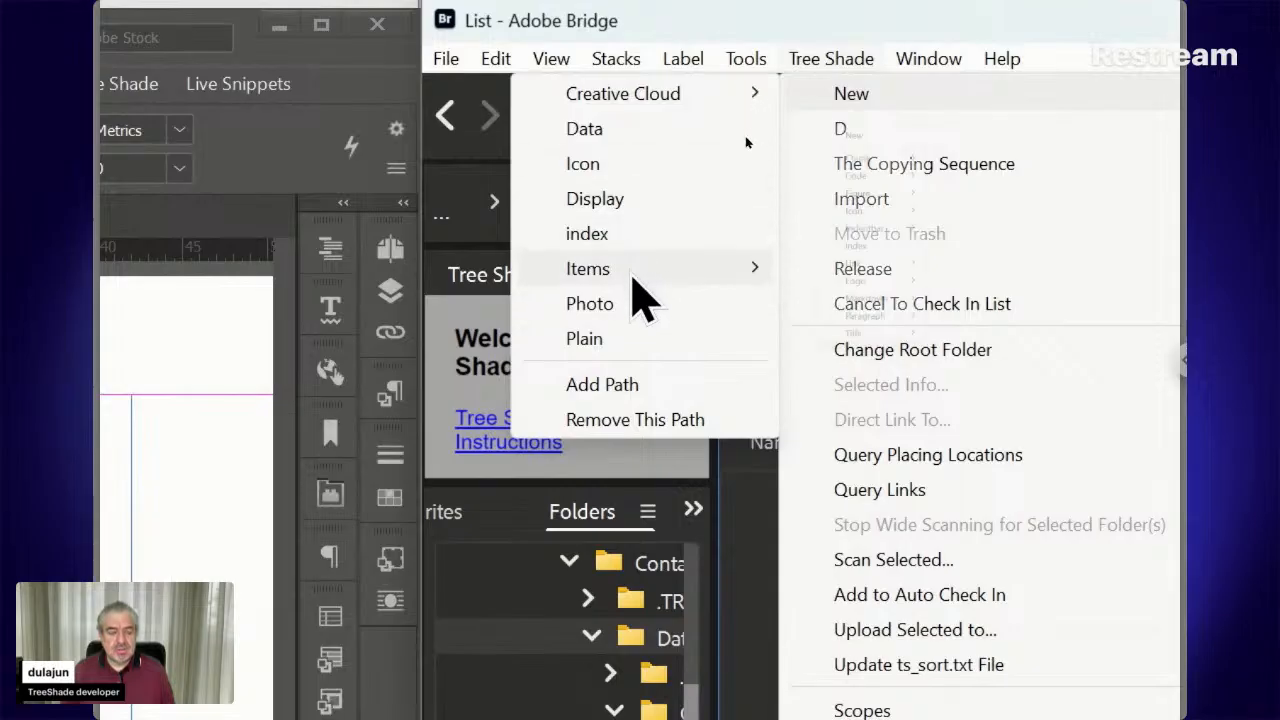
mouse_move(633, 281)
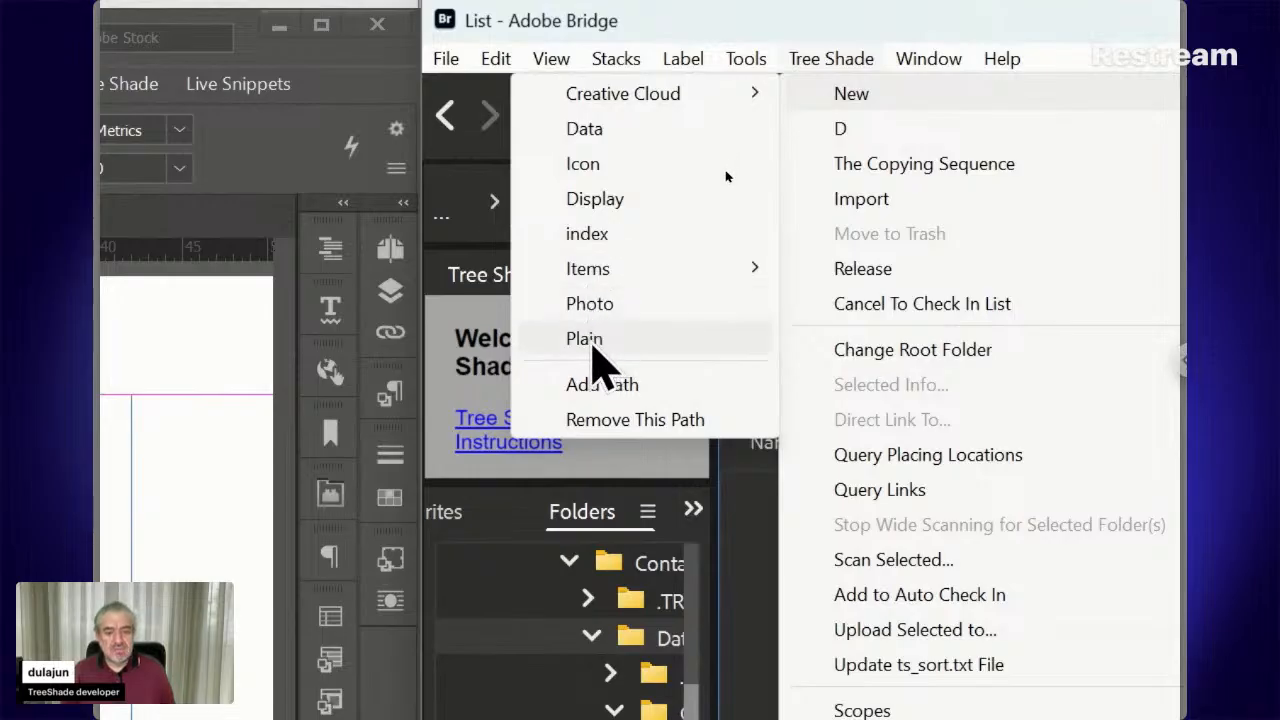
click(590, 340)
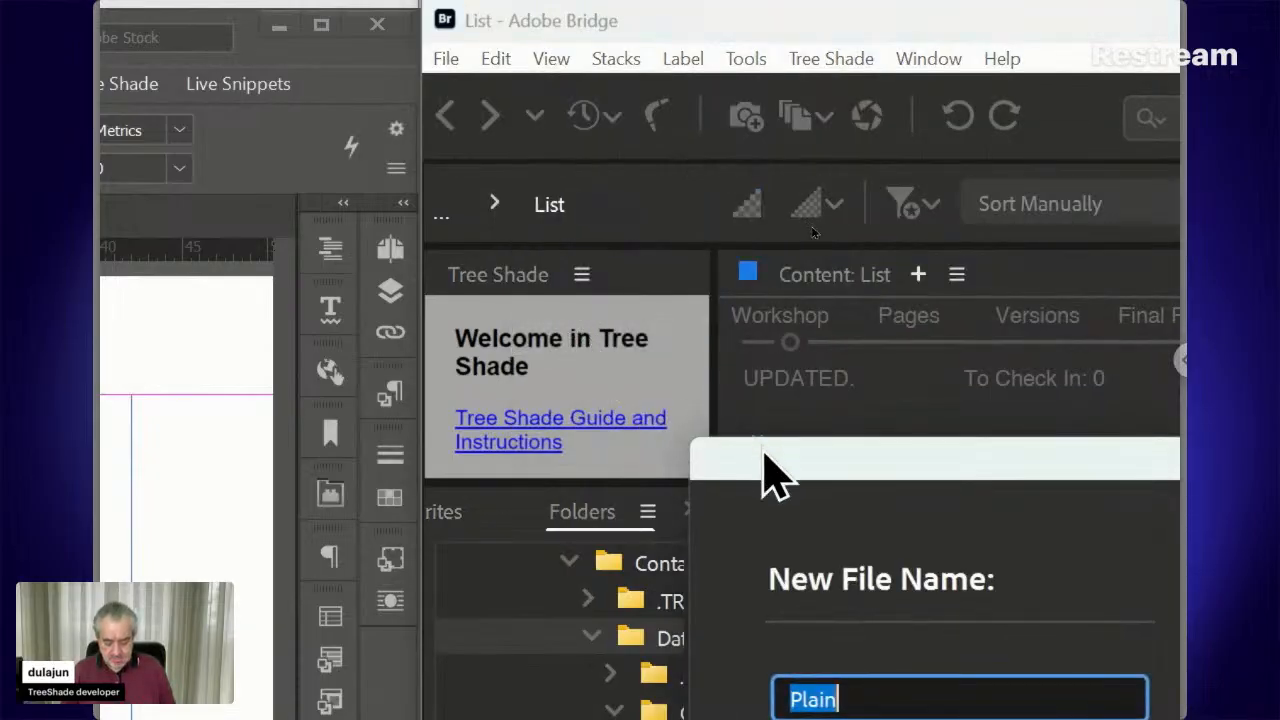
drag(765, 458, 603, 226)
text(Elephant)
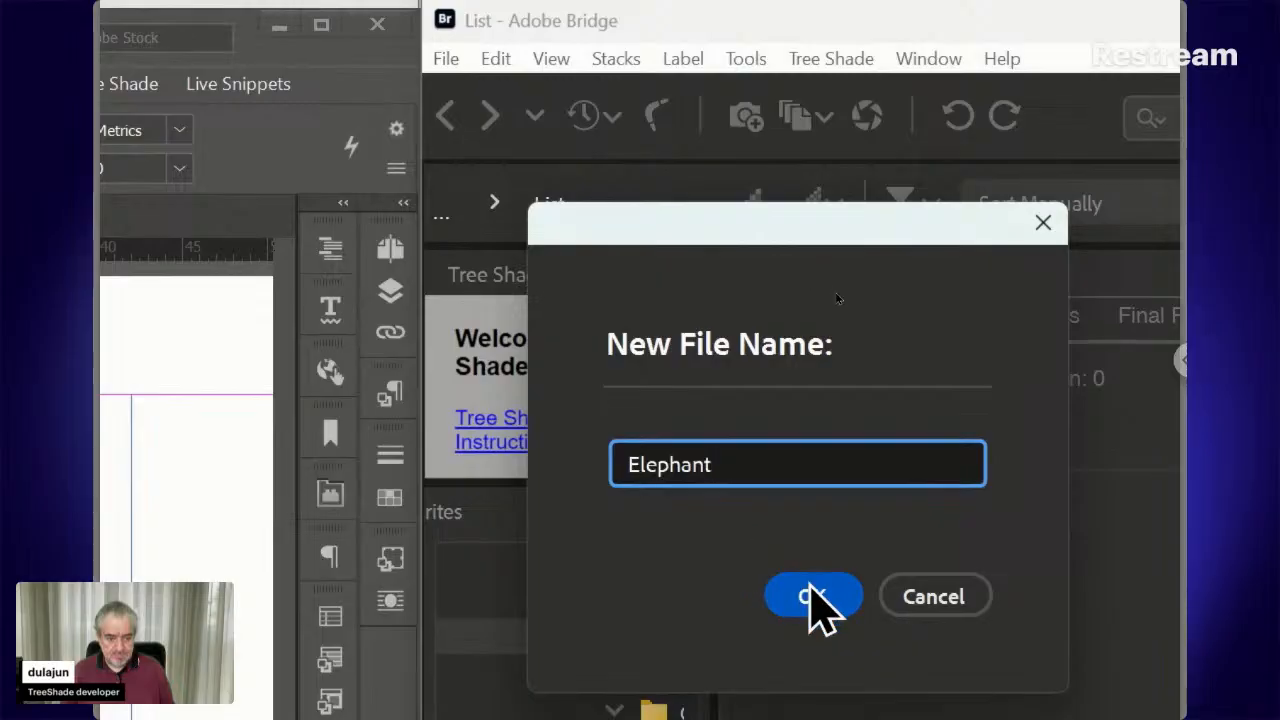
click(812, 594)
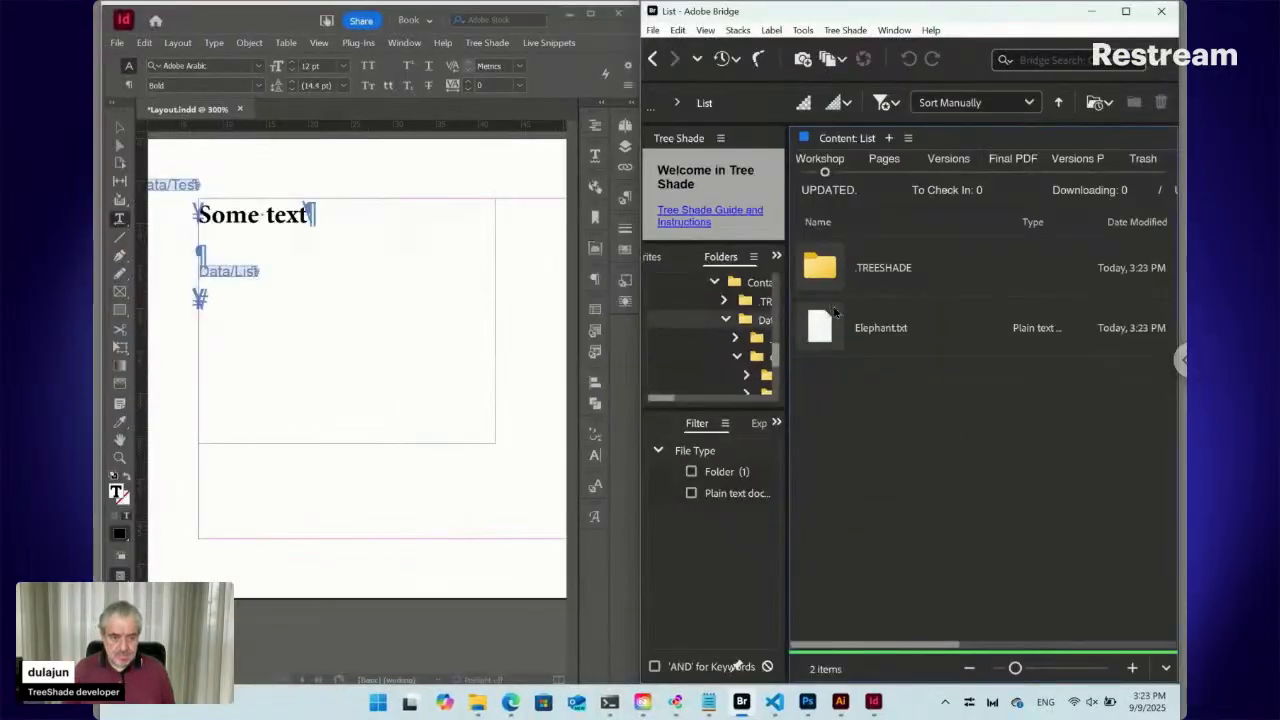
Create a second plain text file named Lion, then select both new files
click(847, 30)
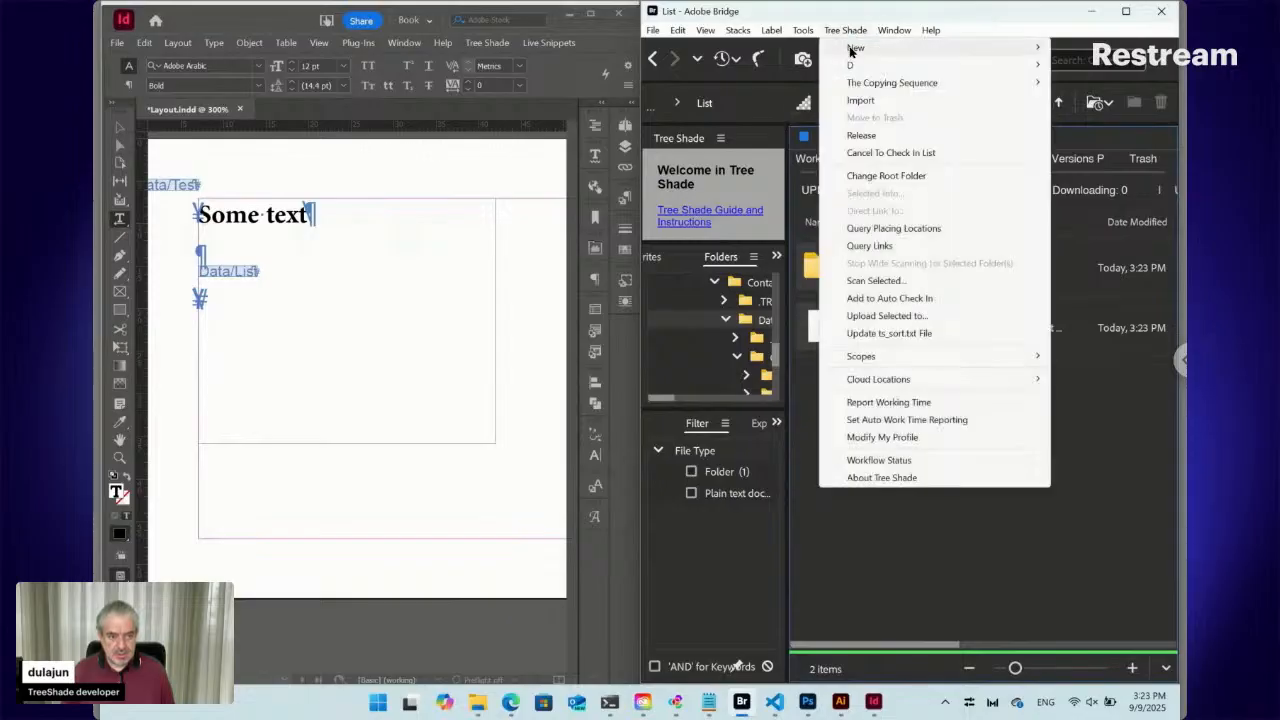
mouse_move(851, 51)
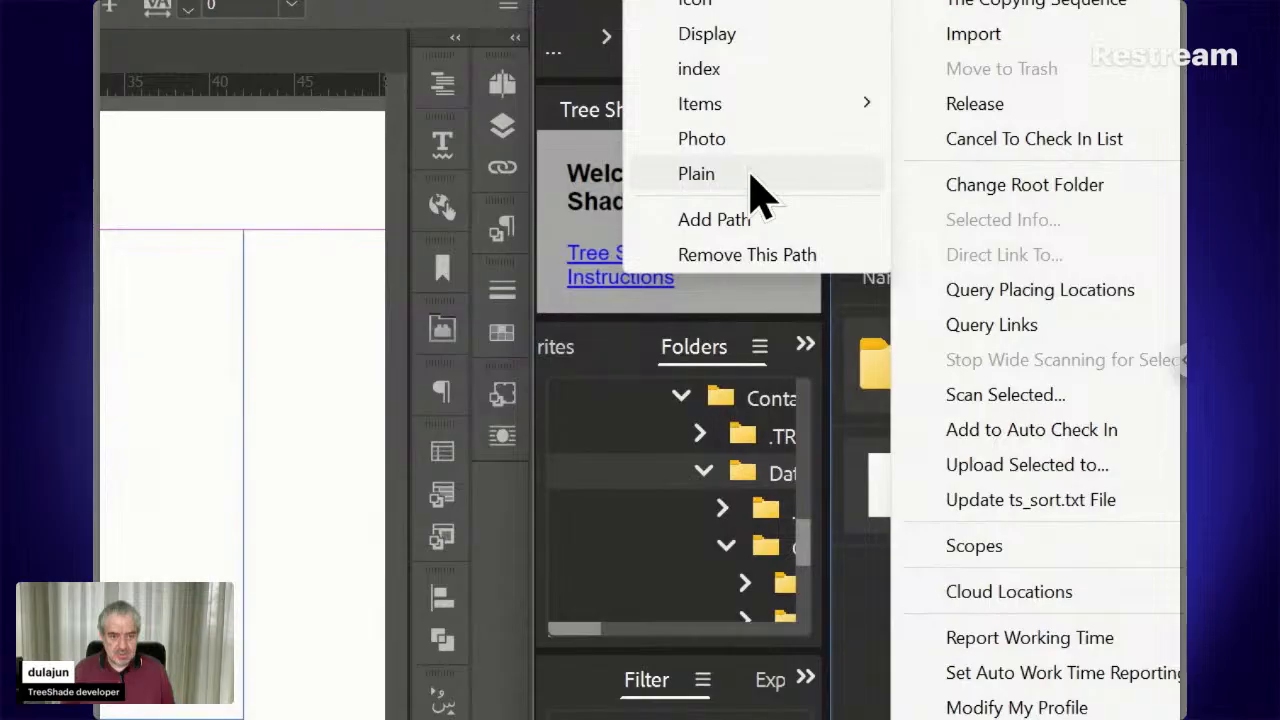
click(748, 174)
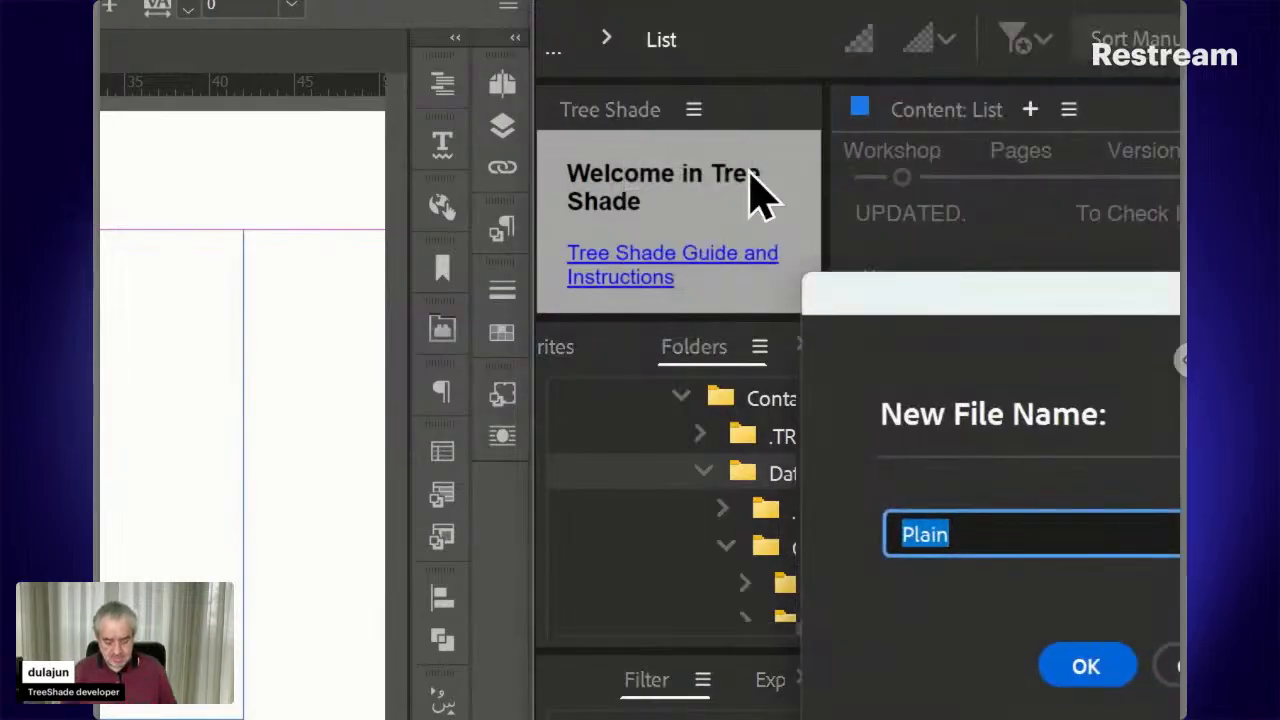
text(Lion)
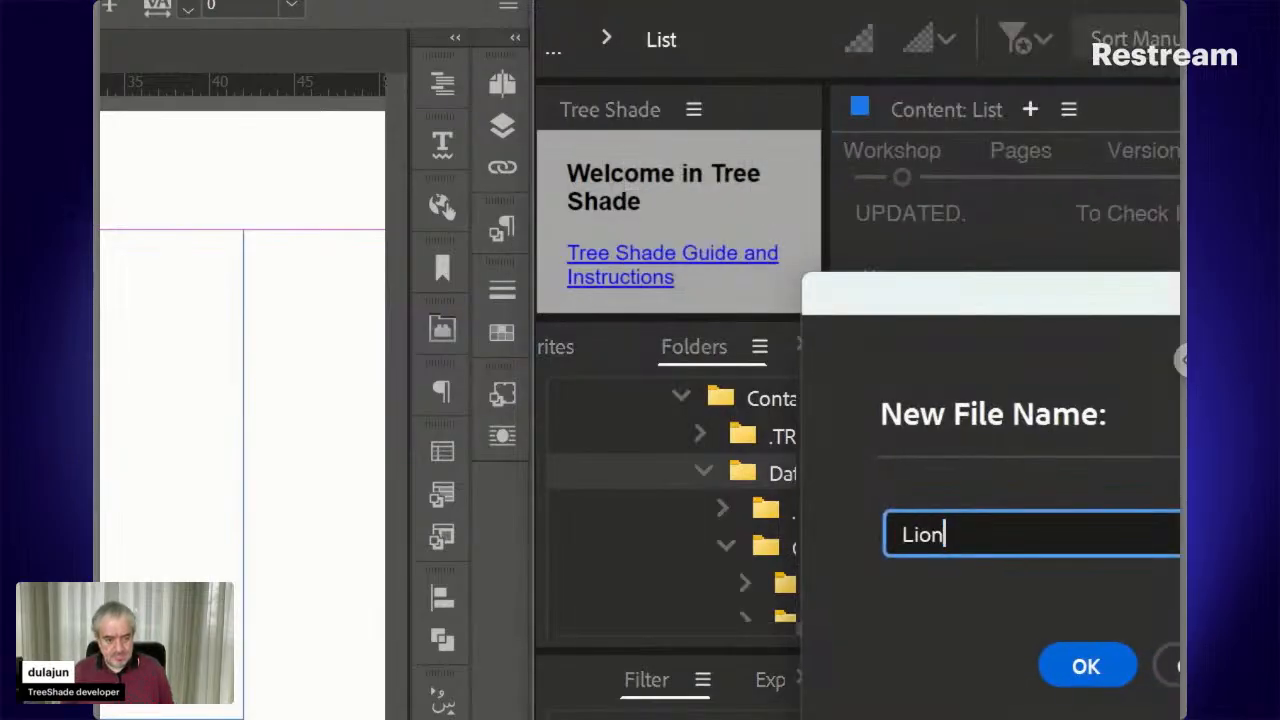
click(1064, 657)
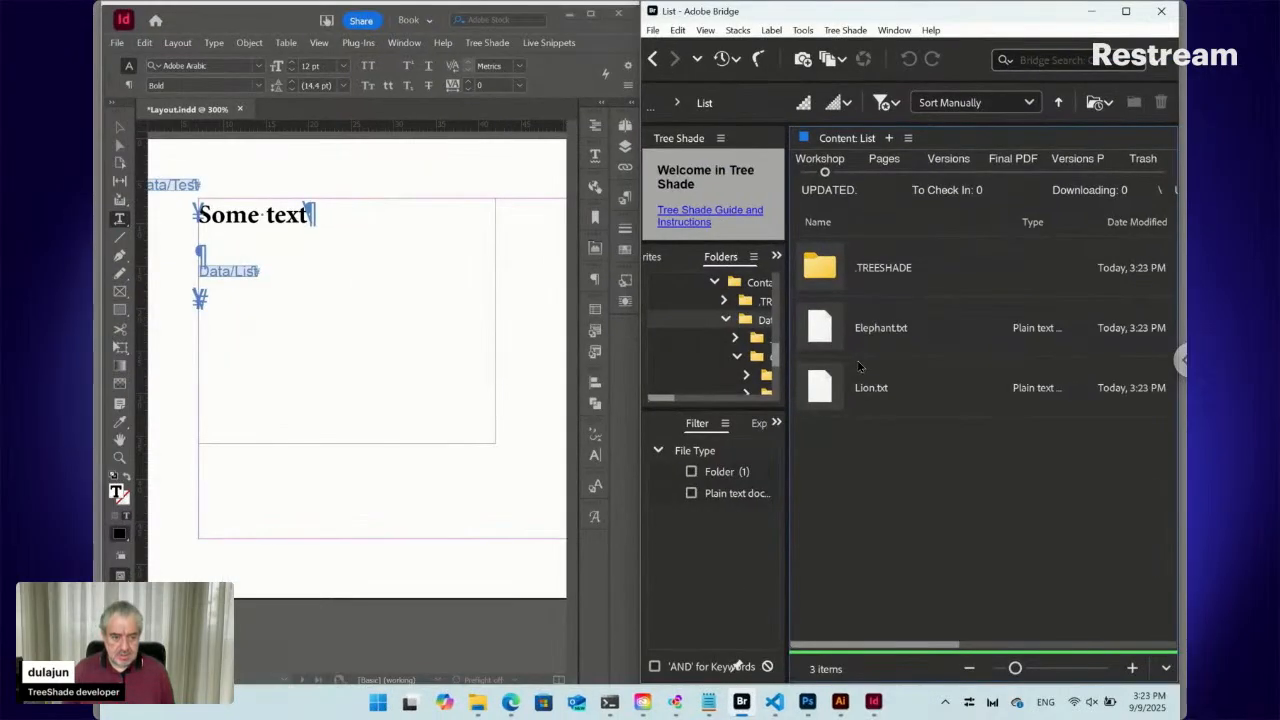
click(829, 343)
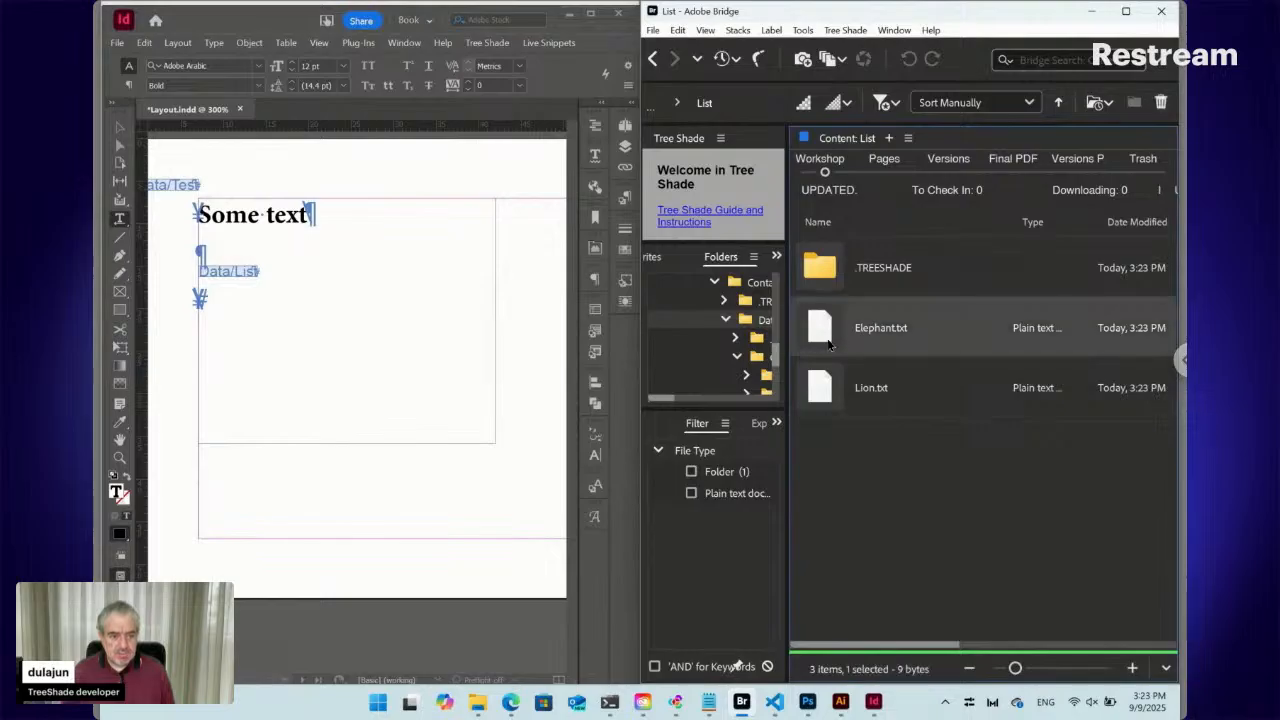
shift+click(832, 385)
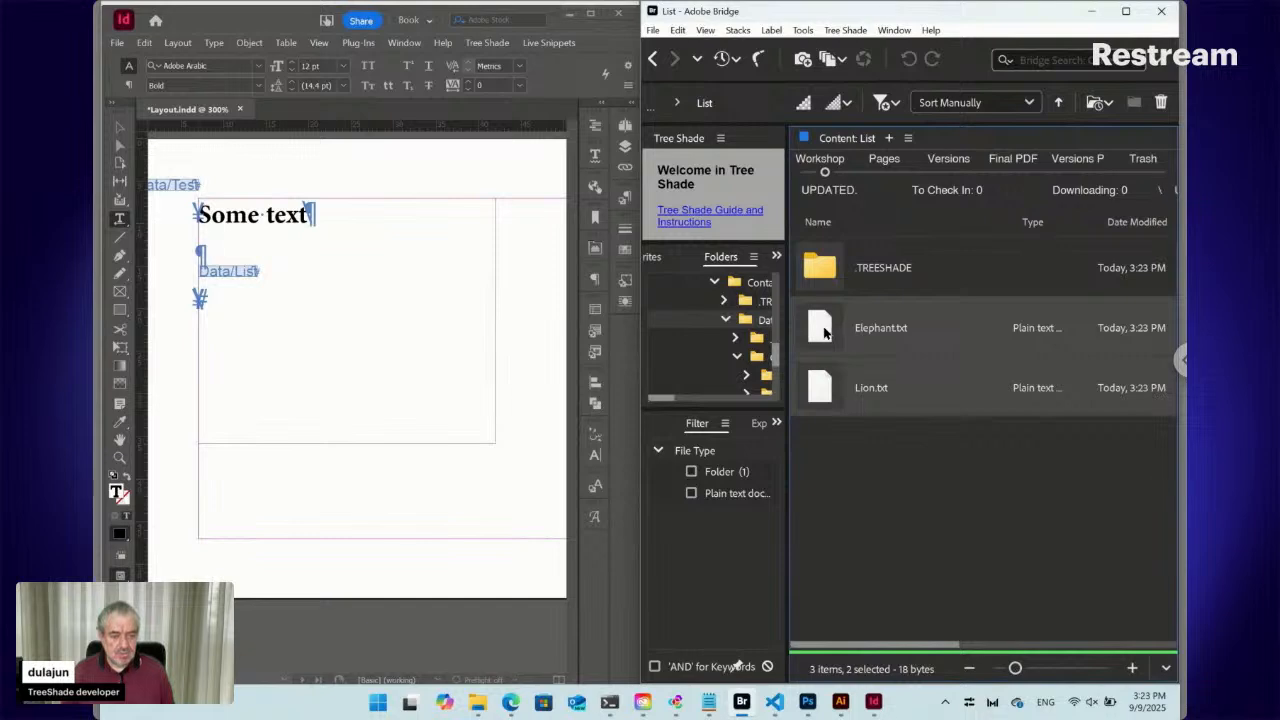
Set Elephant.txt's content to 'This is elephant animal.'
double_click(822, 333)
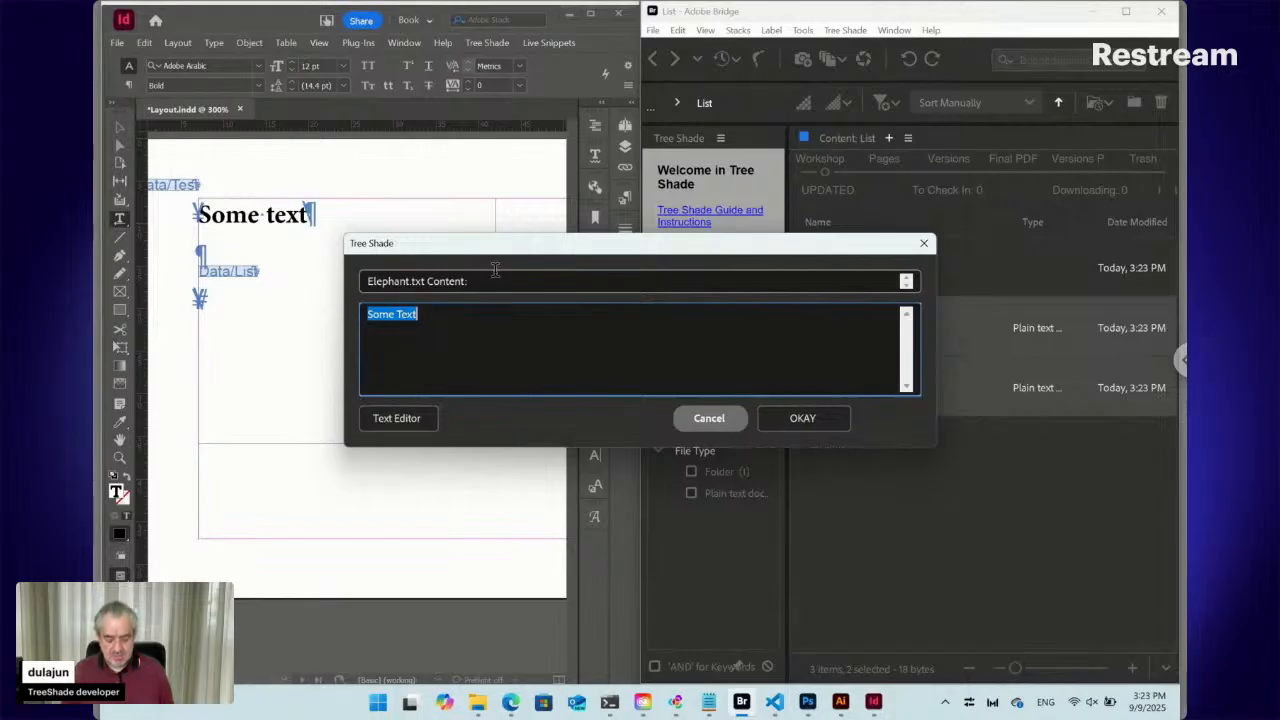
text(T)
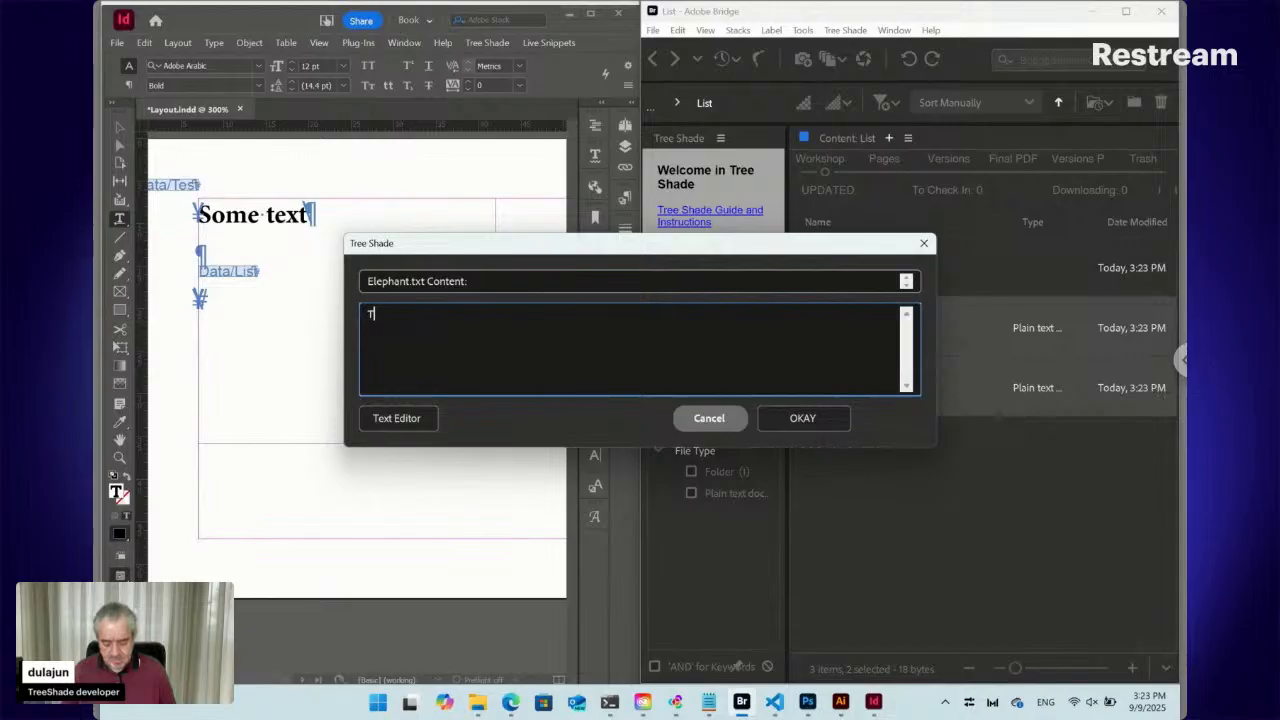
text(his is elephant animal.)
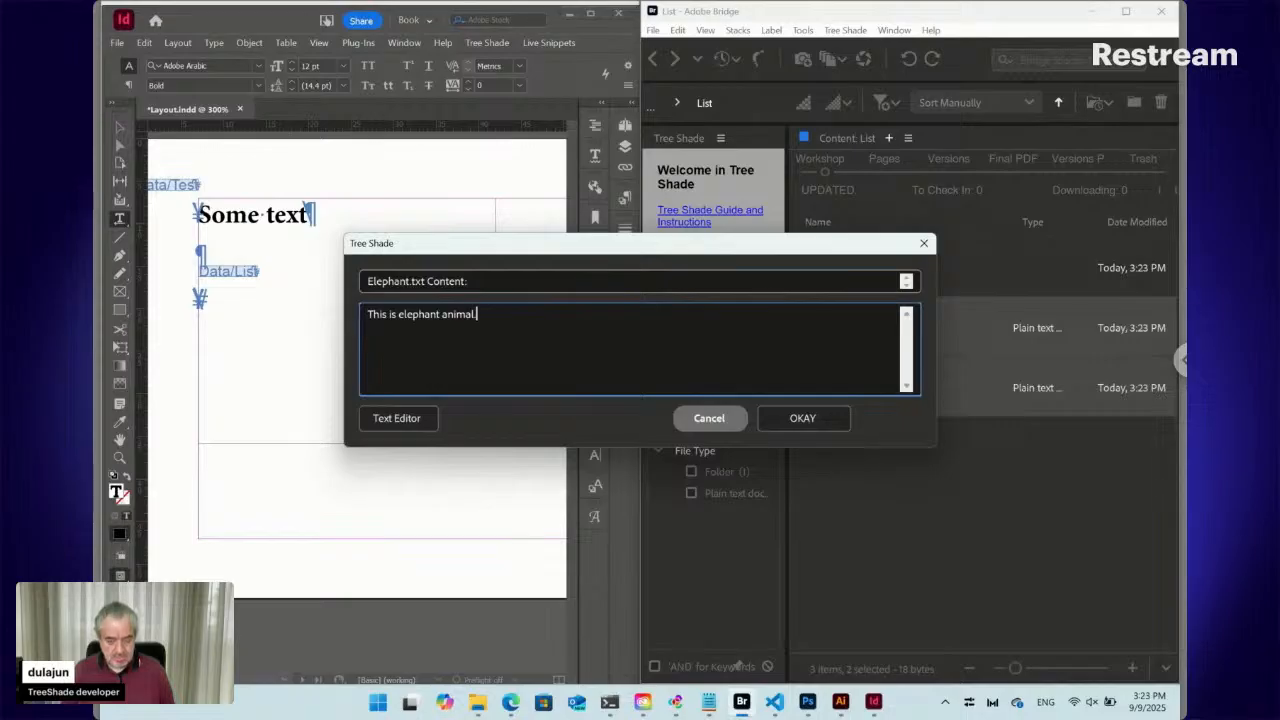
click(803, 418)
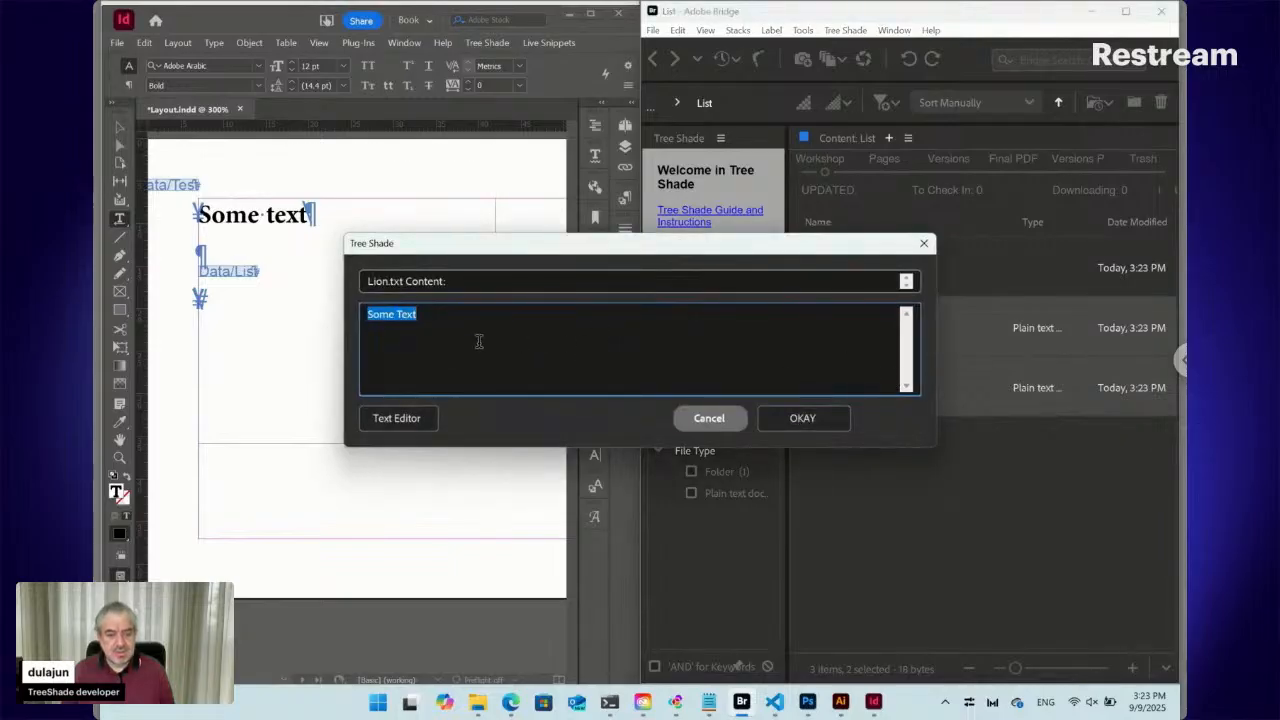
Set Lion.txt's content to 'This is lion.' and return to the Data folder
key(BackSpace)
text(This is)
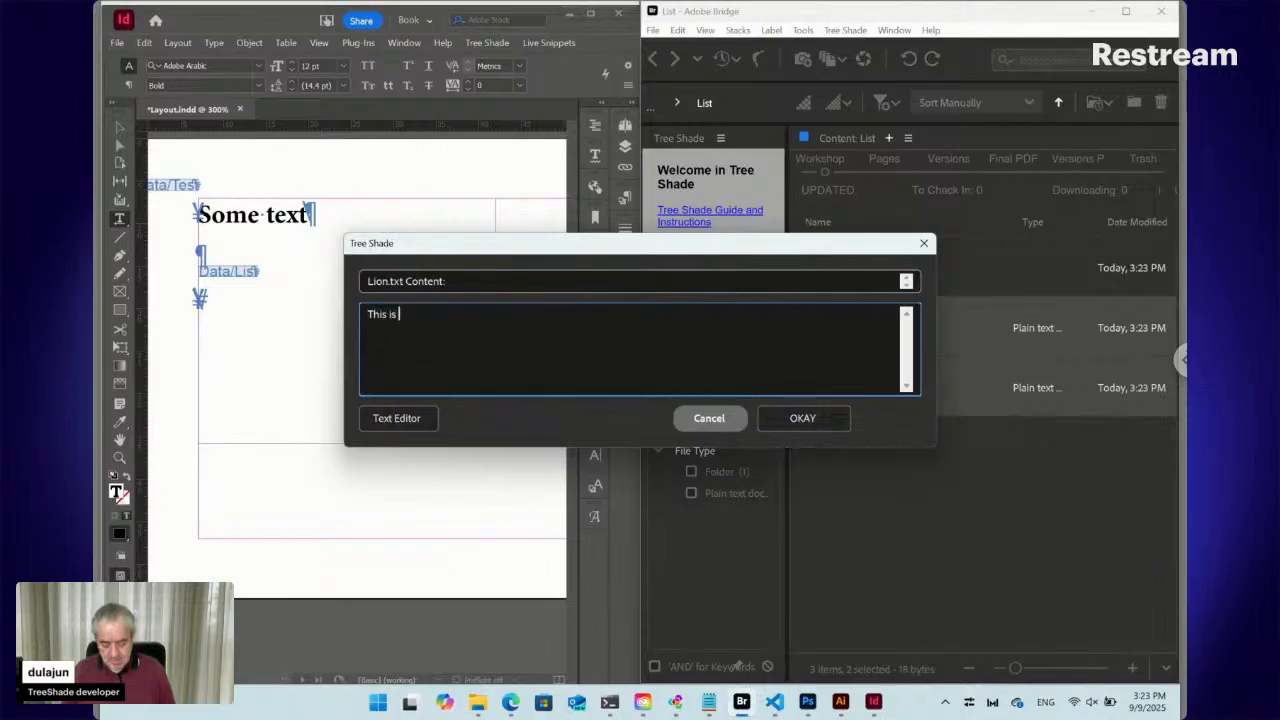
text( lion)
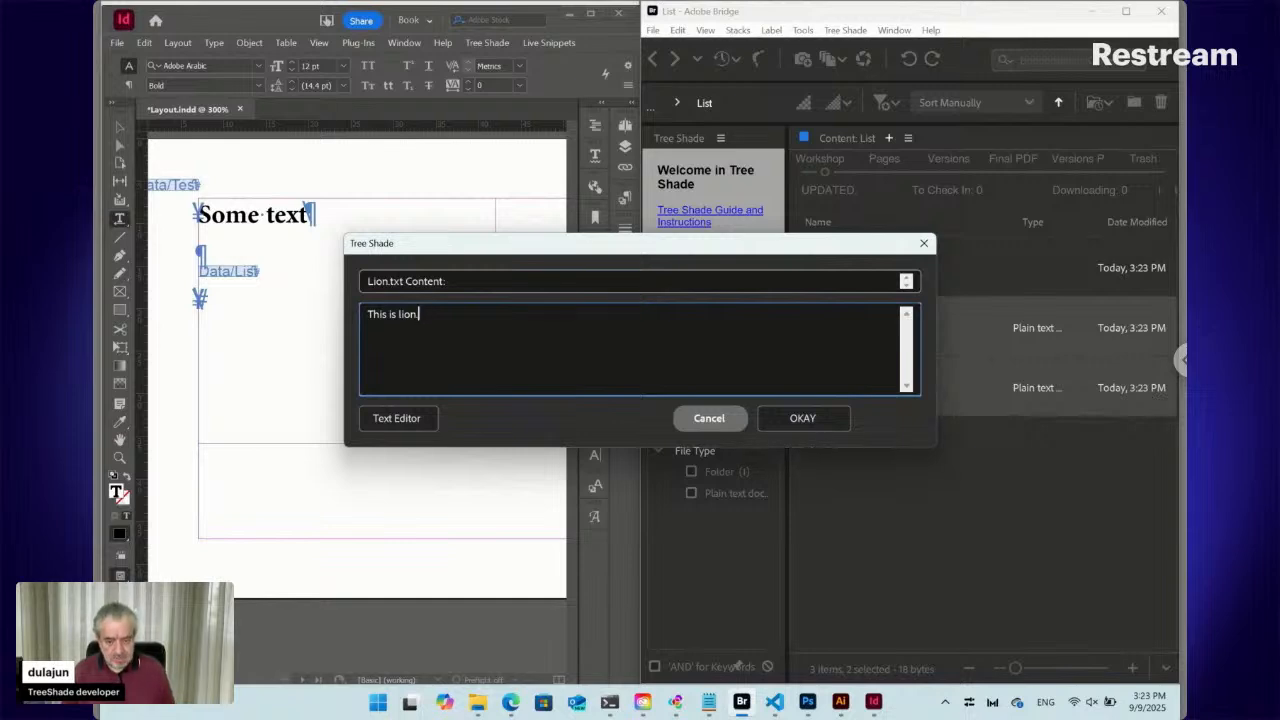
text(.)
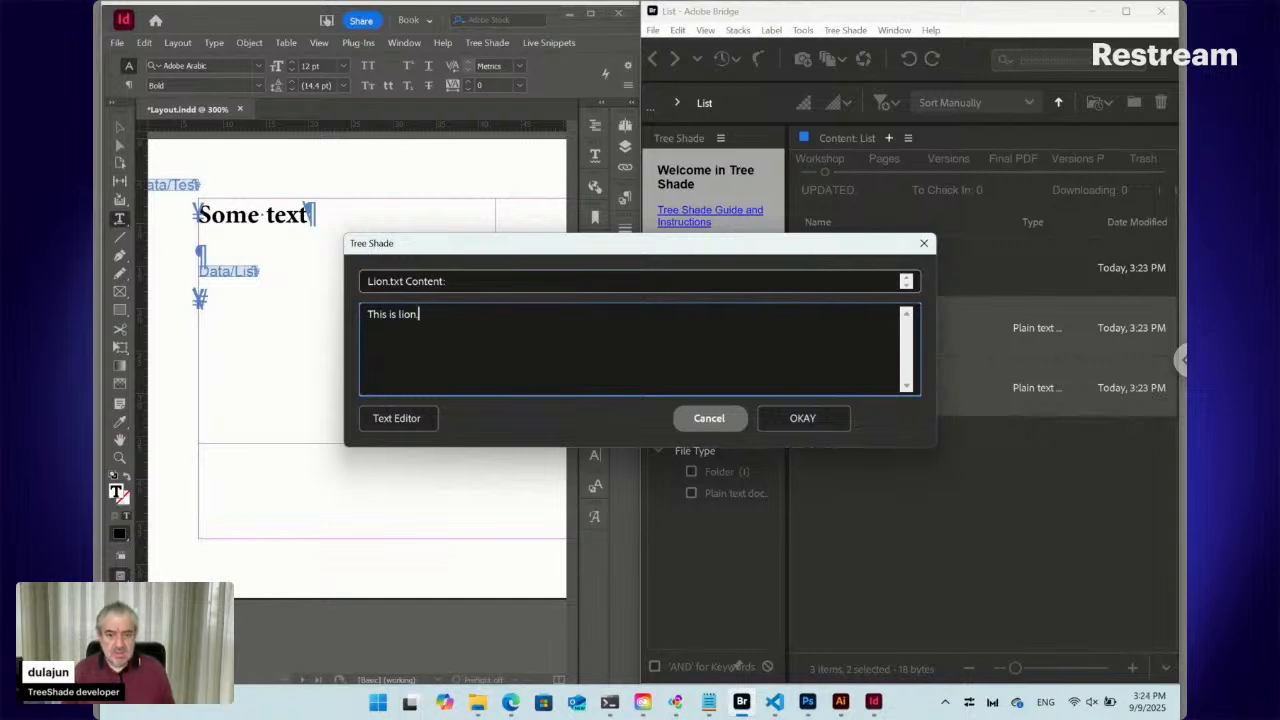
click(803, 418)
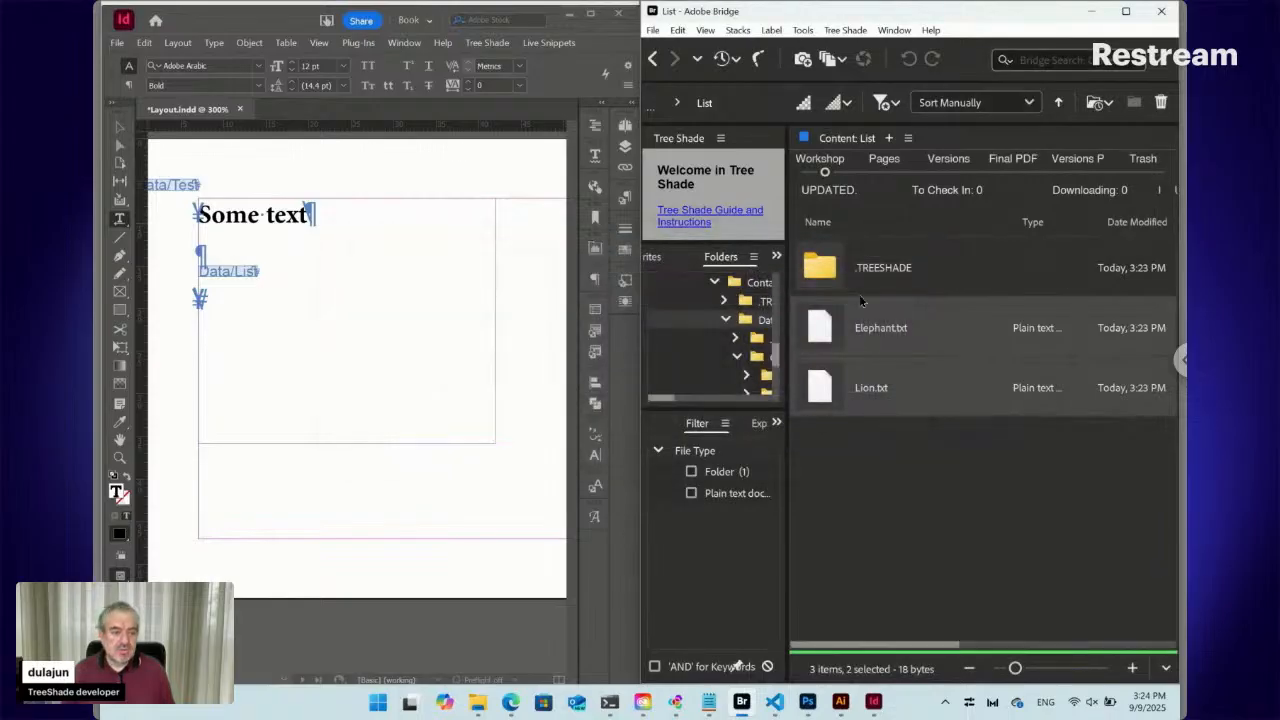
click(652, 58)
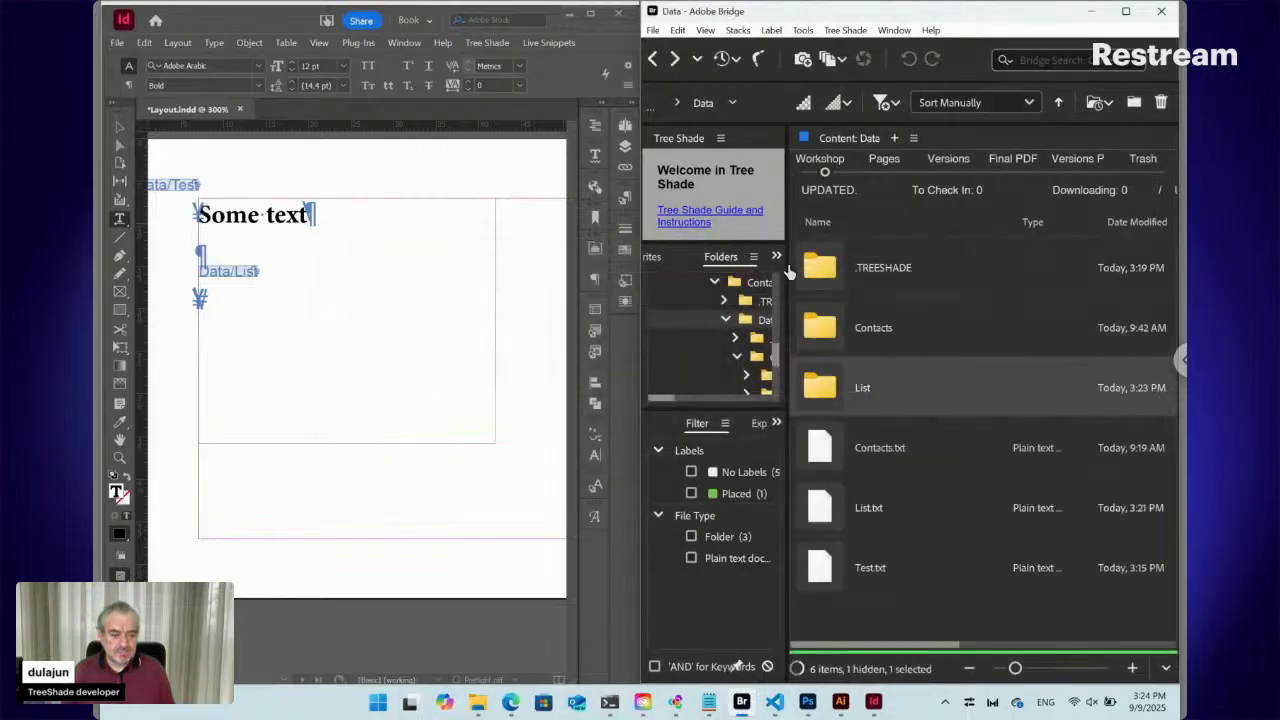
Select List.txt in Bridge, then refresh the placed live snippet in InDesign
ctrl+click(877, 516)
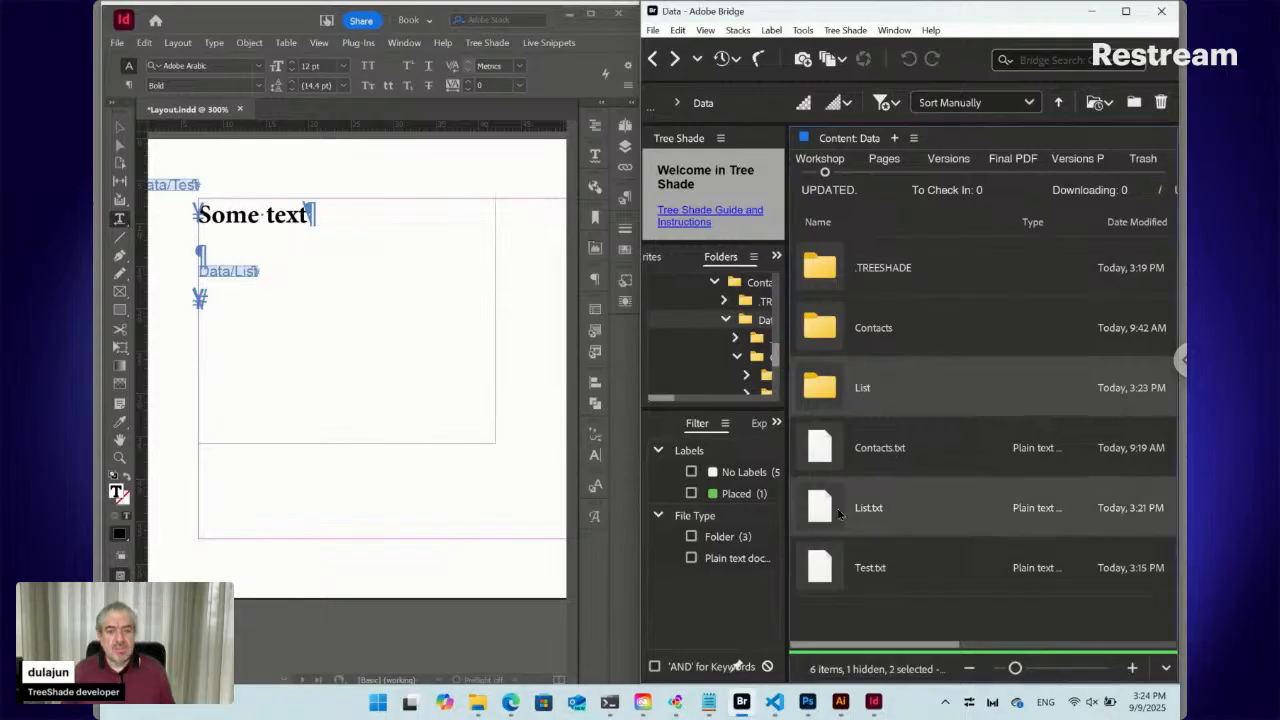
click(231, 272)
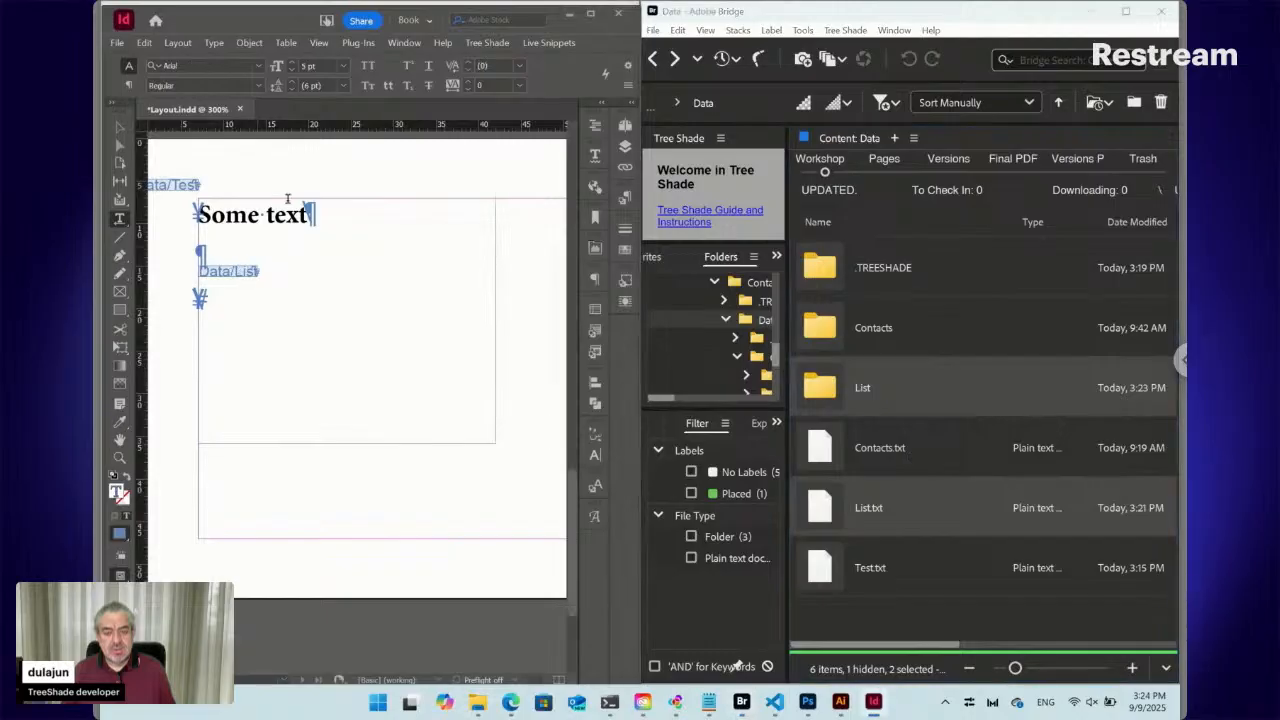
click(549, 42)
mouse_move(590, 136)
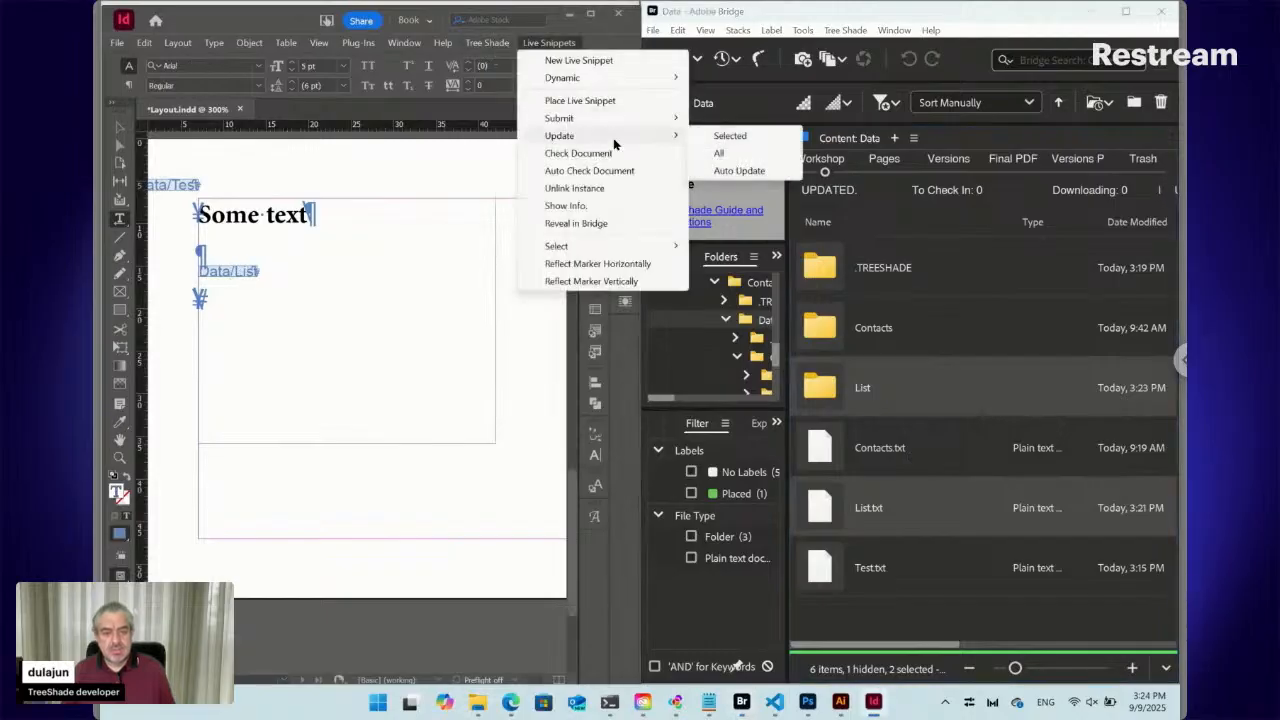
click(727, 136)
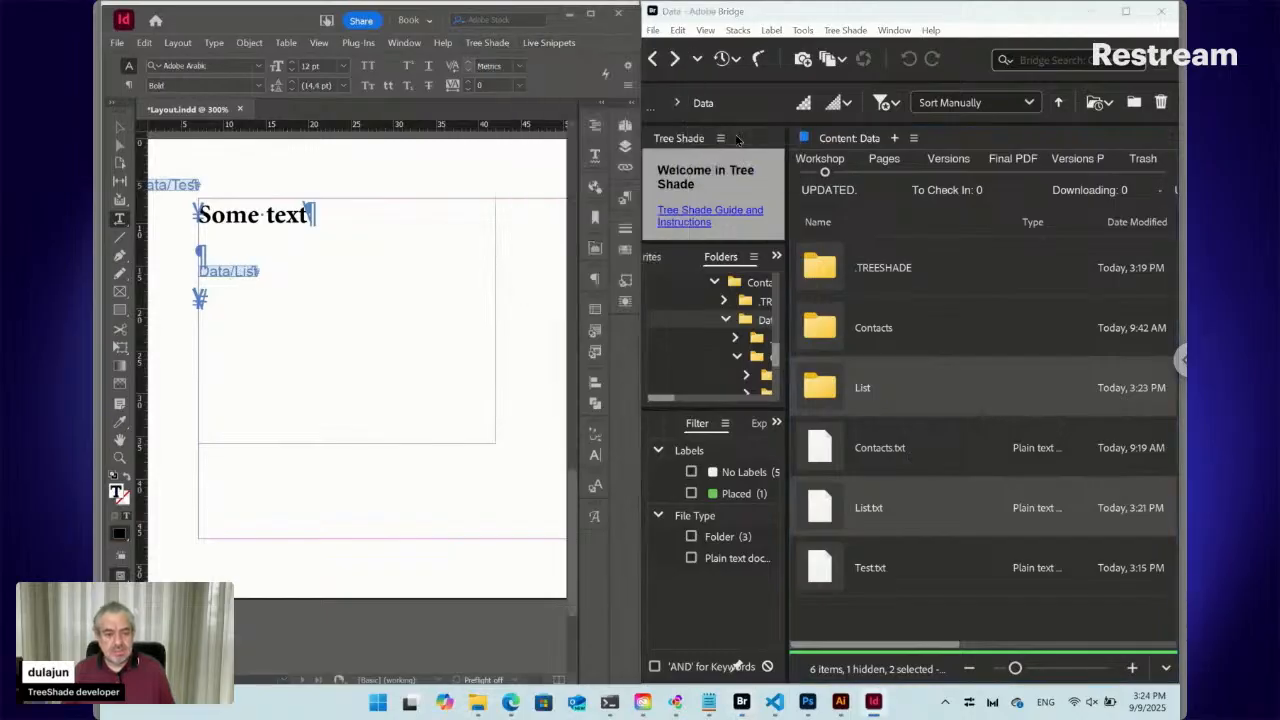
Update the selected Data/List snippet again, then open List.txt in Bridge
click(235, 272)
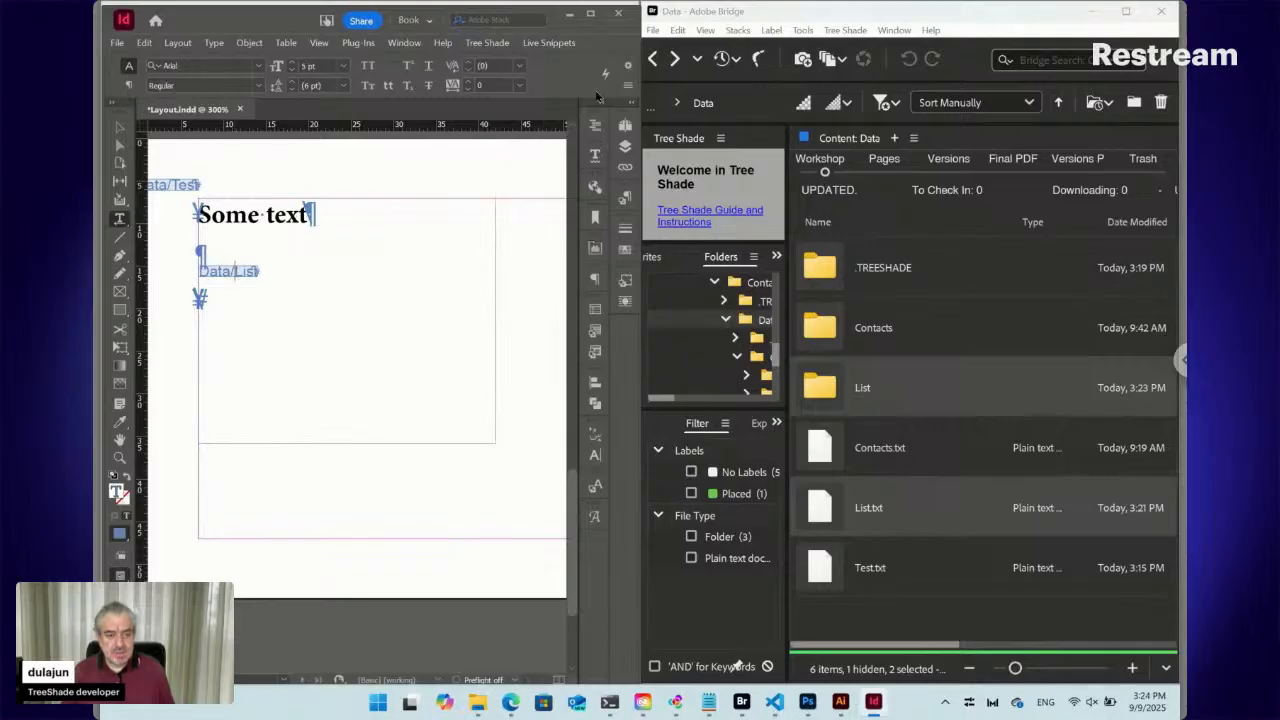
click(560, 43)
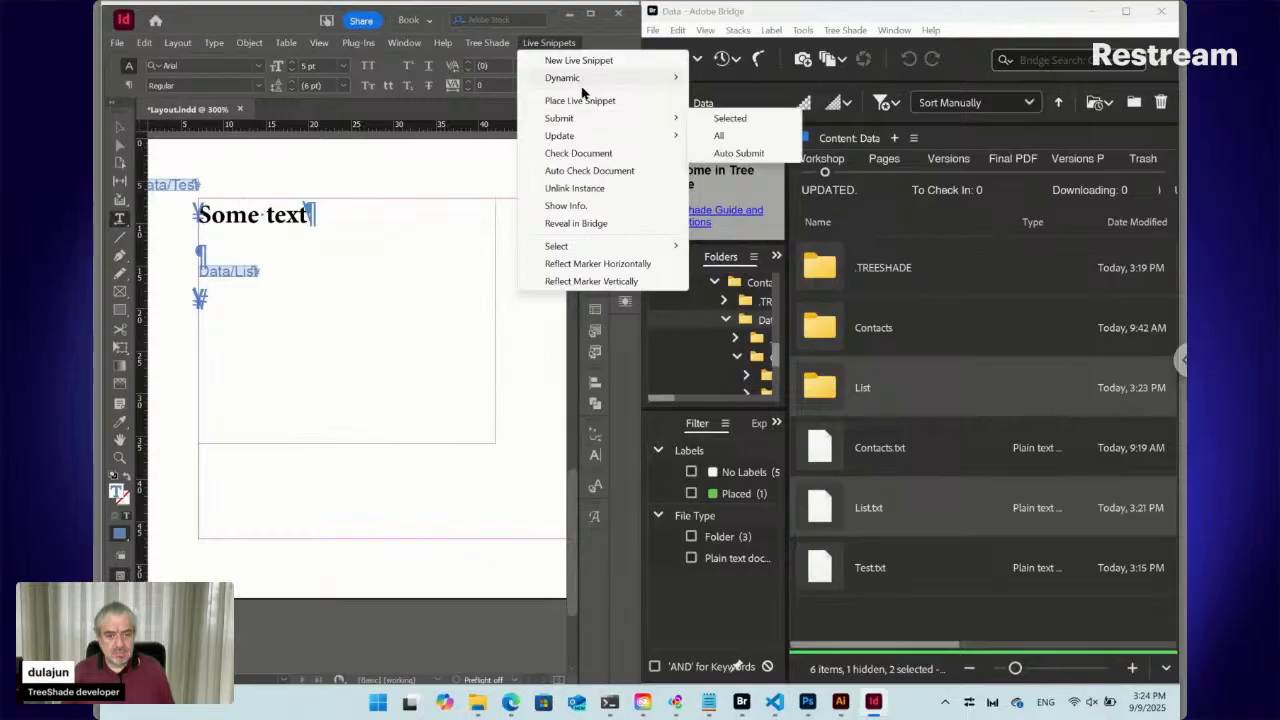
mouse_move(595, 135)
click(716, 136)
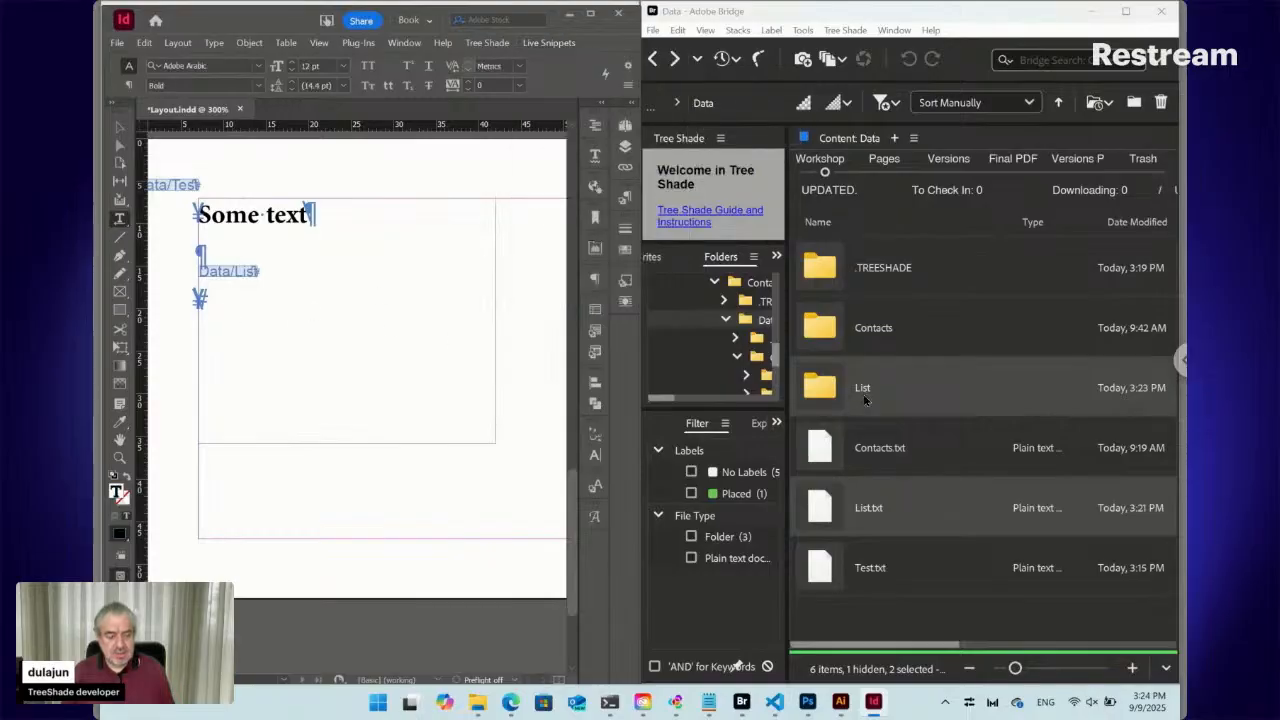
click(867, 632)
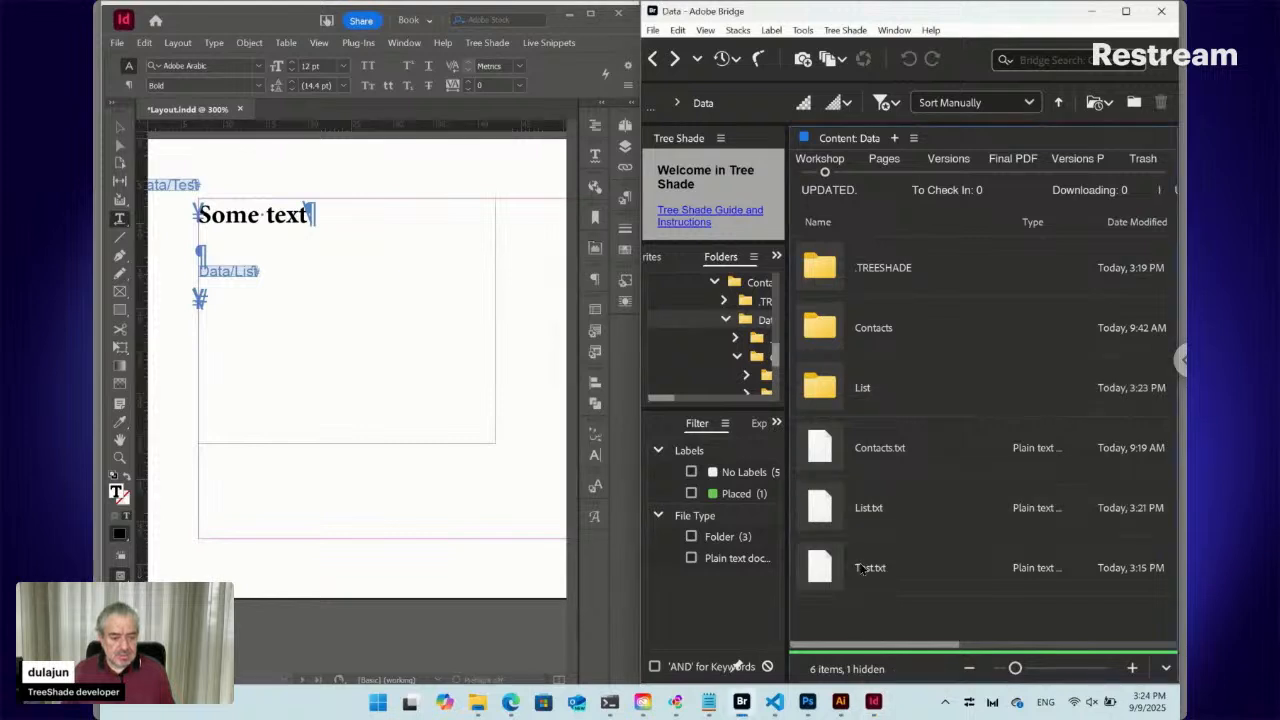
double_click(830, 512)
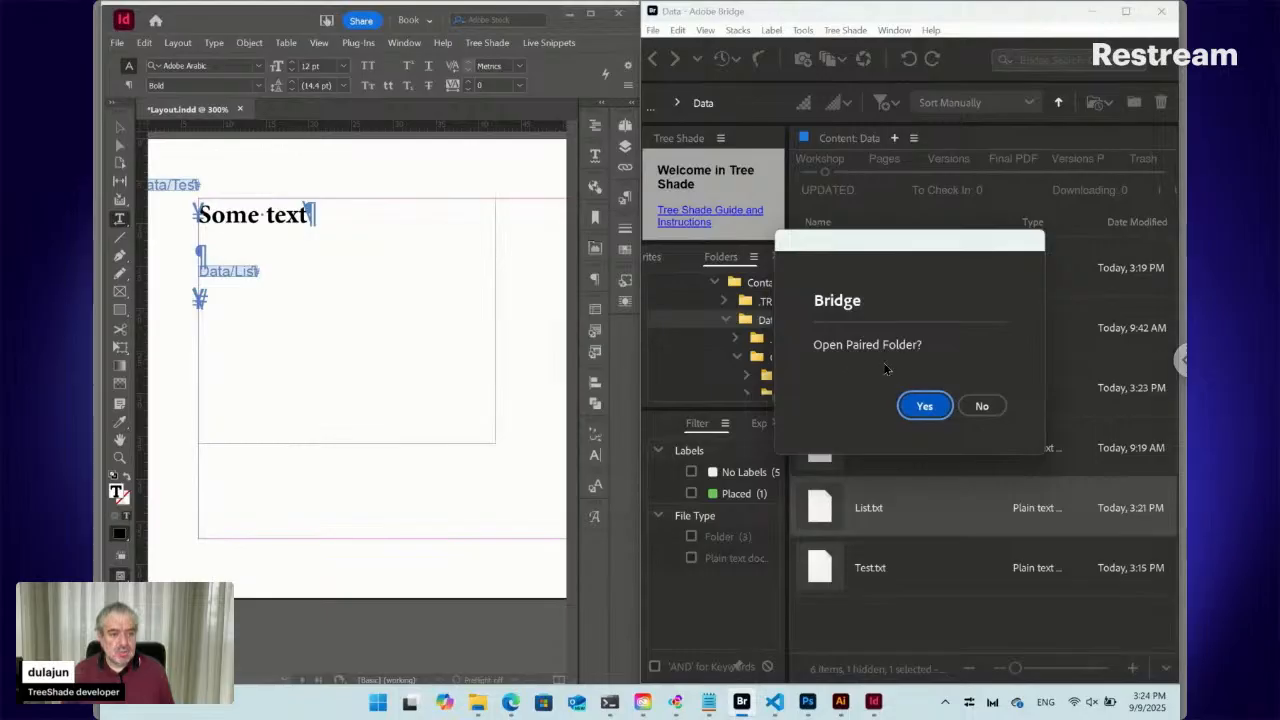
Decline the paired-folder prompt and change the path to ::./<fn>/*:Place:, confirming it
click(973, 410)
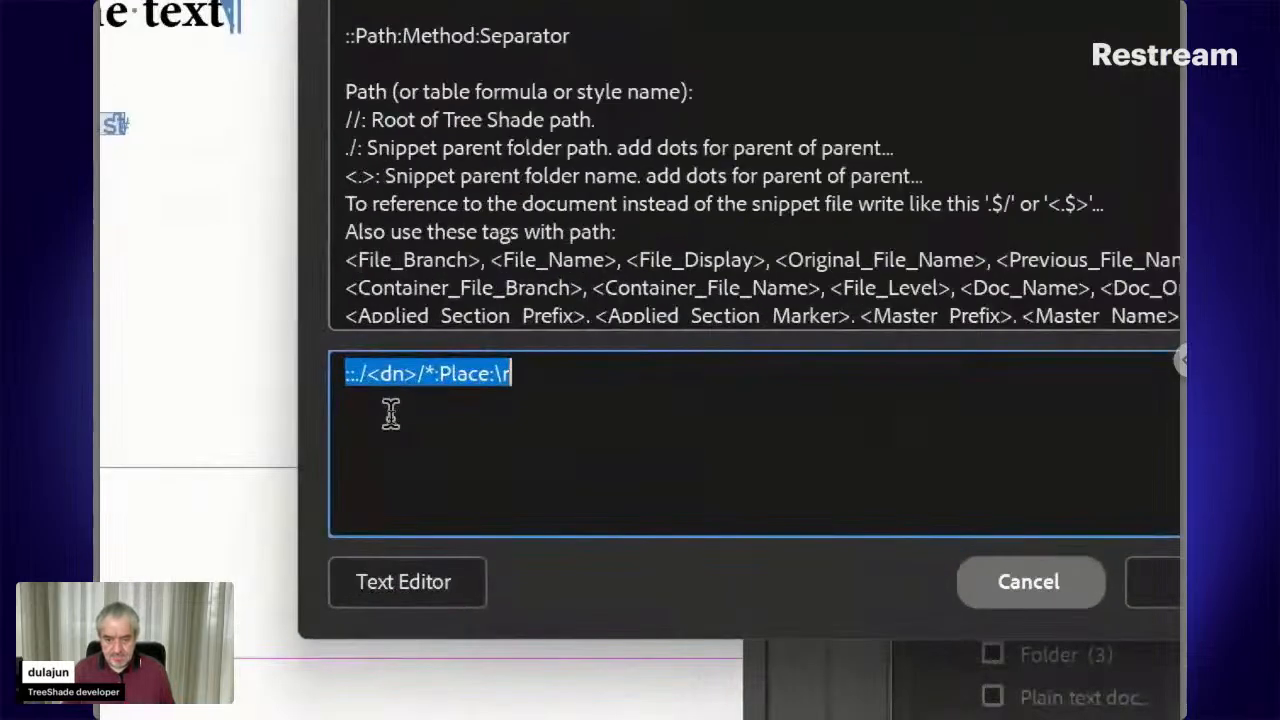
click(368, 373)
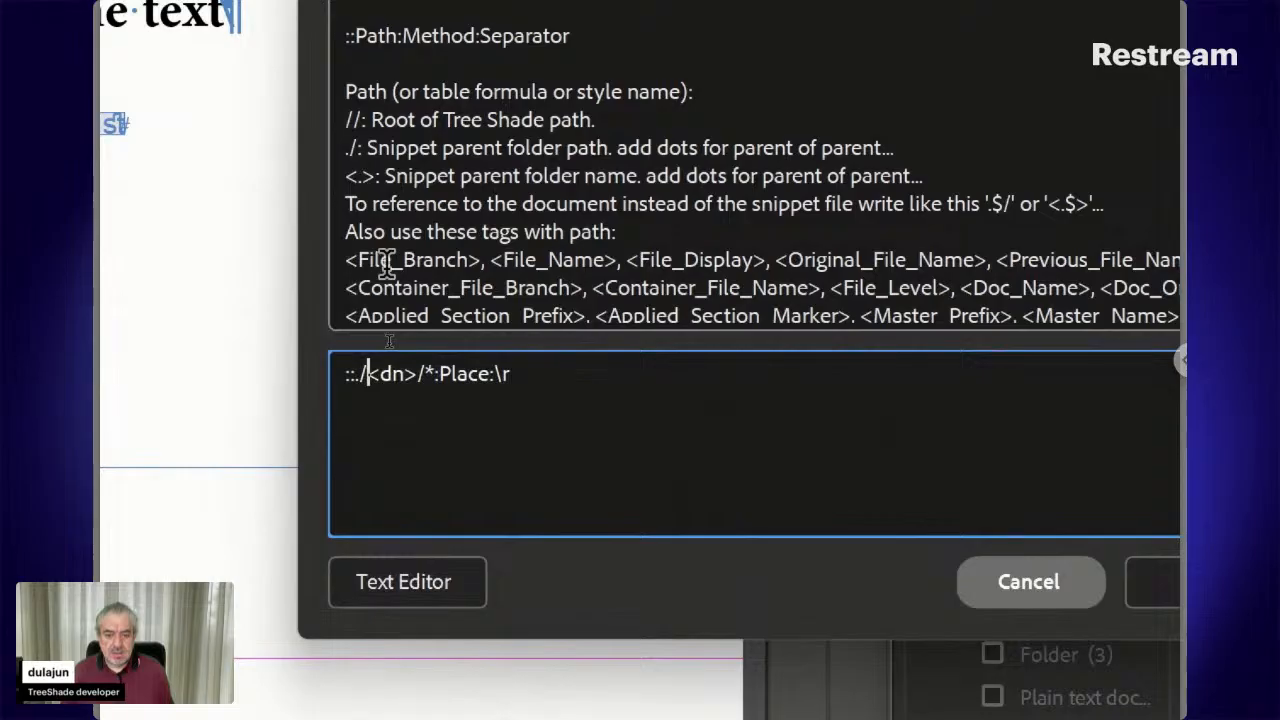
key(Right)
key(shift+Right)
key(shift+Right)
key(shift+Right)
key(shift+Left)
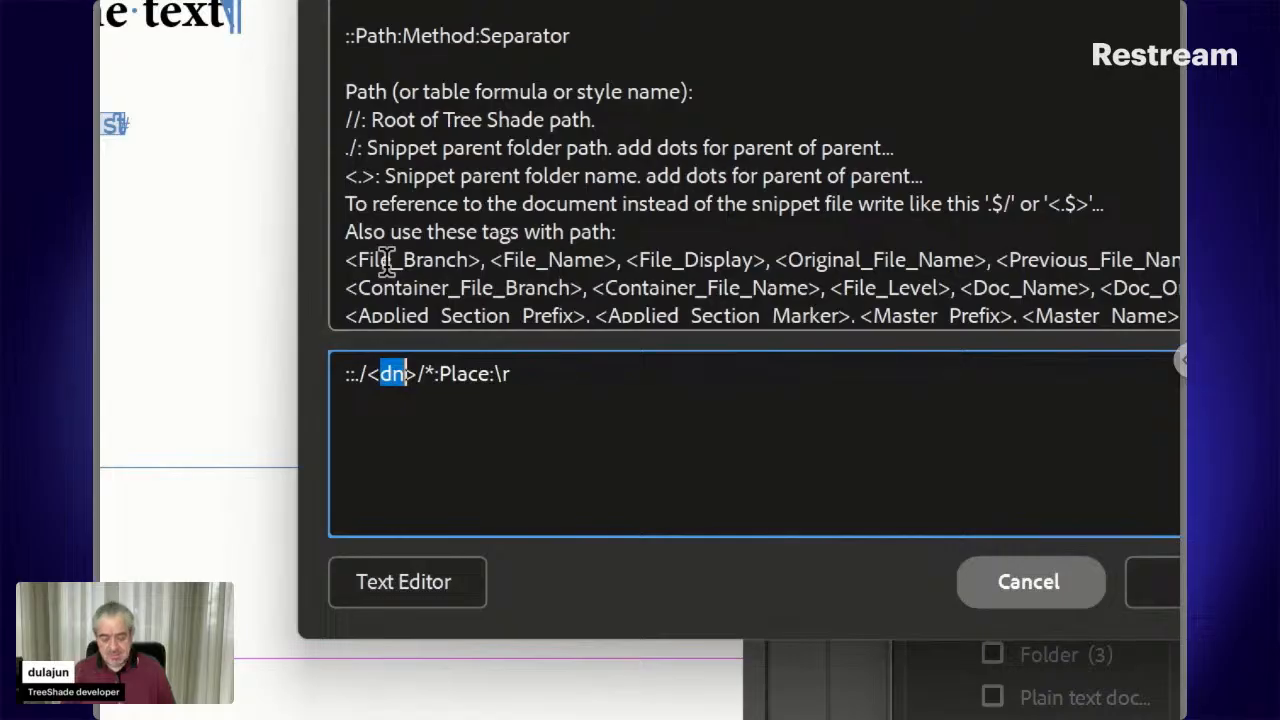
key(BackSpace)
text(fn)
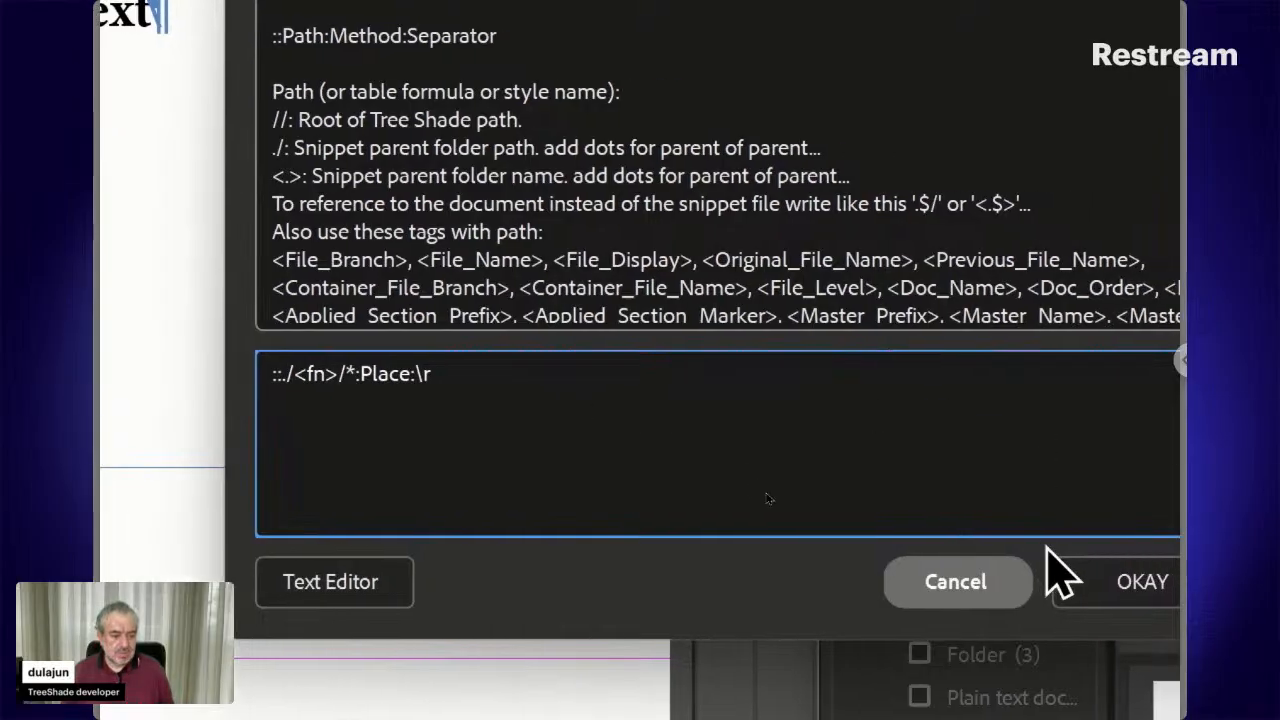
click(1085, 581)
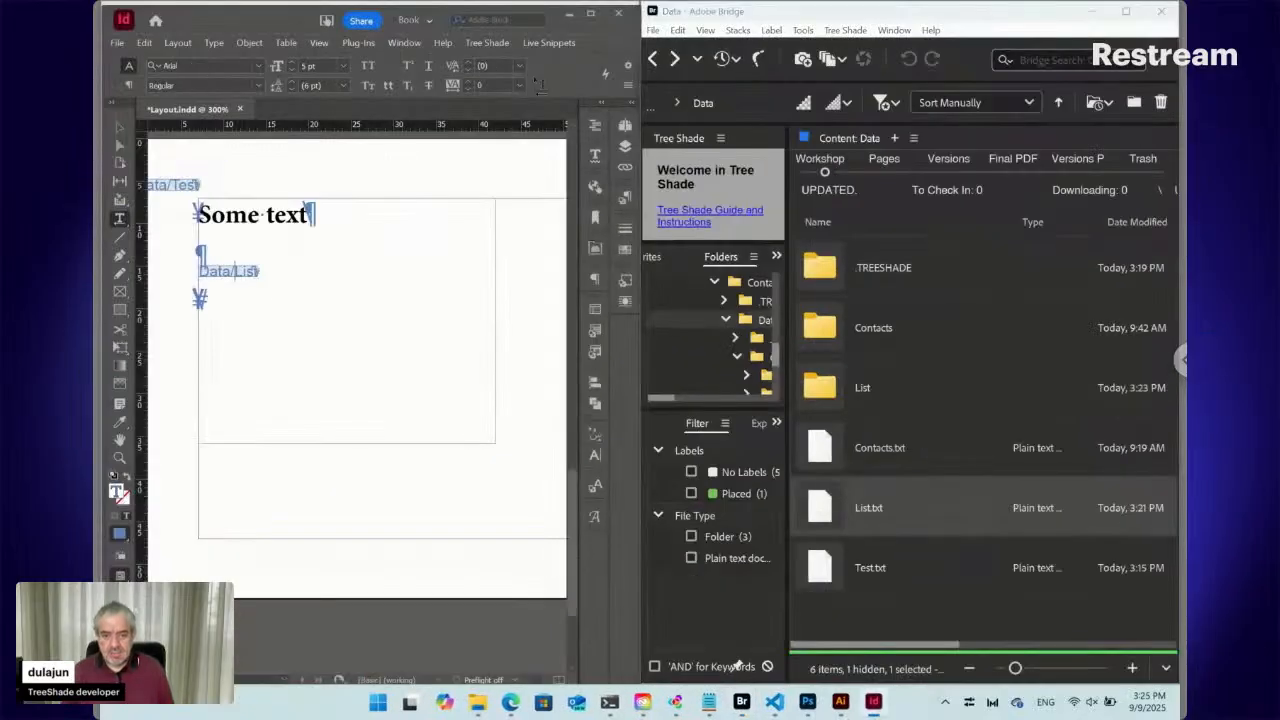
Update the Data/List snippet to place the Elephant and Lion text, checking the List folder
click(551, 43)
mouse_move(560, 134)
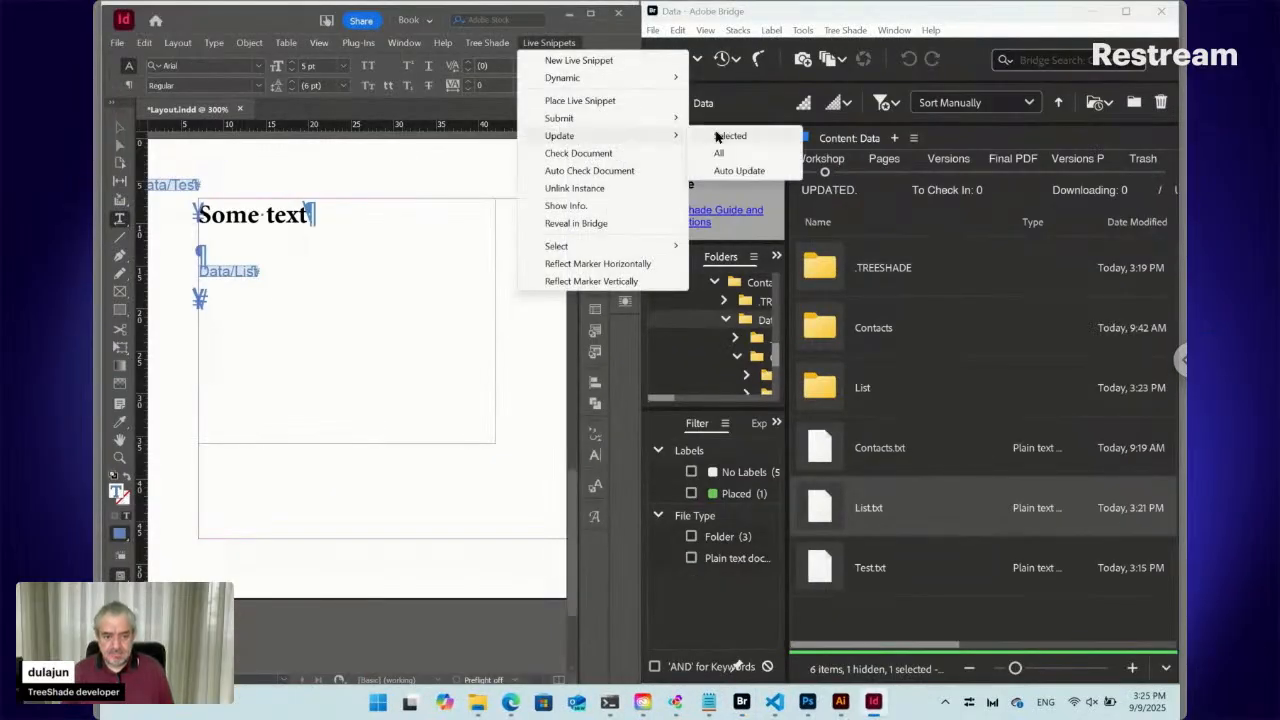
click(728, 136)
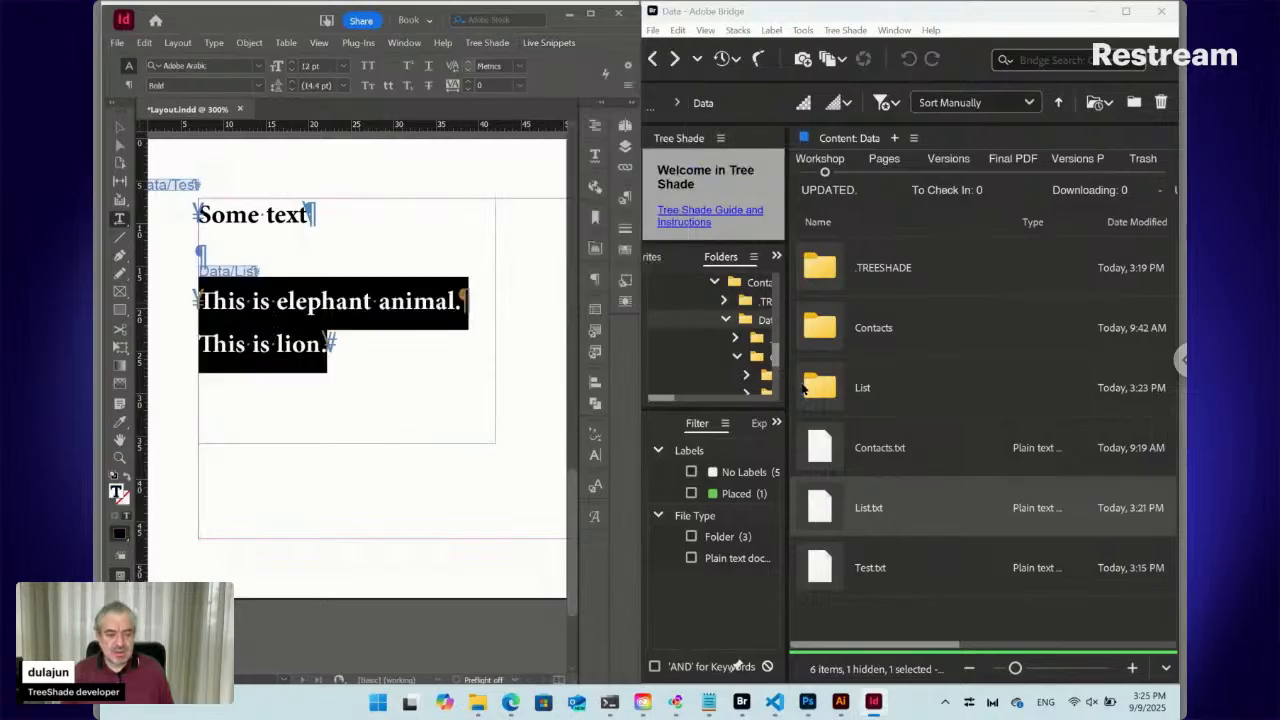
double_click(830, 387)
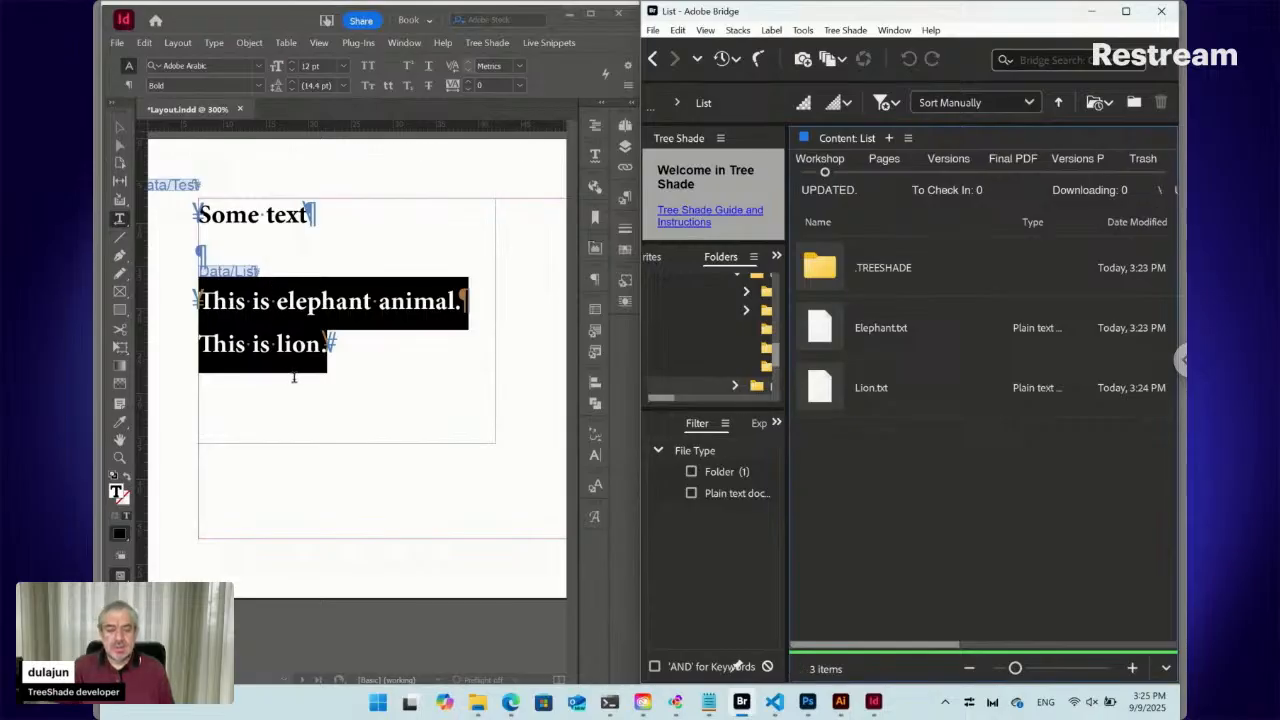
click(290, 303)
click(288, 303)
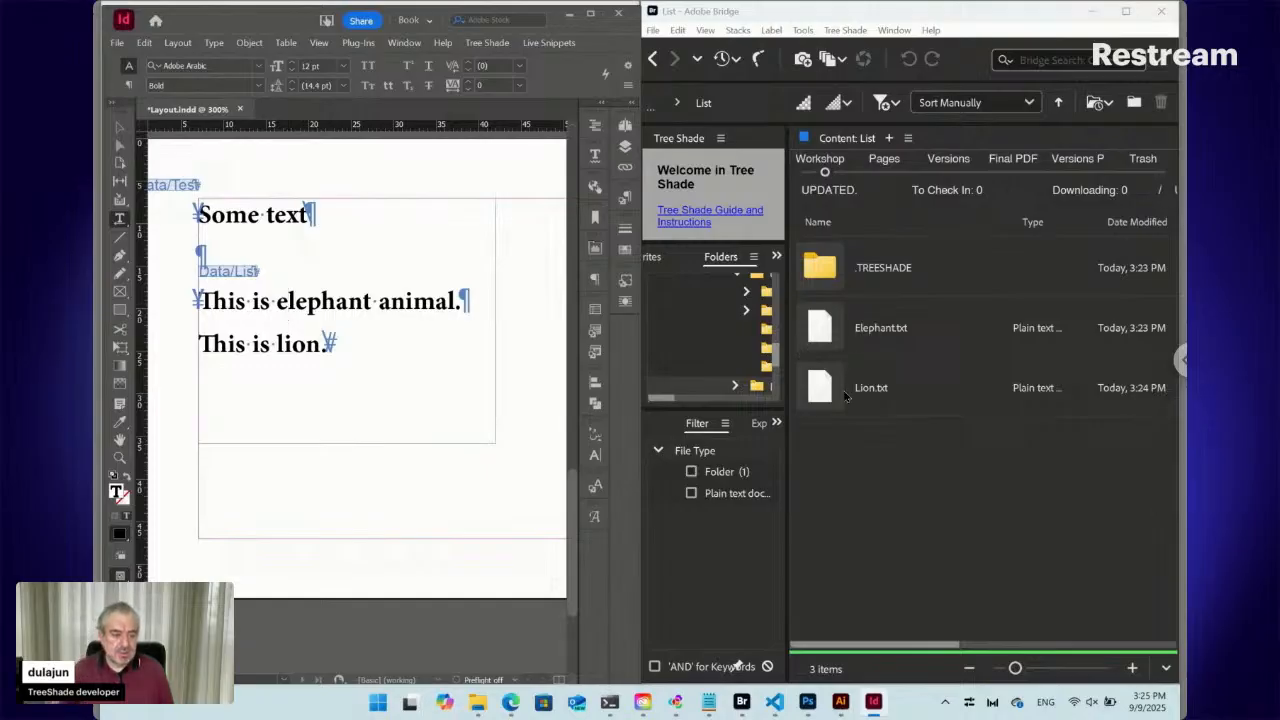
Return to the Data folder and reopen List.txt's snippet settings
click(652, 58)
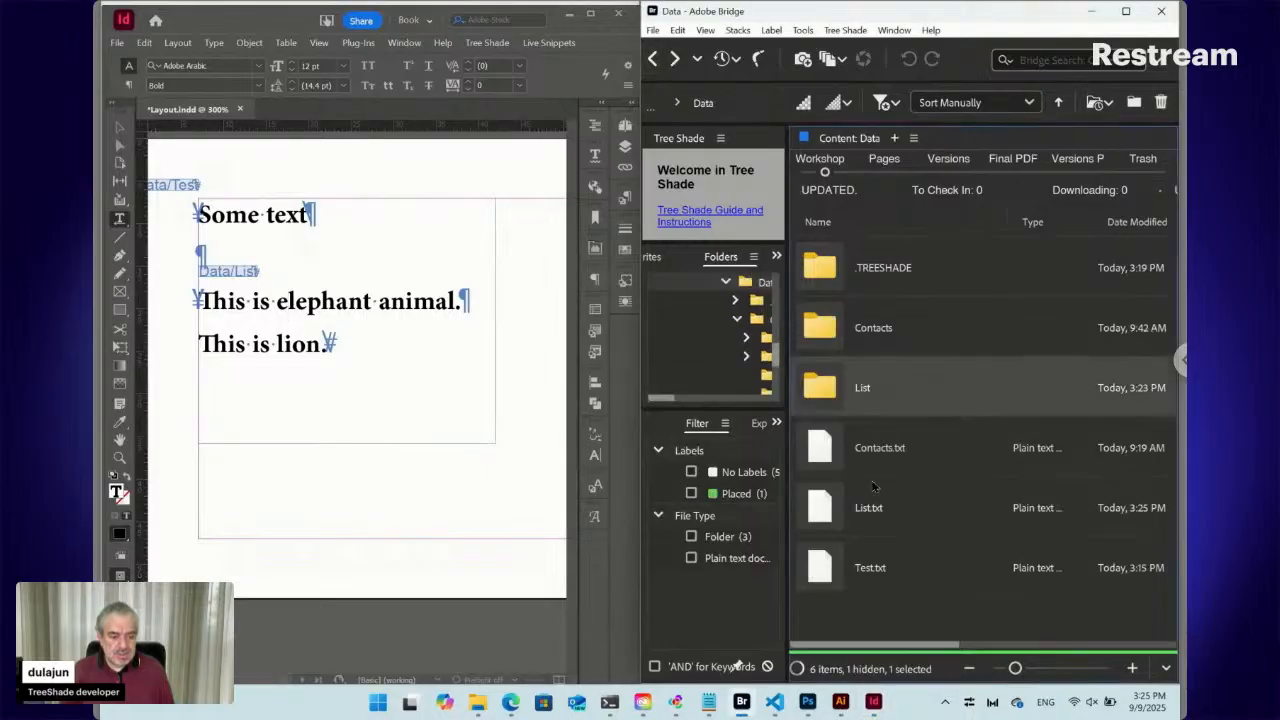
click(828, 517)
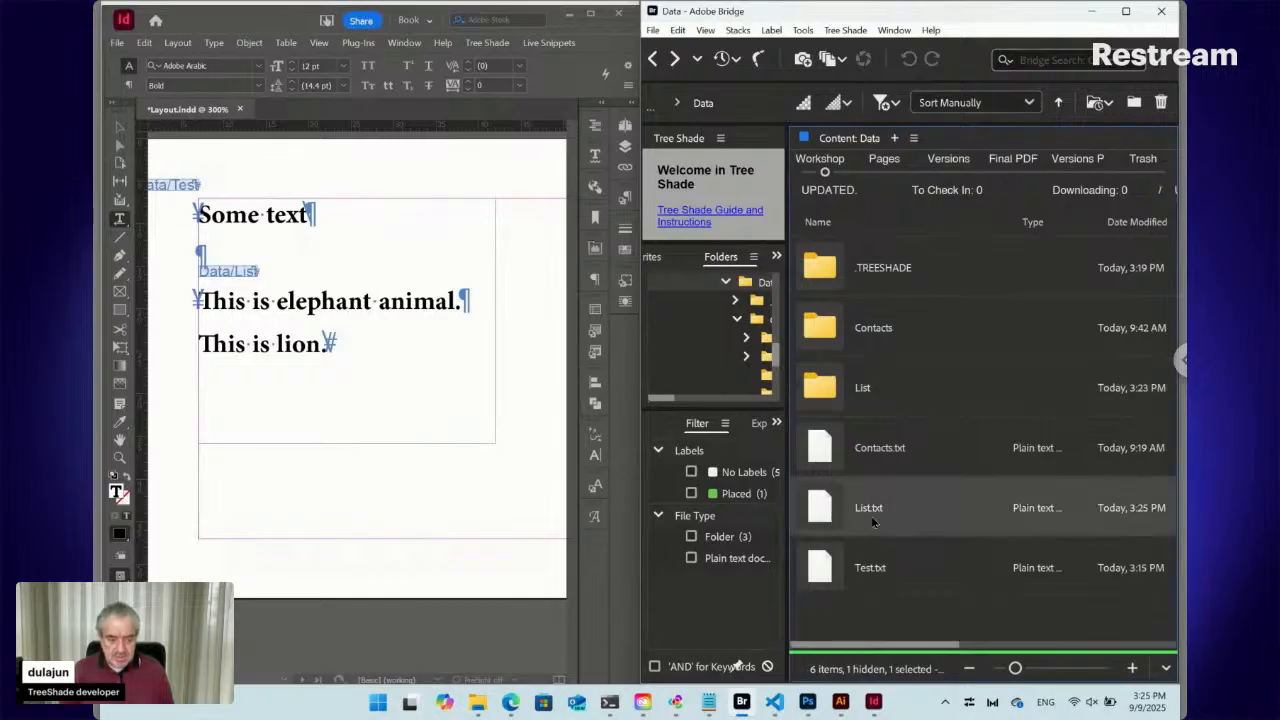
double_click(828, 513)
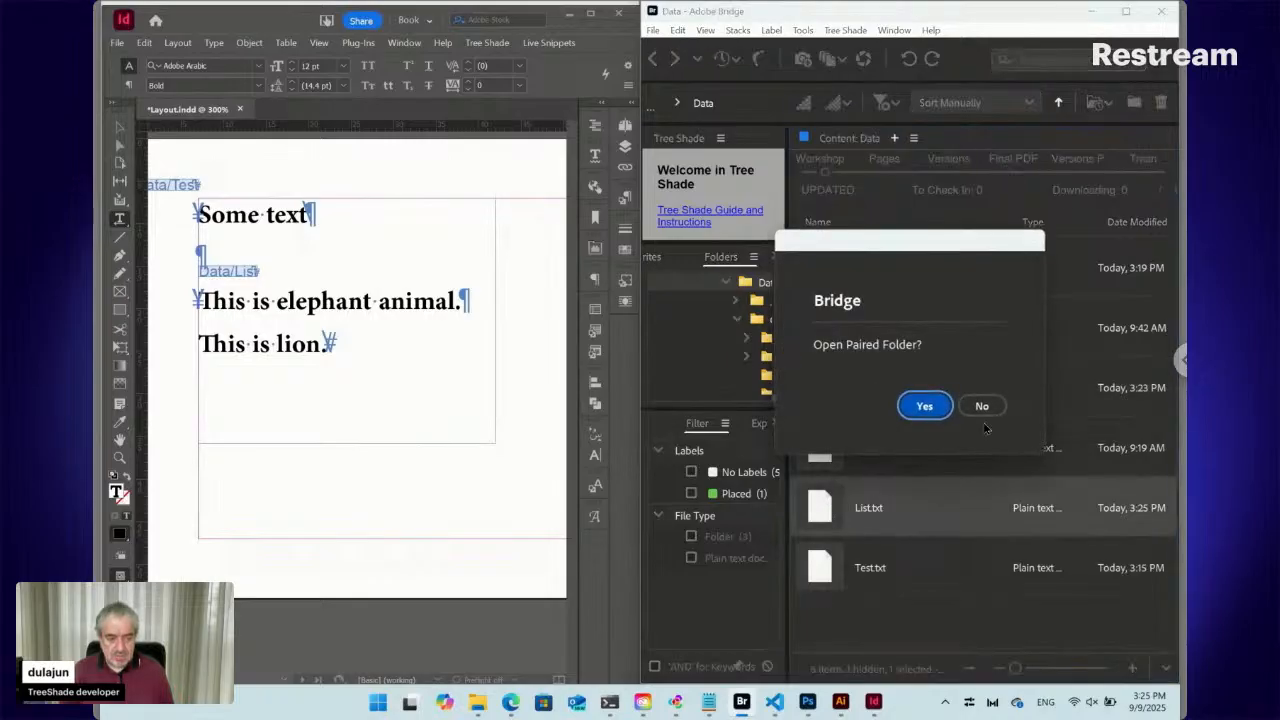
Append ':-' to the path line and add a second line '::List:Para', then confirm
click(982, 404)
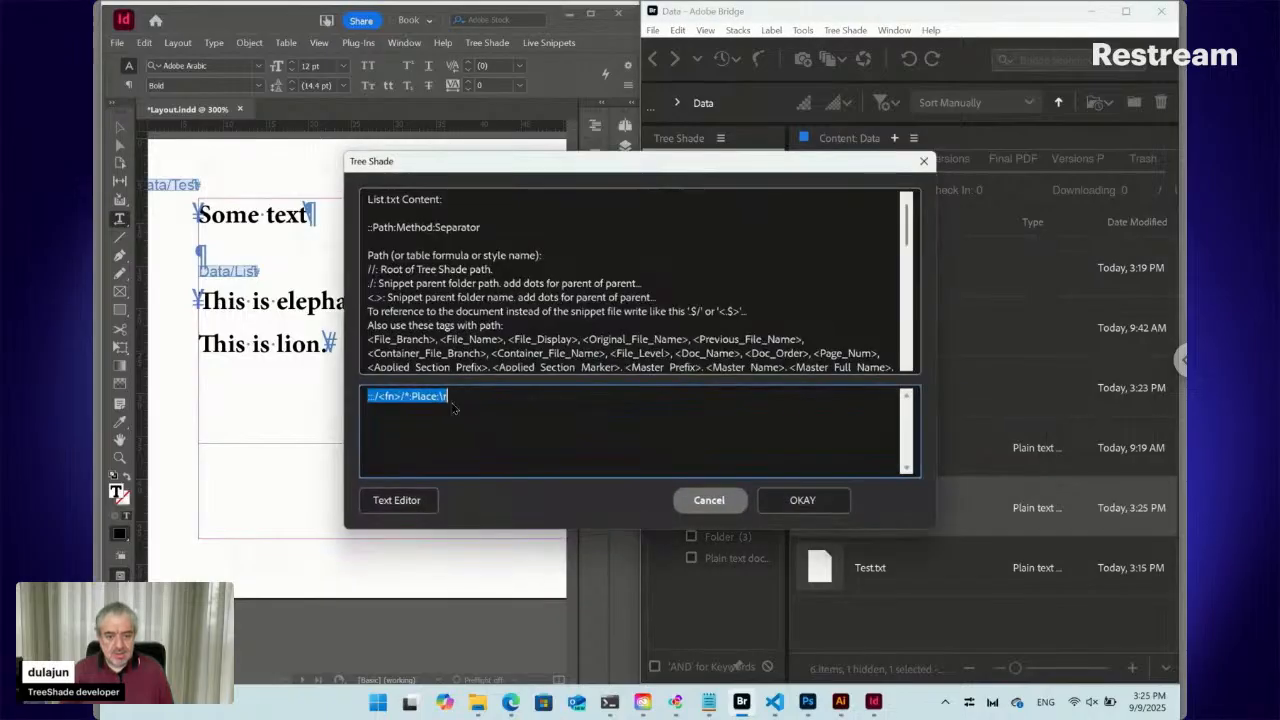
click(459, 397)
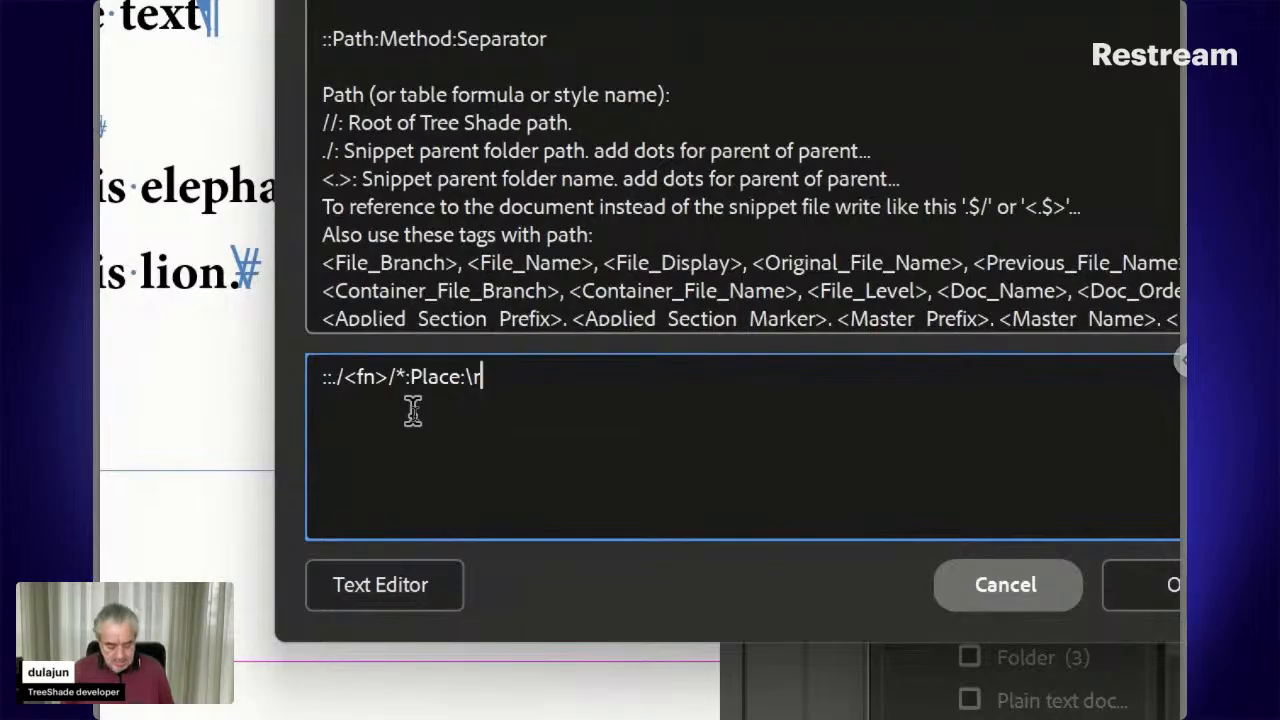
text(:-)
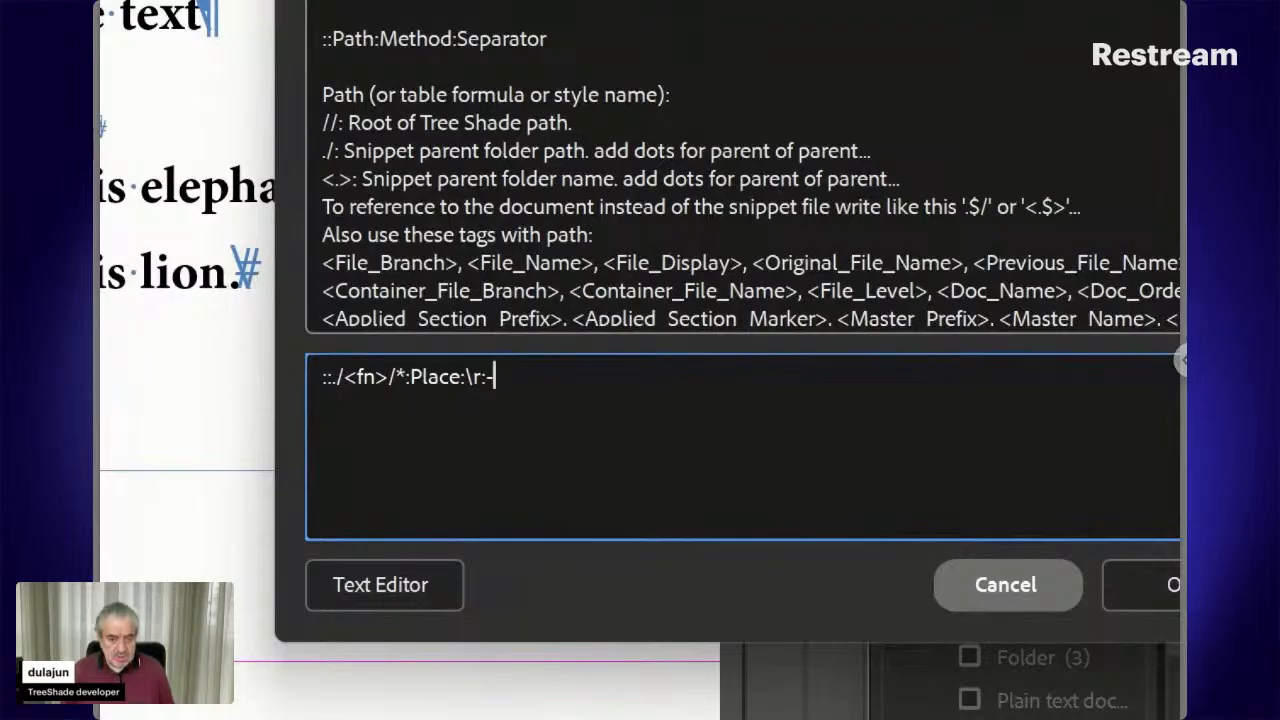
key(Return)
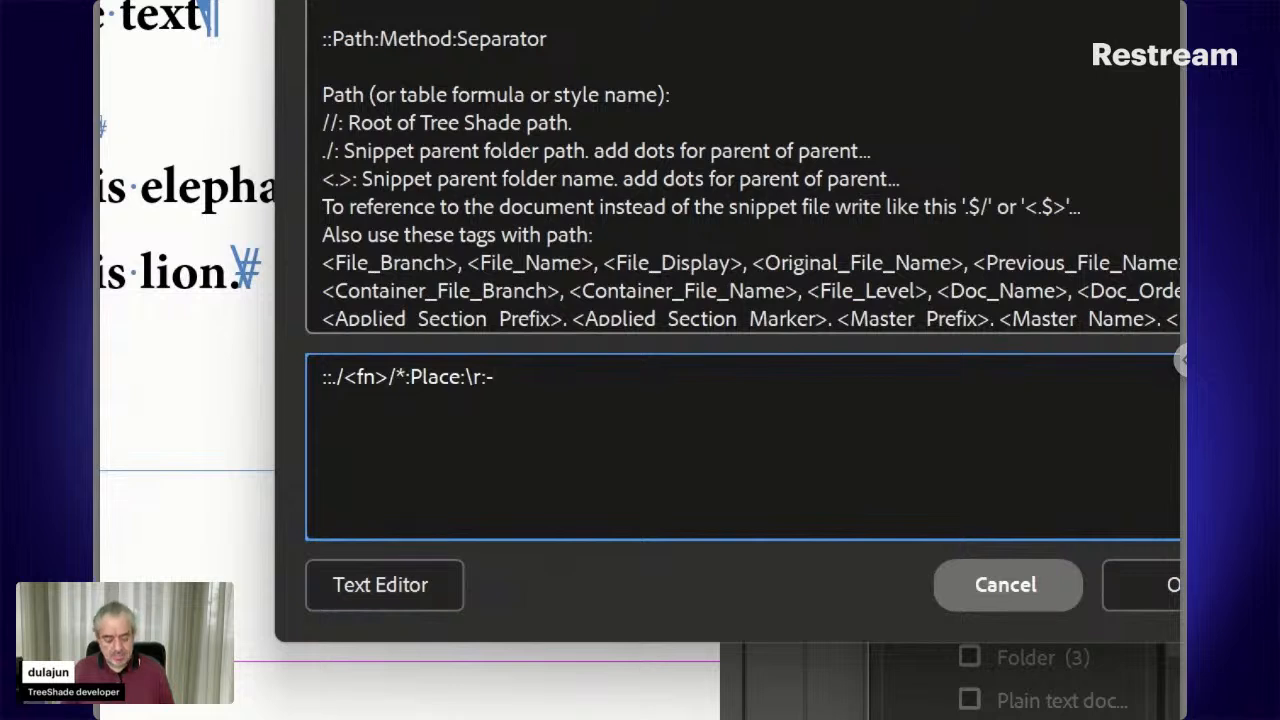
text(::)
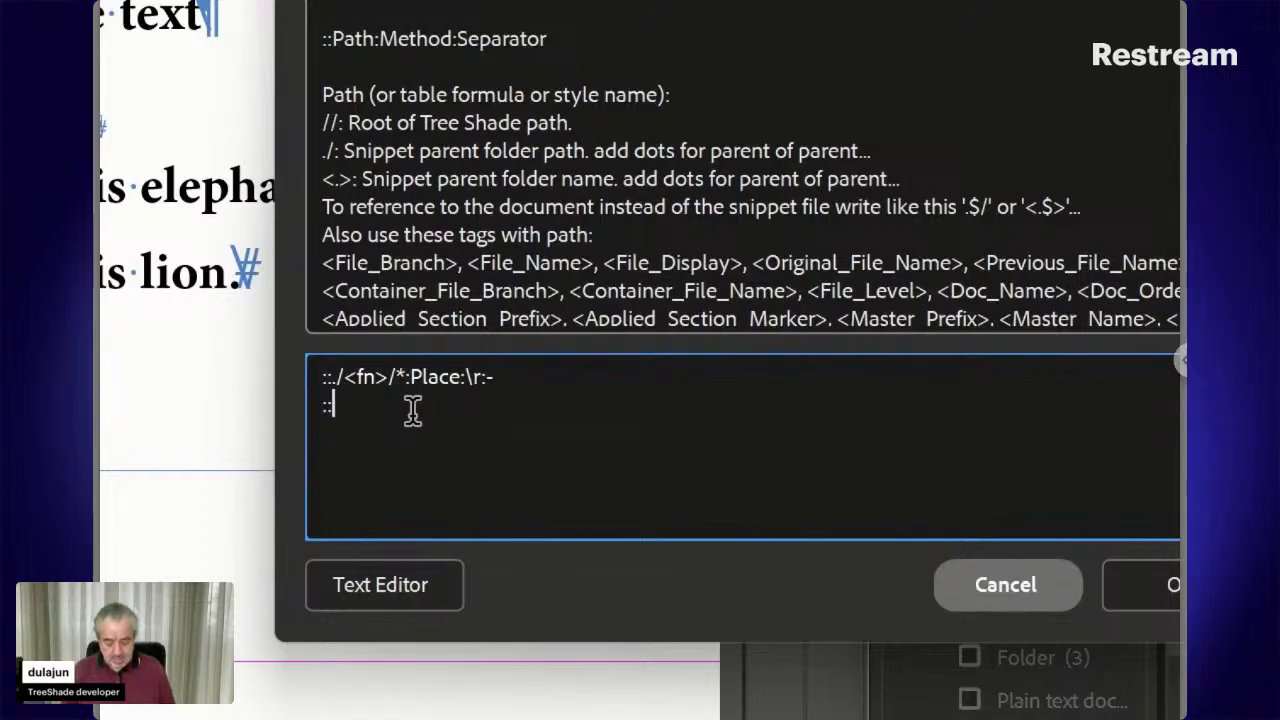
text(List)
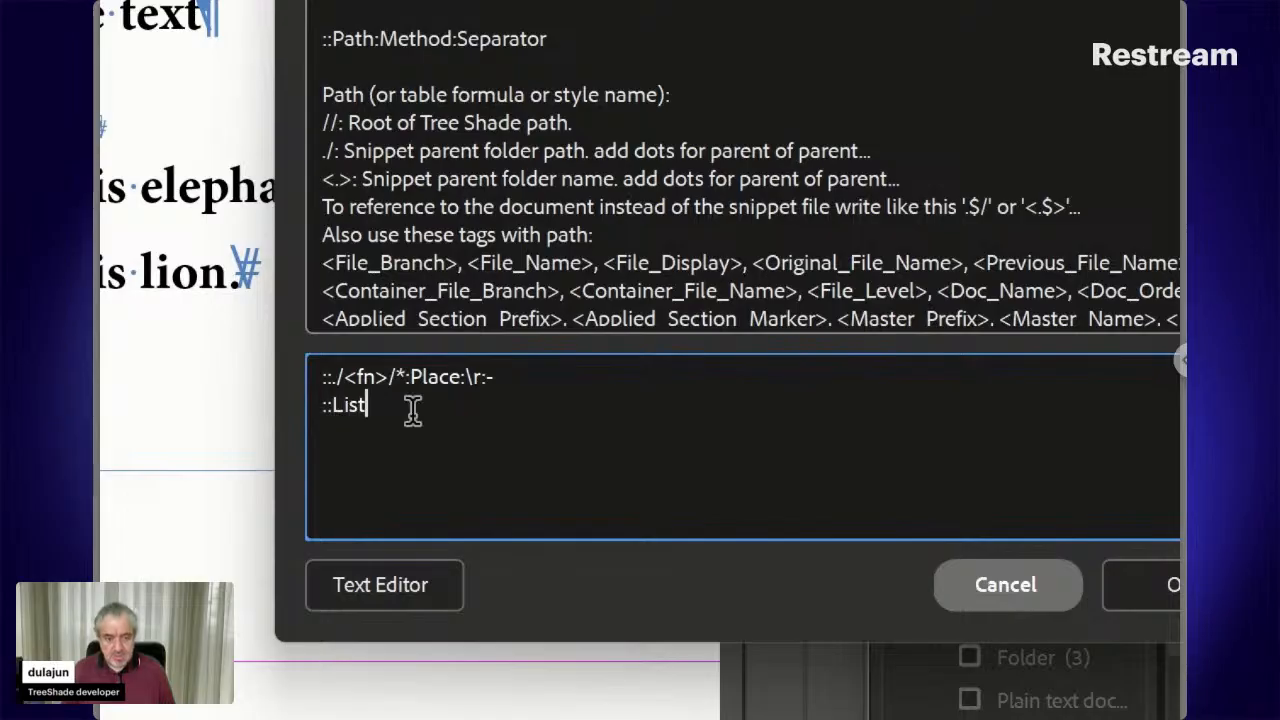
text(:)
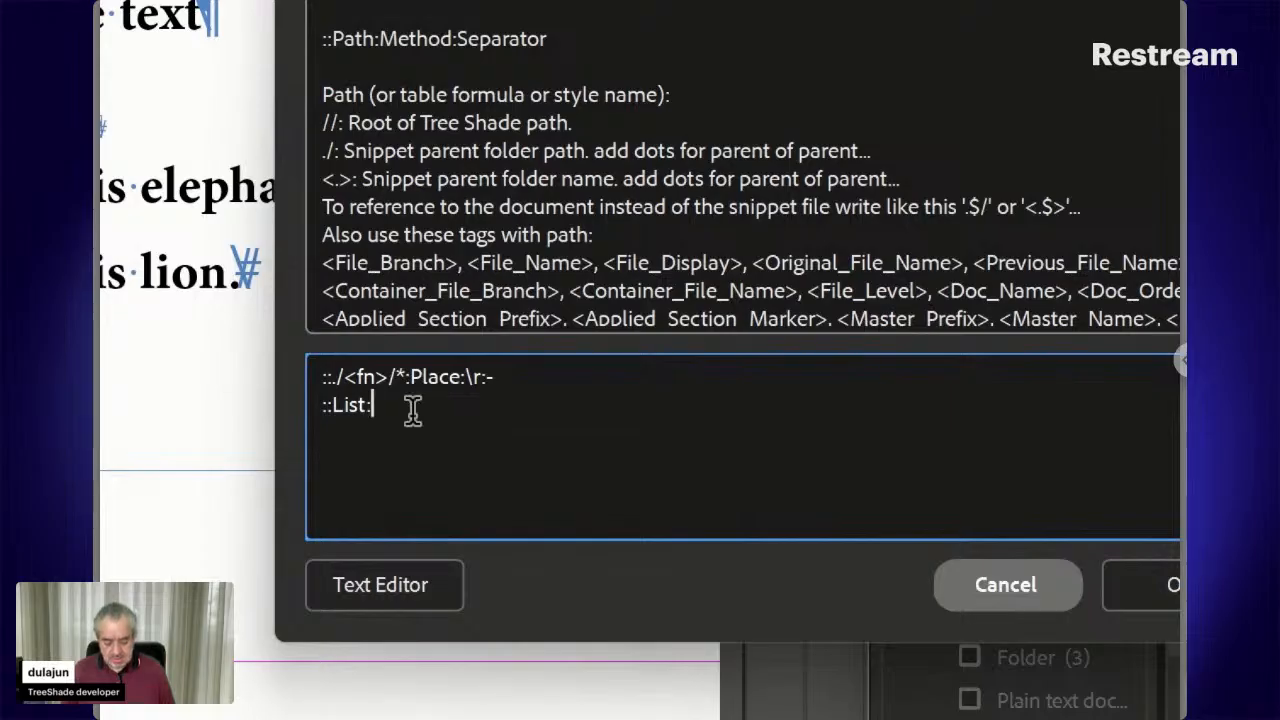
text(Para)
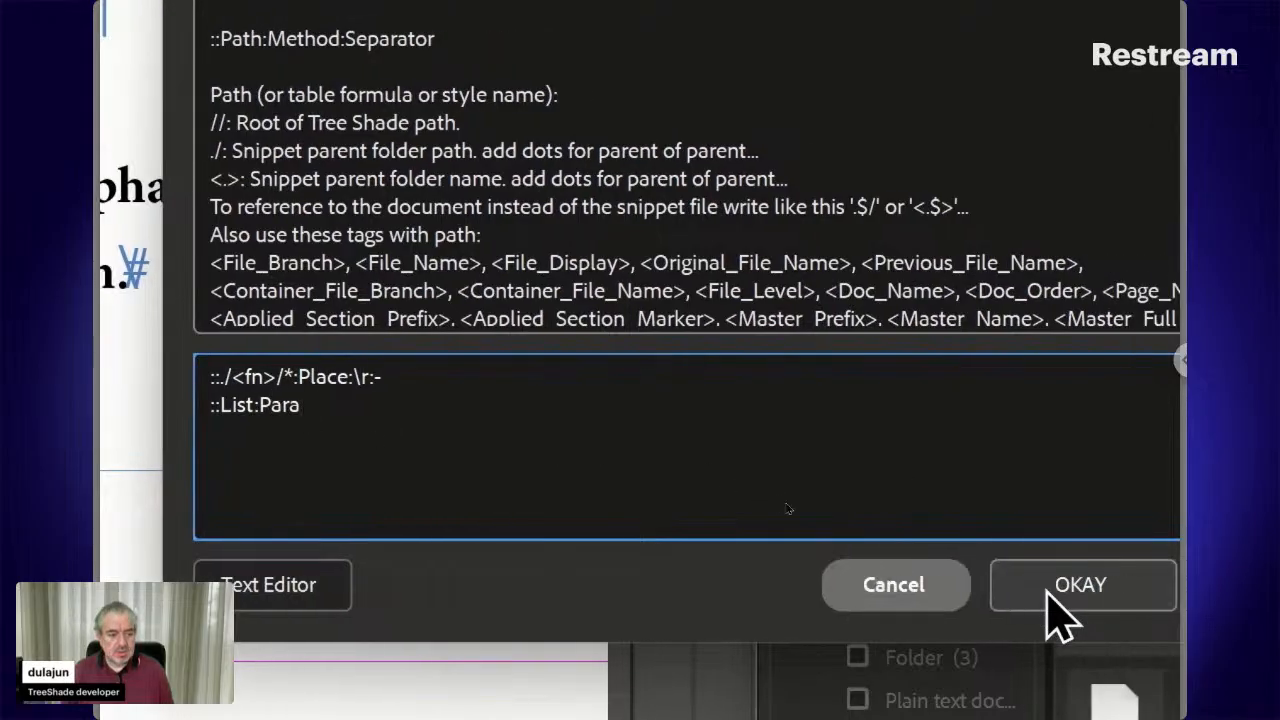
click(1140, 591)
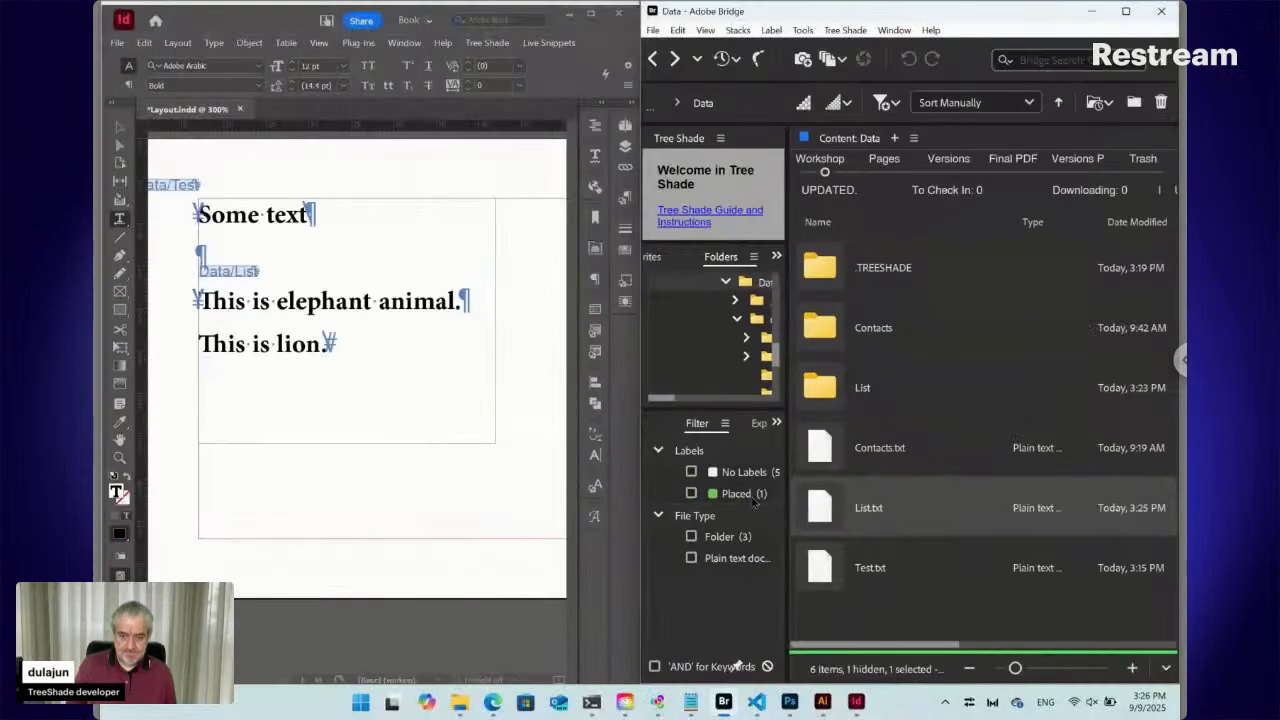
Place the caret in the elephant paragraph and show the Paragraph Styles panel
click(272, 301)
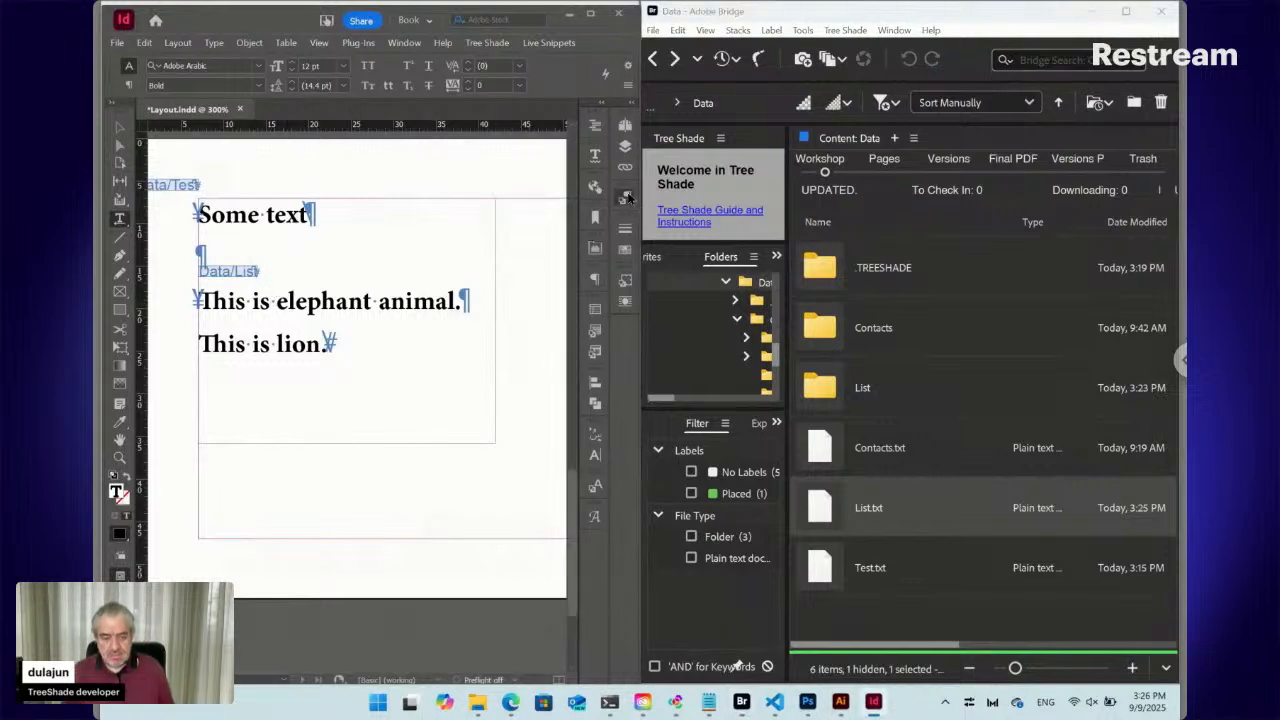
click(625, 197)
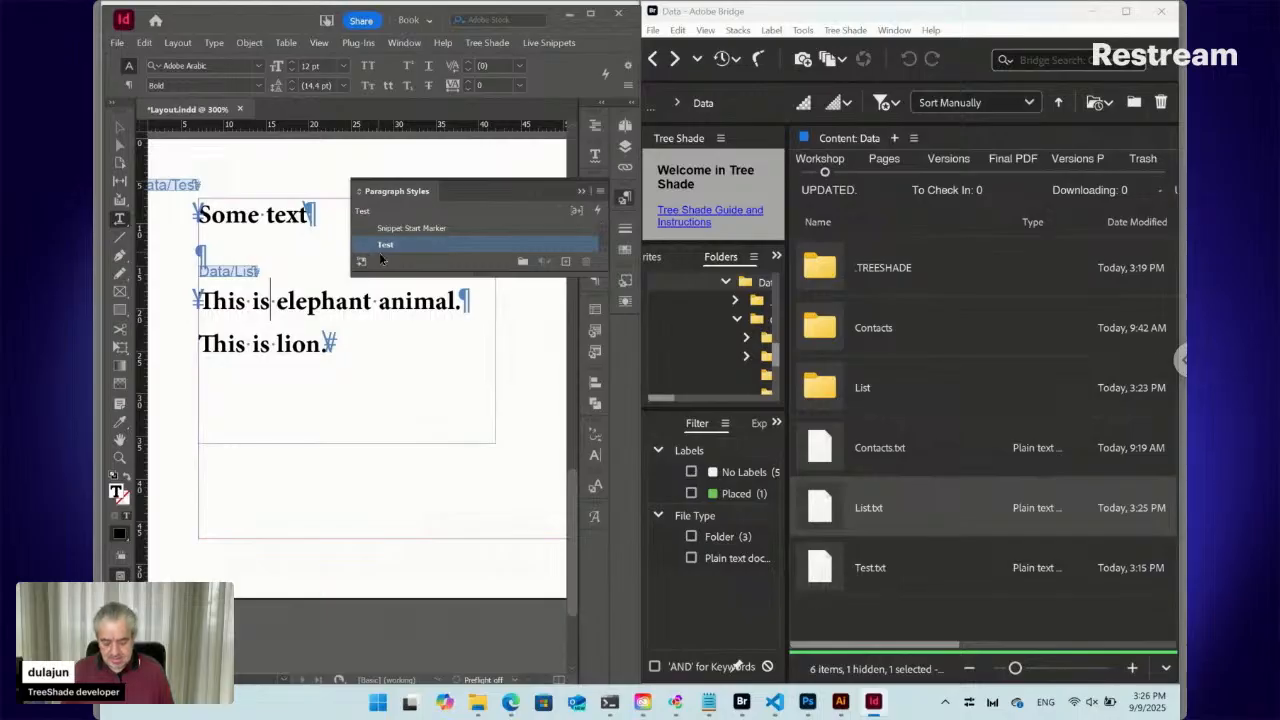
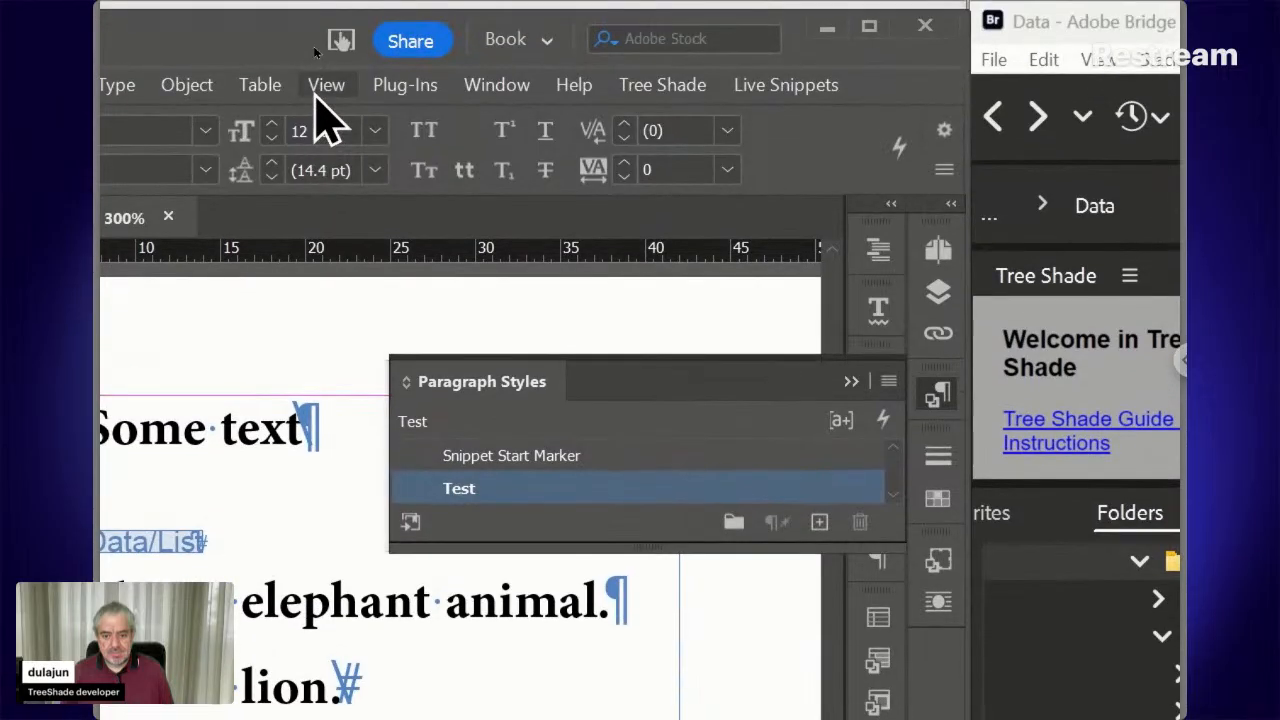
Run Live Snippets > Update > All, then click into the elephant line to clear the selection
click(785, 90)
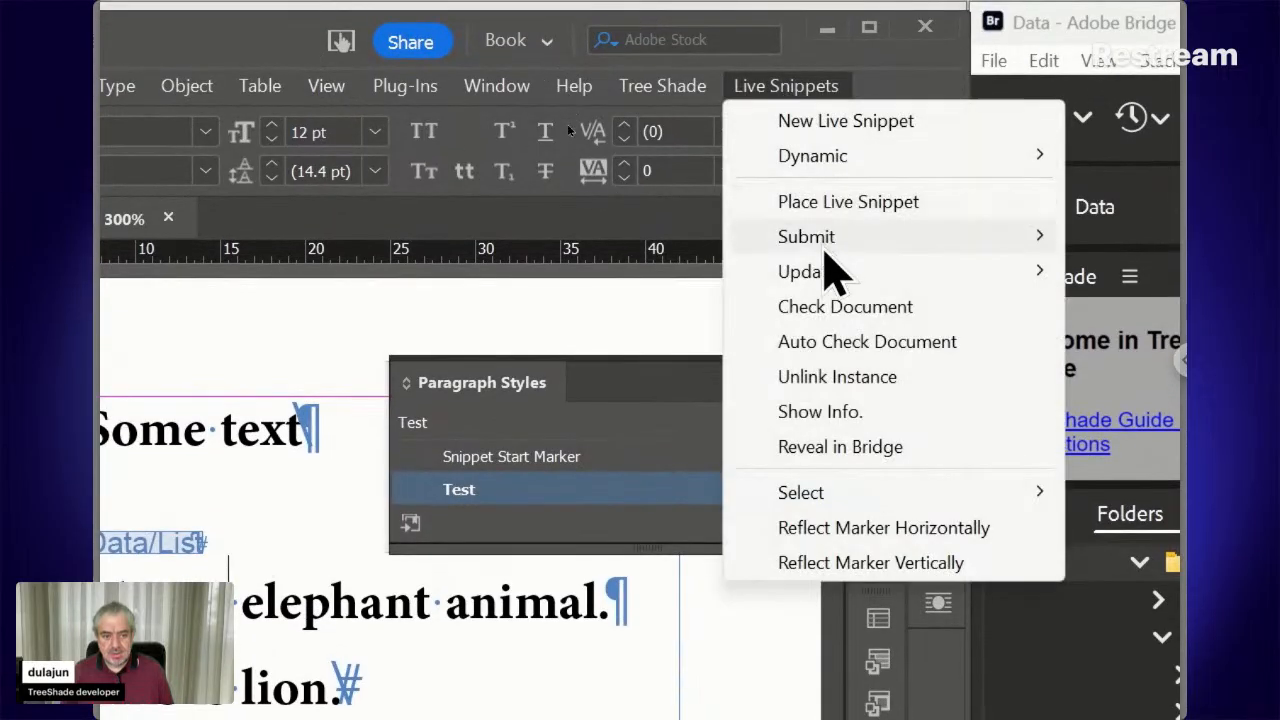
mouse_move(822, 268)
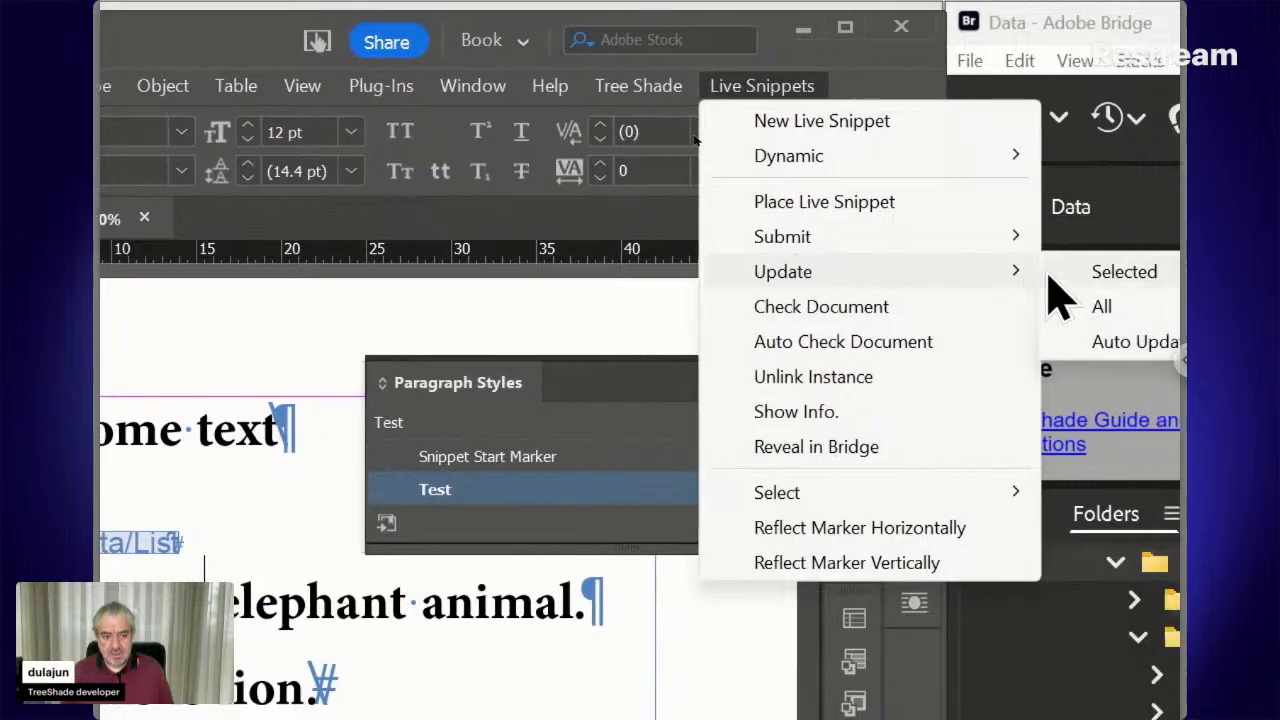
click(1049, 276)
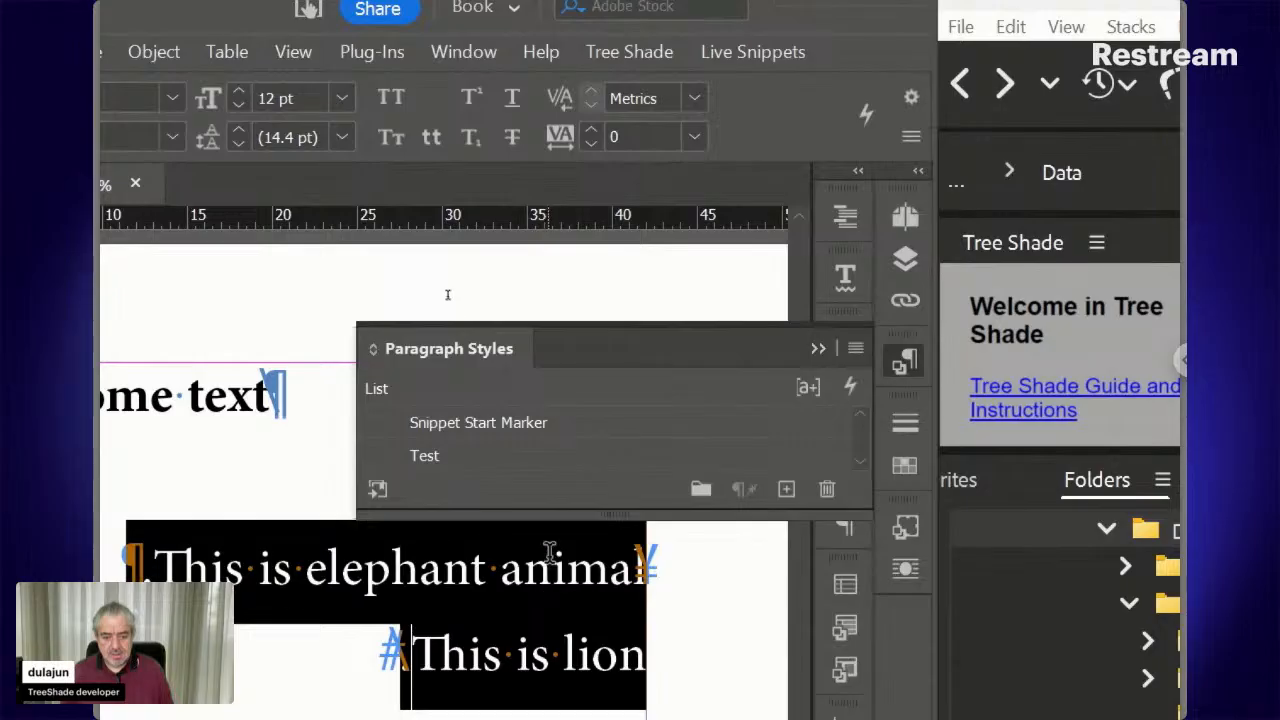
click(525, 560)
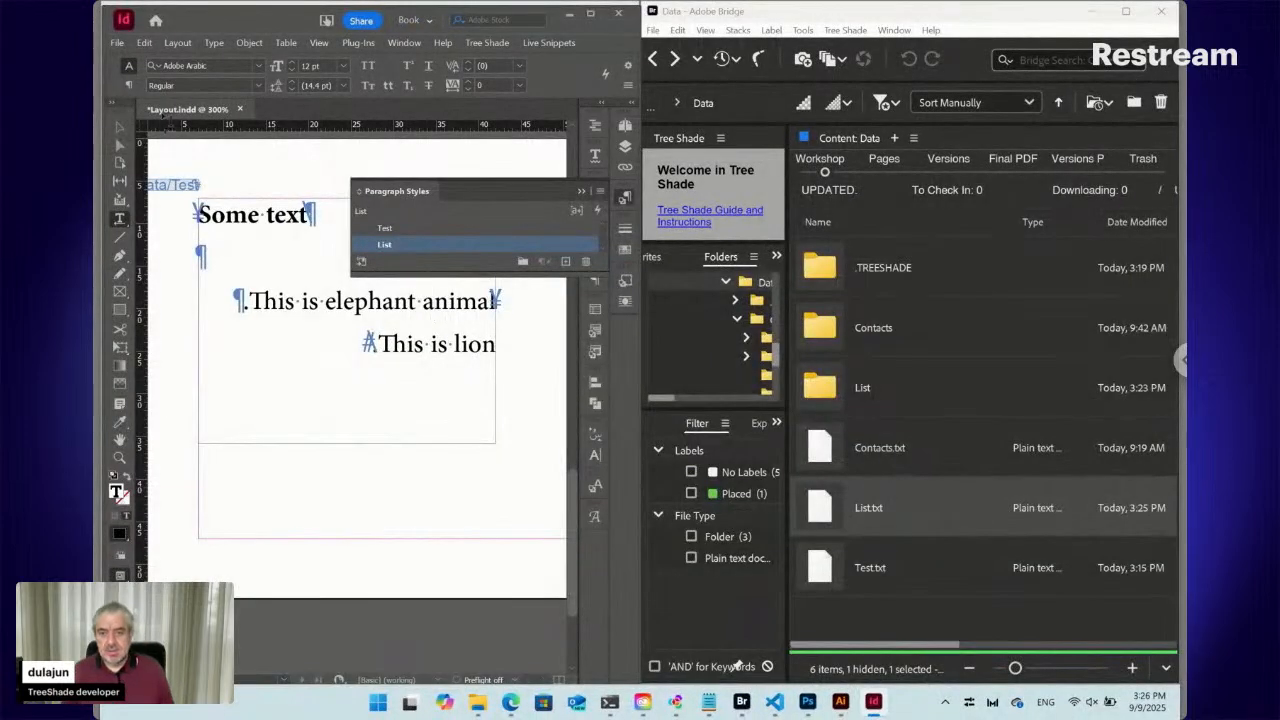
Make the elephant paragraph left-to-right and set its text in Amarillo at 6 pt
click(128, 85)
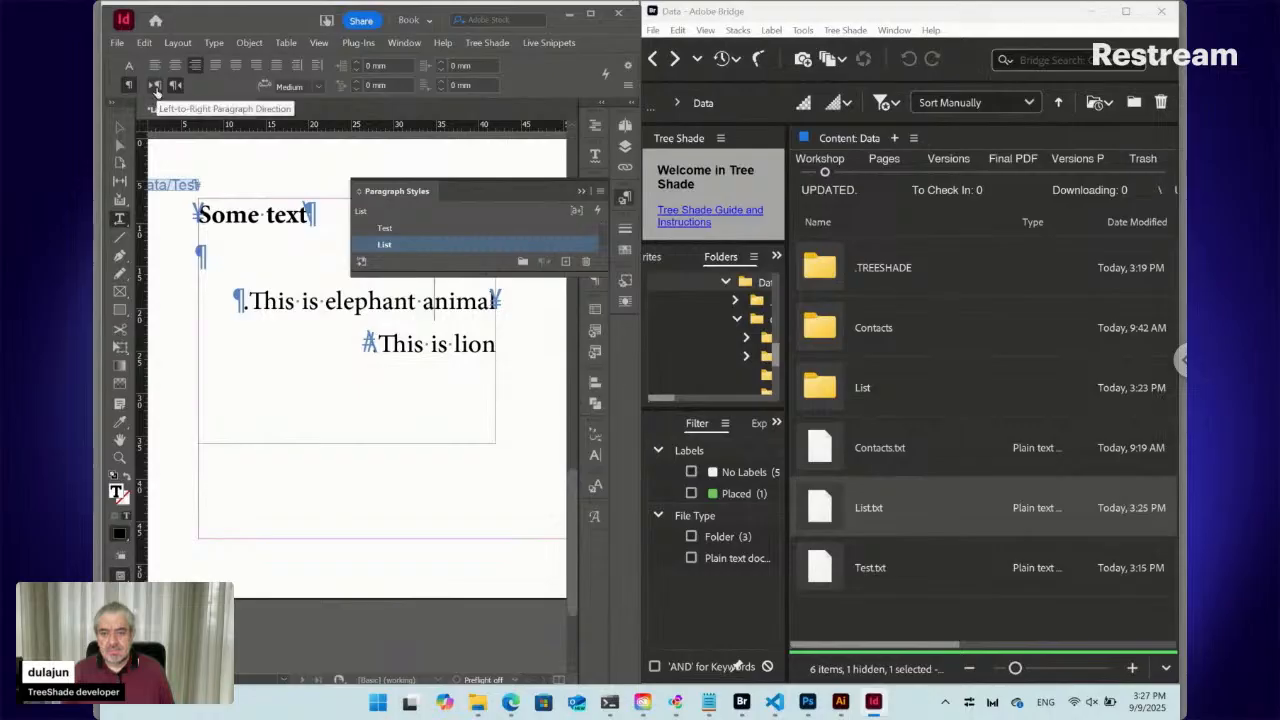
click(155, 88)
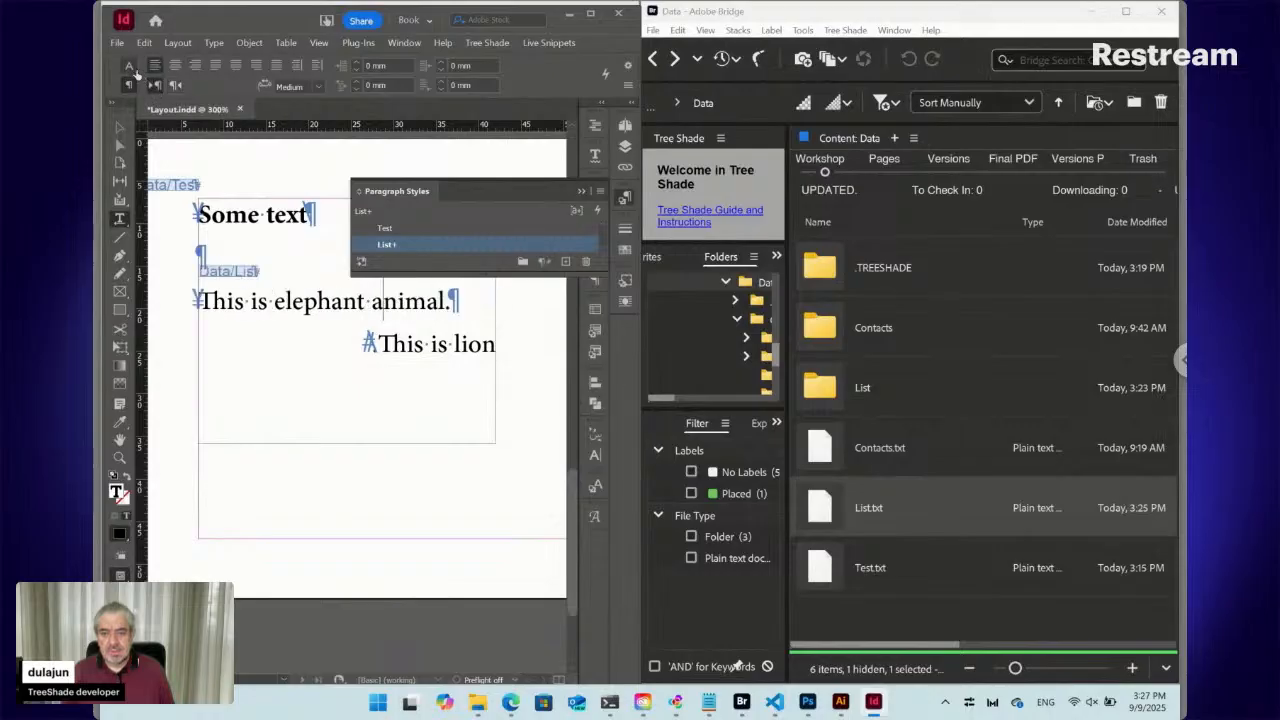
click(129, 67)
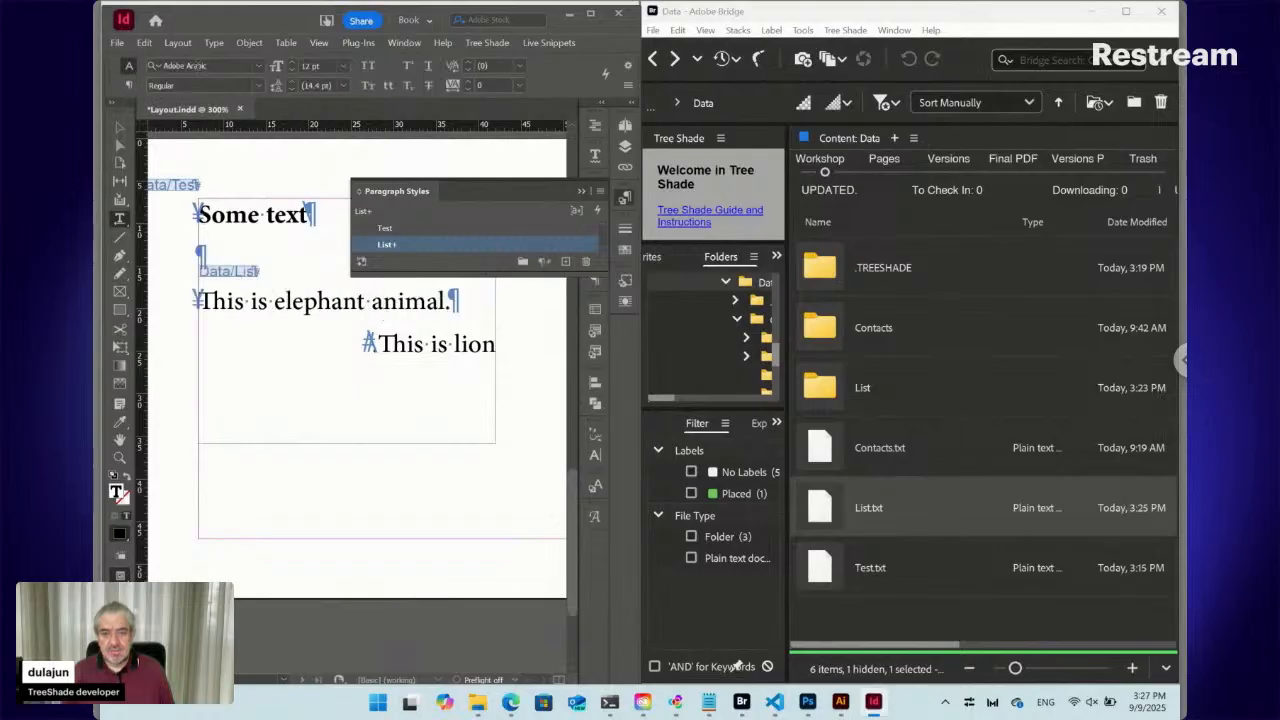
click(257, 66)
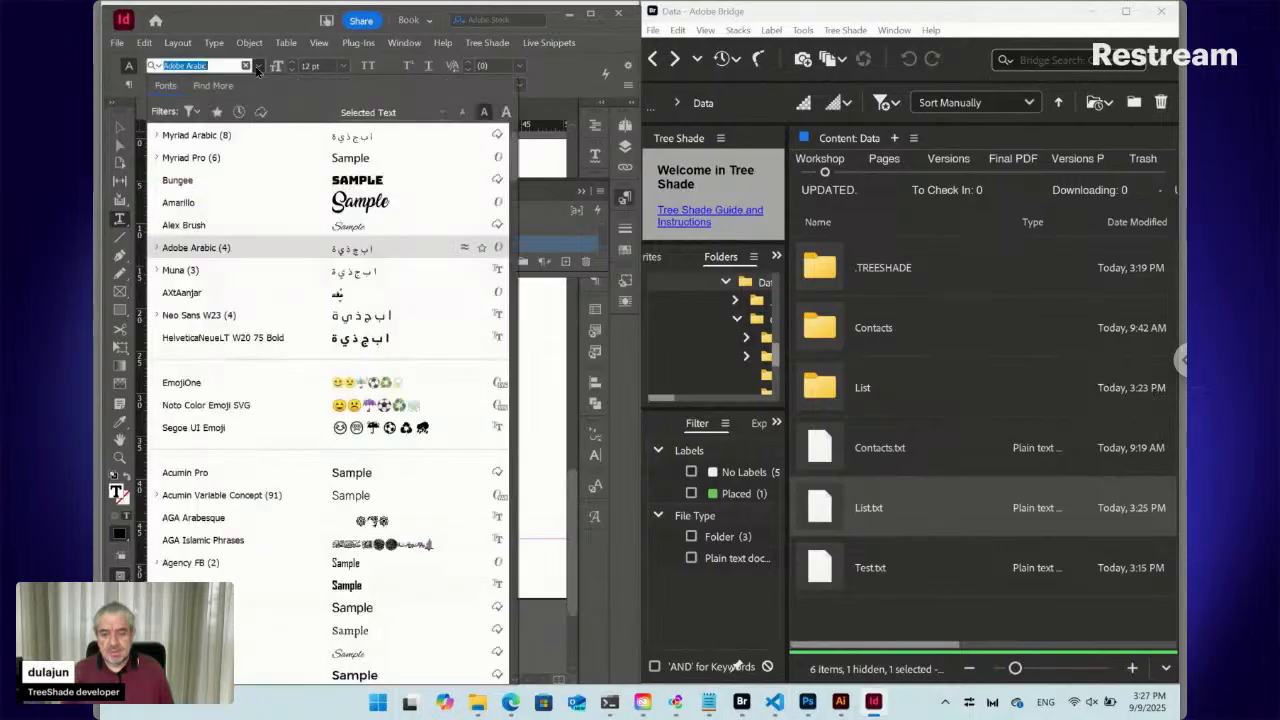
click(269, 202)
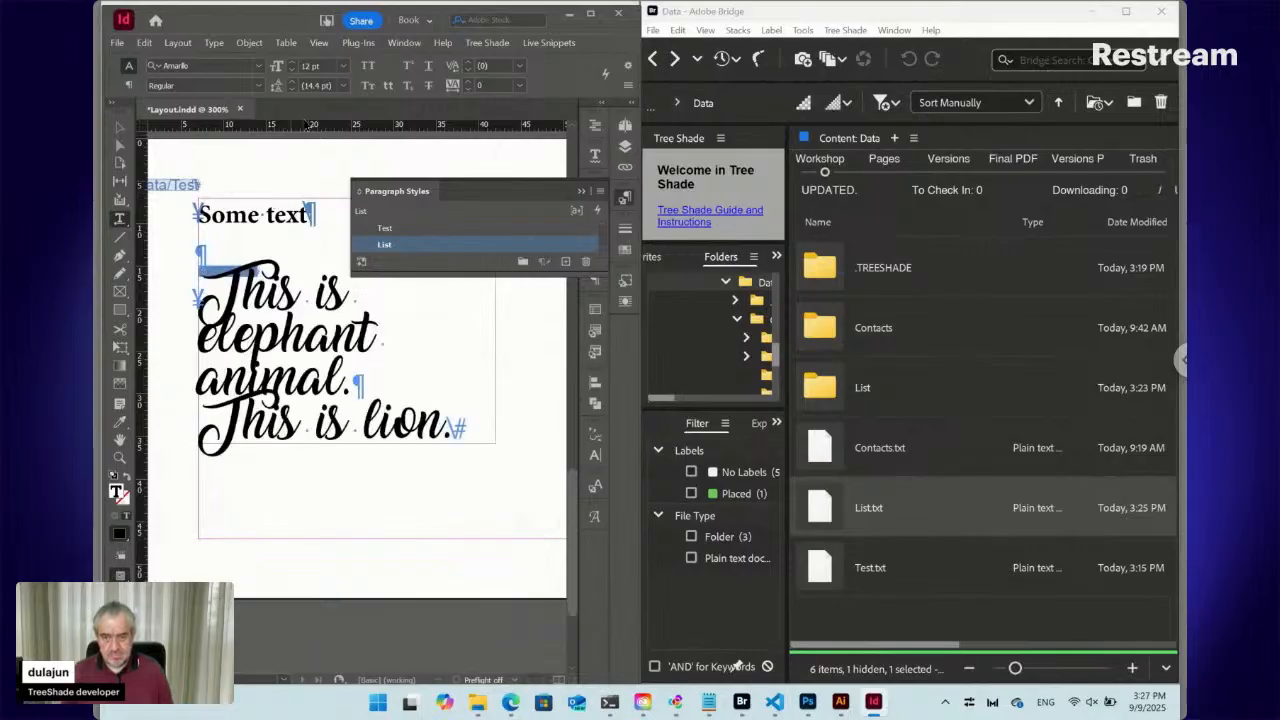
click(344, 65)
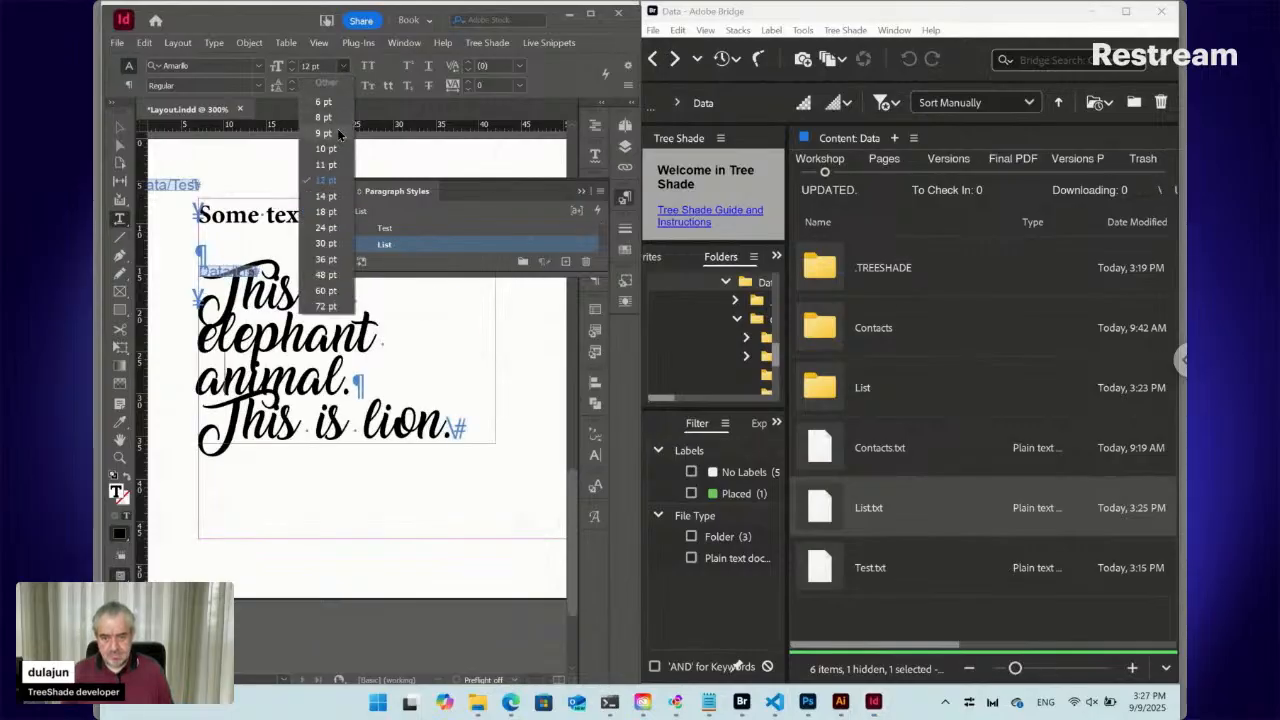
click(337, 131)
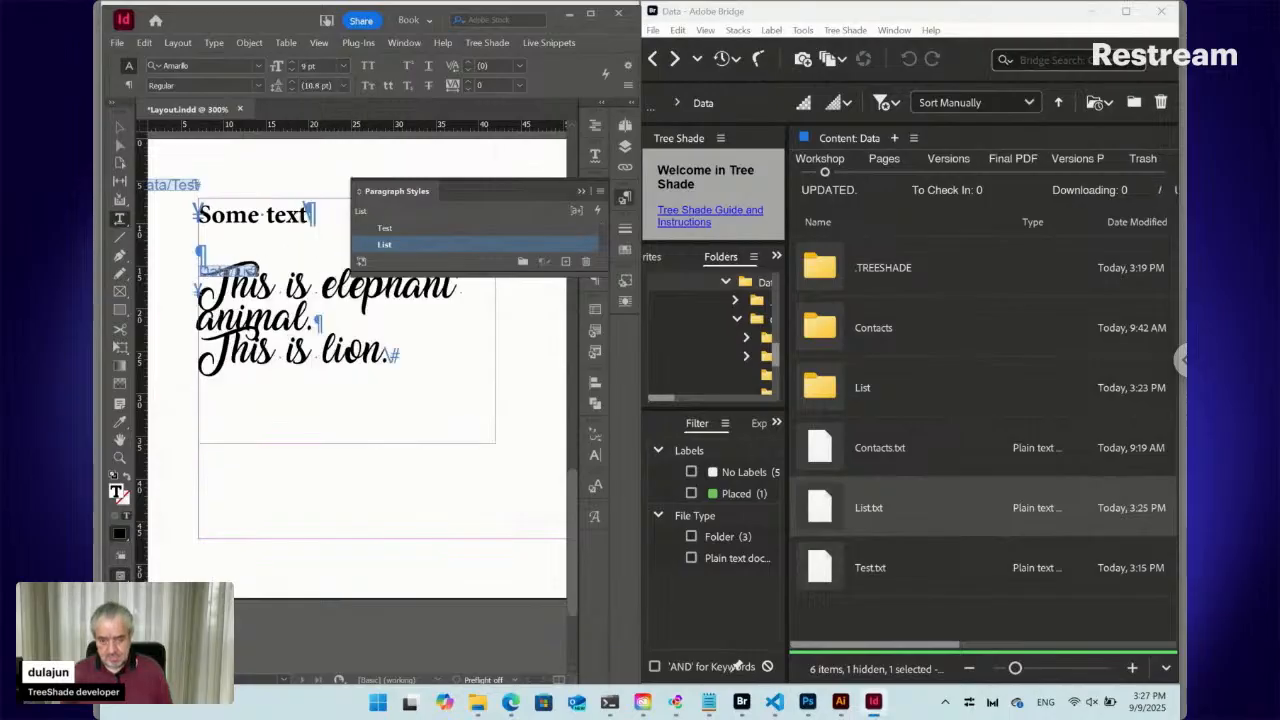
click(291, 71)
click(291, 71)
click(291, 71)
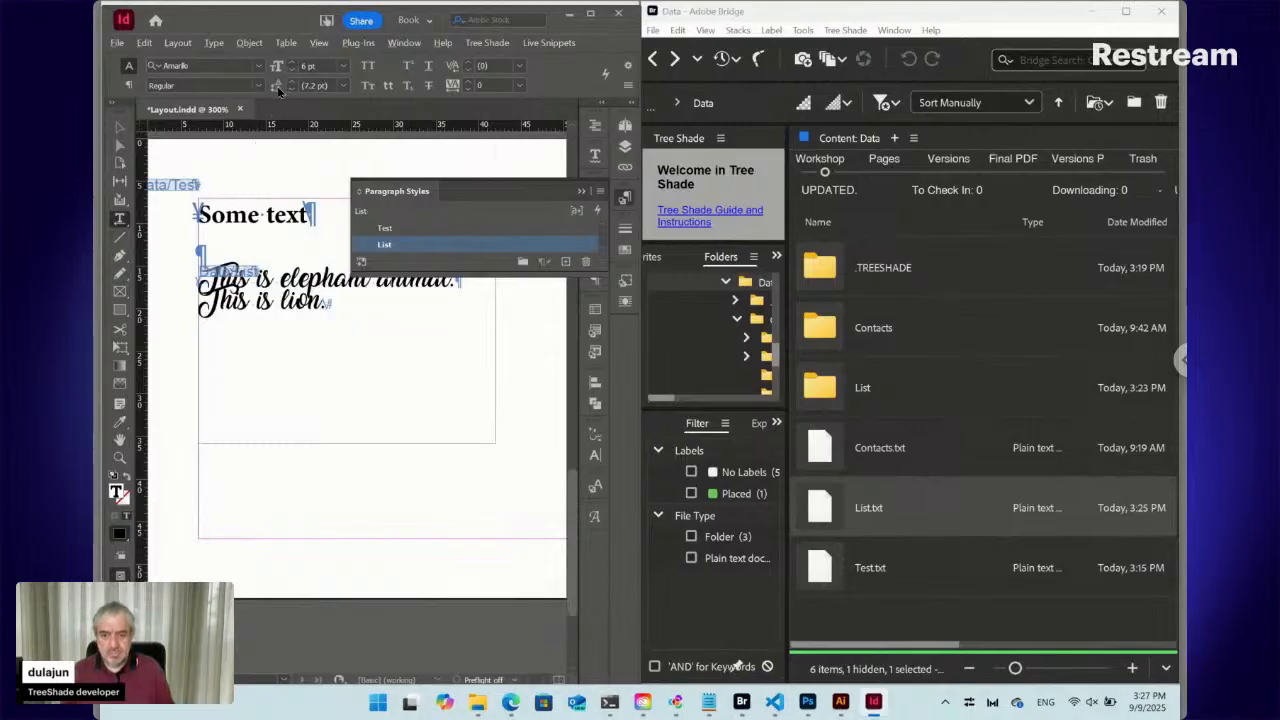
Set Auto Leading to 150% in Justification and redefine the List paragraph style
key(ctrl+alt+shift+j)
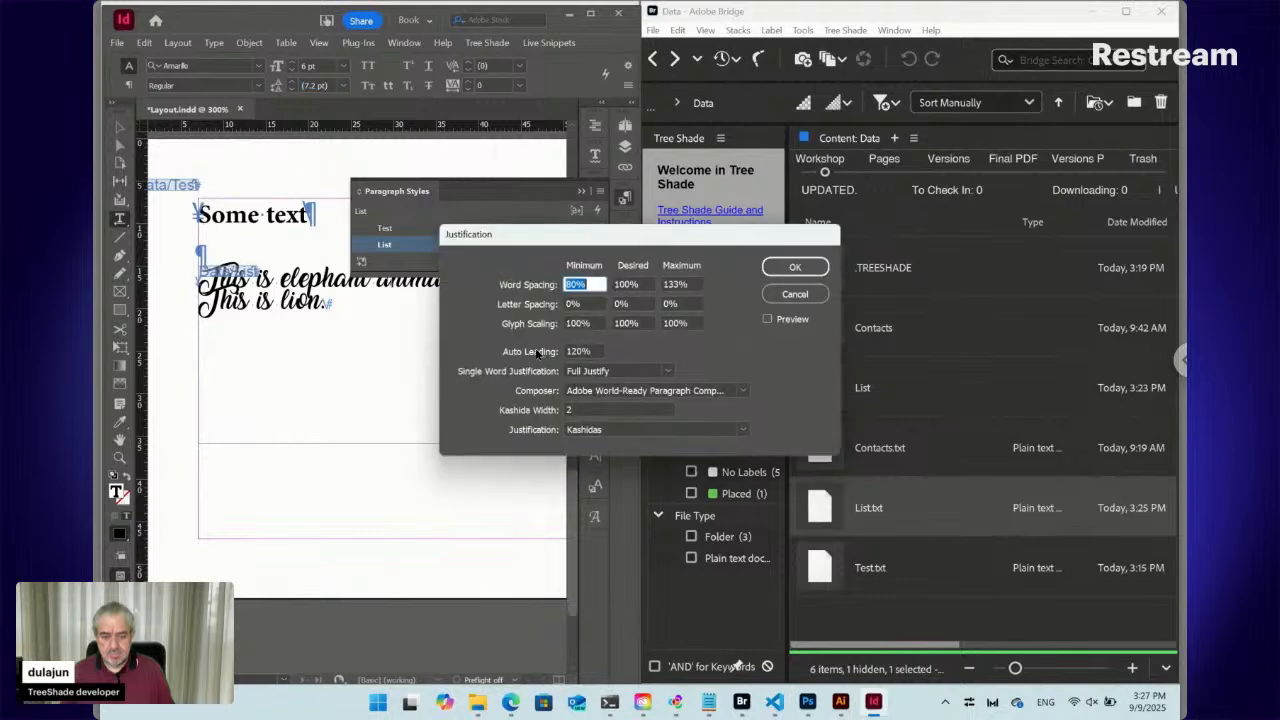
click(536, 353)
text(1)
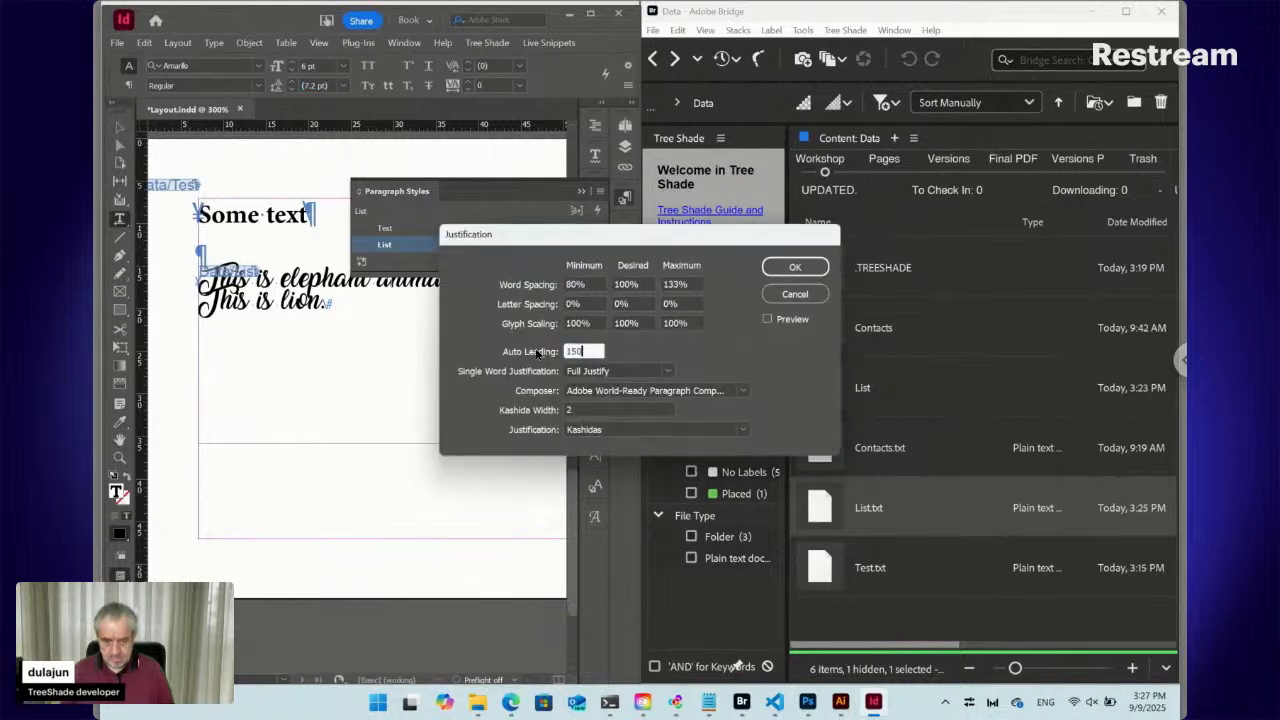
key(Return)
key(ctrl+alt+shift+r)
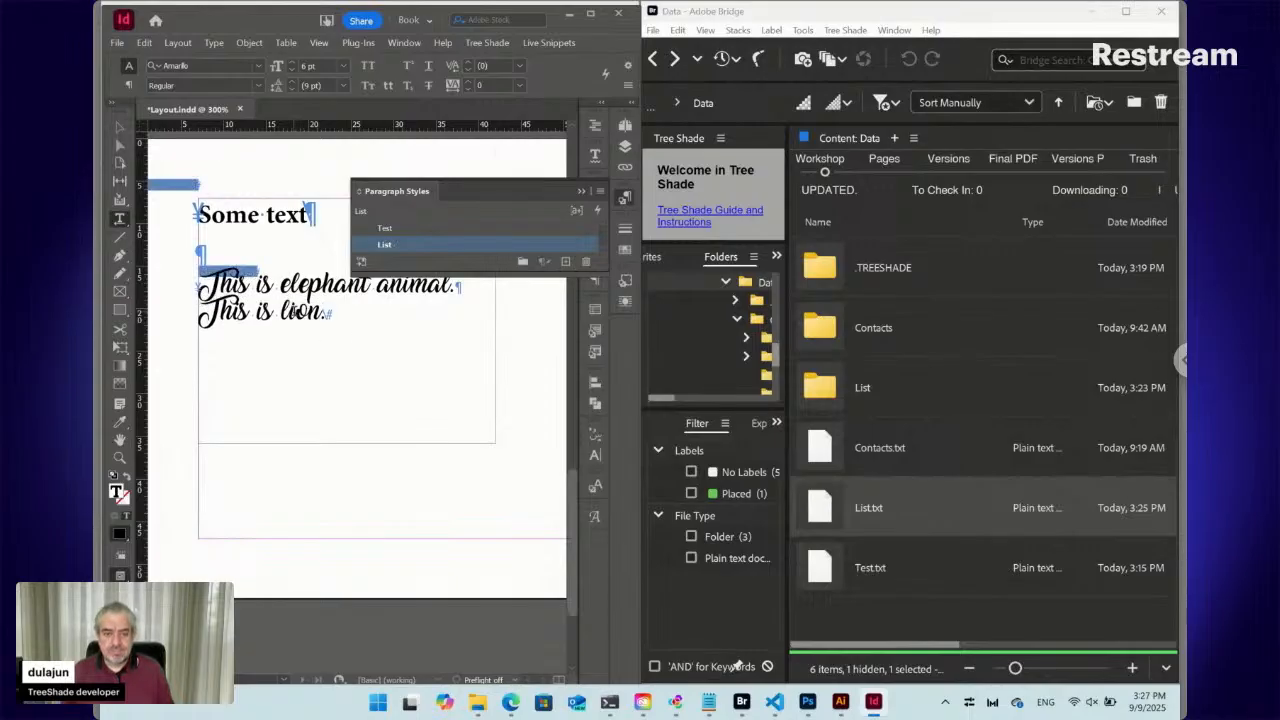
click(625, 203)
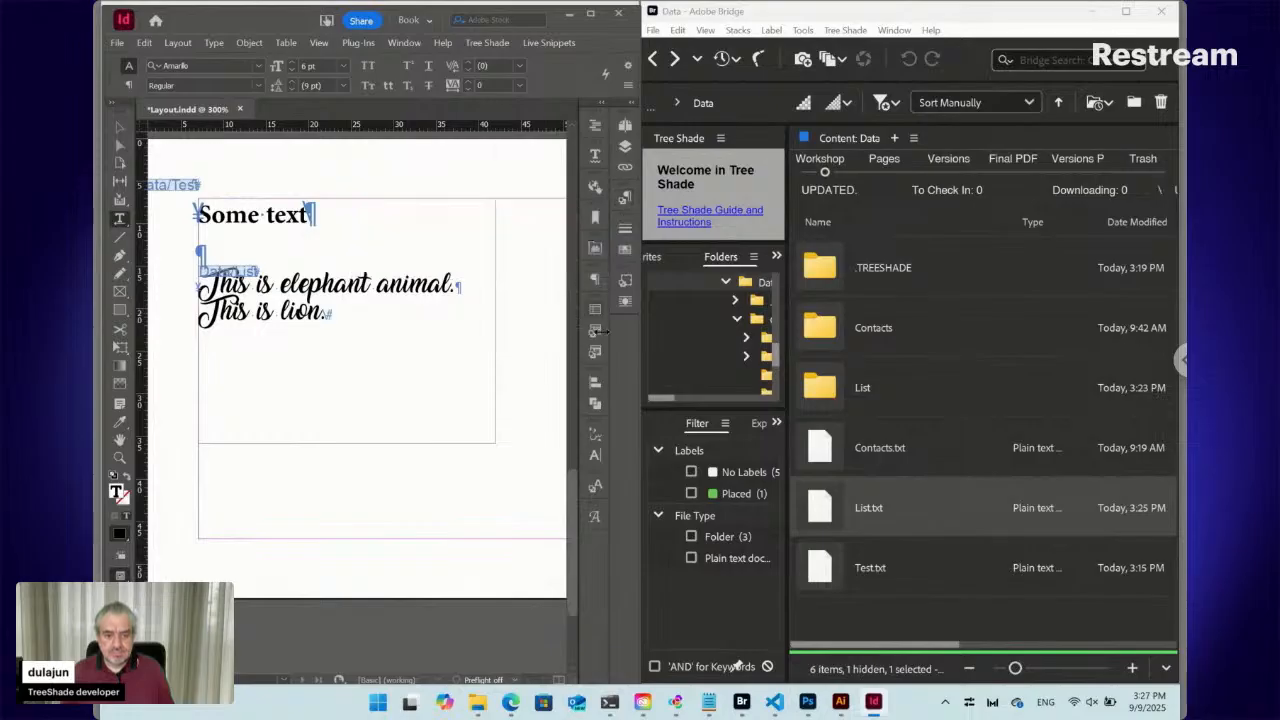
Add 4 mm space before, redefine the List style again, and open the List folder in Bridge
click(595, 280)
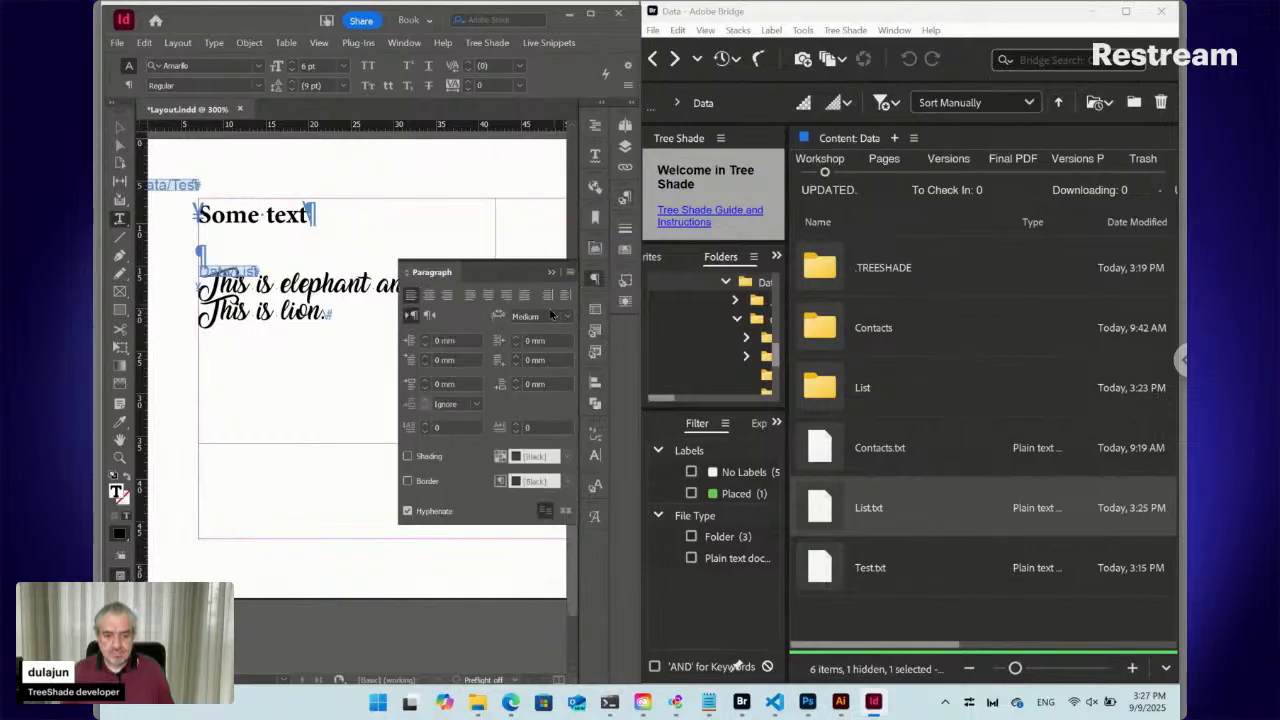
click(425, 381)
click(425, 381)
click(425, 381)
click(425, 381)
key(ctrl+alt+shift+r)
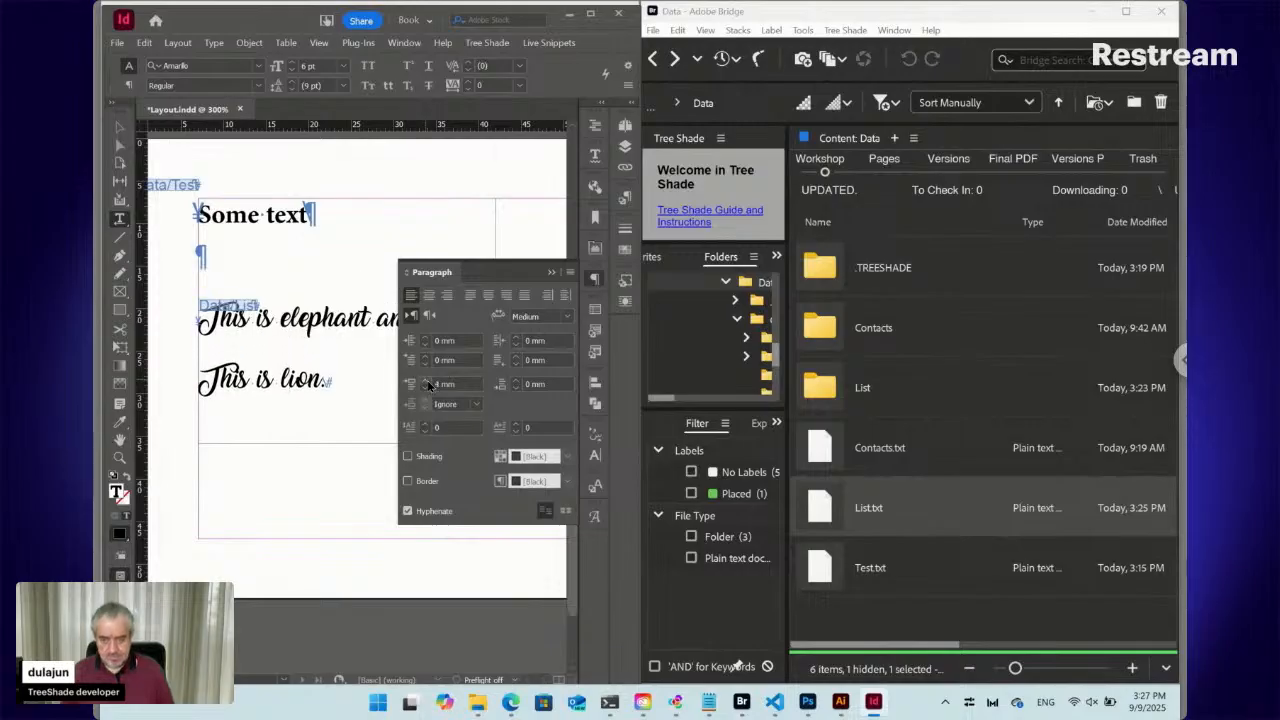
click(828, 393)
double_click(828, 393)
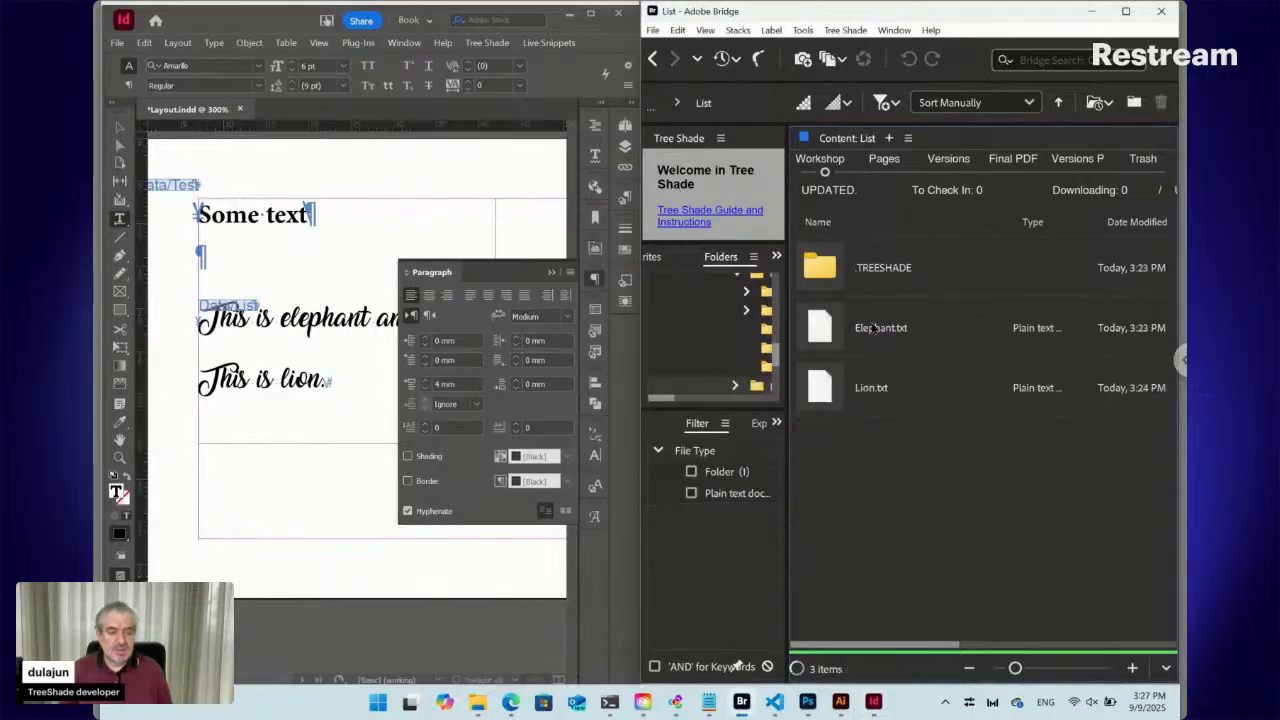
Create a new Icon.png file in the List folder via Tree Shade > New > Icon
click(845, 30)
mouse_move(860, 50)
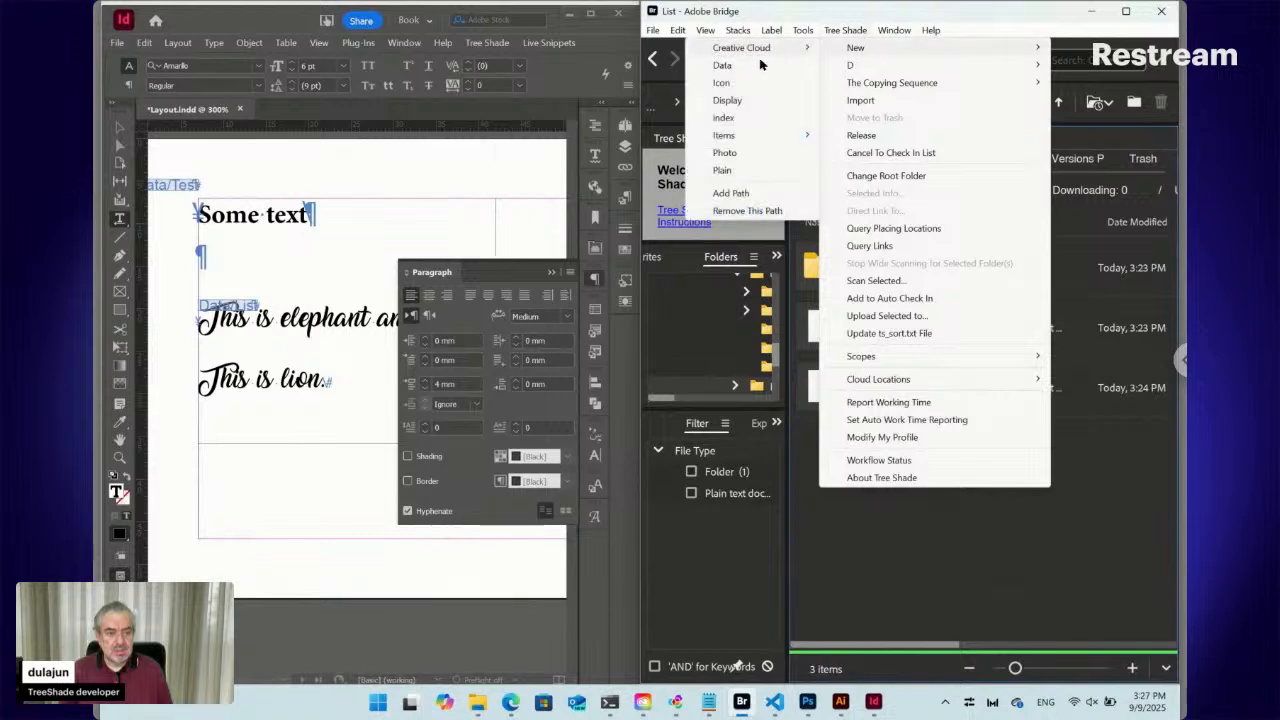
click(727, 84)
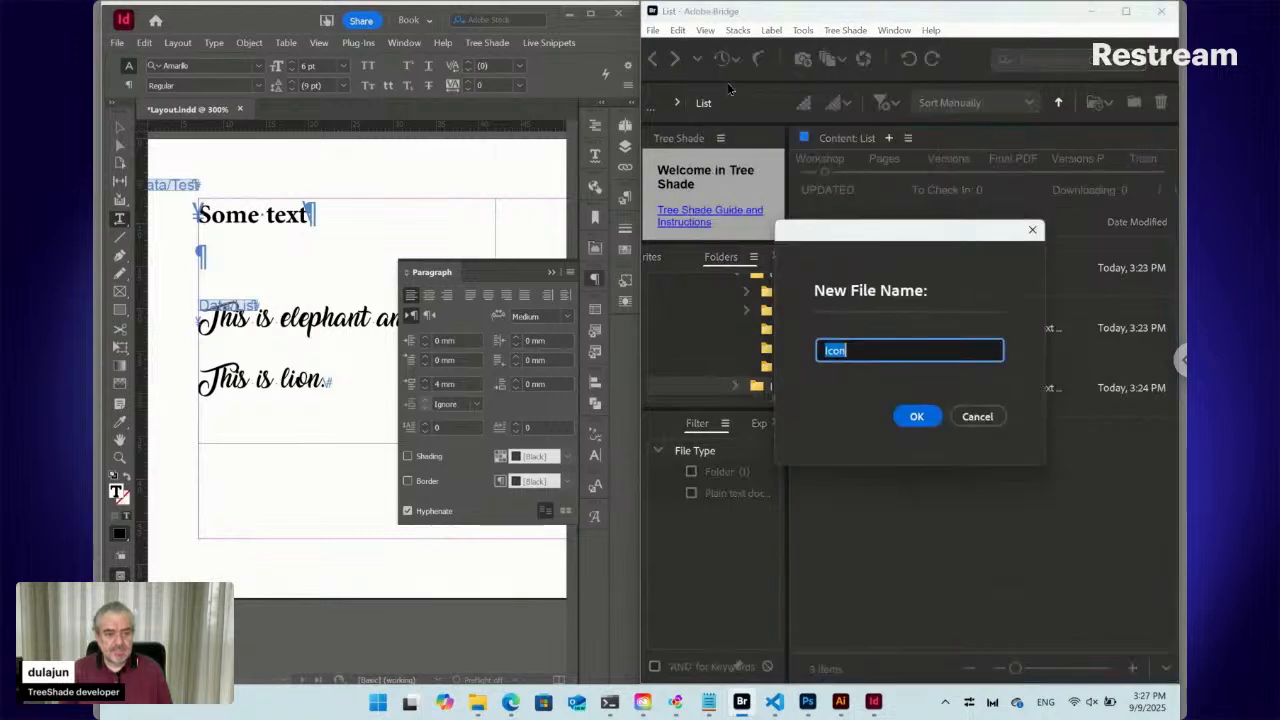
click(916, 417)
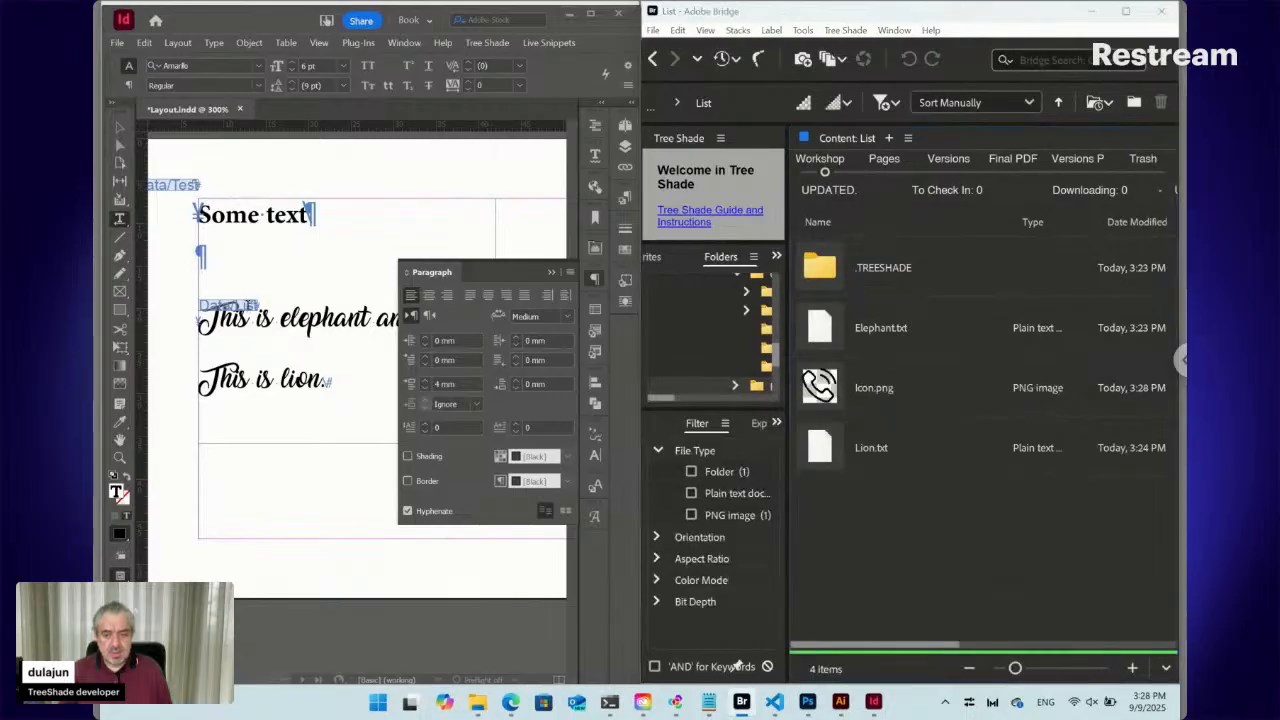
click(250, 305)
click(541, 44)
Update only the selected List snippet, deselect on the page, and collapse the Paragraph panel
mouse_move(578, 140)
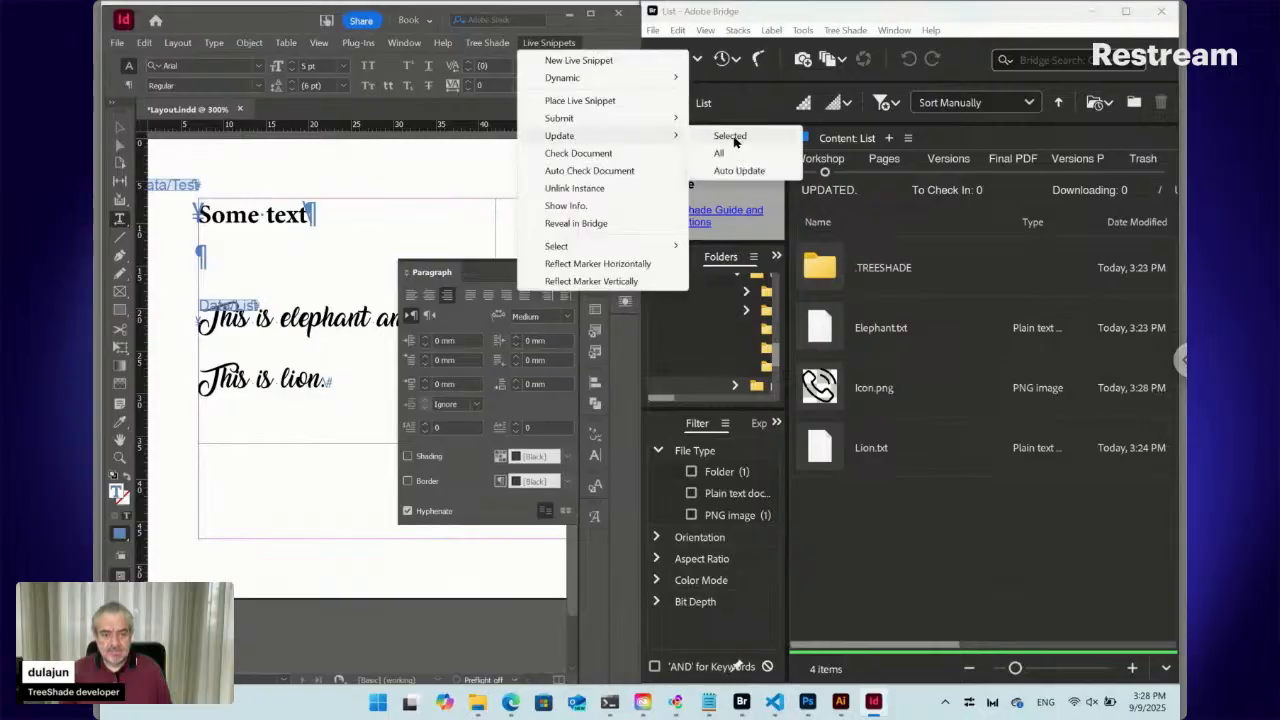
click(731, 137)
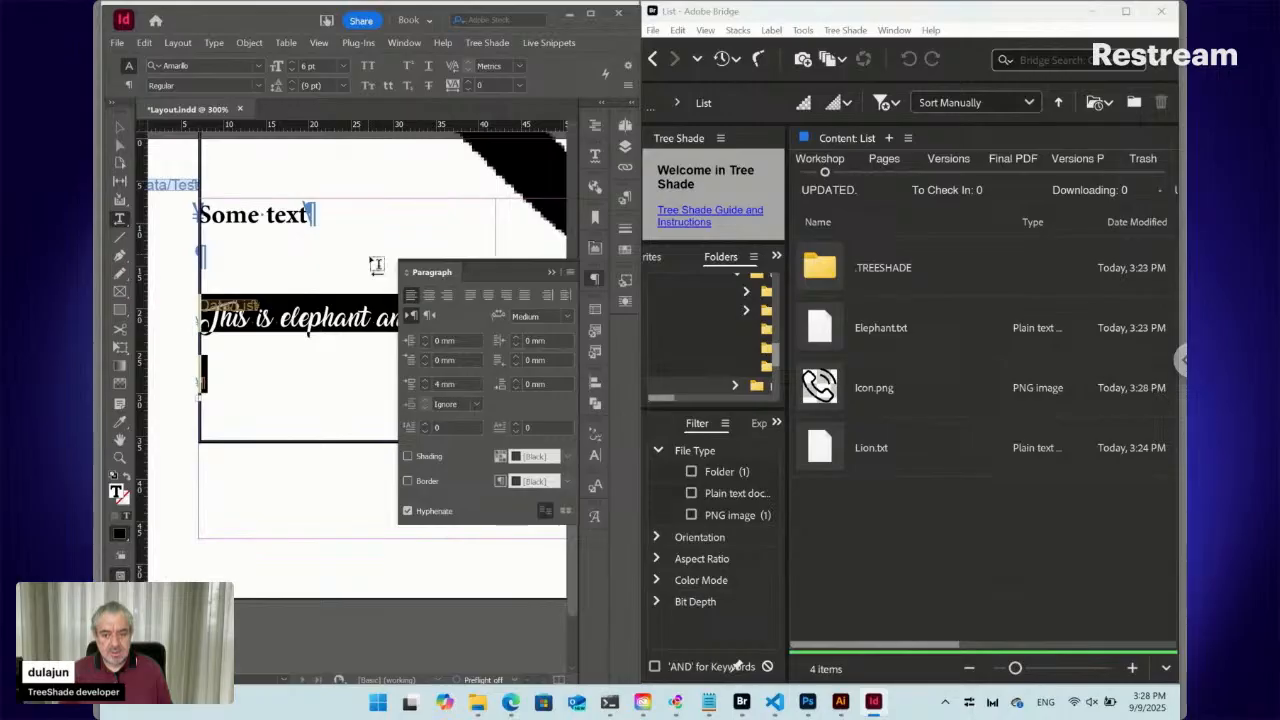
click(119, 127)
click(381, 287)
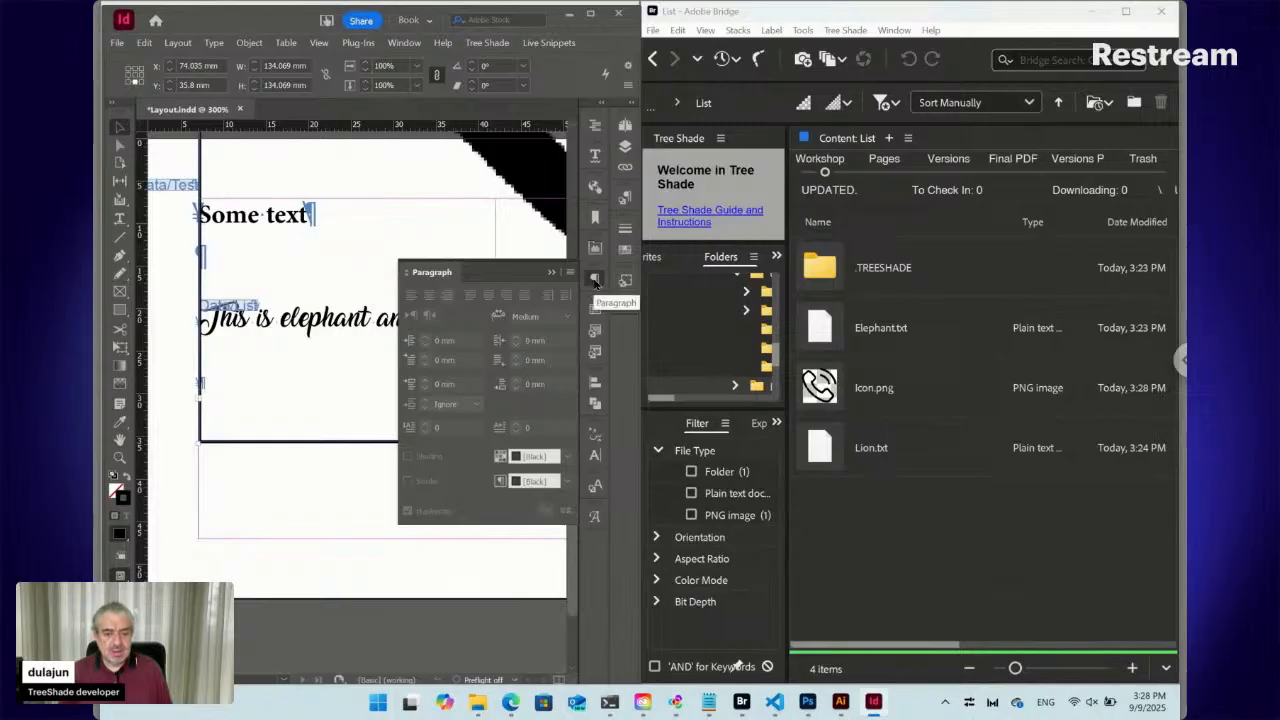
click(382, 288)
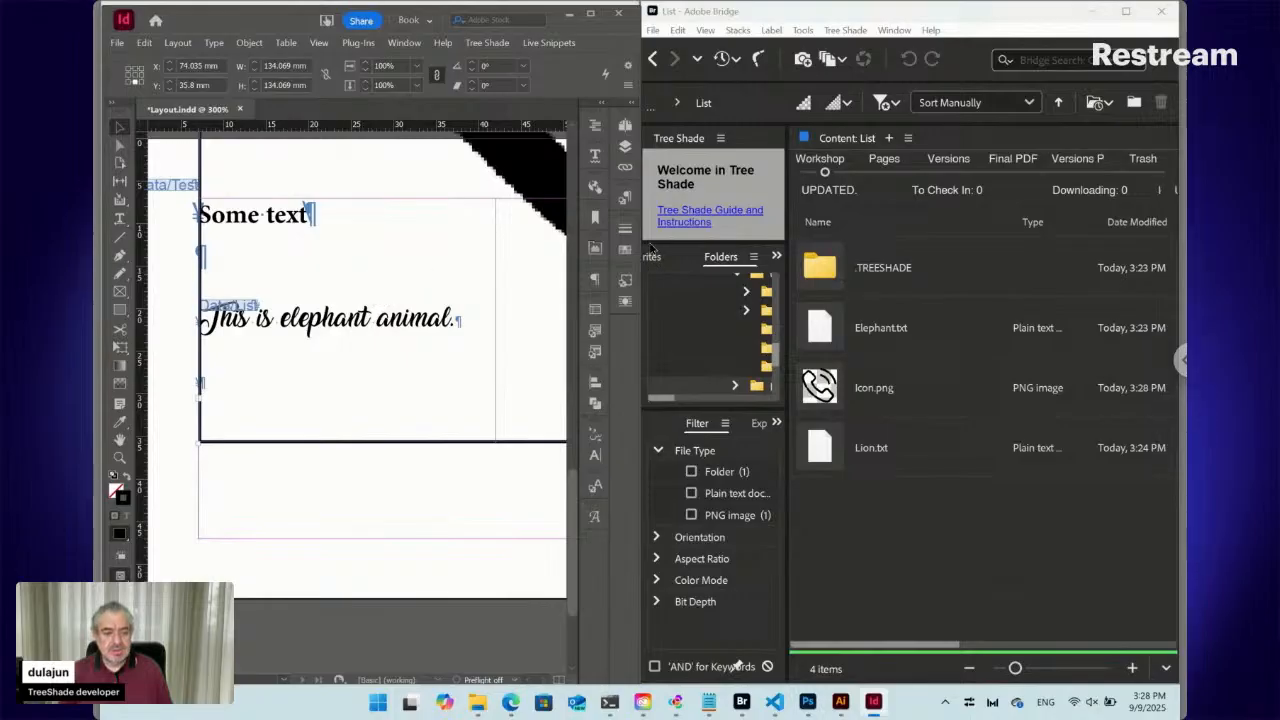
Go back to the Data folder and reopen List.txt's snippet settings
click(652, 58)
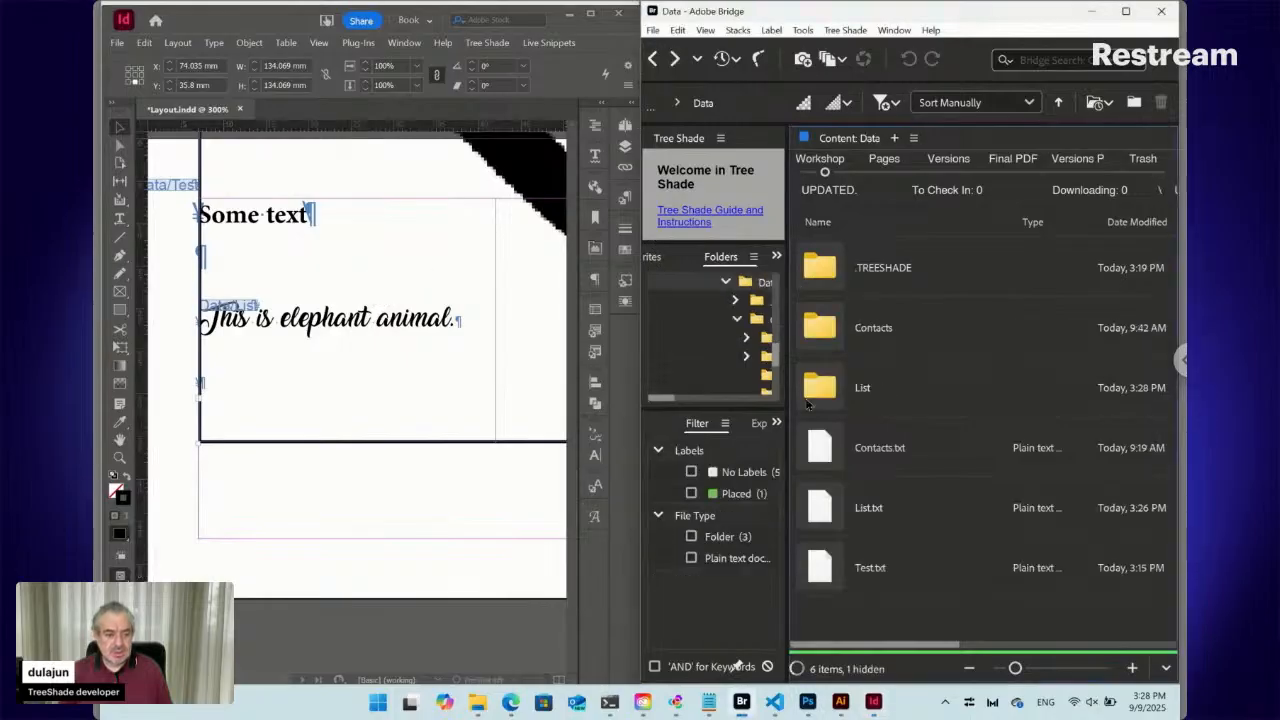
click(829, 512)
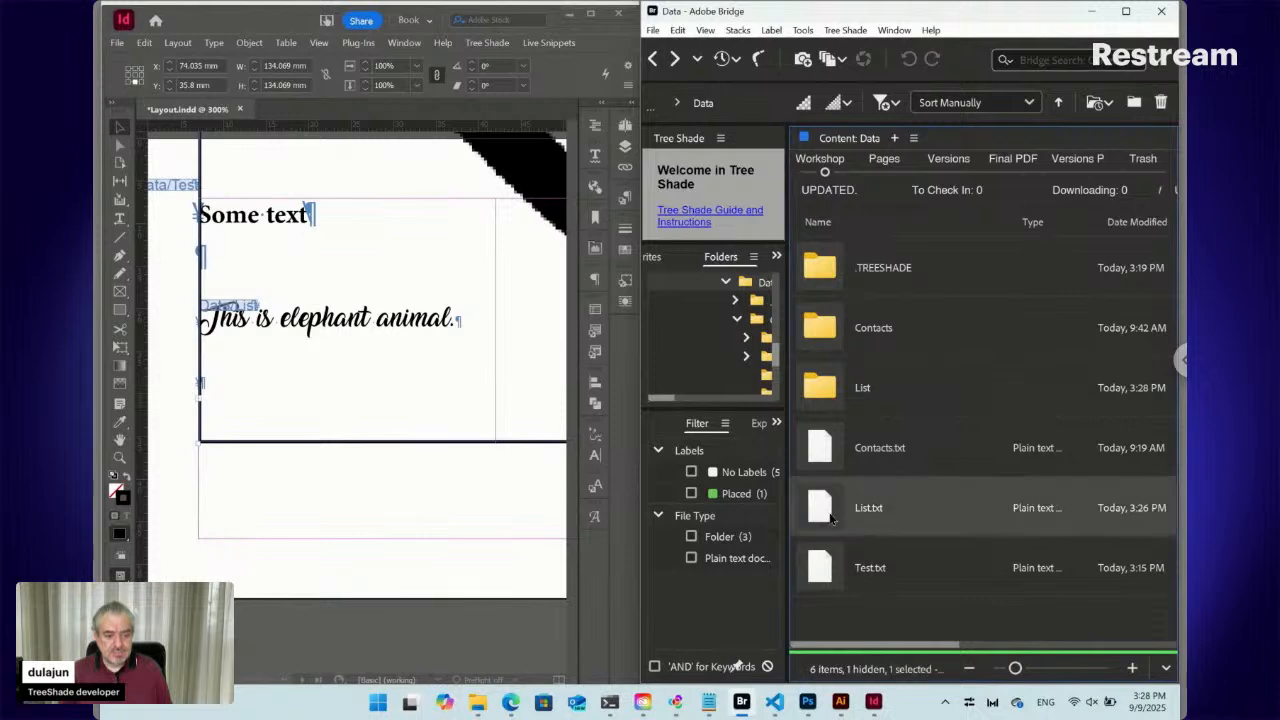
double_click(826, 514)
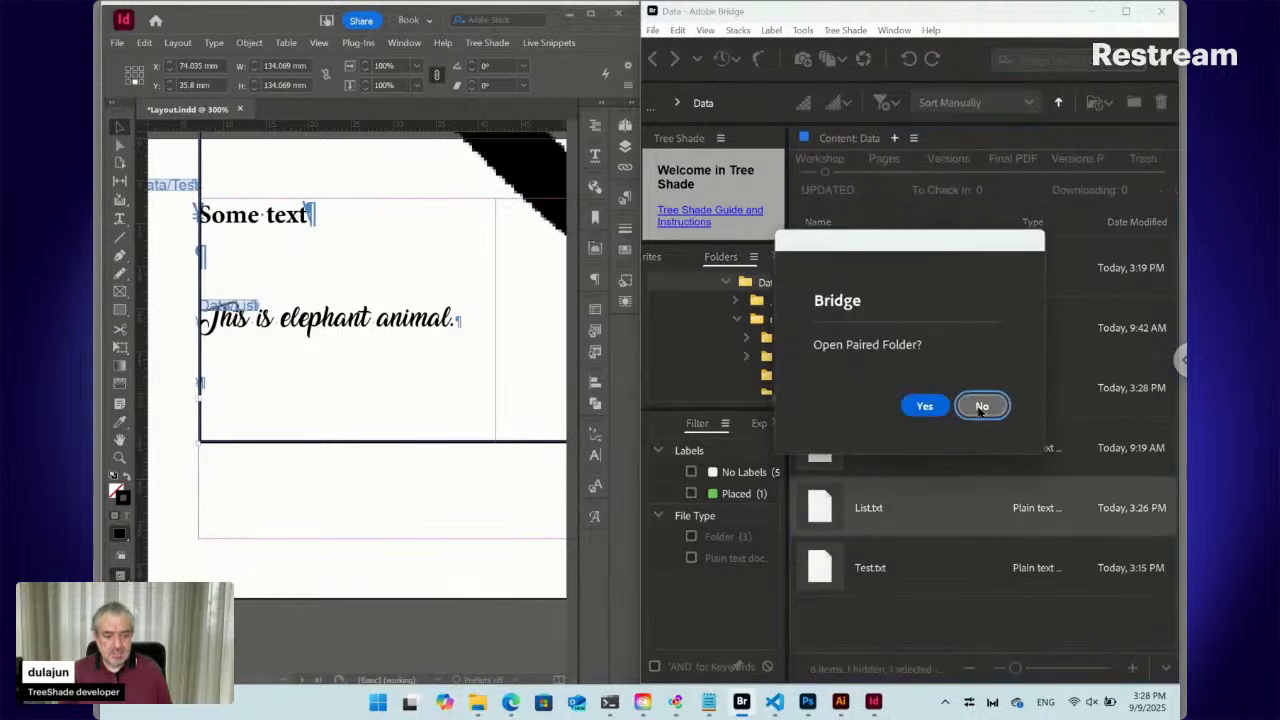
click(980, 406)
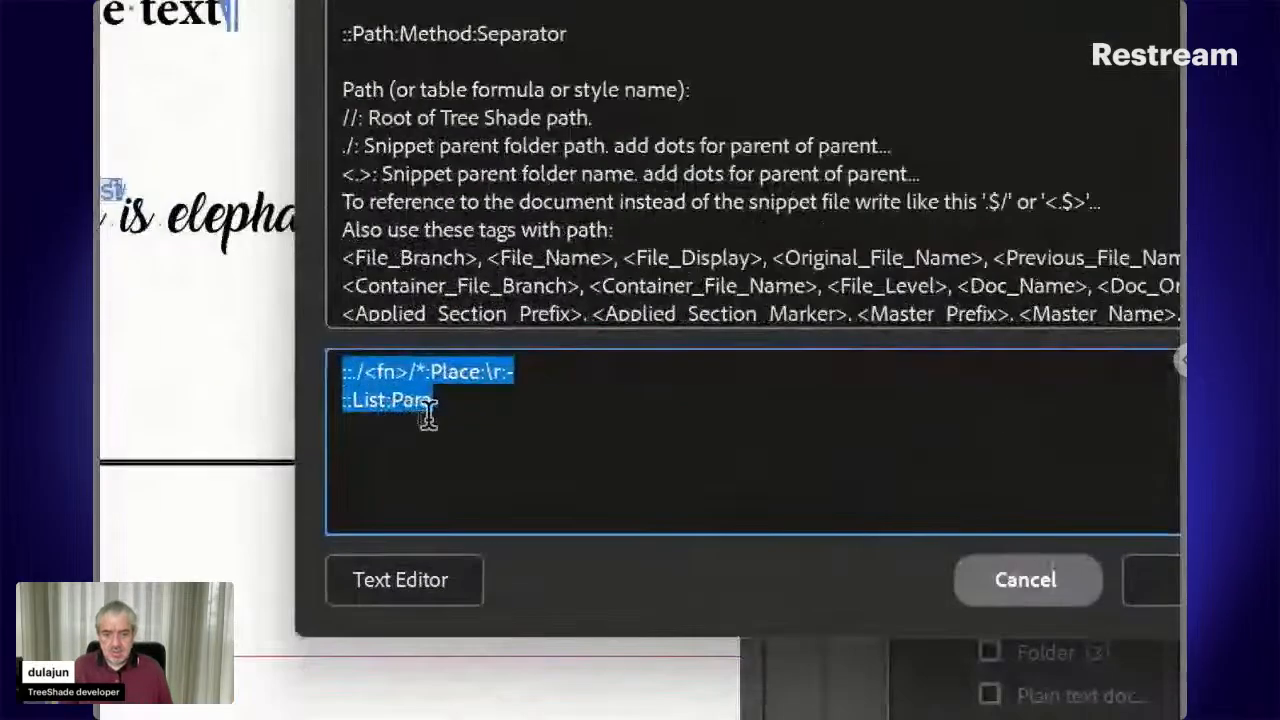
Append ':-' after '::List:Para', add a '::20:Relative Width' line, and save
click(457, 405)
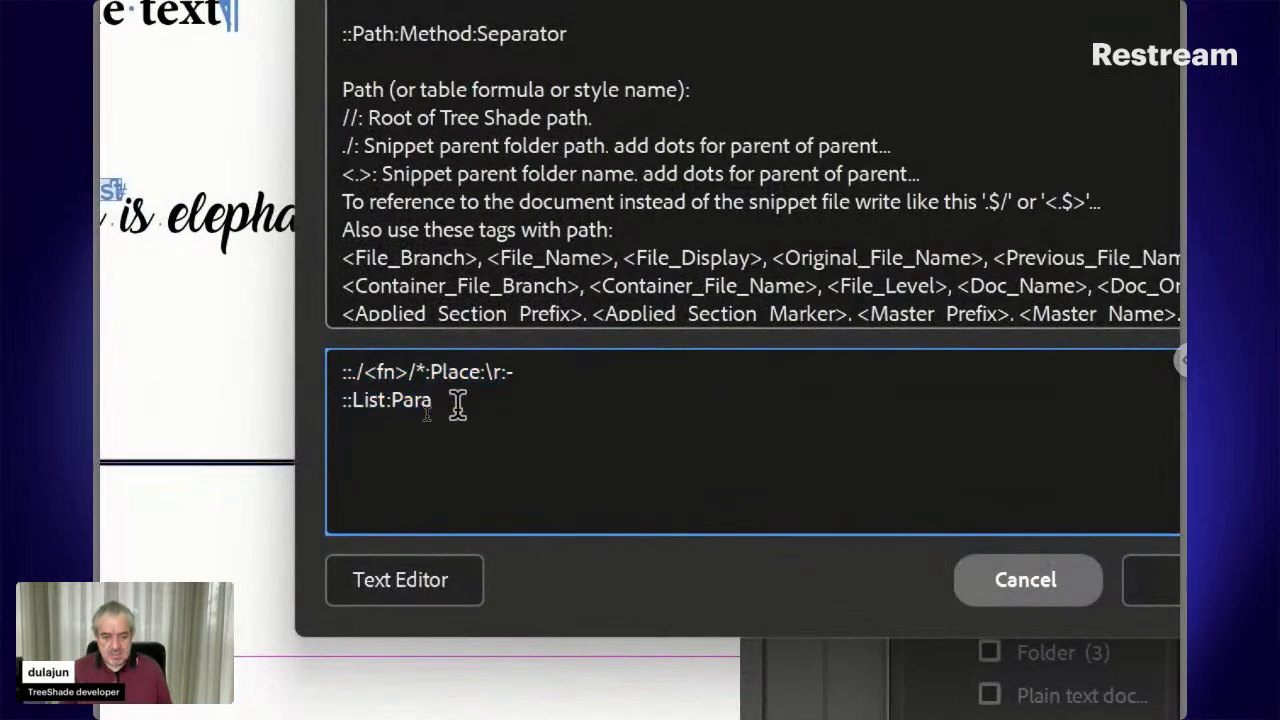
text(:- )
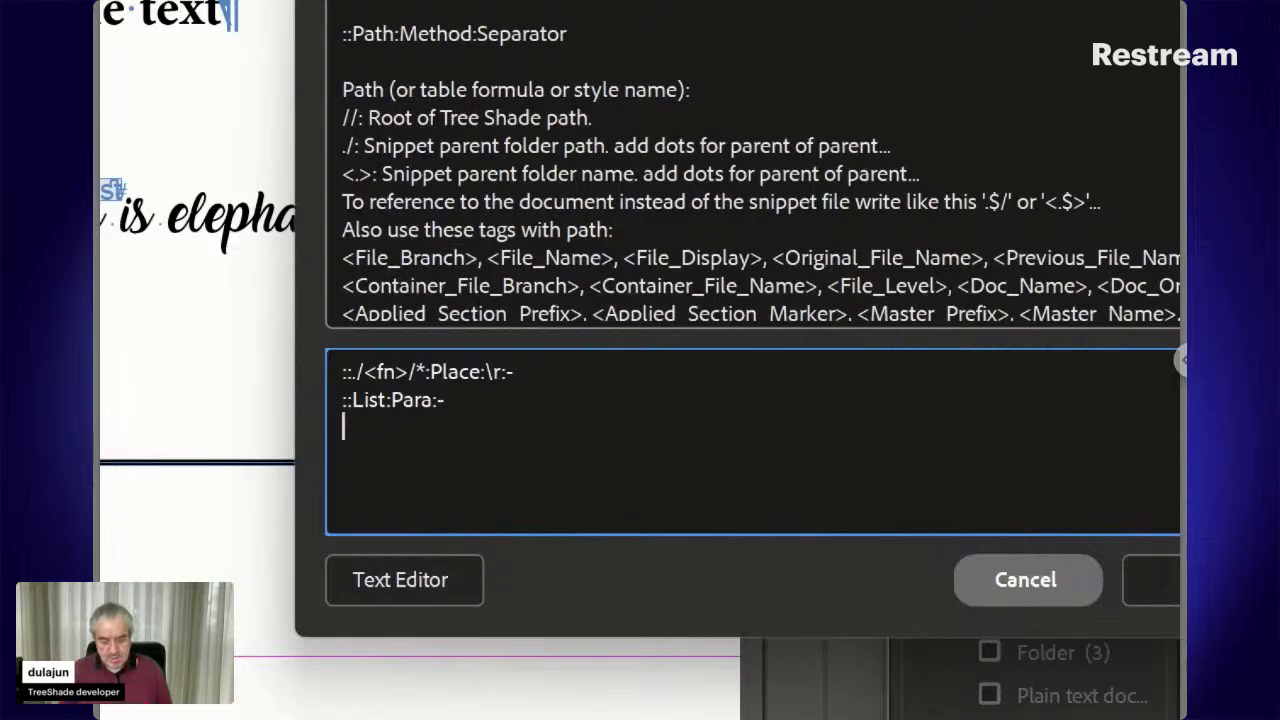
text(::)
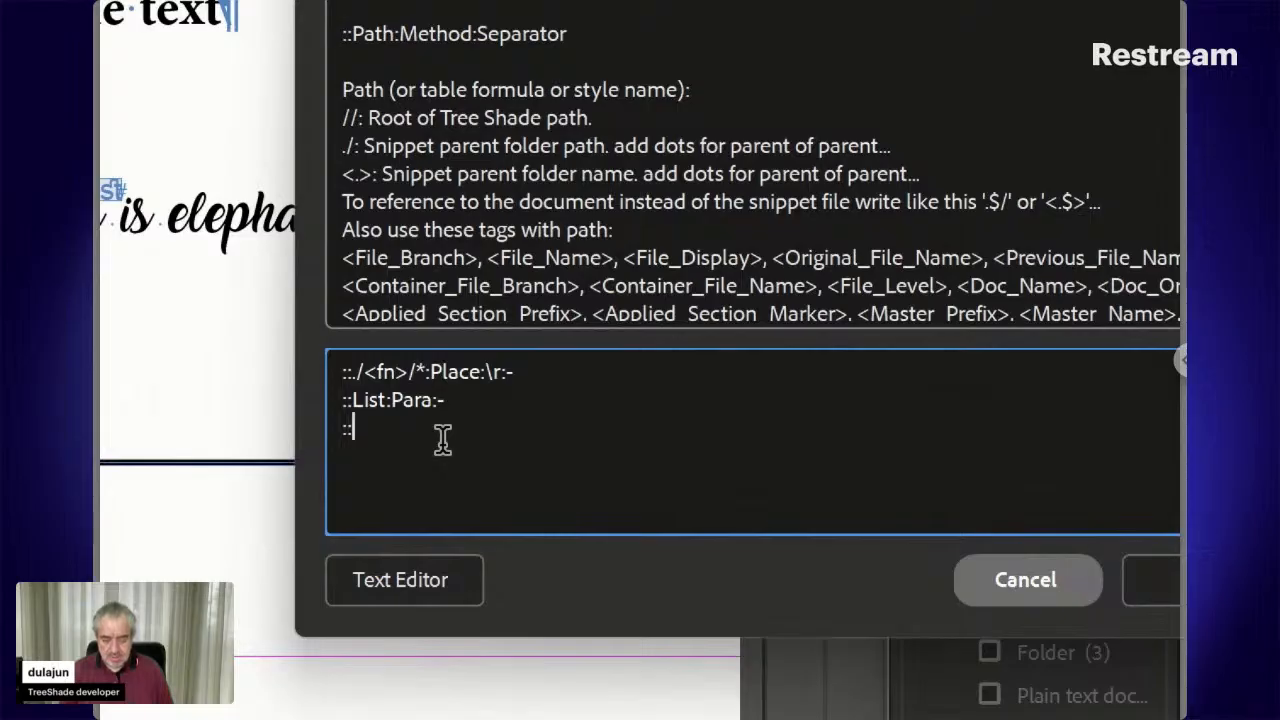
text(20:)
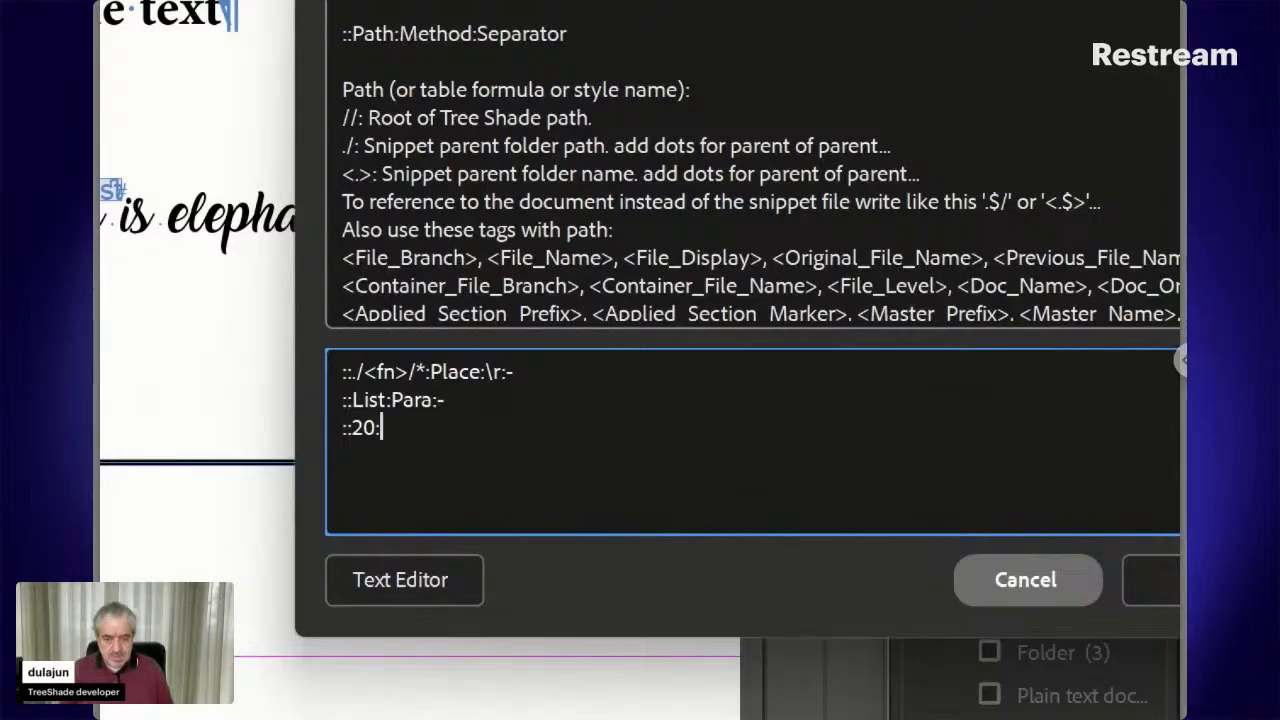
text(Relative)
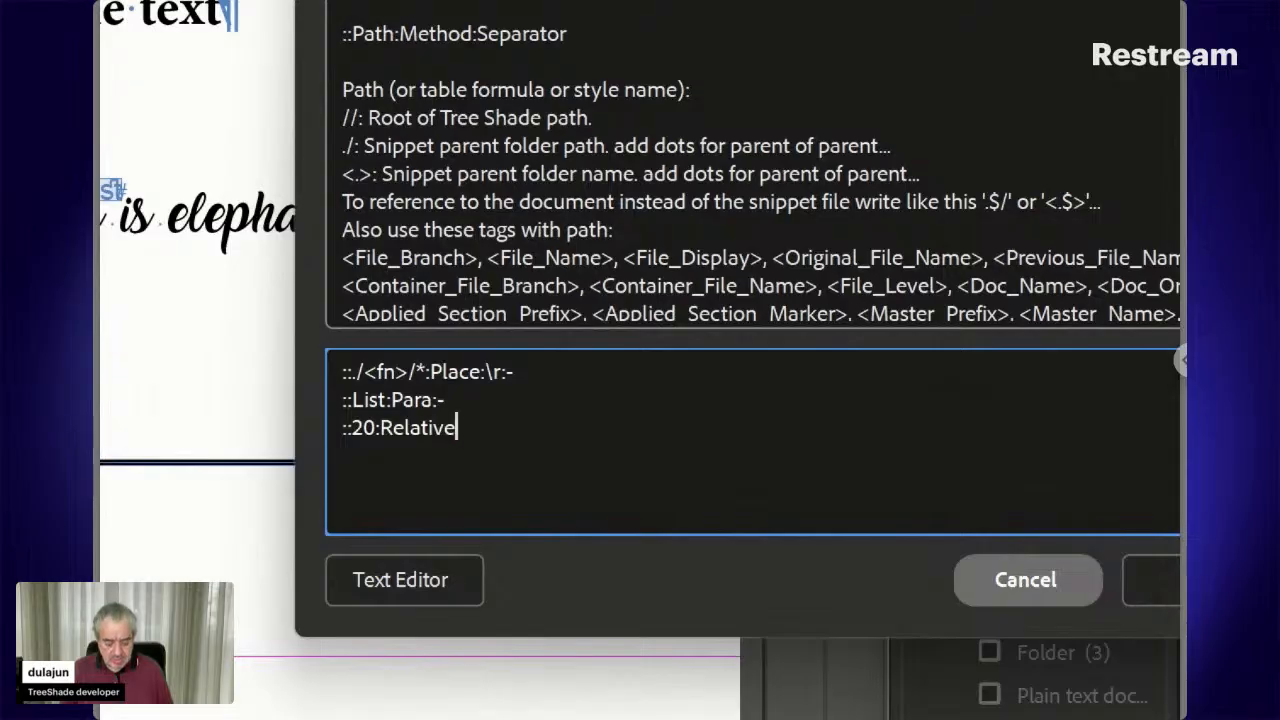
text( Wi)
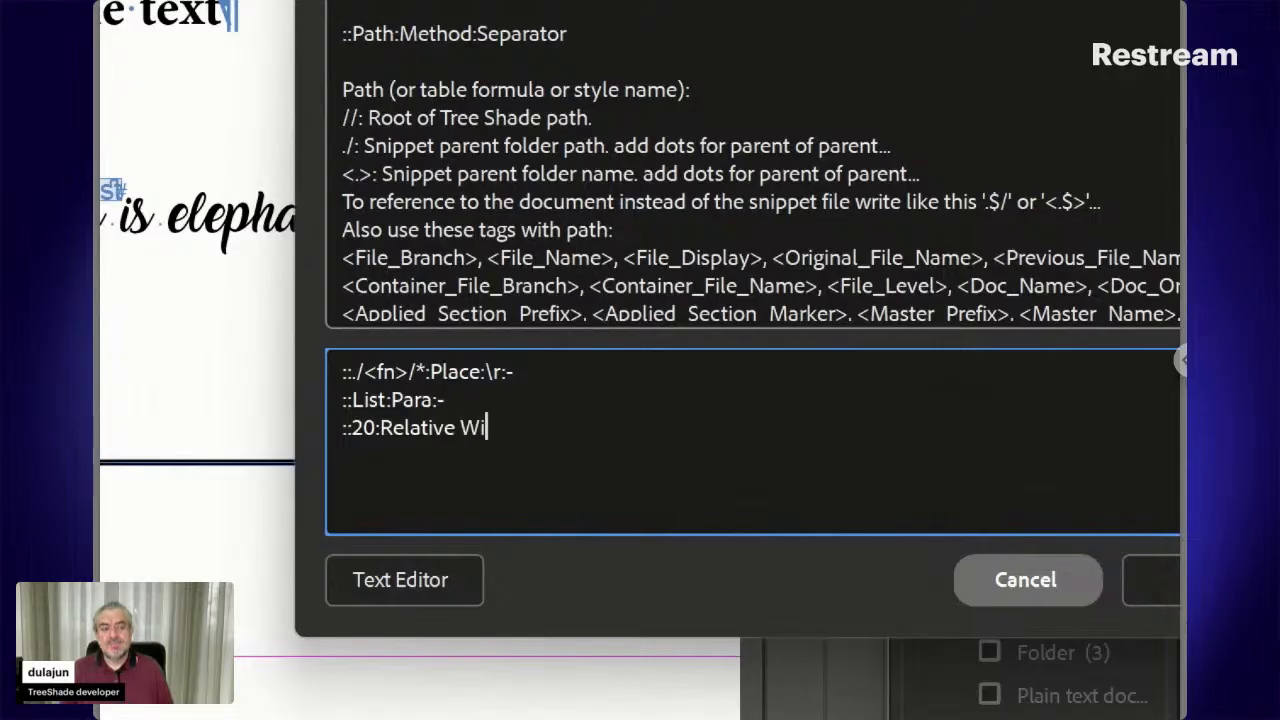
text(dth)
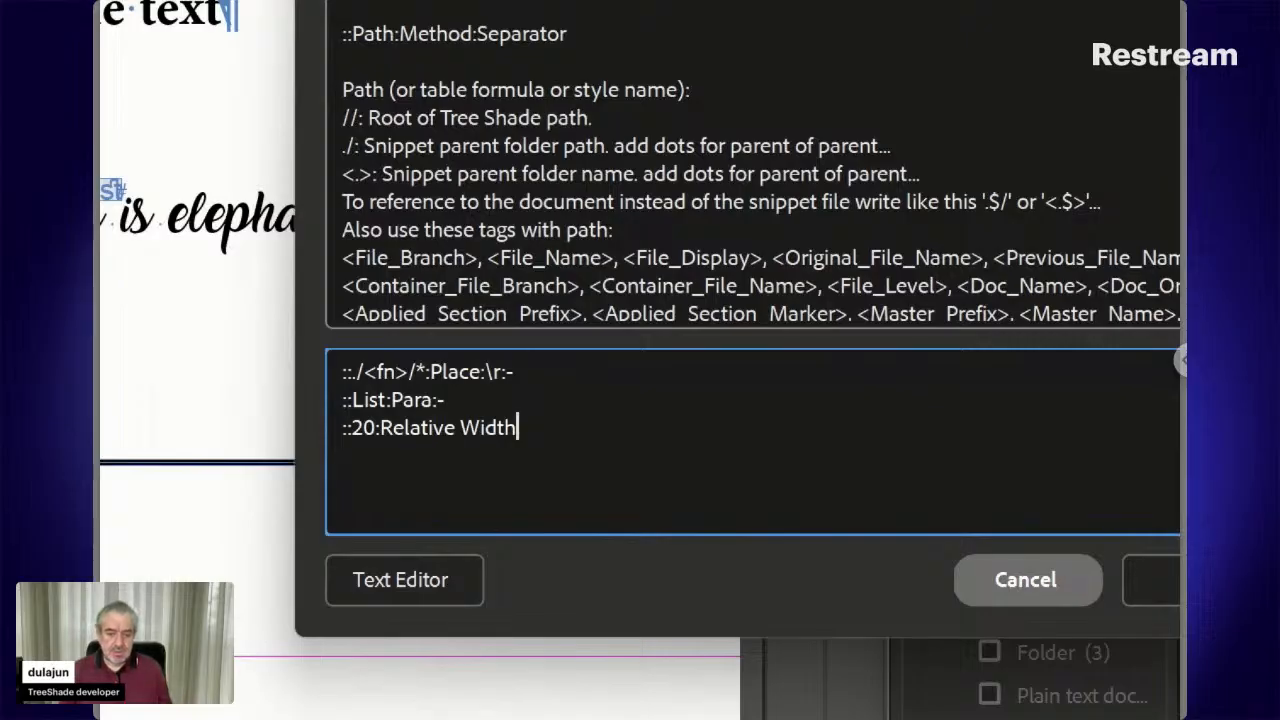
click(1145, 580)
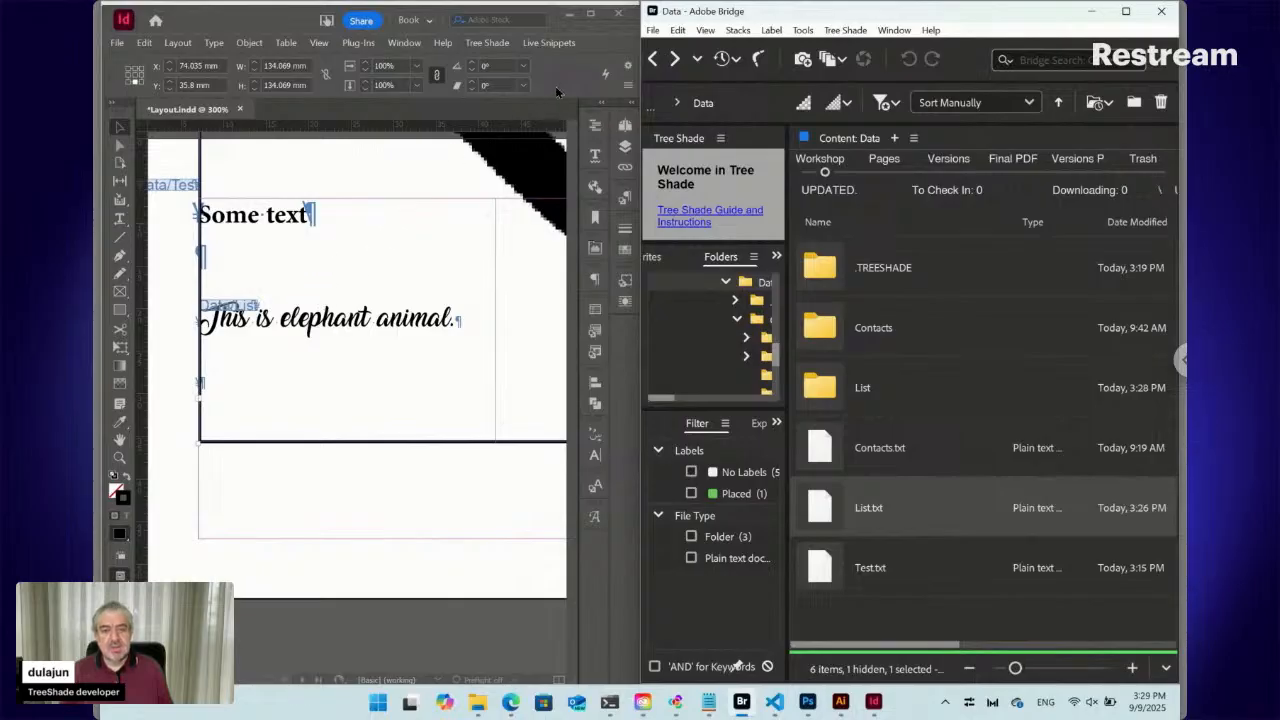
Update the selected List snippet, select the icon frame to check its size, and reopen List.txt's settings
click(549, 43)
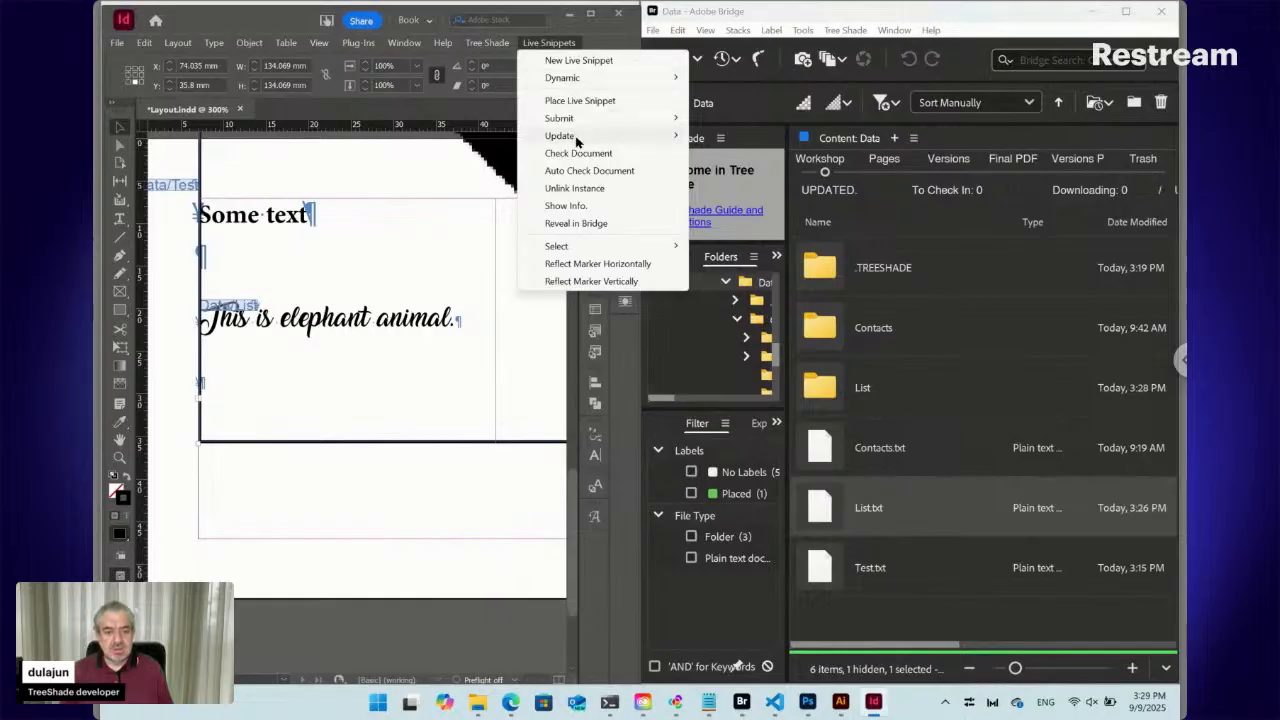
mouse_move(576, 141)
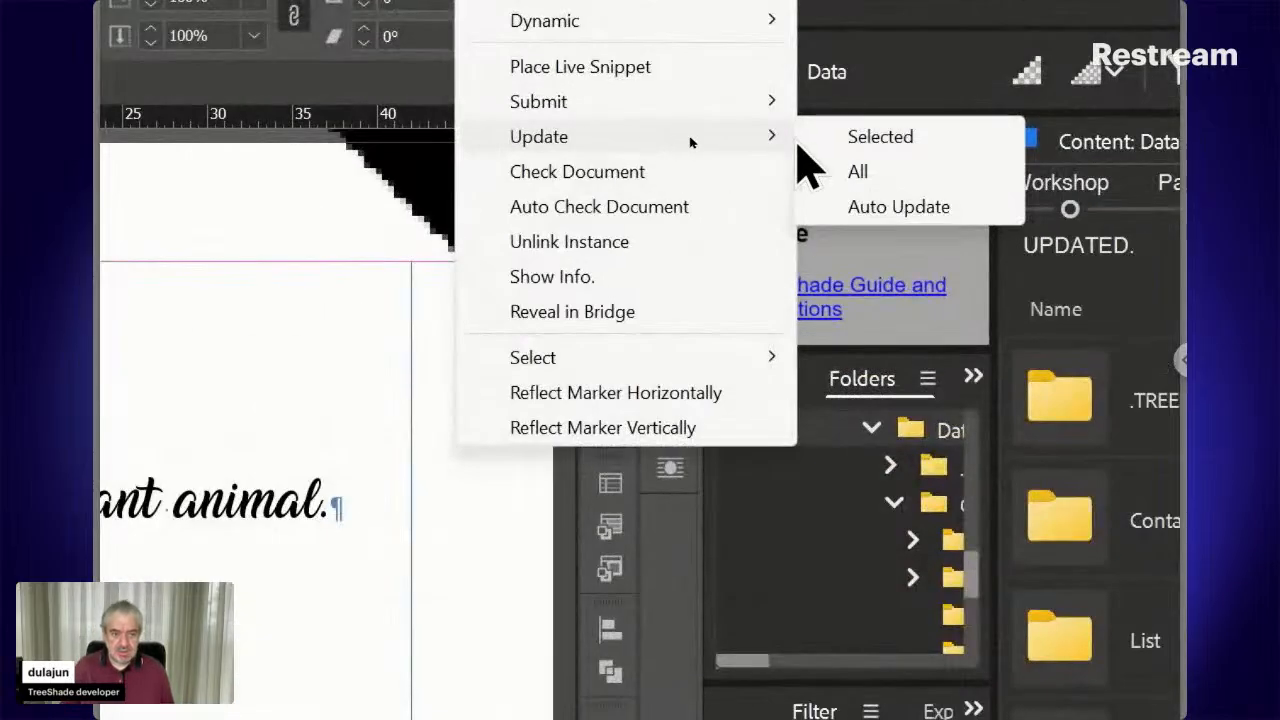
click(822, 140)
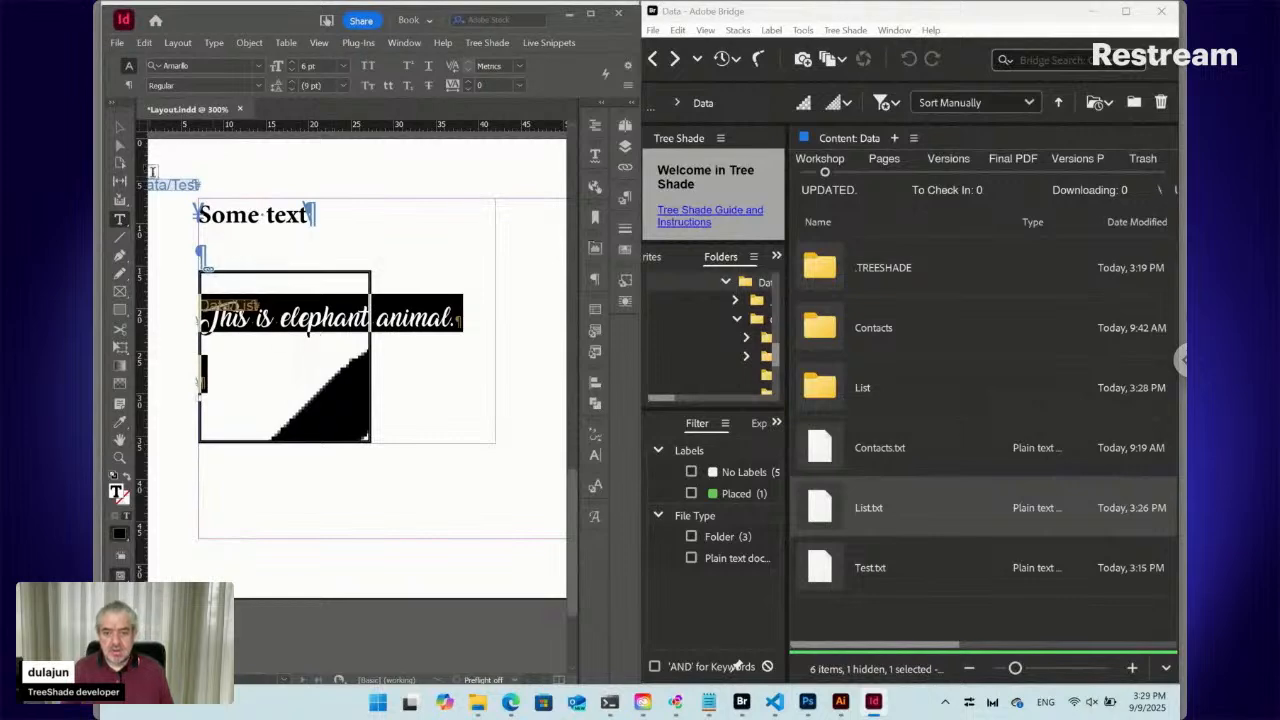
click(121, 133)
click(322, 279)
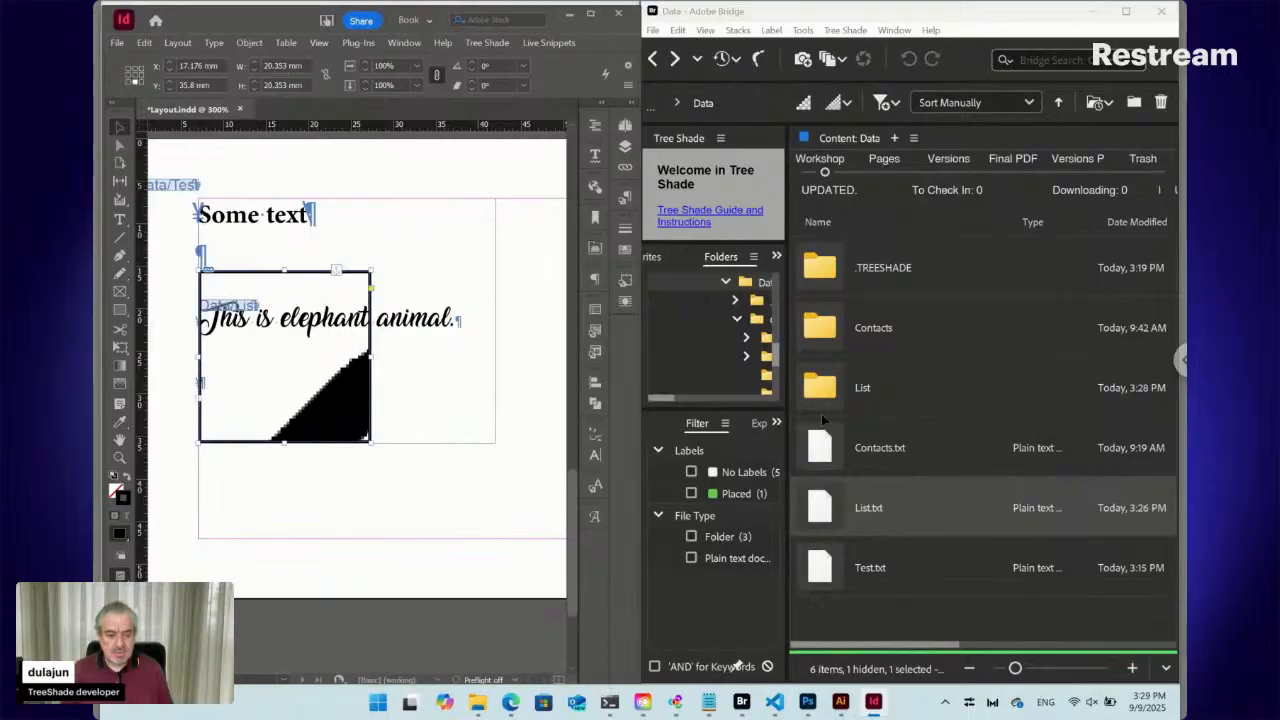
double_click(826, 509)
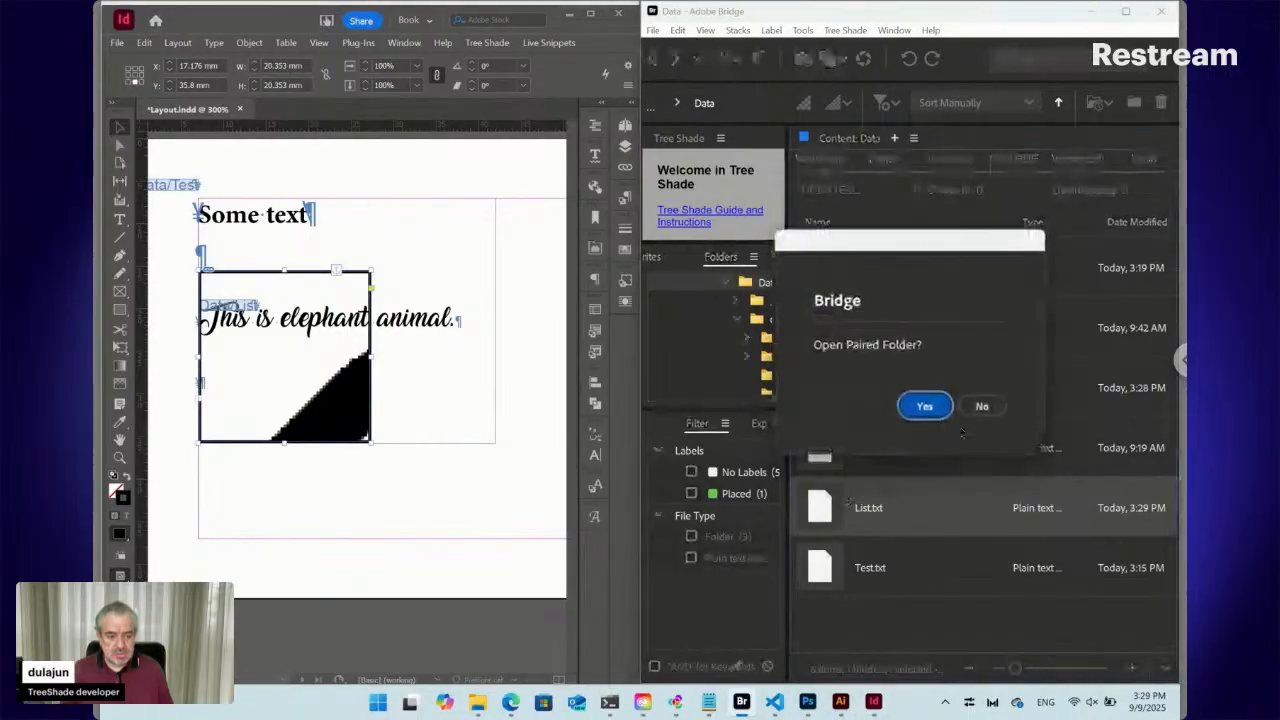
click(980, 407)
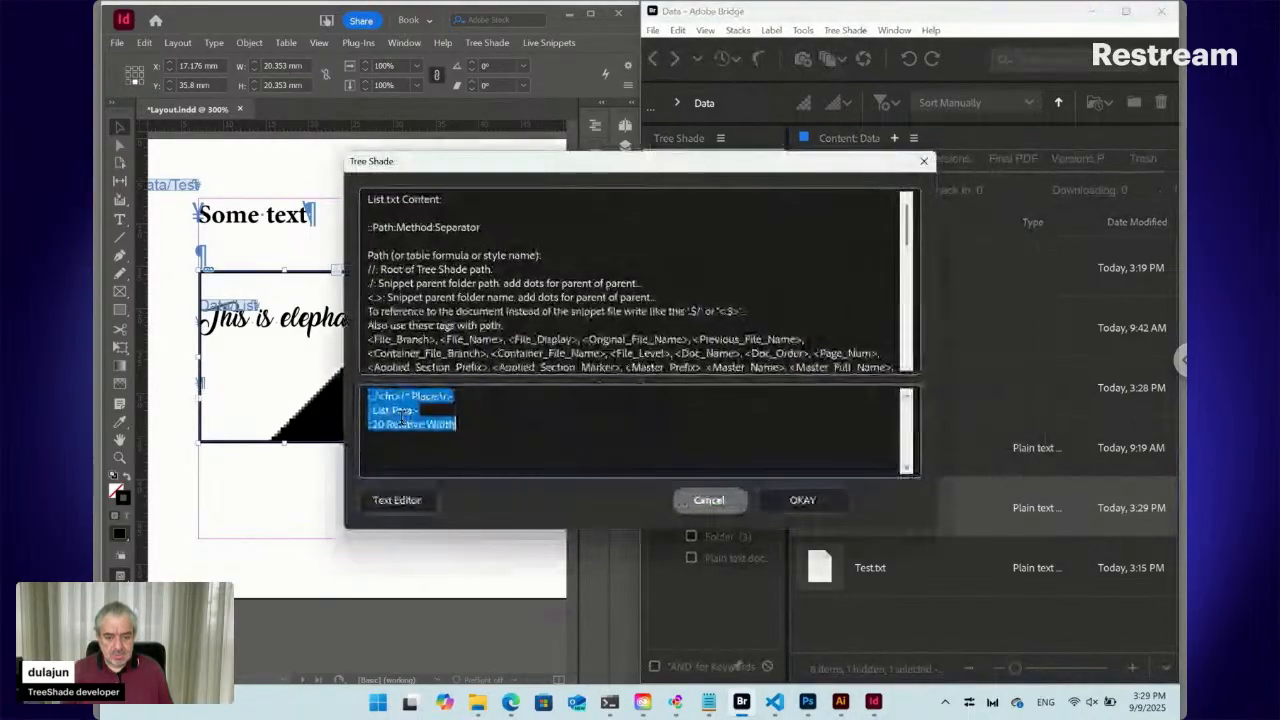
Change the Relative Width value from 20 to 10 and update the selected snippet
click(378, 426)
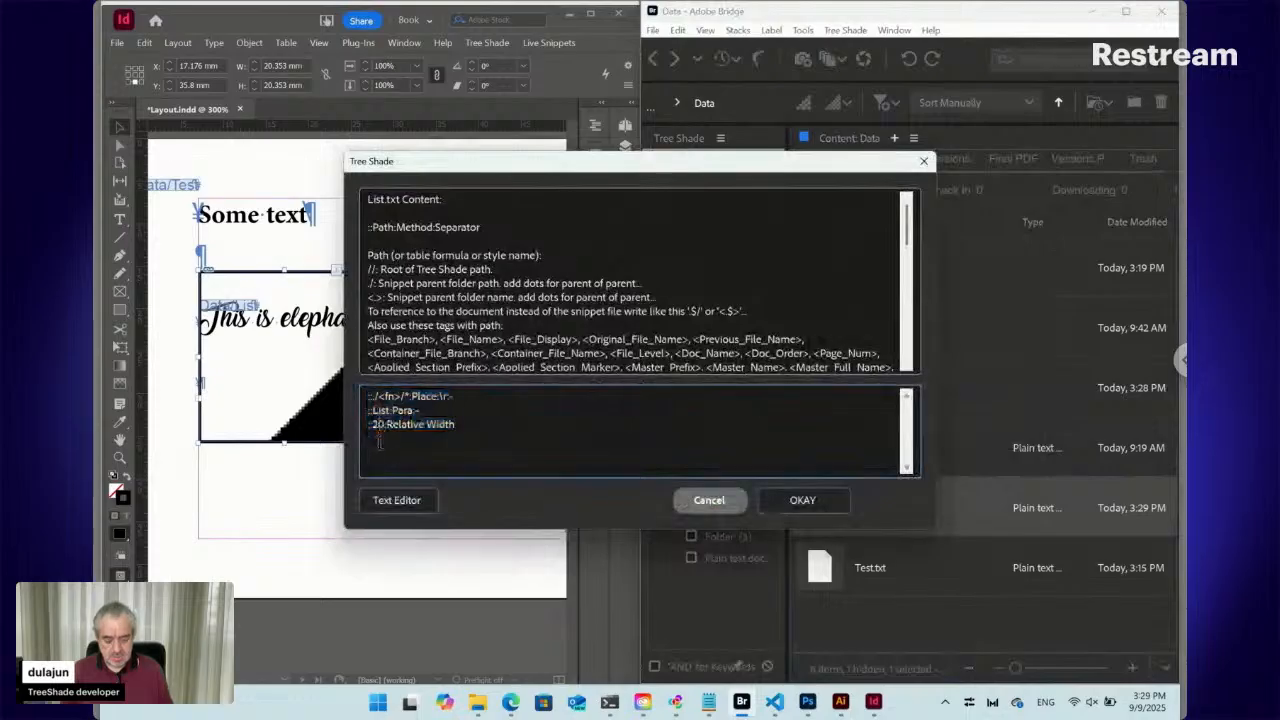
key(BackSpace)
text(1)
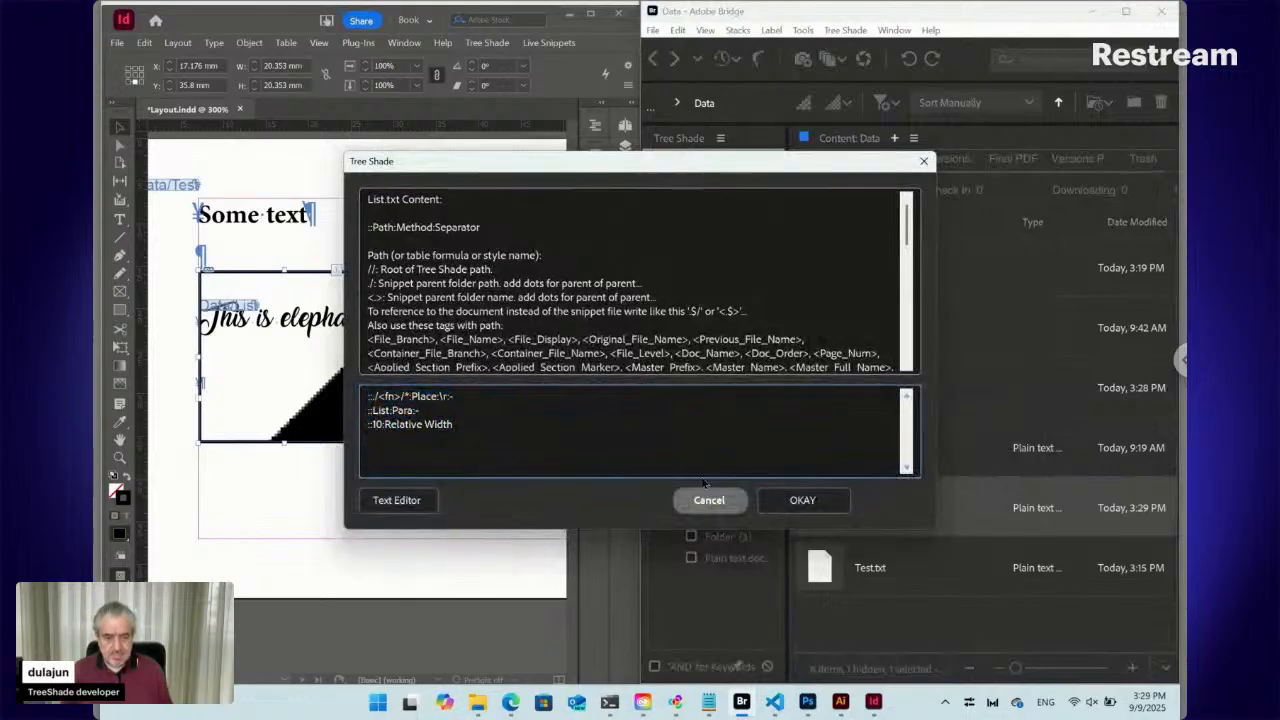
click(780, 503)
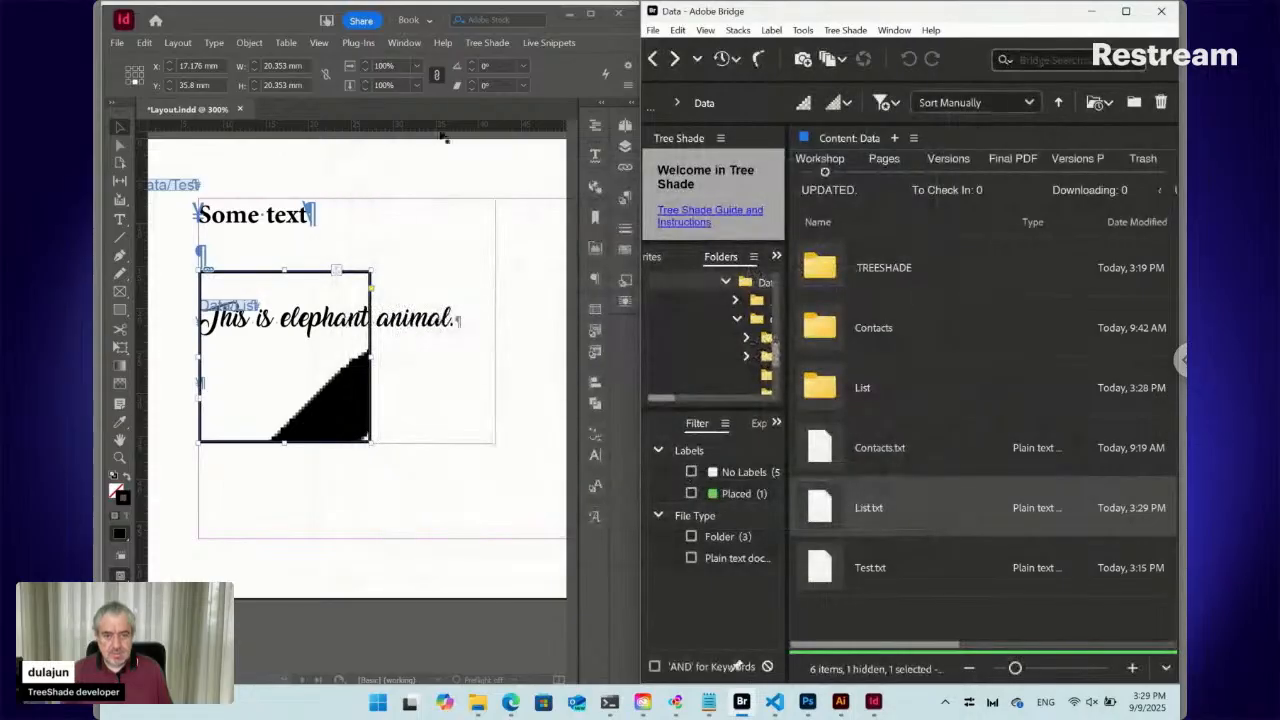
click(540, 43)
mouse_move(650, 137)
click(722, 137)
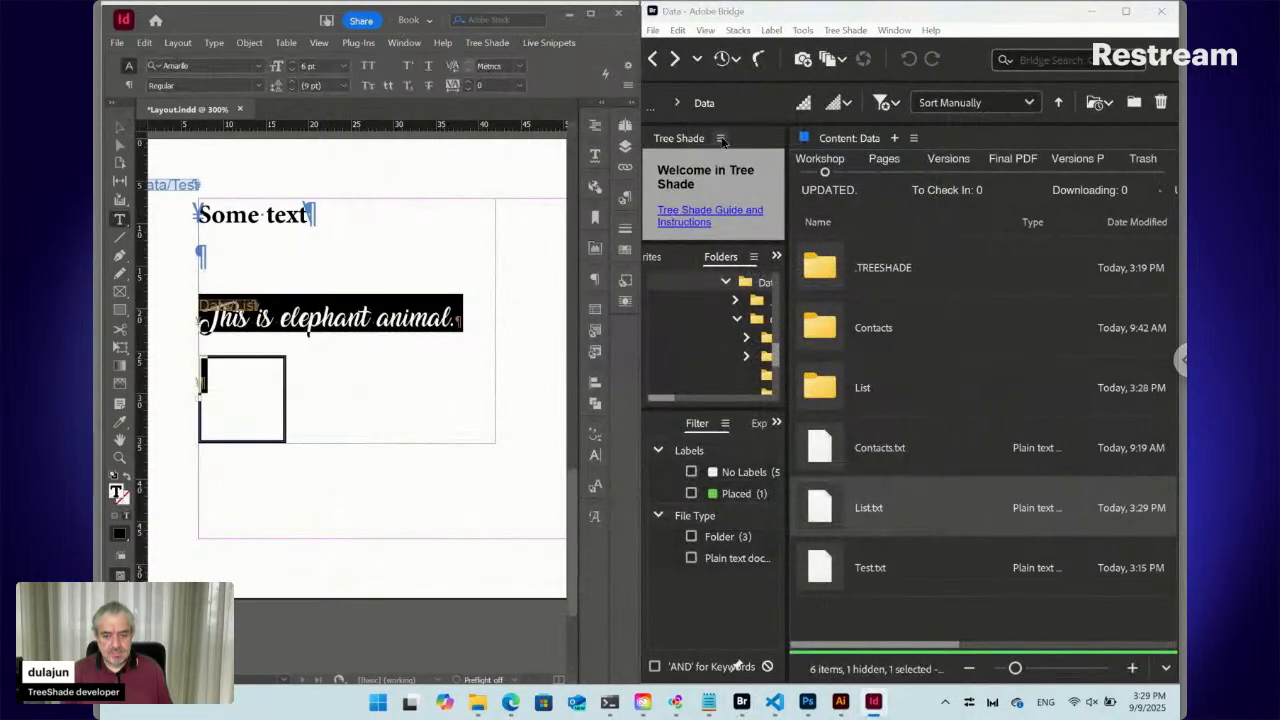
Lengthen the text frame so the lion line shows, then select the small icon frame
click(256, 407)
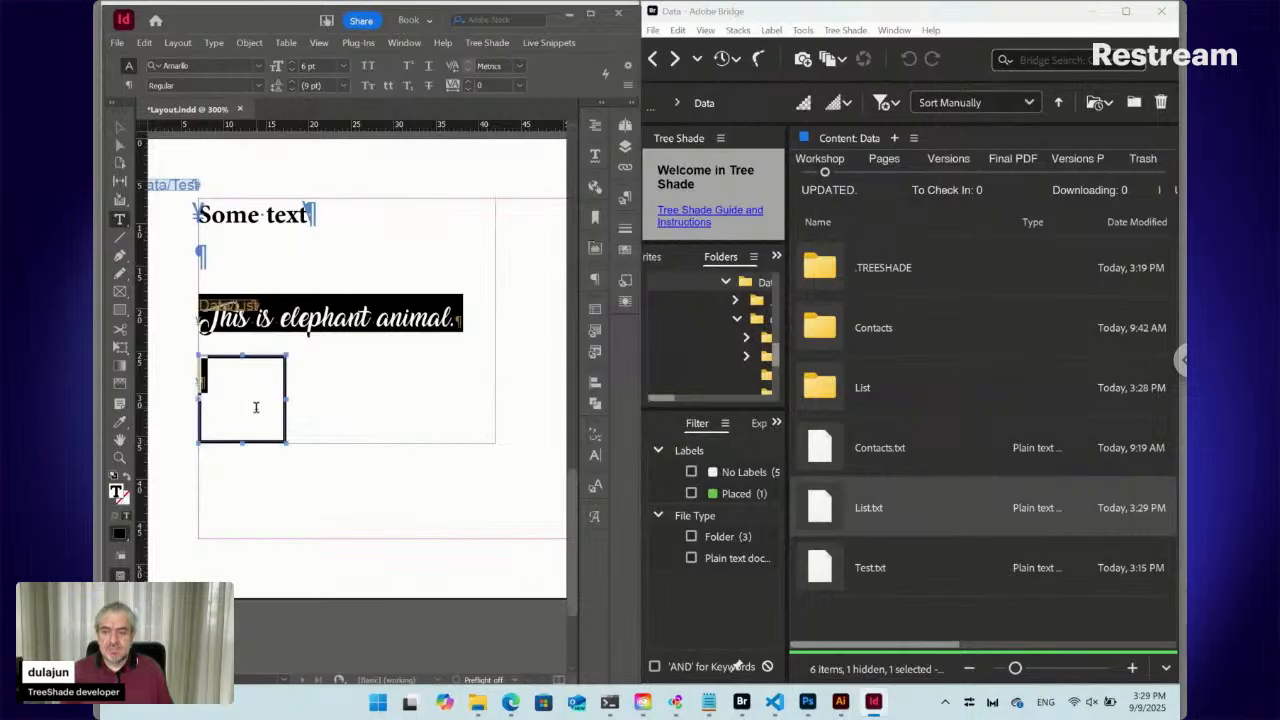
key(ctrl+shift+a)
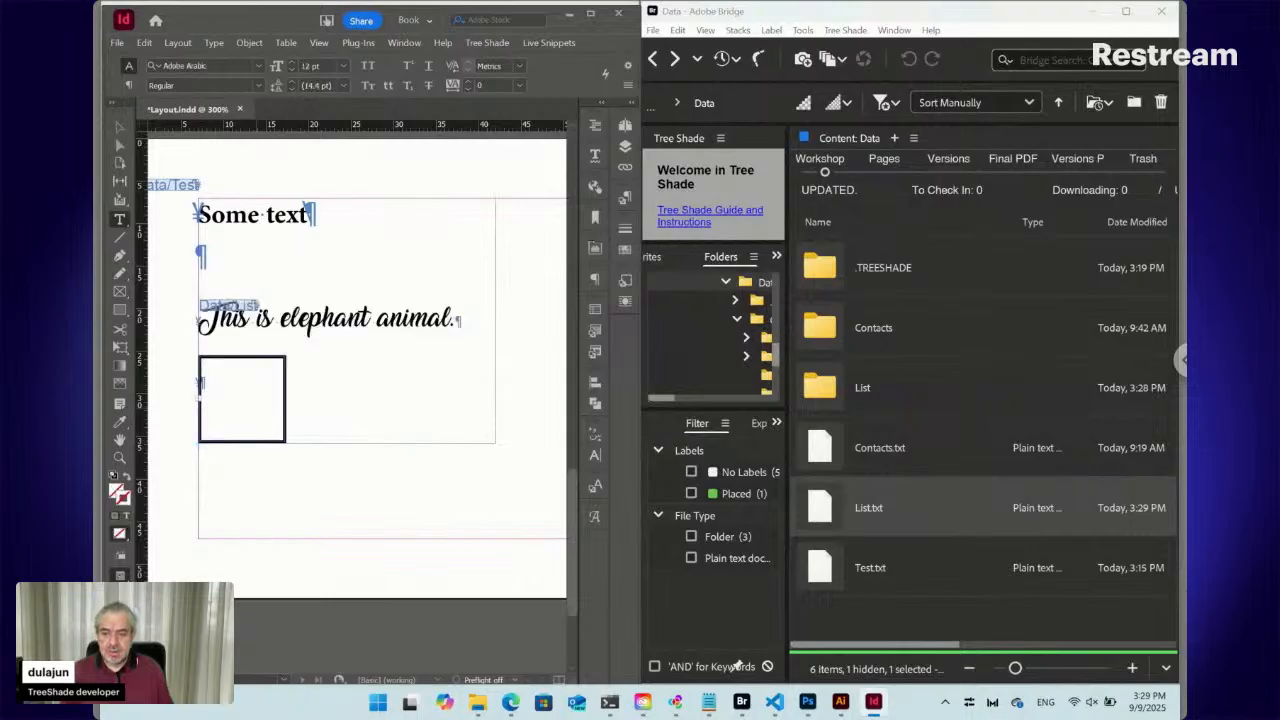
click(119, 129)
click(407, 420)
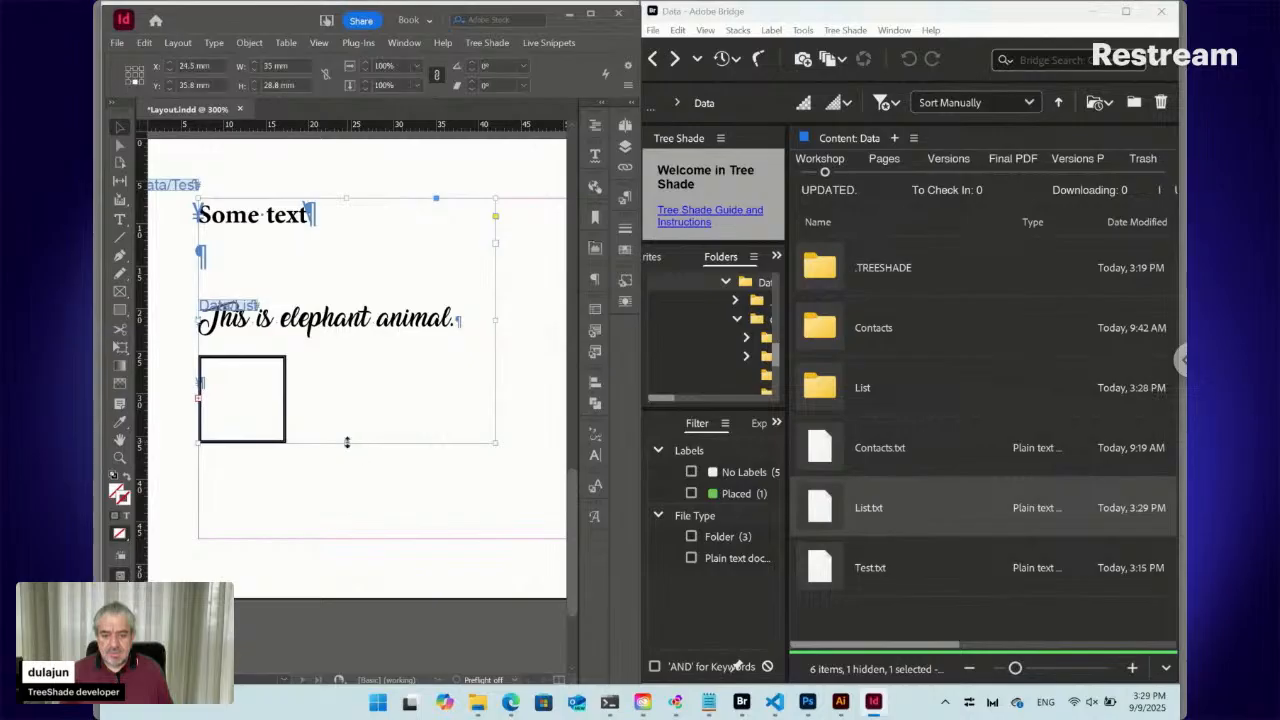
drag(343, 548, 345, 570)
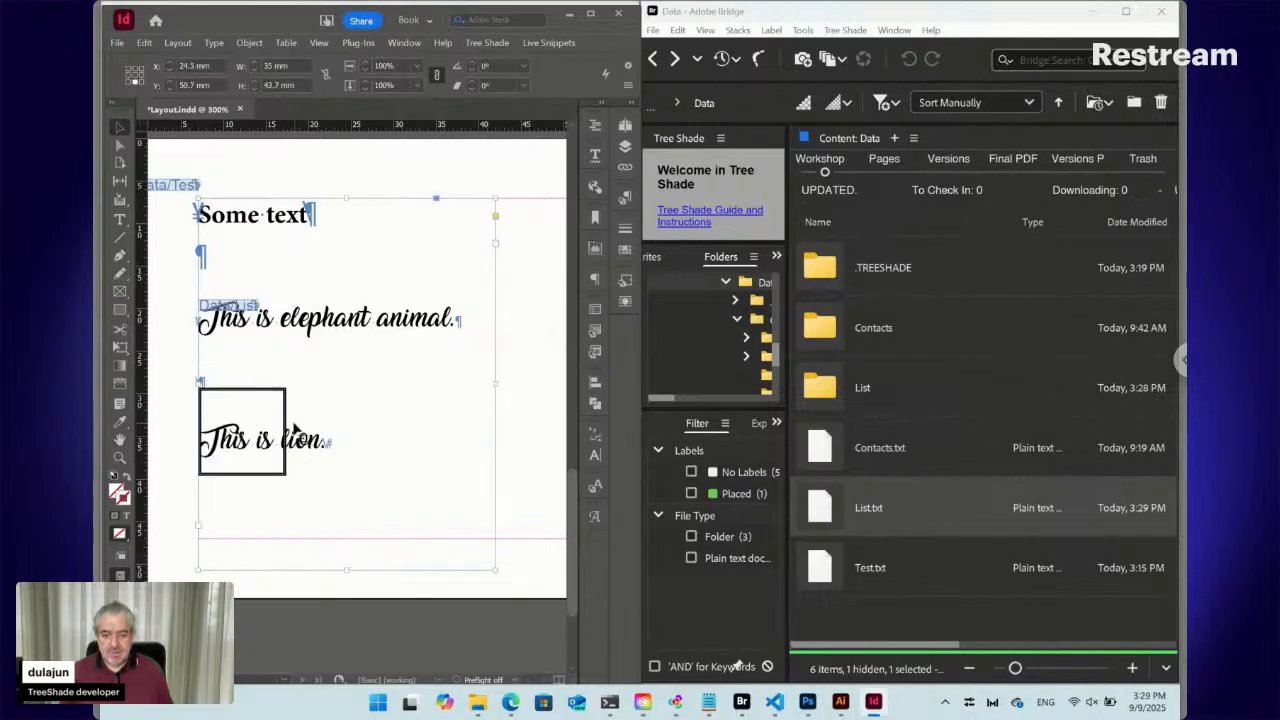
click(285, 420)
click(246, 430)
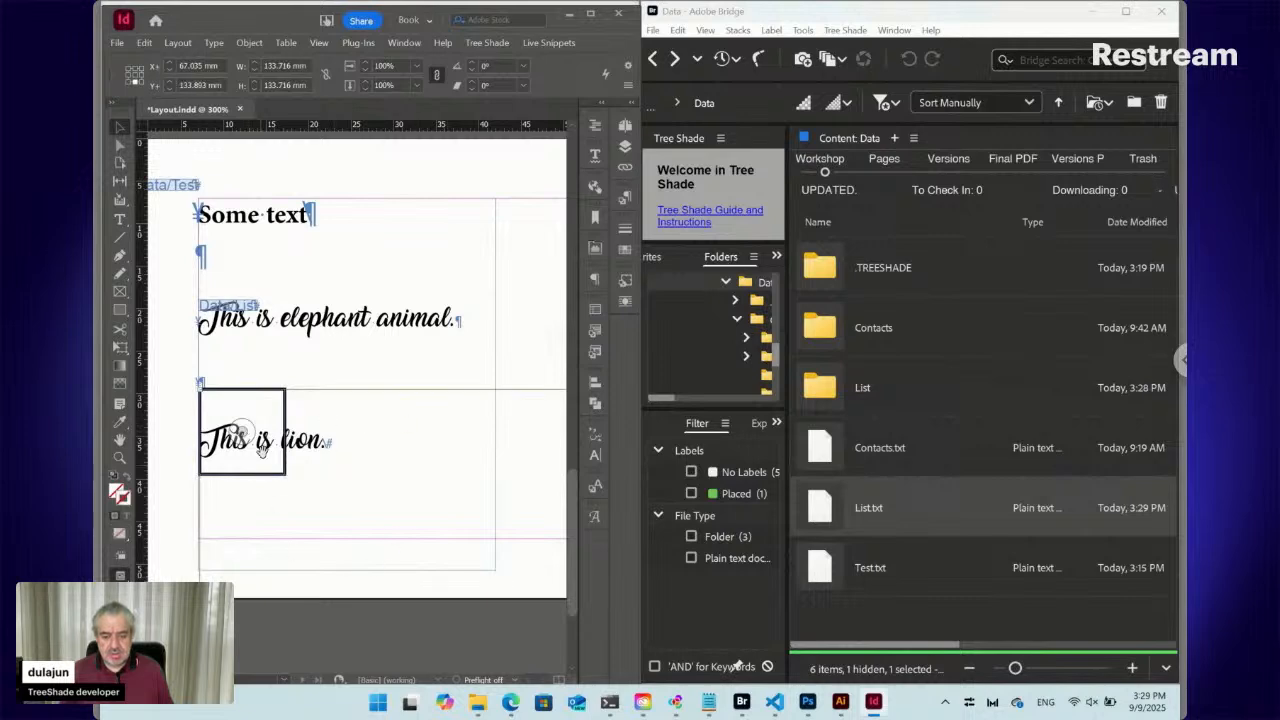
key(ctrl+shift+a)
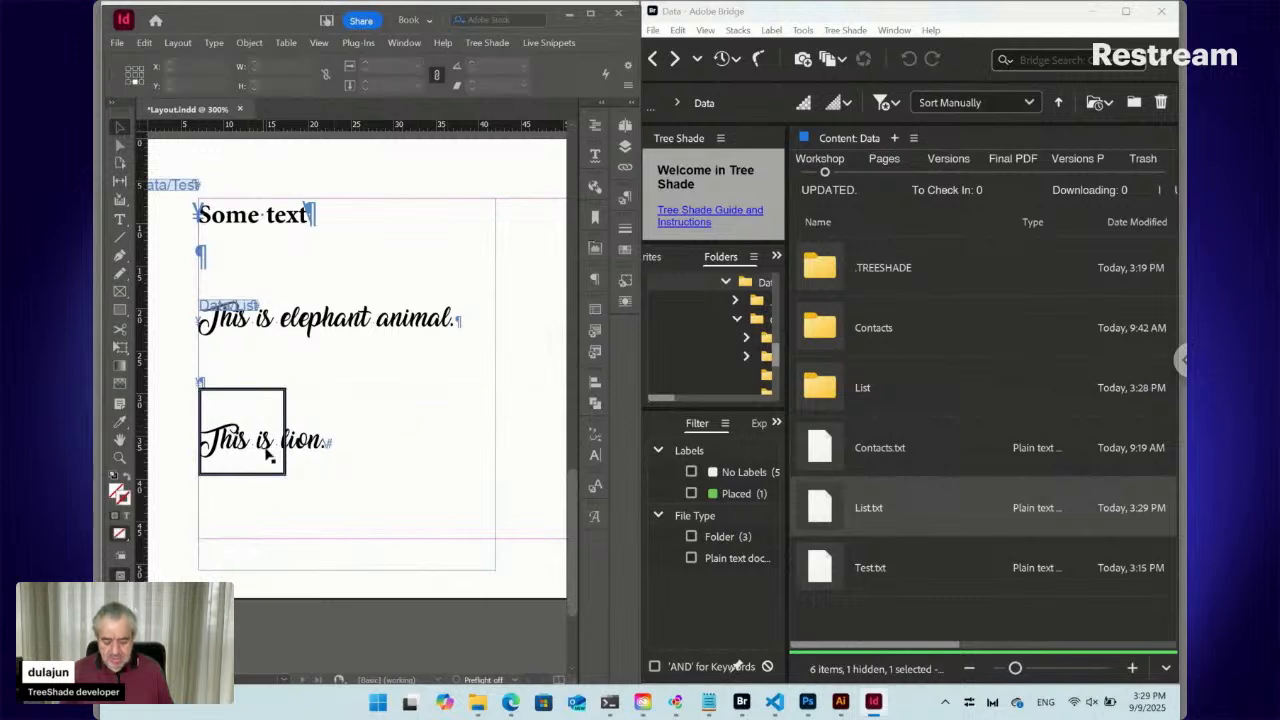
click(283, 405)
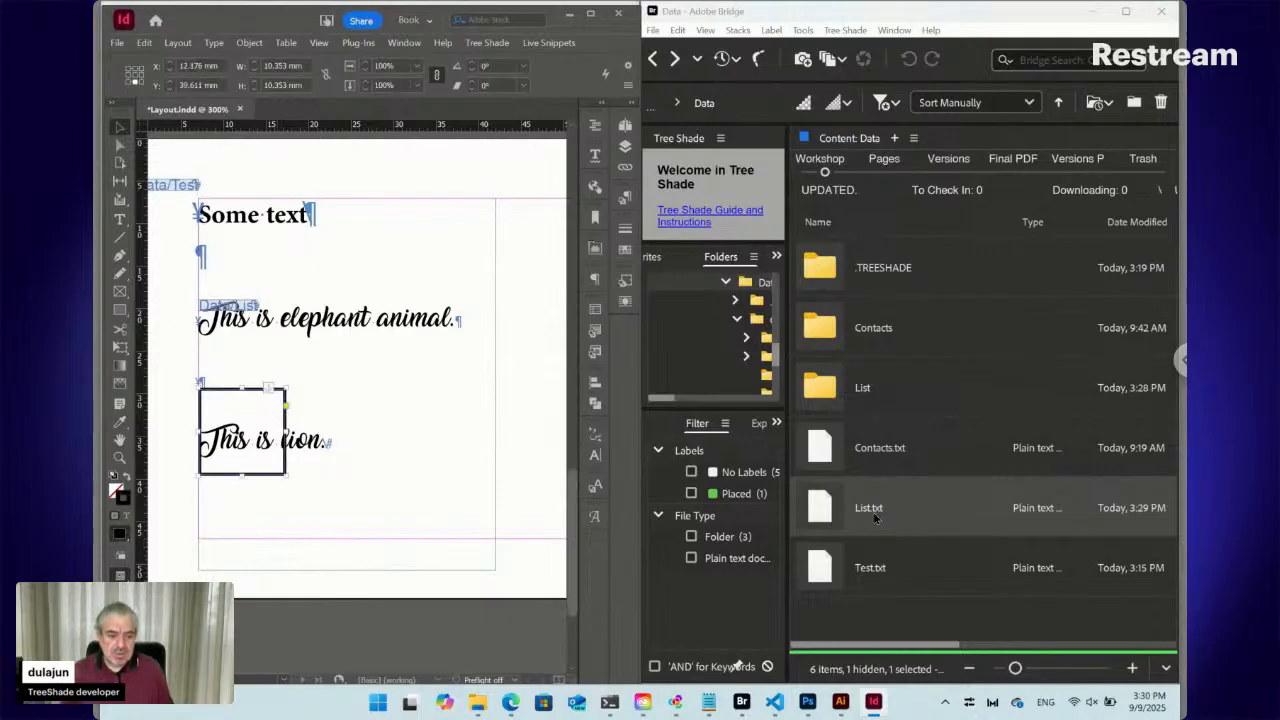
In List.txt's settings, append ':-' after Relative Width and add a '::List Icon:Obj' line
click(826, 510)
double_click(826, 510)
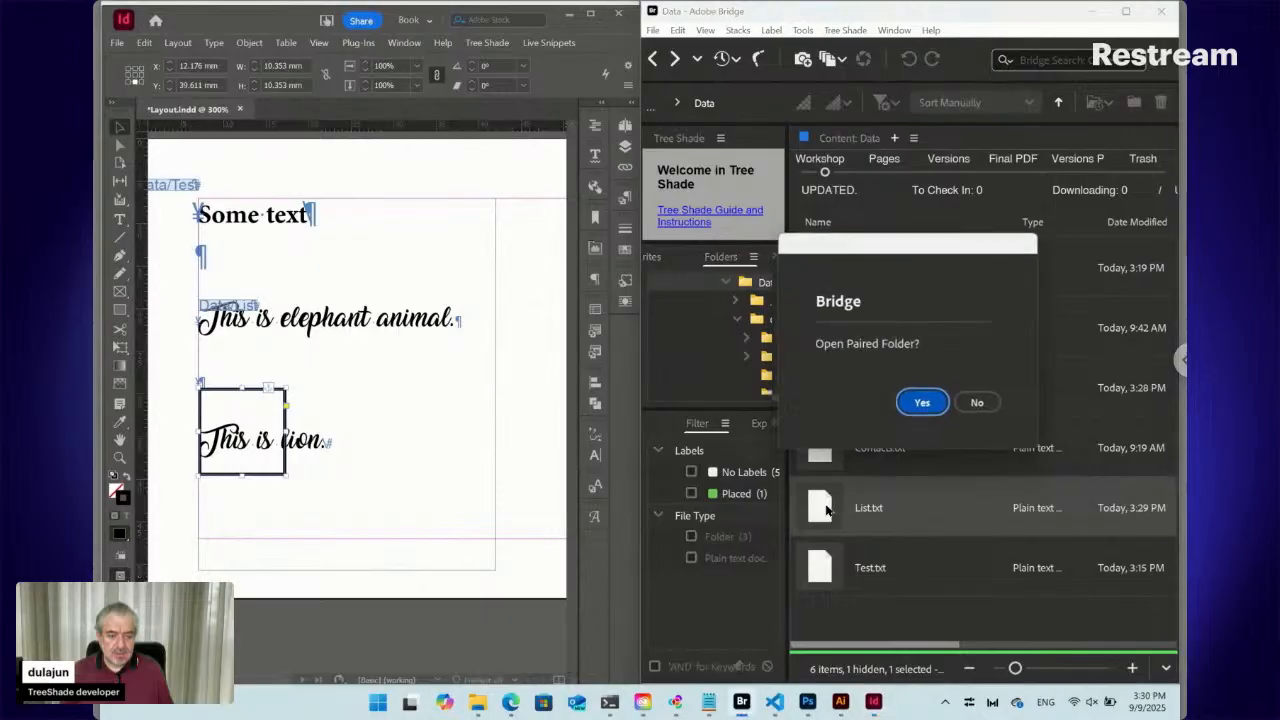
click(981, 405)
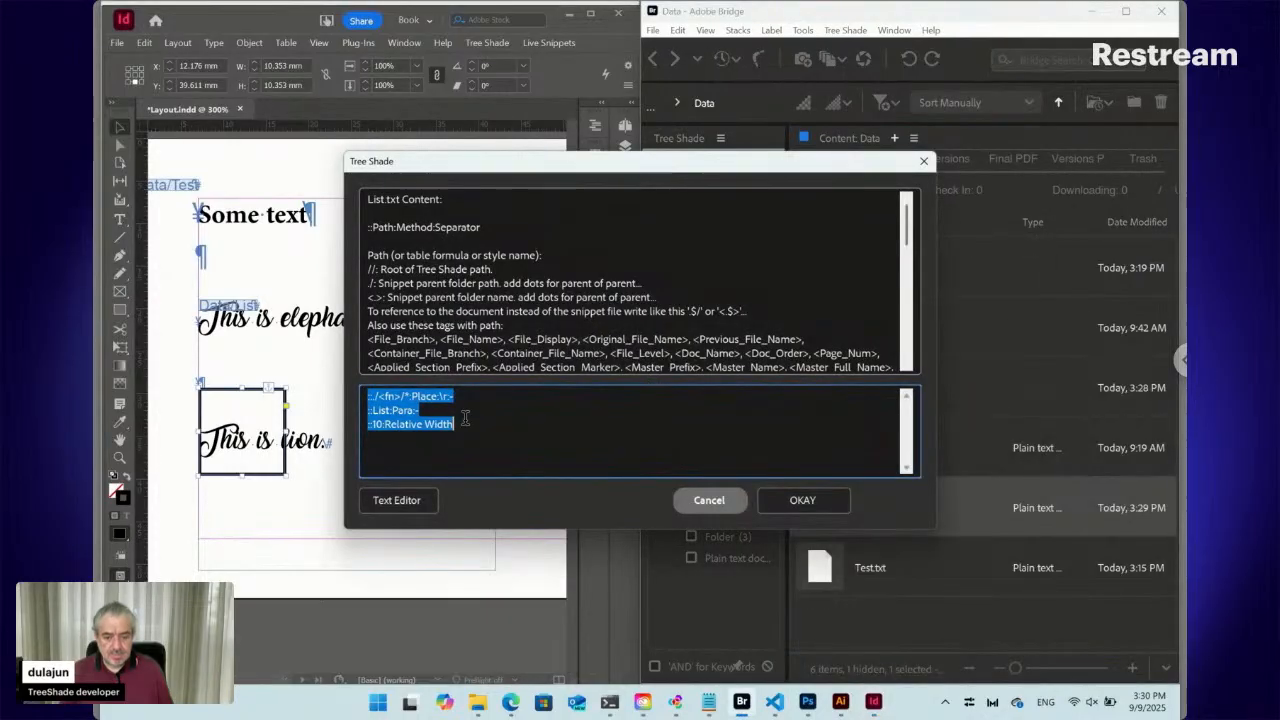
click(465, 420)
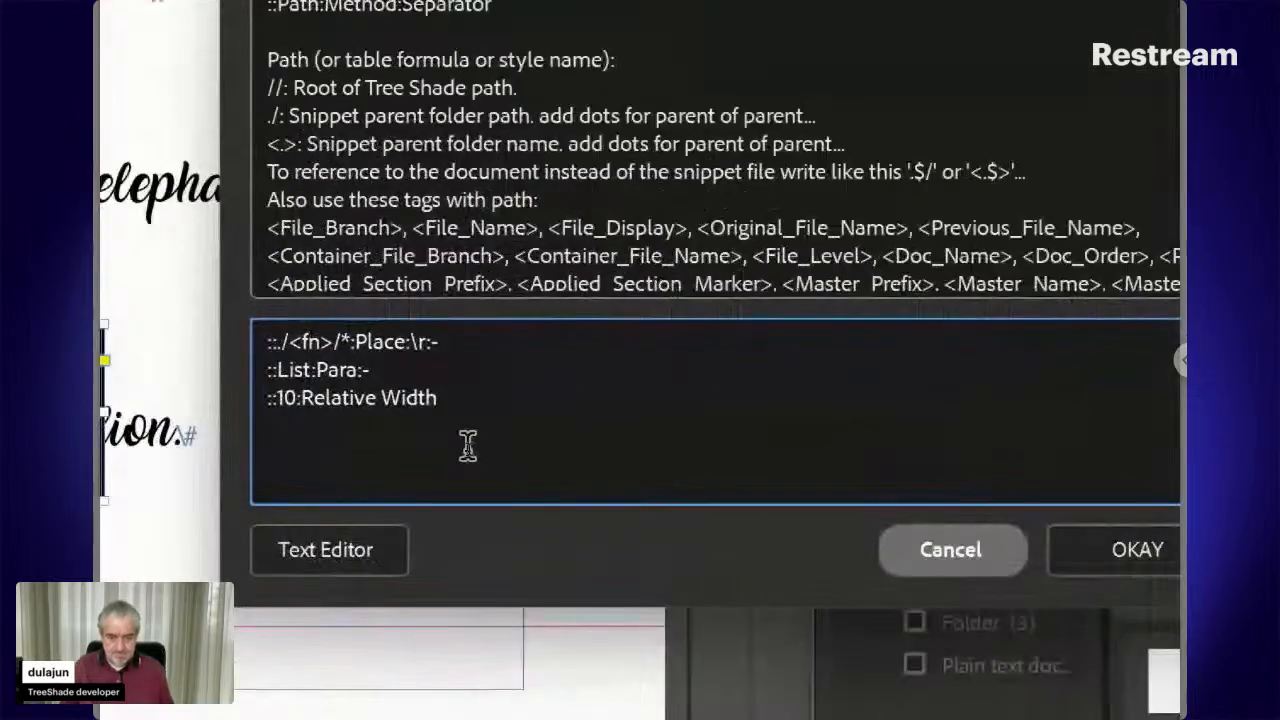
text(:-)
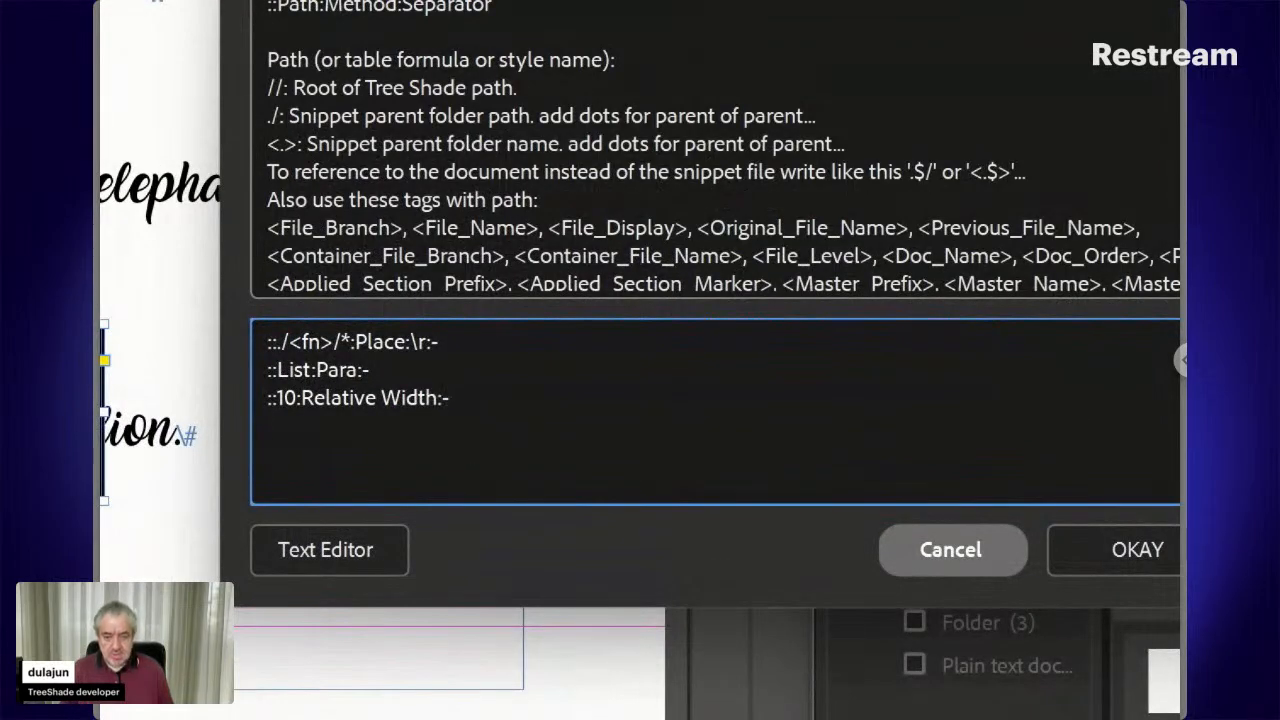
key(Return)
text(::)
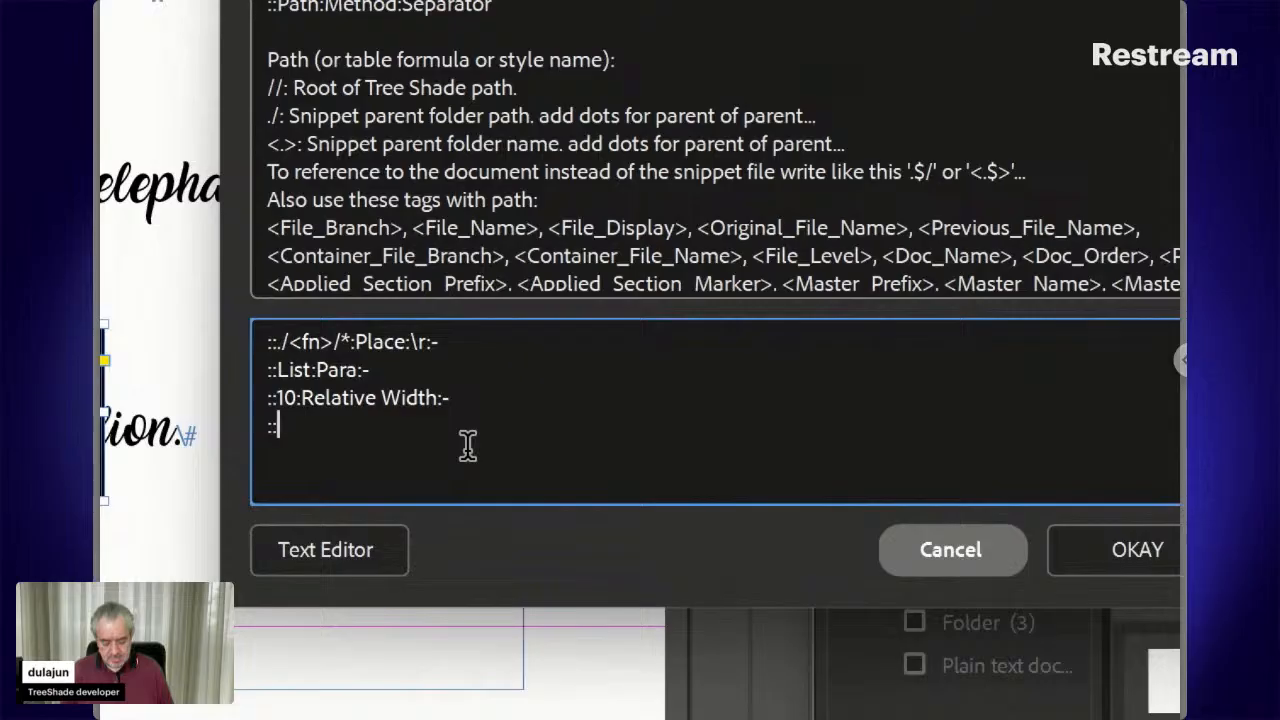
text(List Icon:)
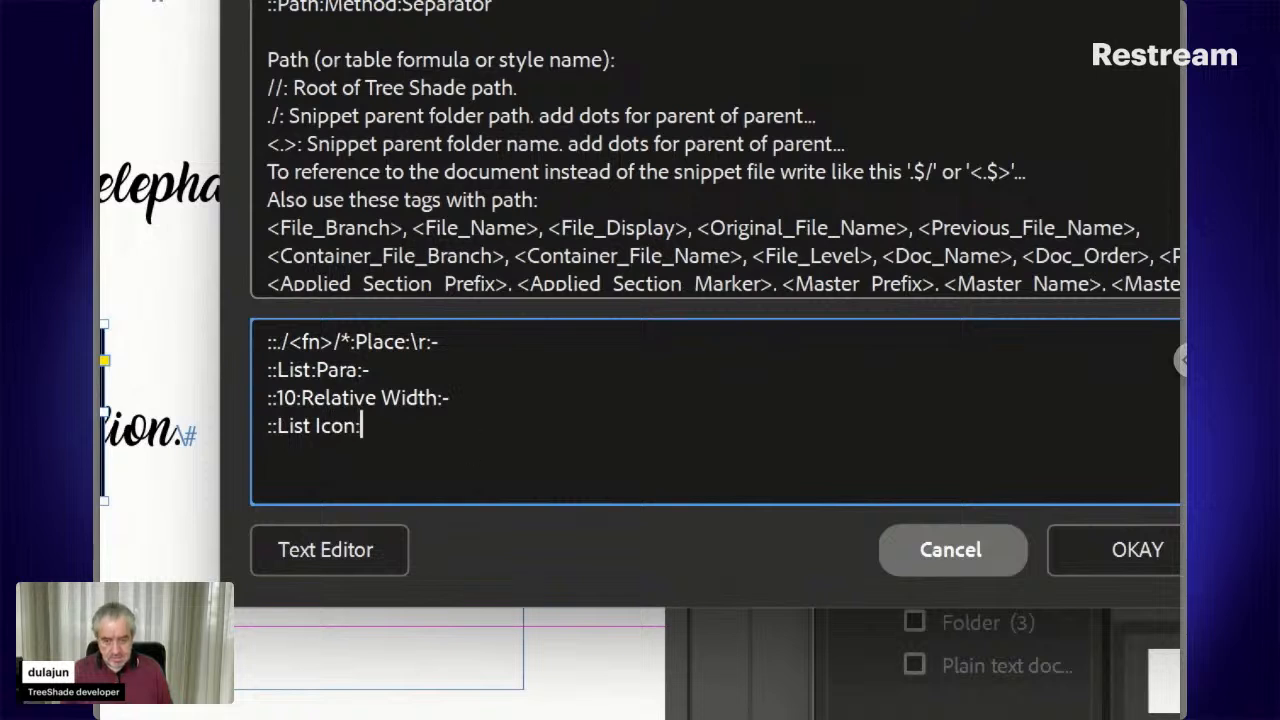
text(O)
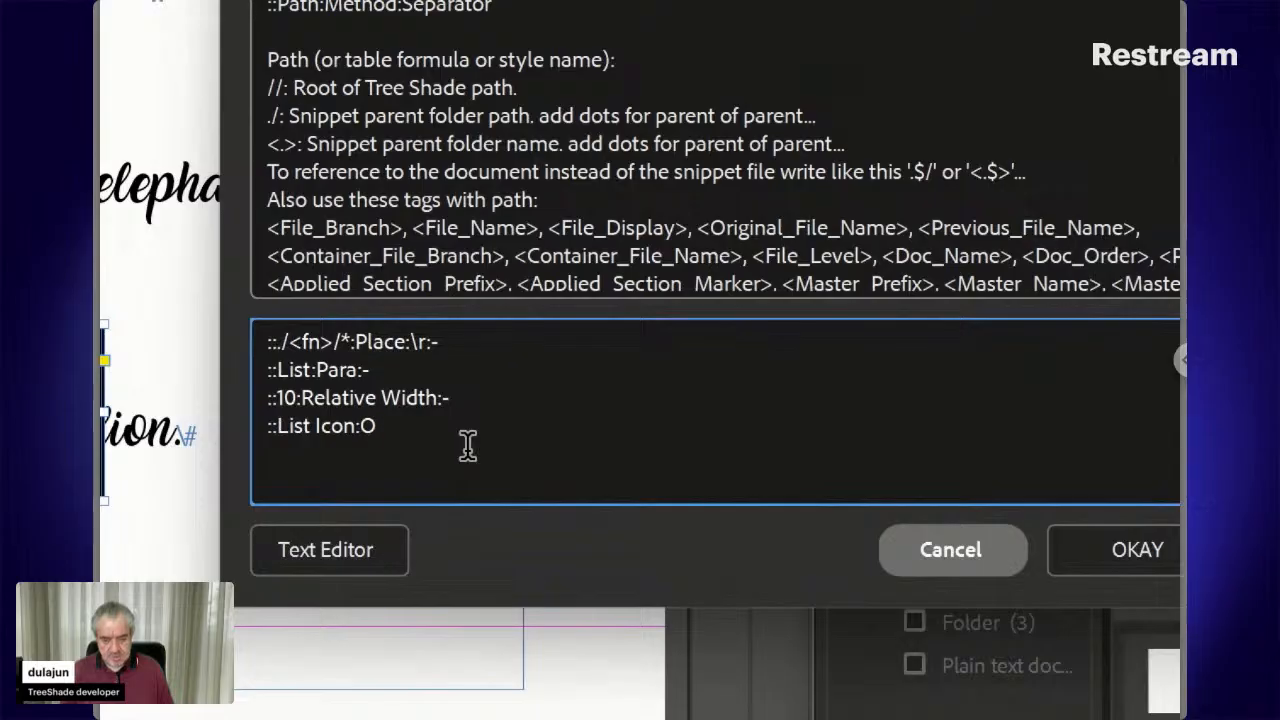
text(bj)
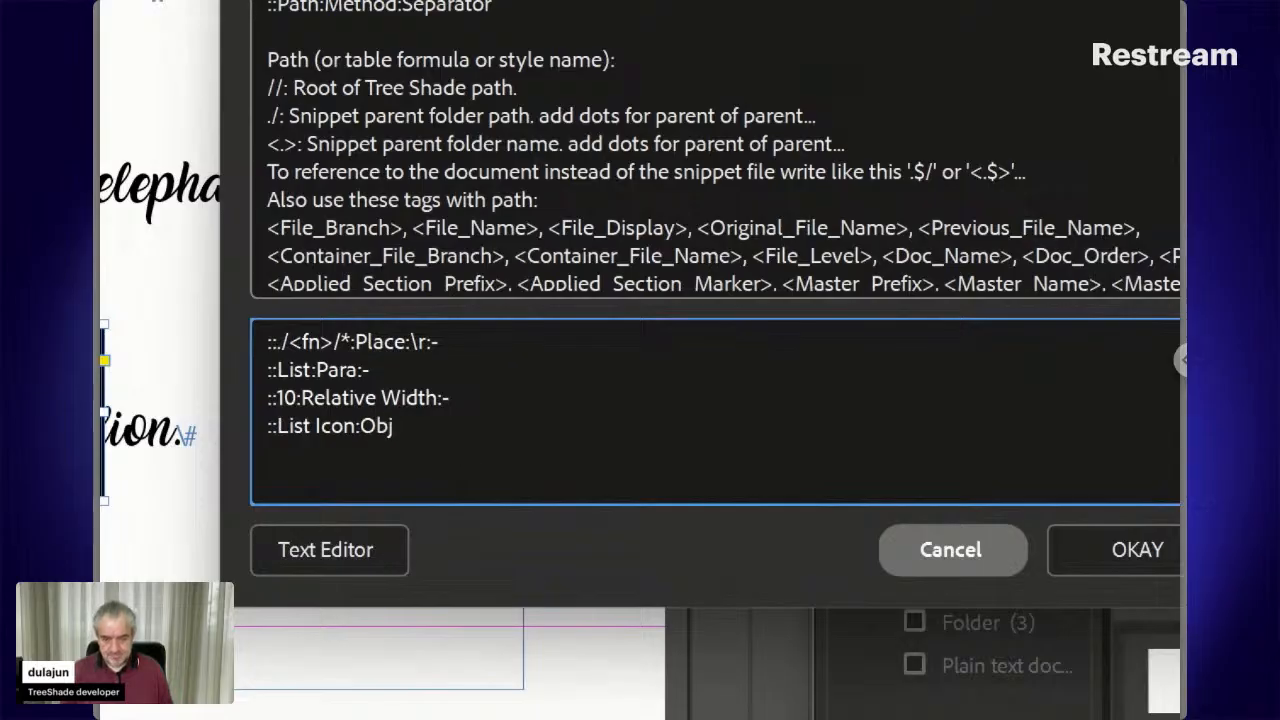
click(1058, 570)
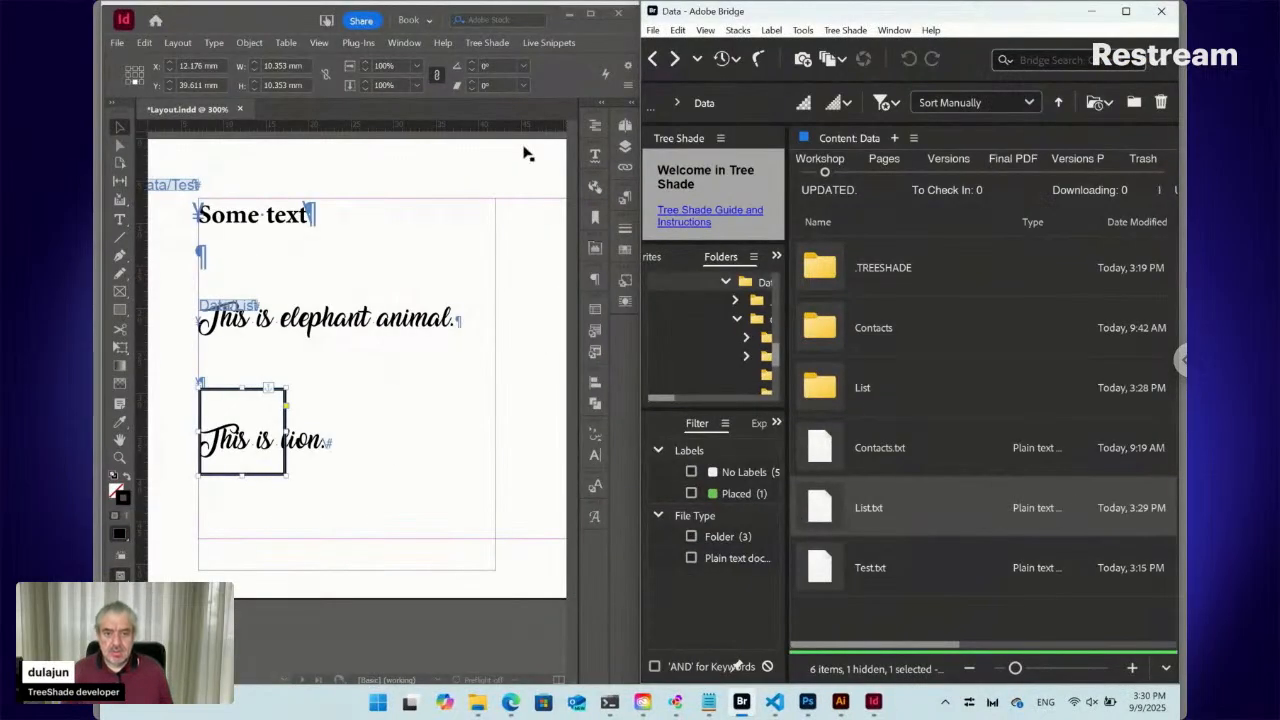
Update the placed snippets and select the lion paragraph's frame with the Selection tool
click(565, 43)
mouse_move(588, 138)
click(697, 141)
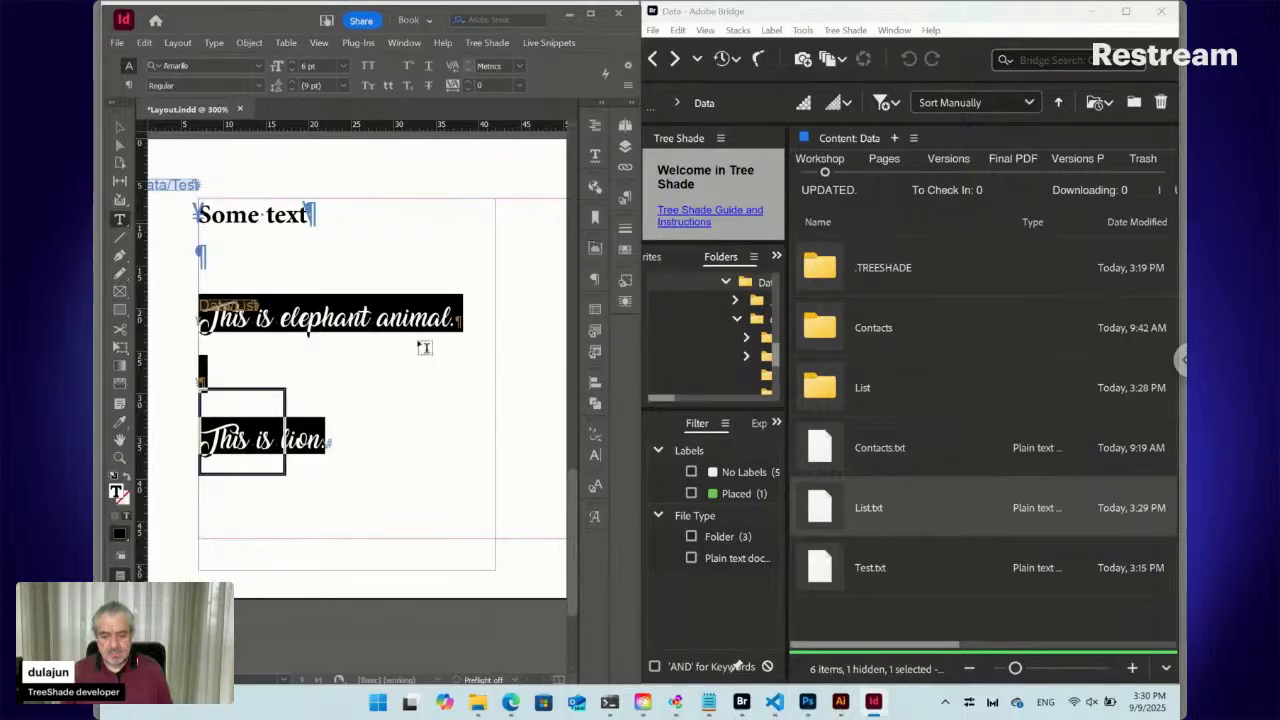
key(ctrl+shift+a)
key(v)
click(267, 403)
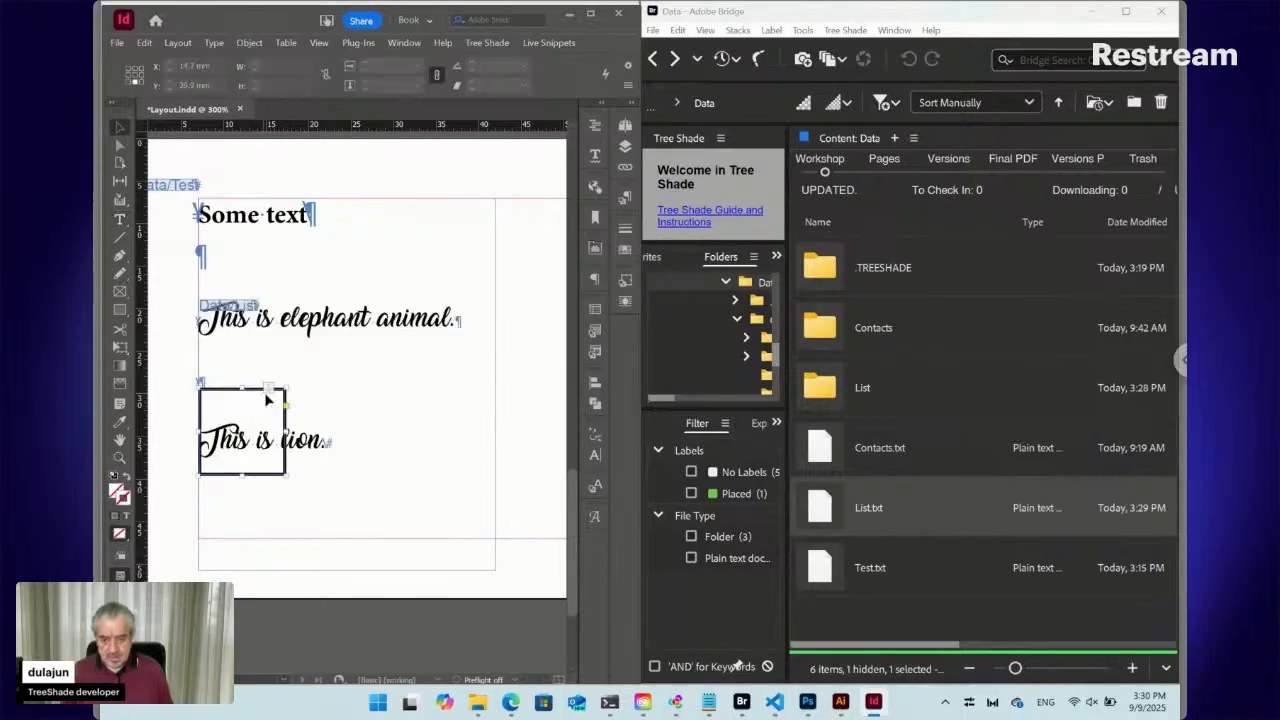
click(628, 284)
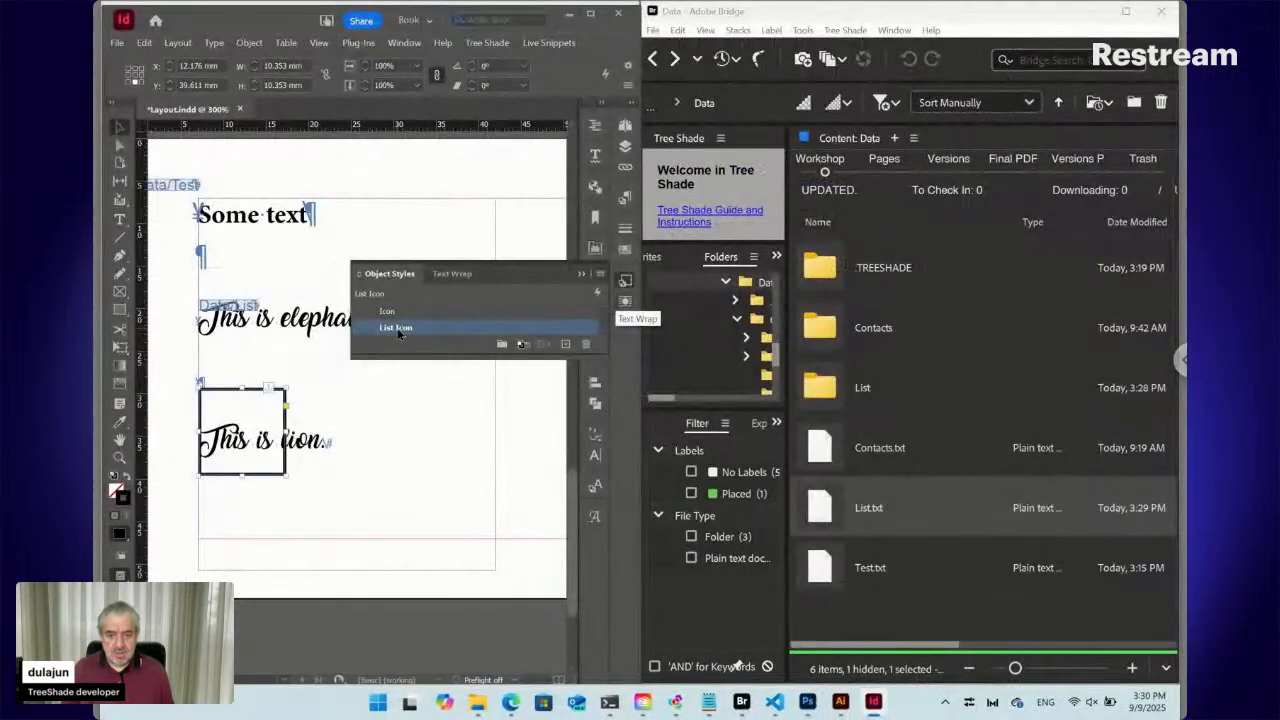
Edit the List Icon object style: enable Frame Fitting with Auto-Fit and Fit Content Proportionally
right_click(398, 328)
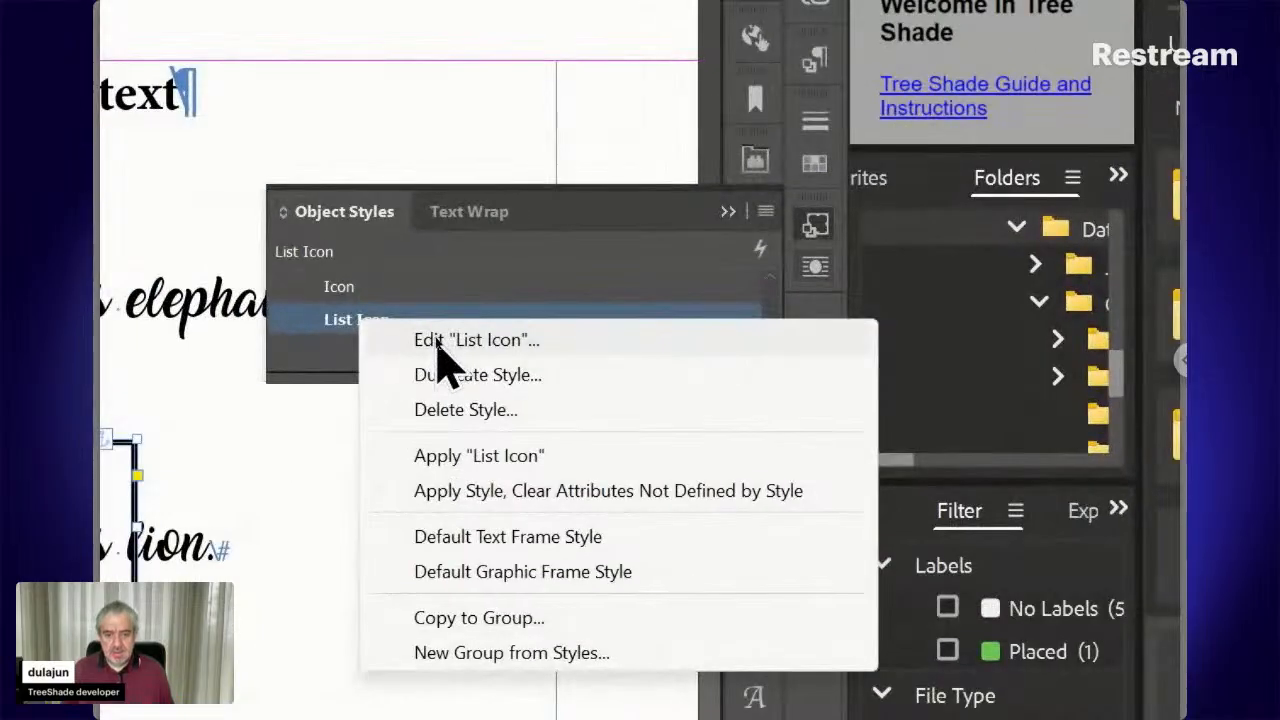
click(436, 340)
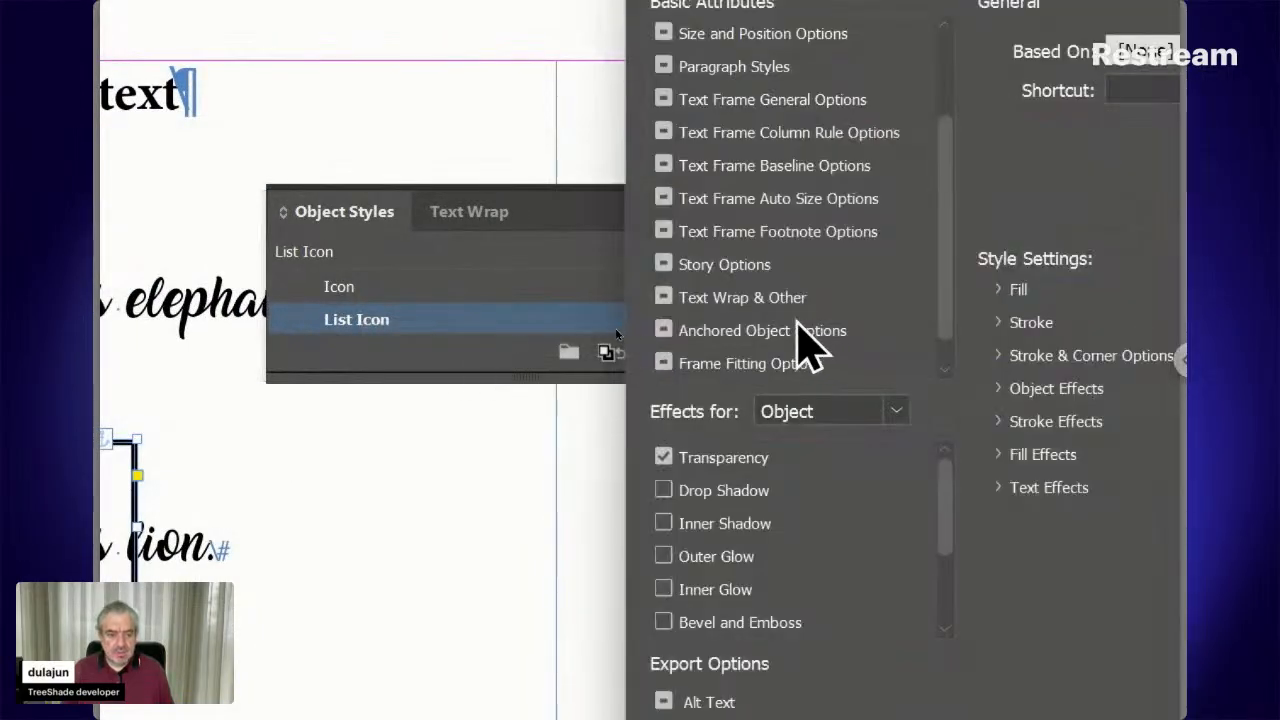
click(745, 368)
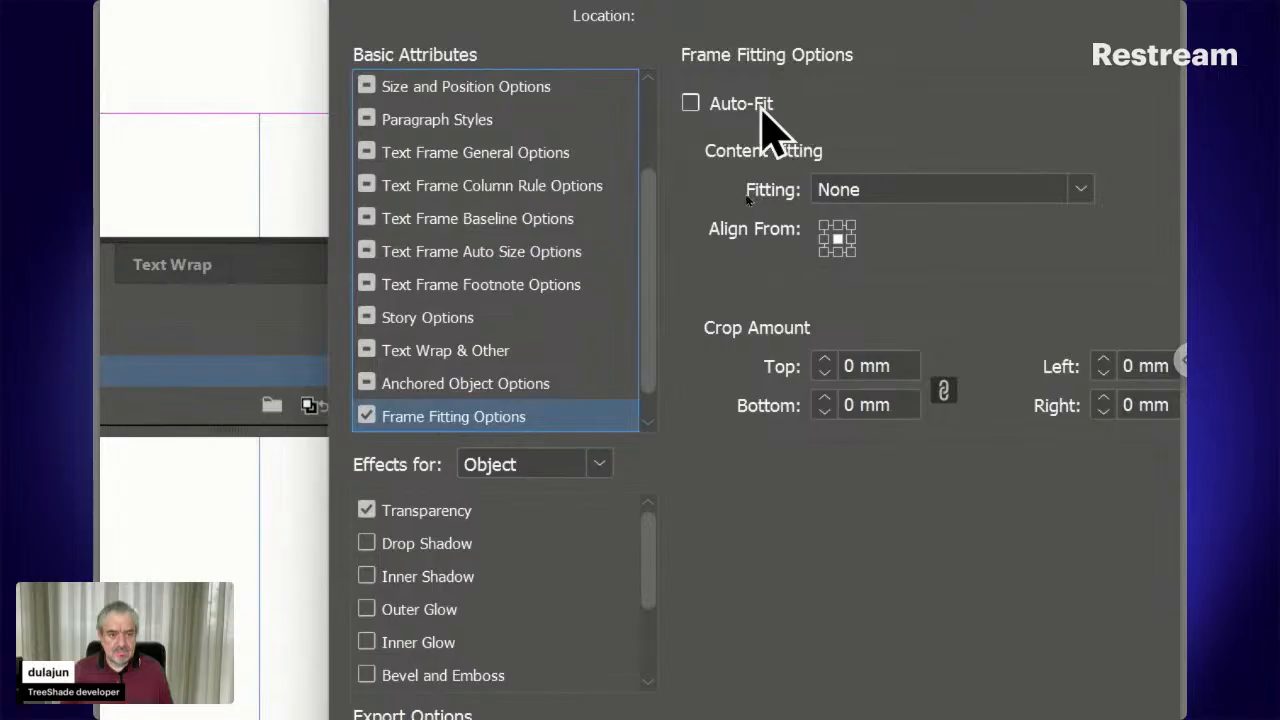
click(762, 106)
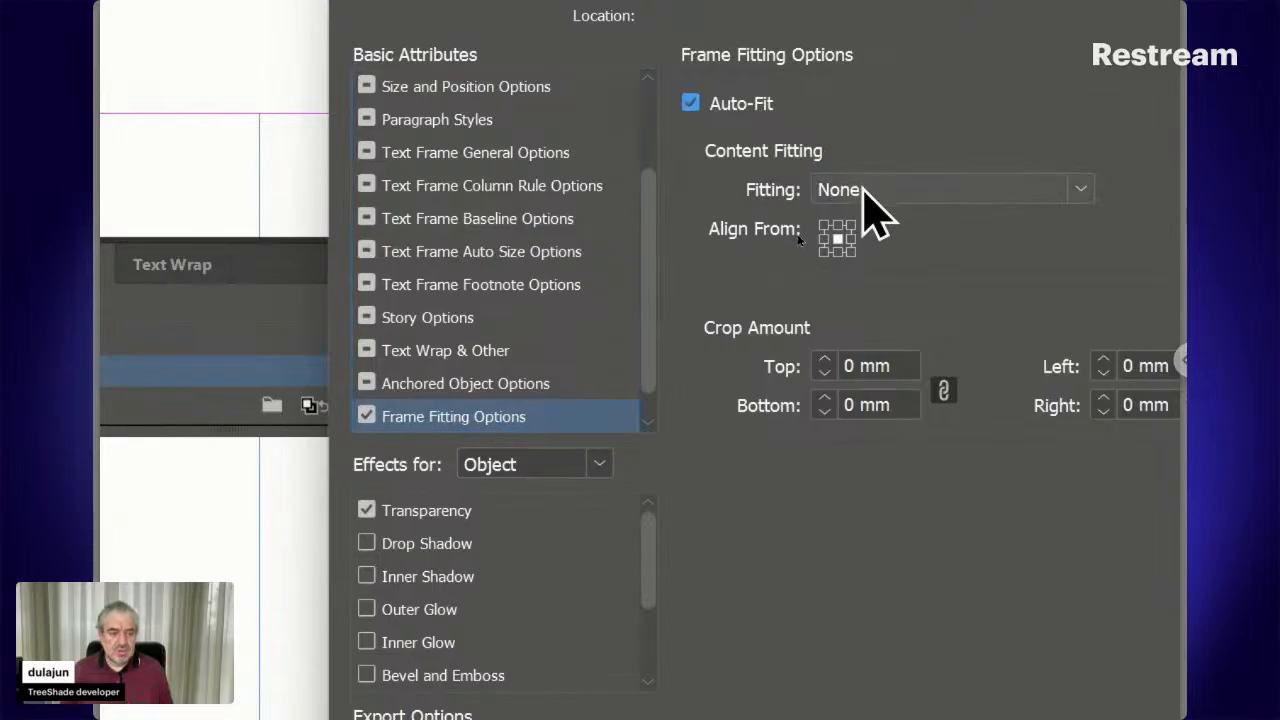
click(863, 189)
click(895, 287)
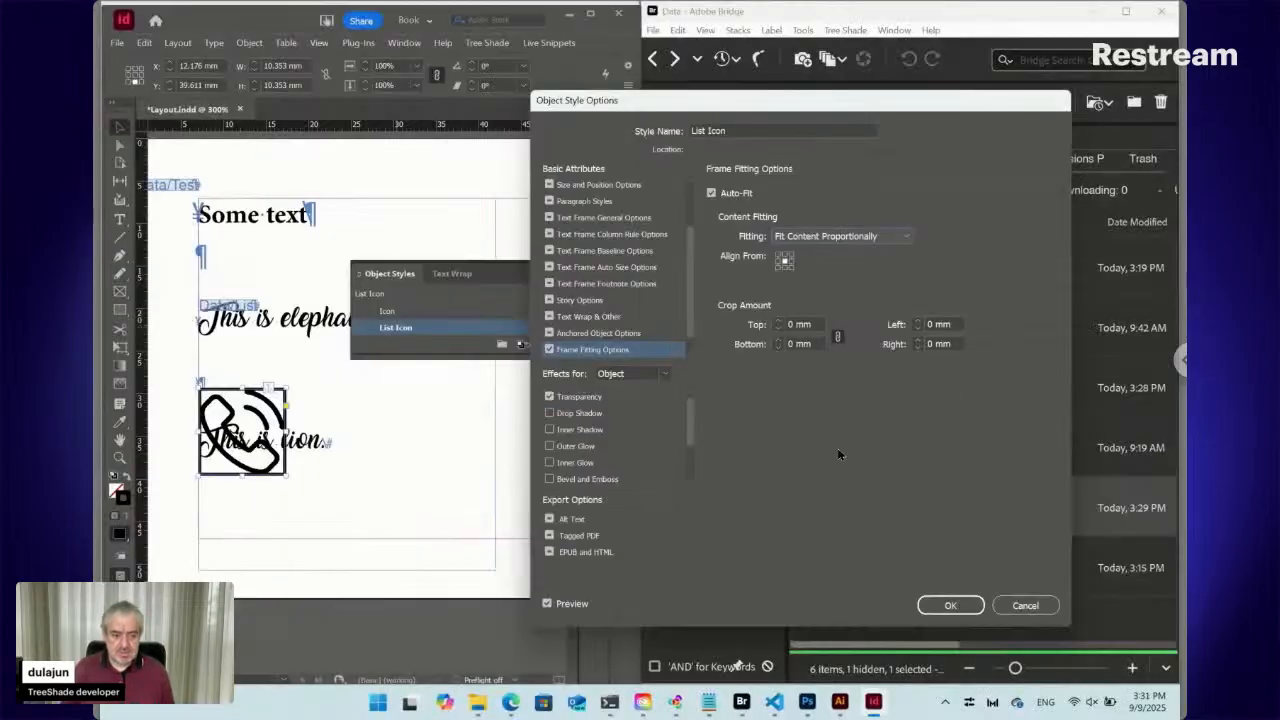
click(949, 605)
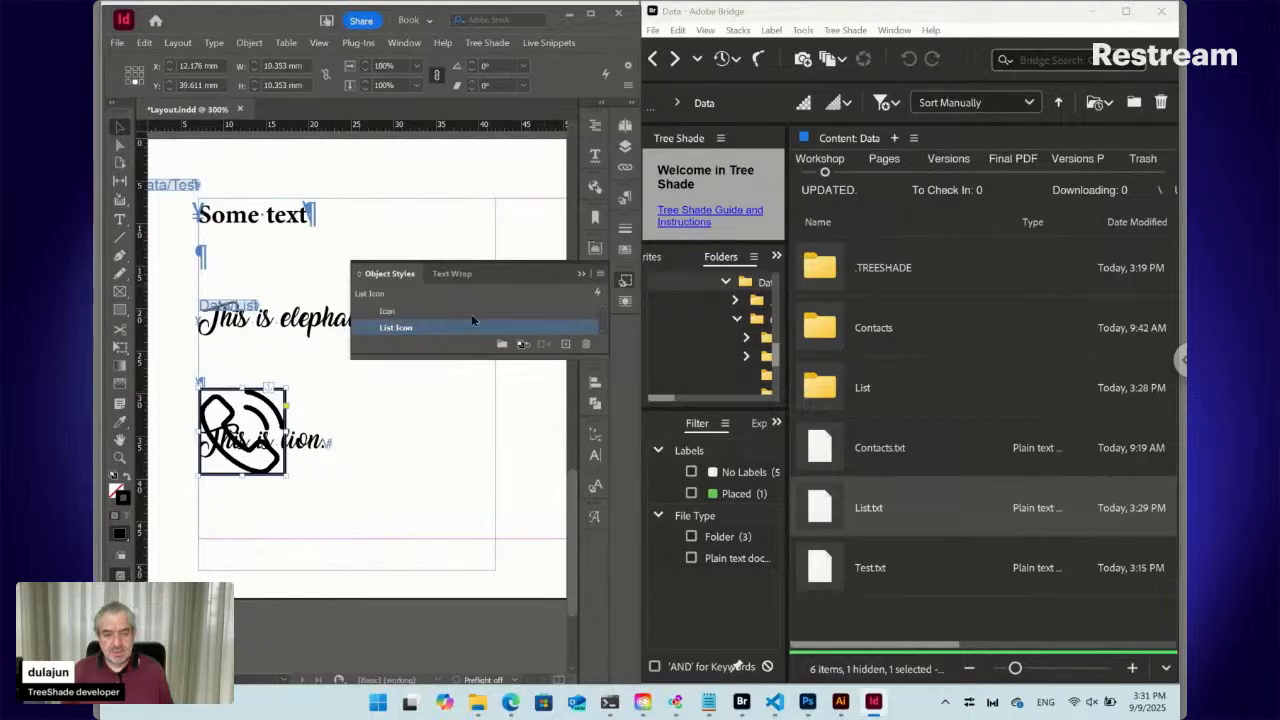
Edit the List Icon object style to enable Anchored Object Options with Inline position, then close Object Styles
right_click(409, 331)
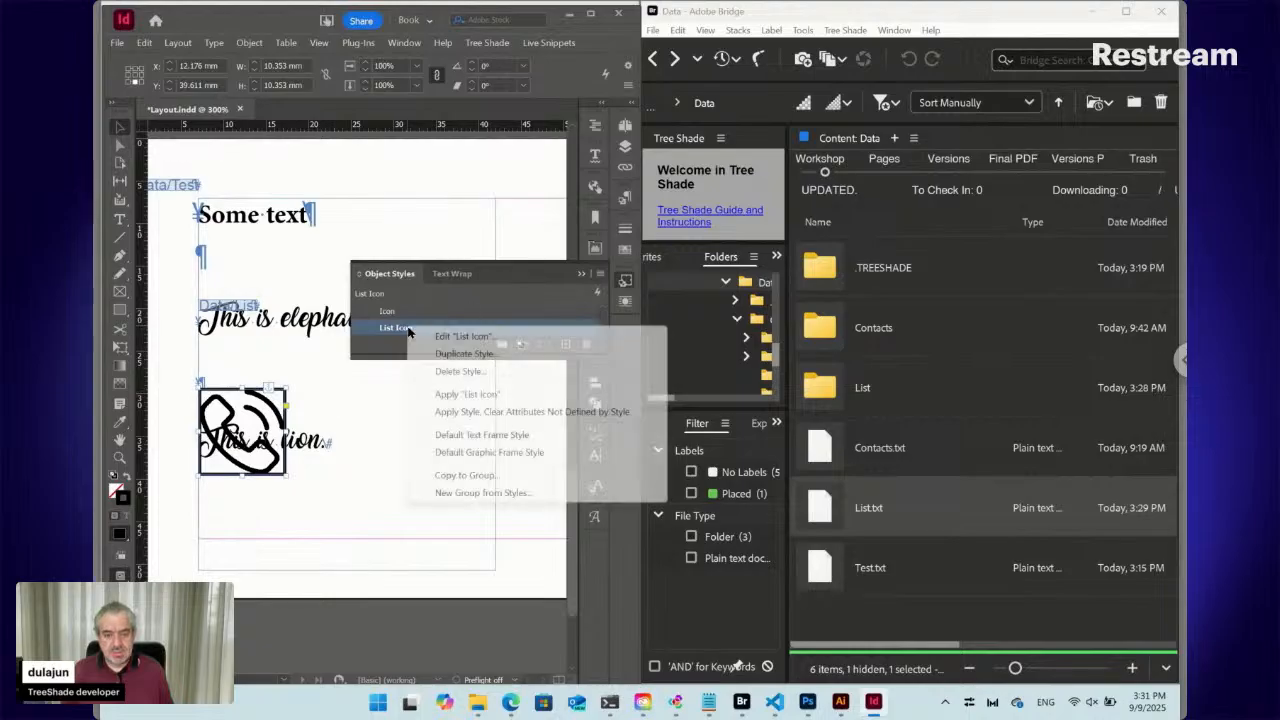
click(455, 334)
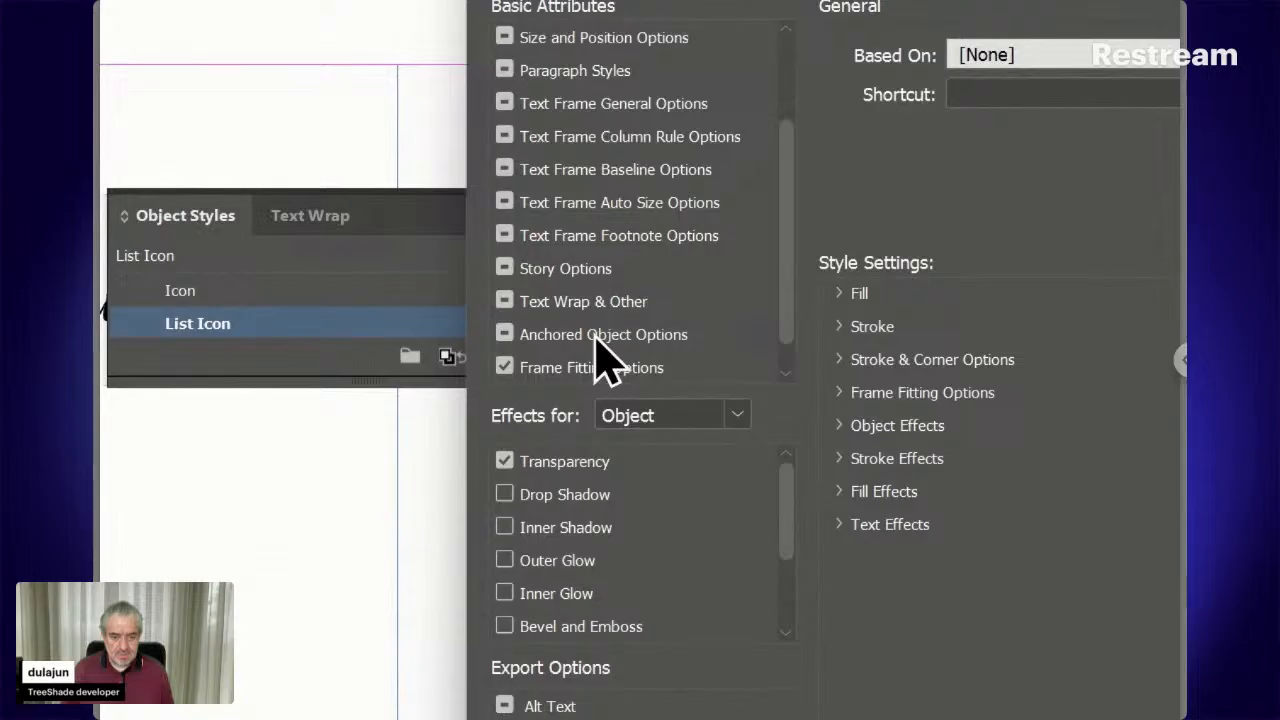
click(597, 337)
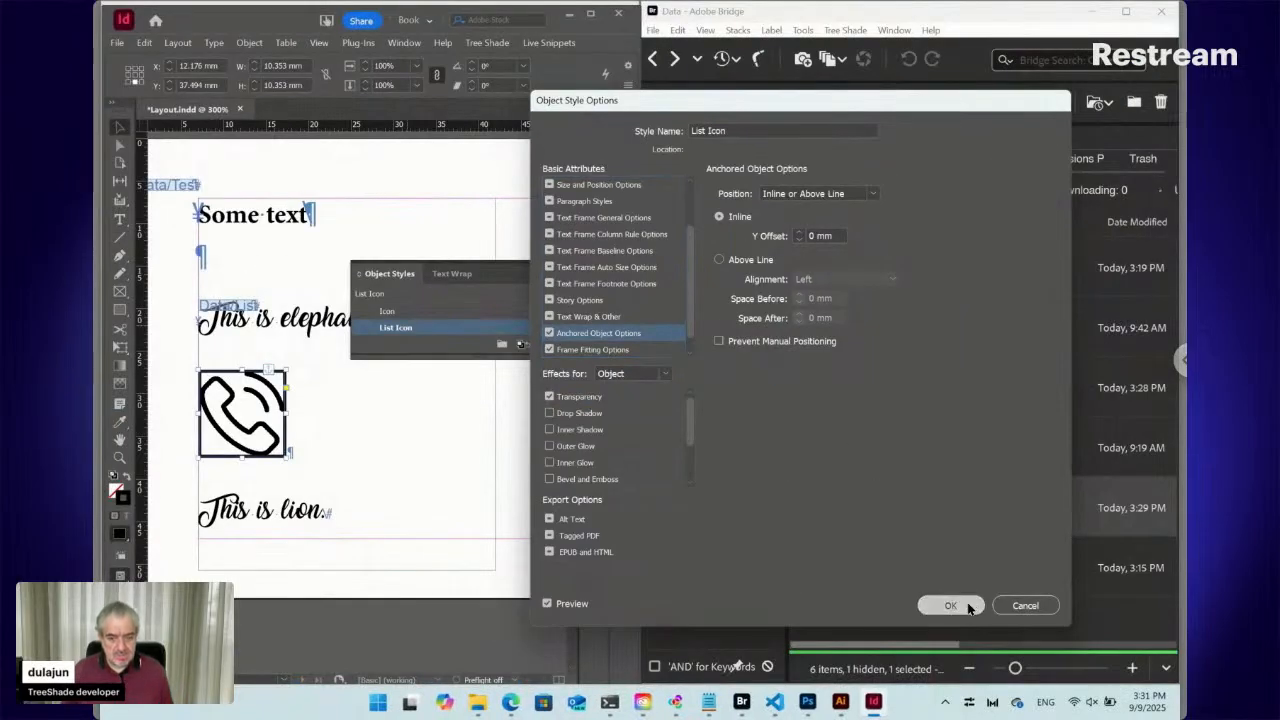
click(950, 605)
click(245, 306)
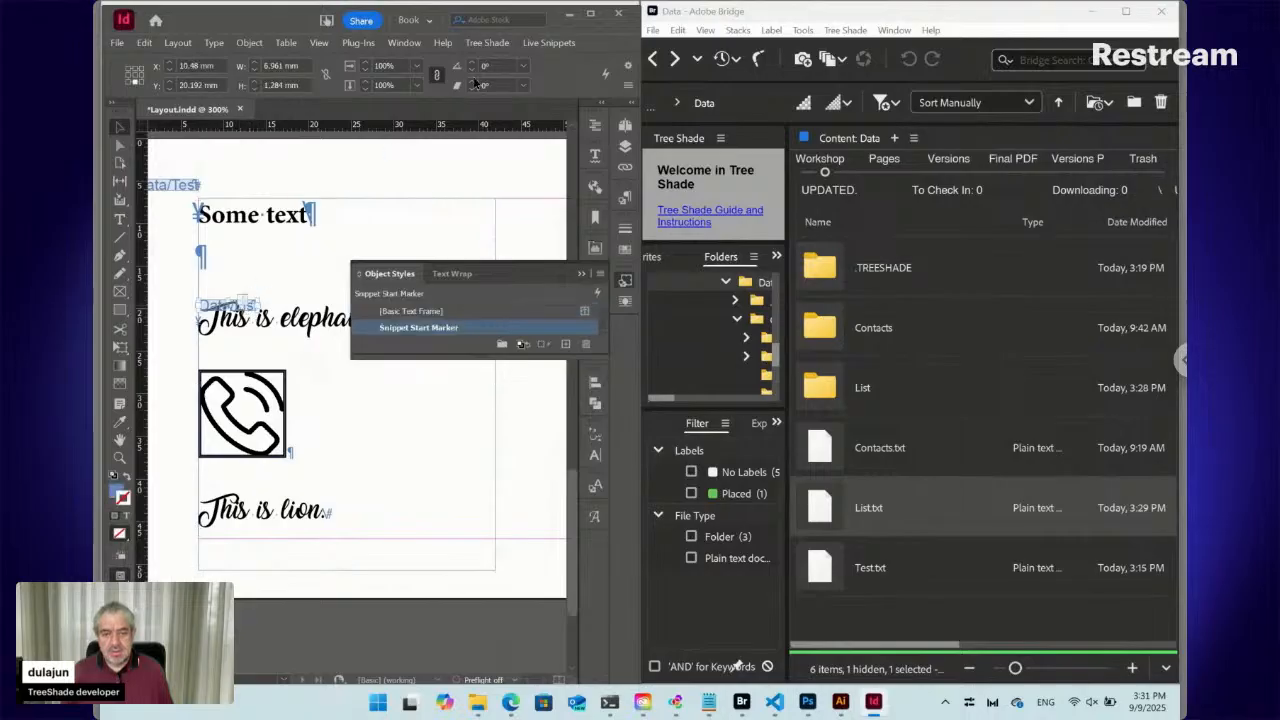
click(625, 281)
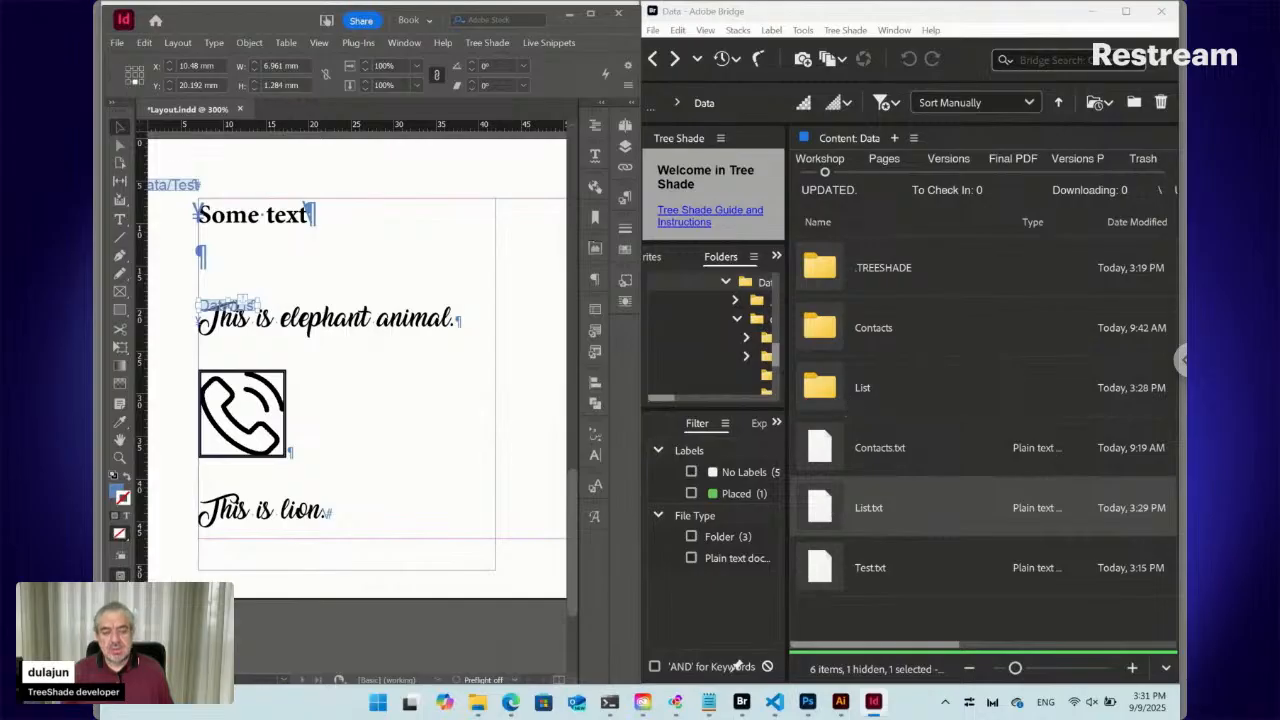
Review the Place and List Icon:Obj rule lines in the List.txt snippet settings without changing them
double_click(826, 510)
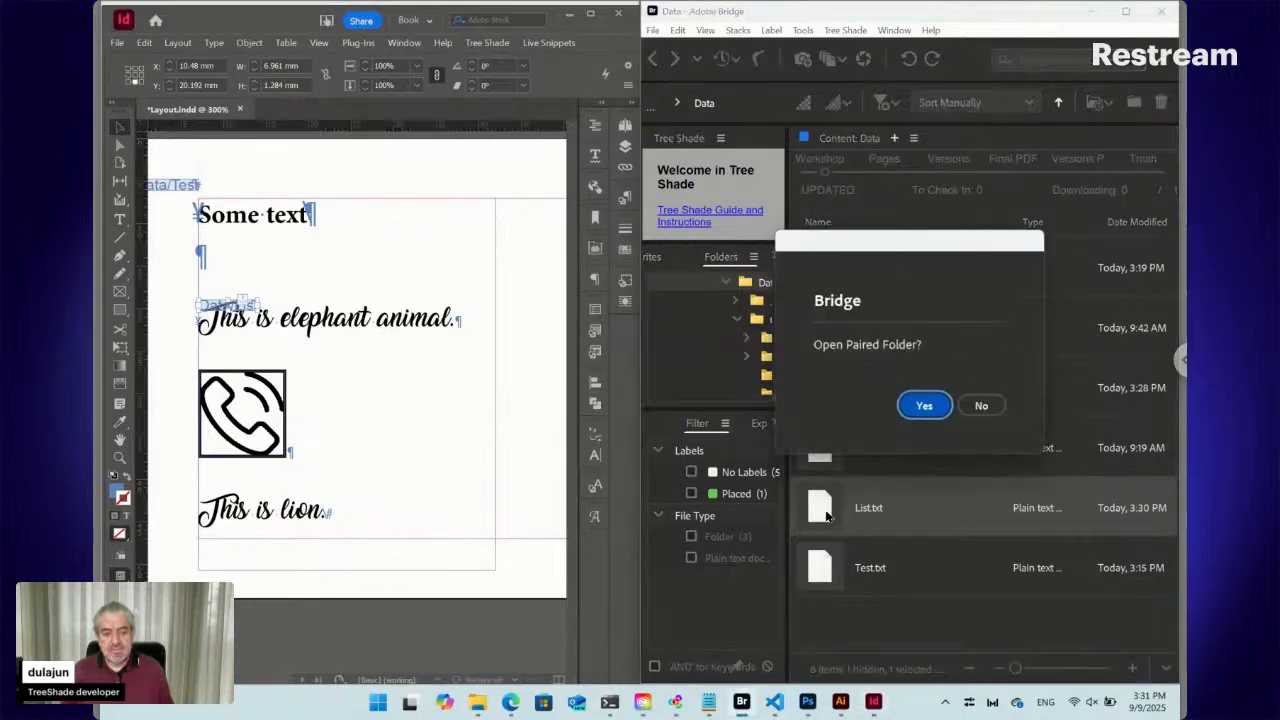
click(981, 406)
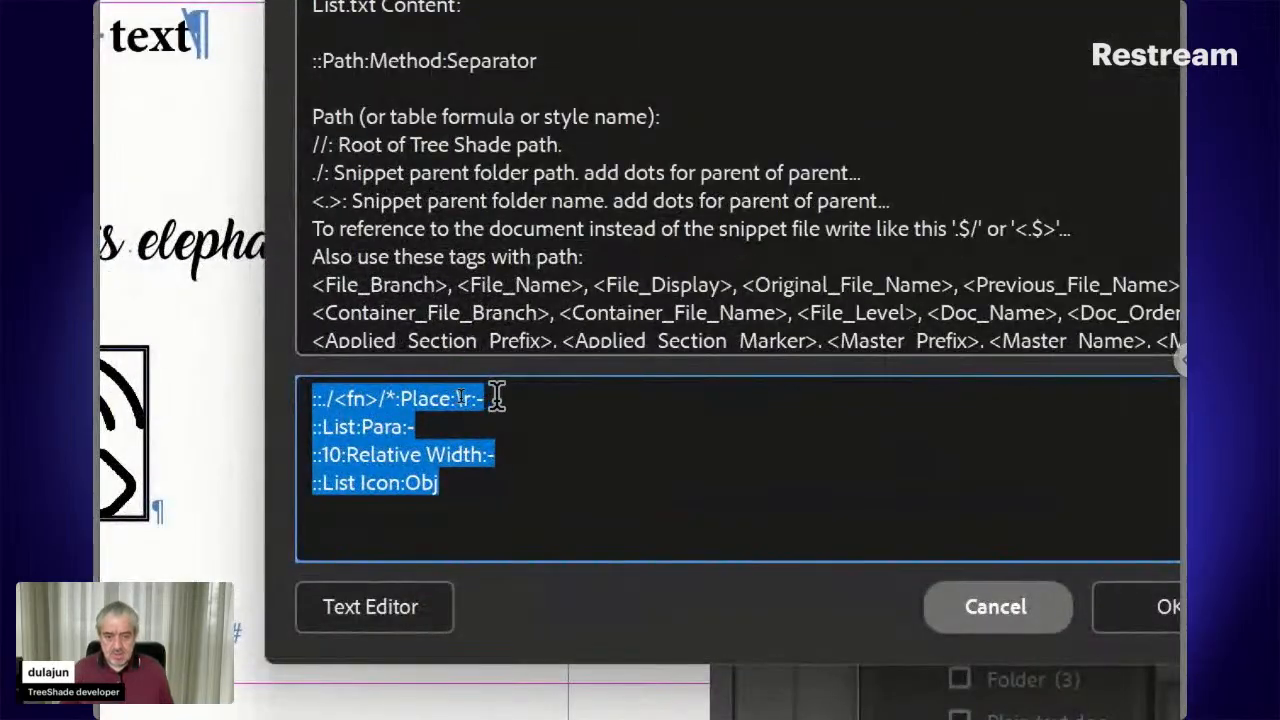
click(458, 396)
drag(496, 397, 298, 392)
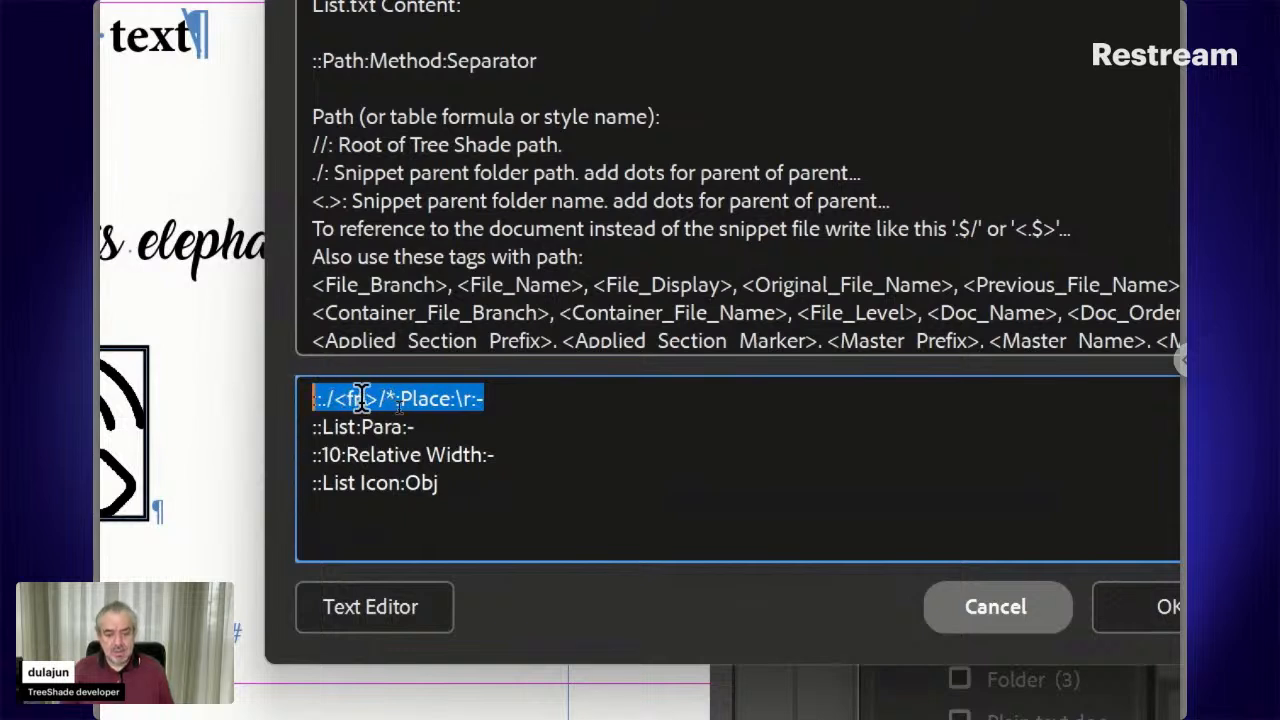
drag(463, 489, 310, 428)
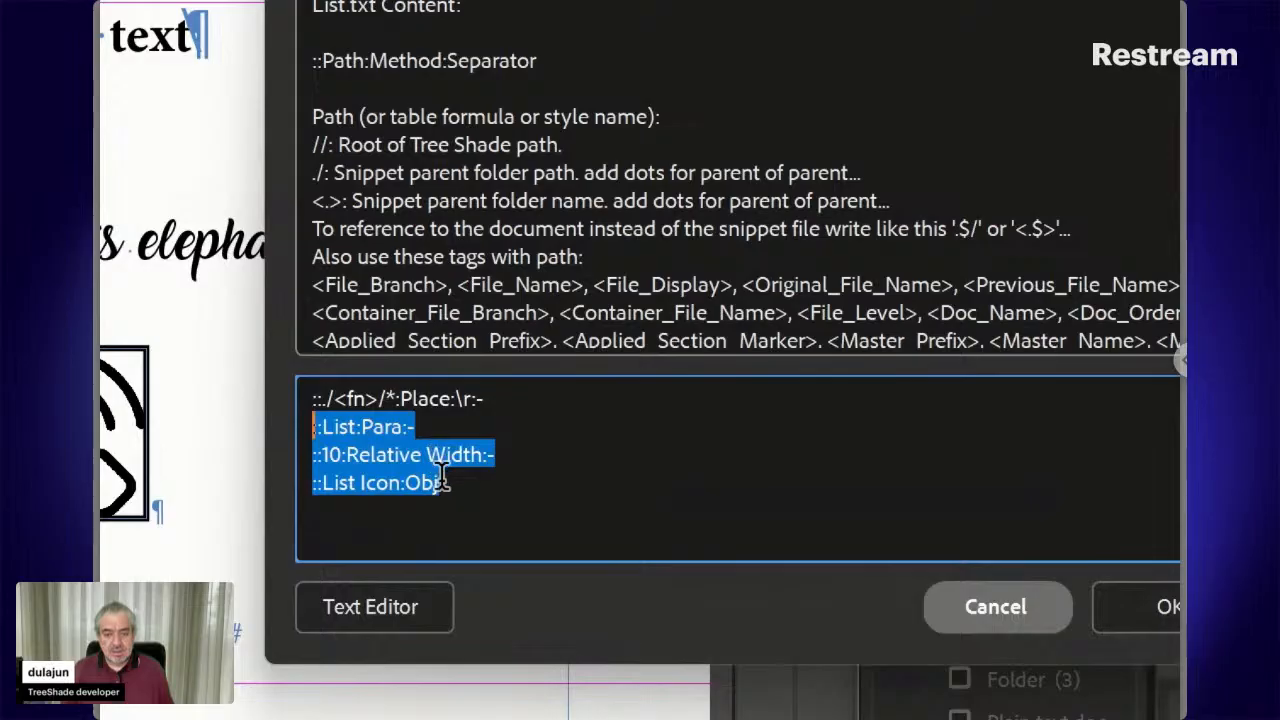
drag(447, 487, 310, 485)
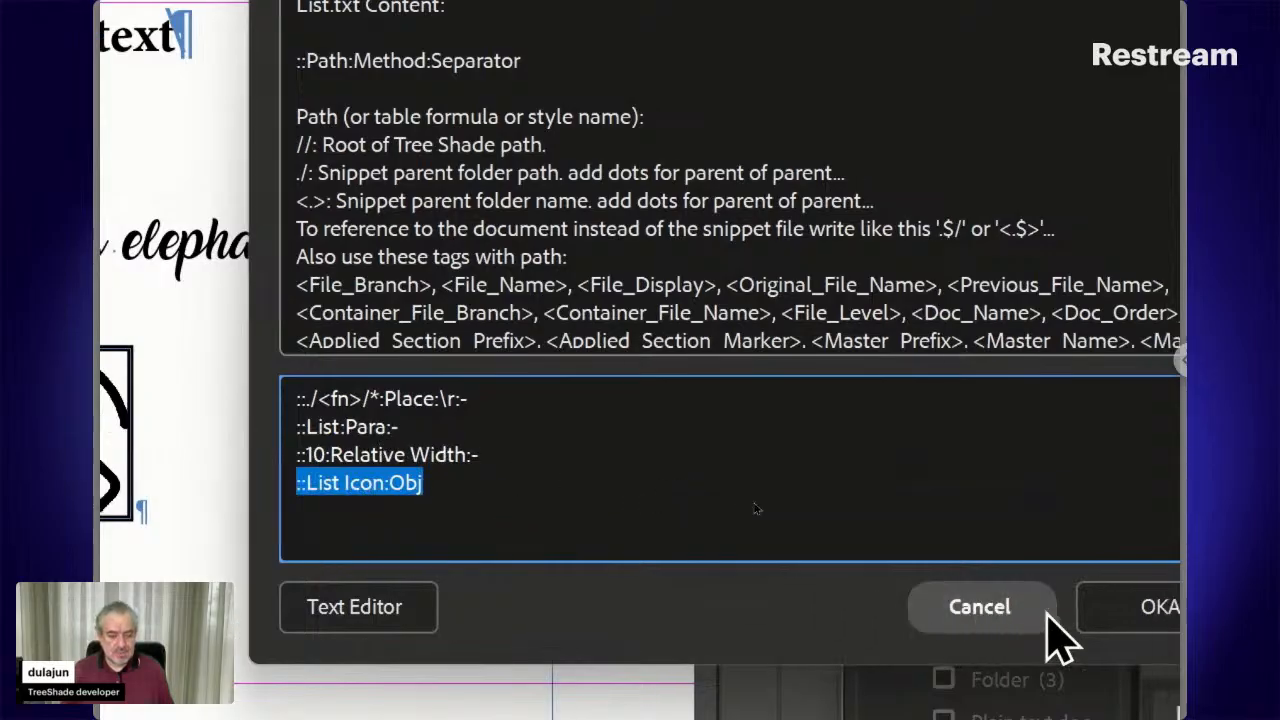
click(1096, 612)
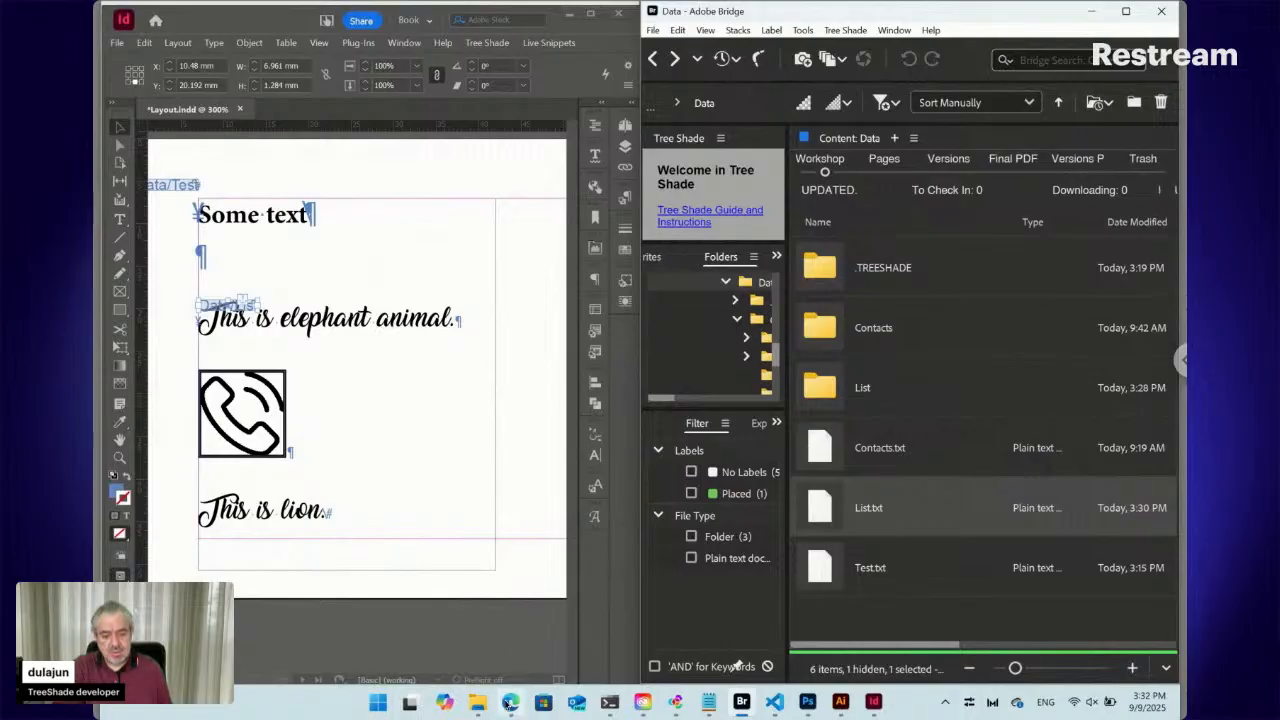
Switch to the Edge browser and show the TreeShade page on Adobe Exchange
click(511, 703)
click(457, 630)
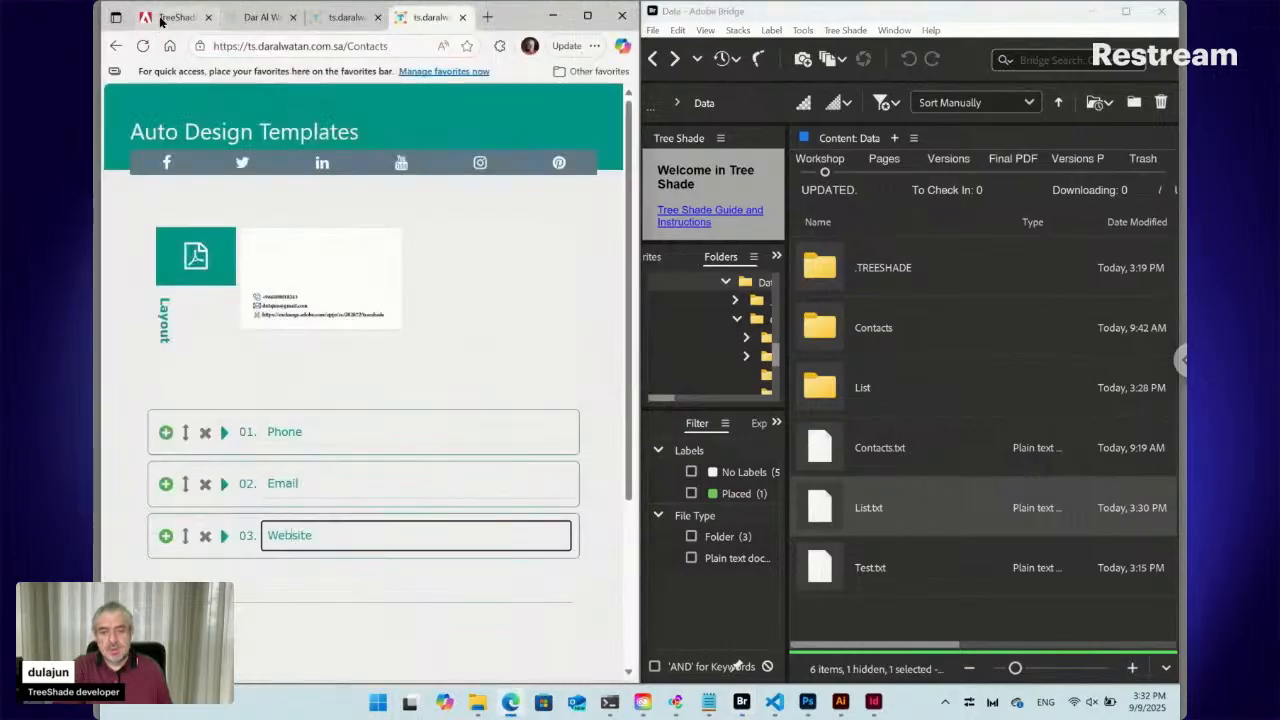
click(160, 18)
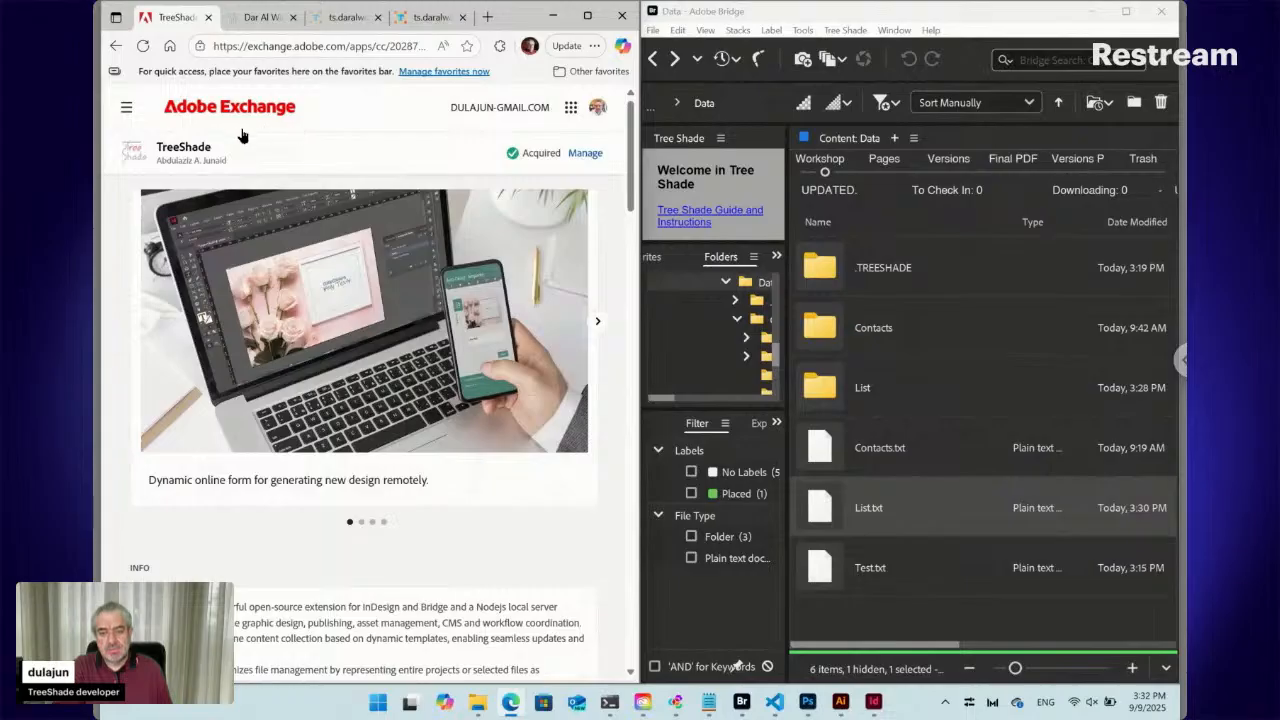